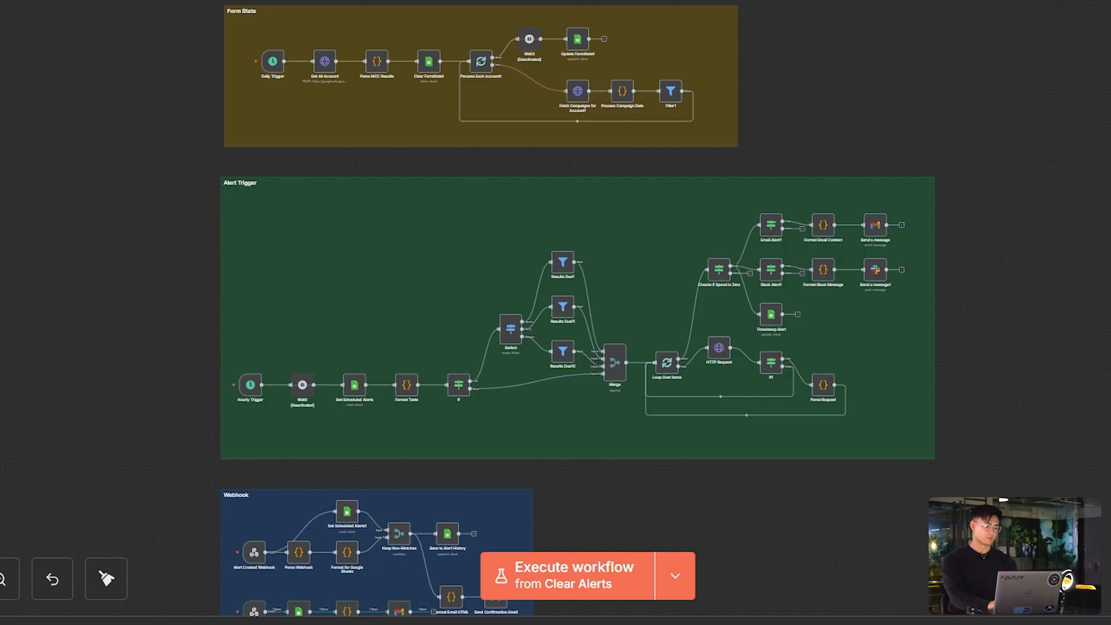
Examine the node sequence in the Form State section of the workflow
{"action": "key", "text": "plus"}
{"action": "key", "text": "plus"}
{"action": "key", "text": "plus"}
{"action": "scroll", "coordinate": [126, 252], "scroll_direction": "left", "scroll_amount": 3}
{"action": "scroll", "coordinate": [126, 251], "scroll_direction": "up", "scroll_amount": 4}
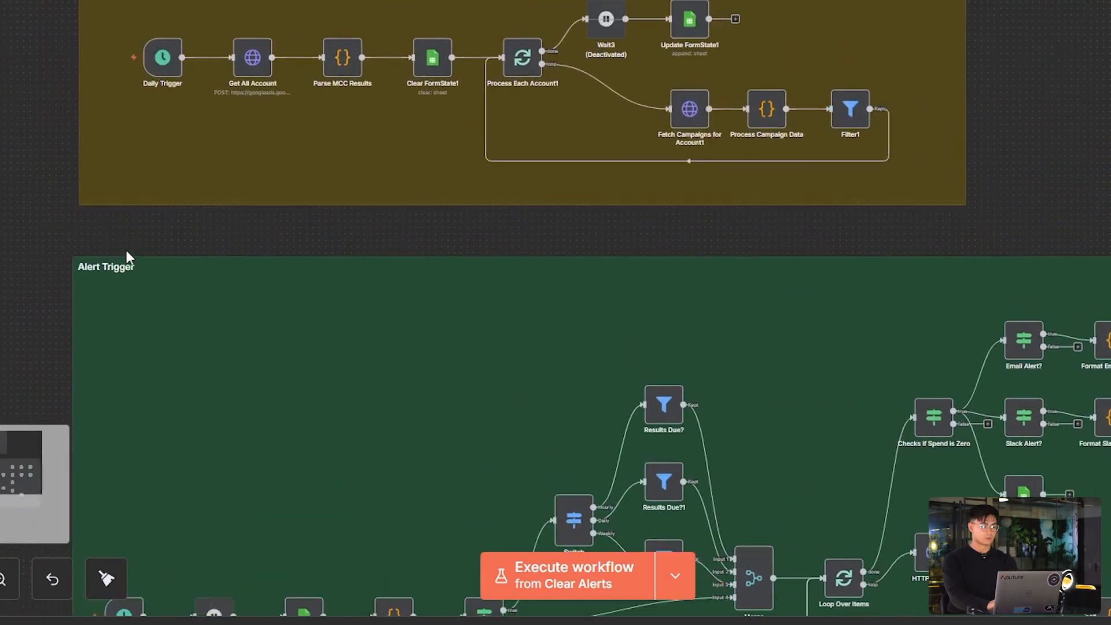
{"action": "scroll", "coordinate": [127, 258], "scroll_direction": "up", "scroll_amount": 1}
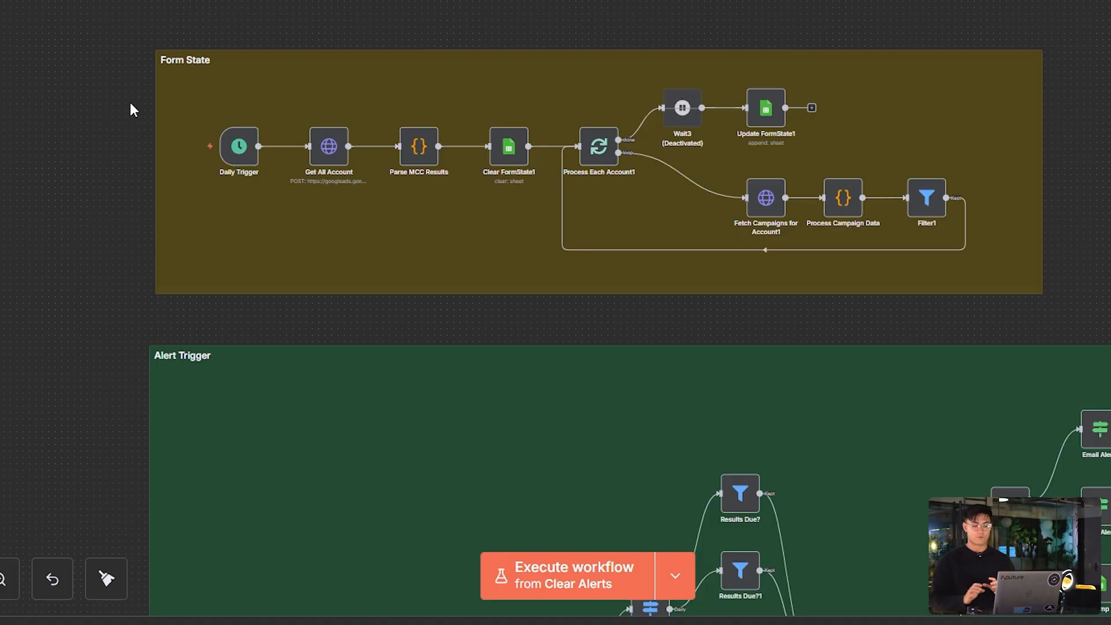
Switch to the Replit Zero Spend Alert preview and select the fifth, tenth and thirteenth Google Ads accounts
{"action": "mouse_move", "coordinate": [545, 623]}
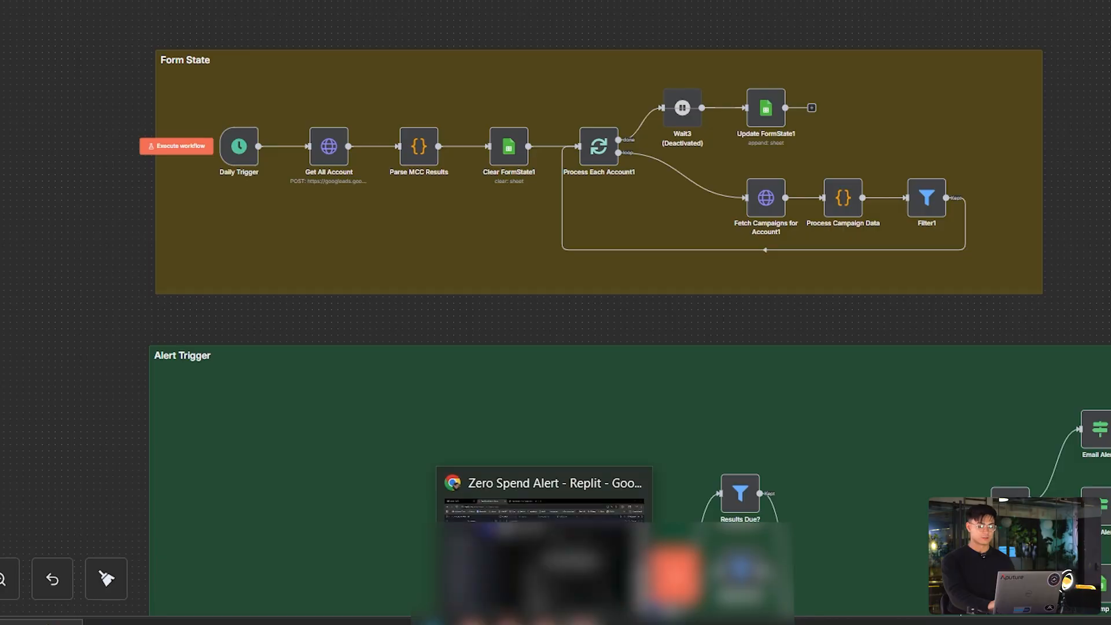
{"action": "left_click", "coordinate": [545, 570]}
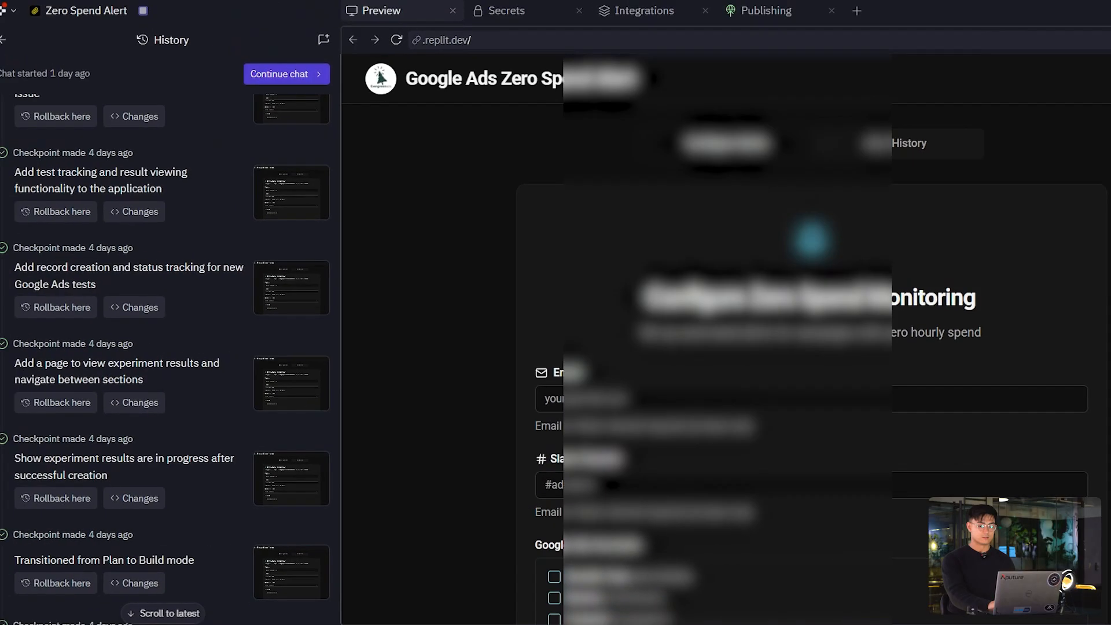
{"action": "scroll", "coordinate": [500, 182], "scroll_direction": "down", "scroll_amount": 5}
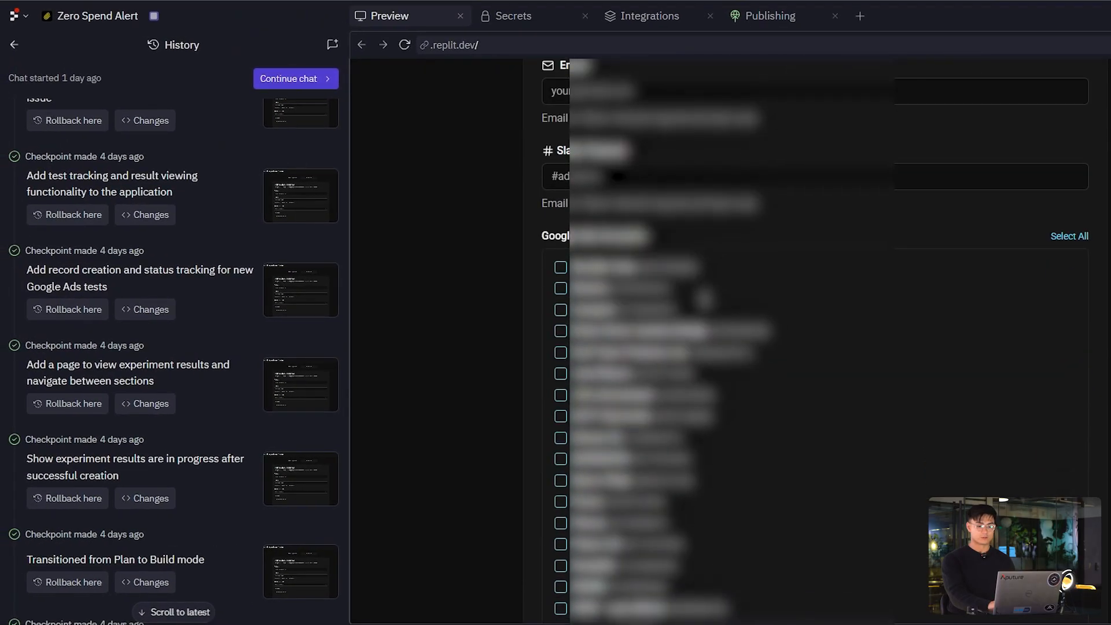
{"action": "scroll", "coordinate": [509, 352], "scroll_direction": "down", "scroll_amount": 1}
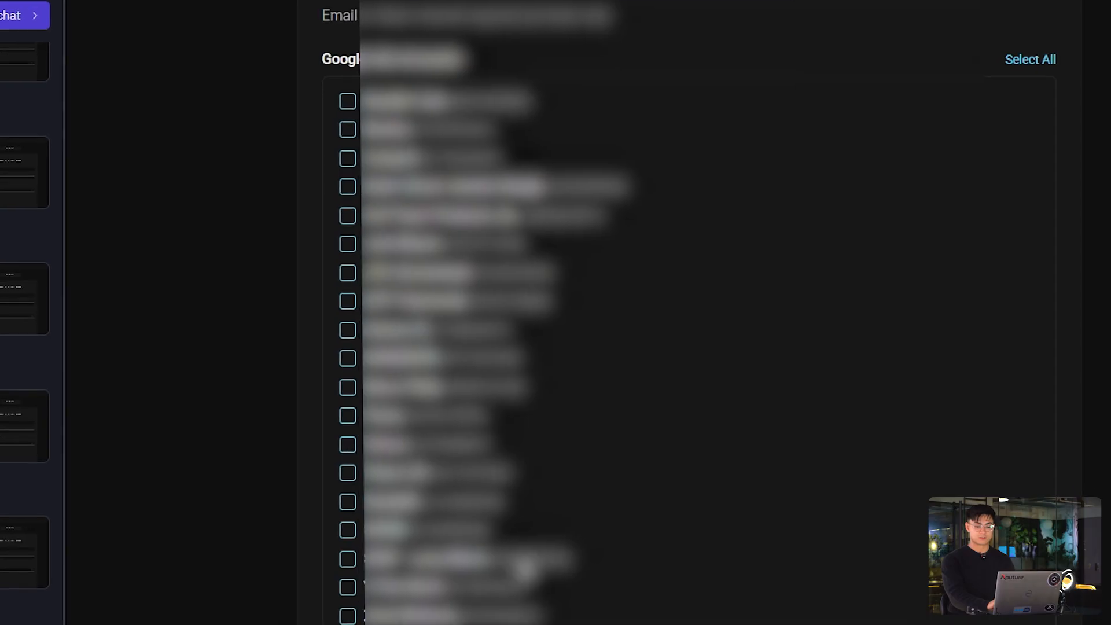
{"action": "left_click", "coordinate": [348, 217]}
{"action": "left_click", "coordinate": [347, 359]}
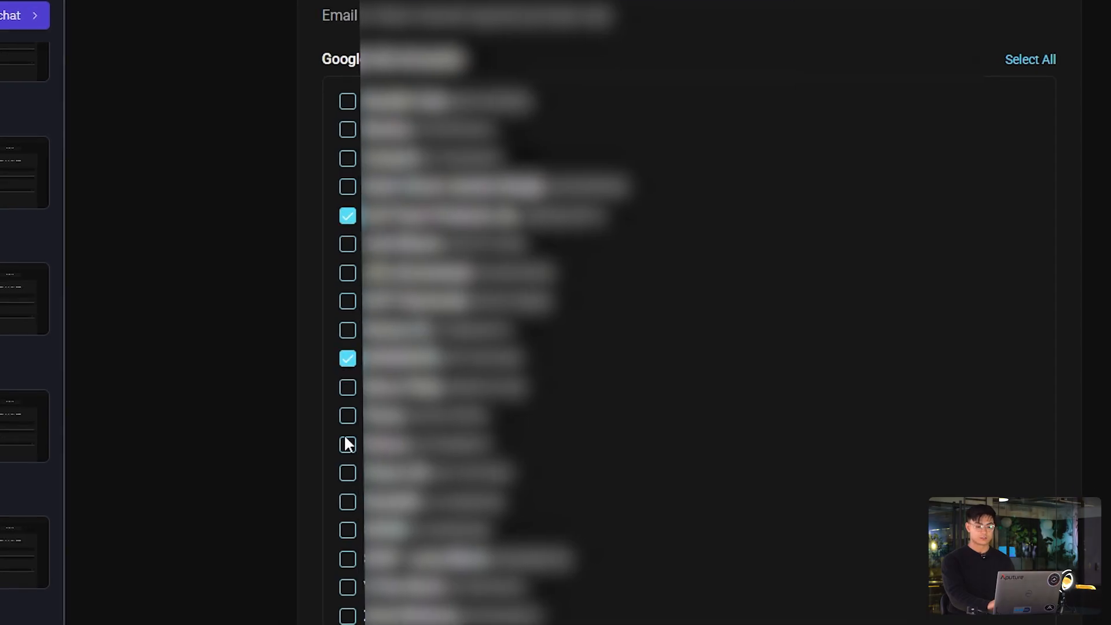
{"action": "left_click", "coordinate": [348, 445]}
Select the second and fifth campaigns of the first chosen account and the first and third campaigns of the second
{"action": "scroll", "coordinate": [657, 478], "scroll_direction": "down", "scroll_amount": 5}
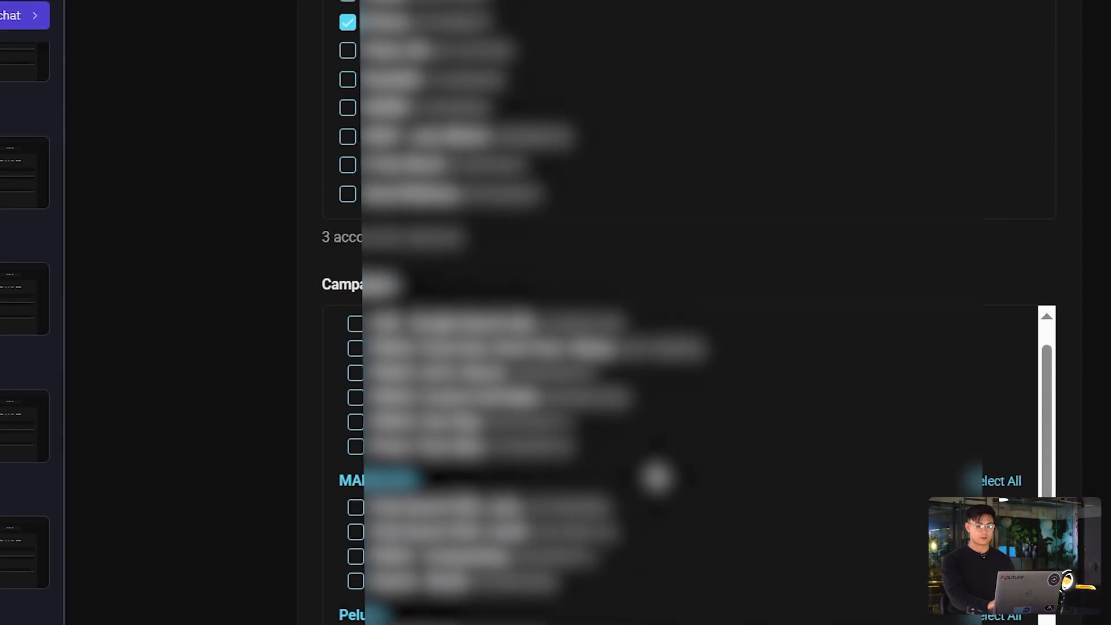
{"action": "scroll", "coordinate": [657, 477], "scroll_direction": "up", "scroll_amount": 1}
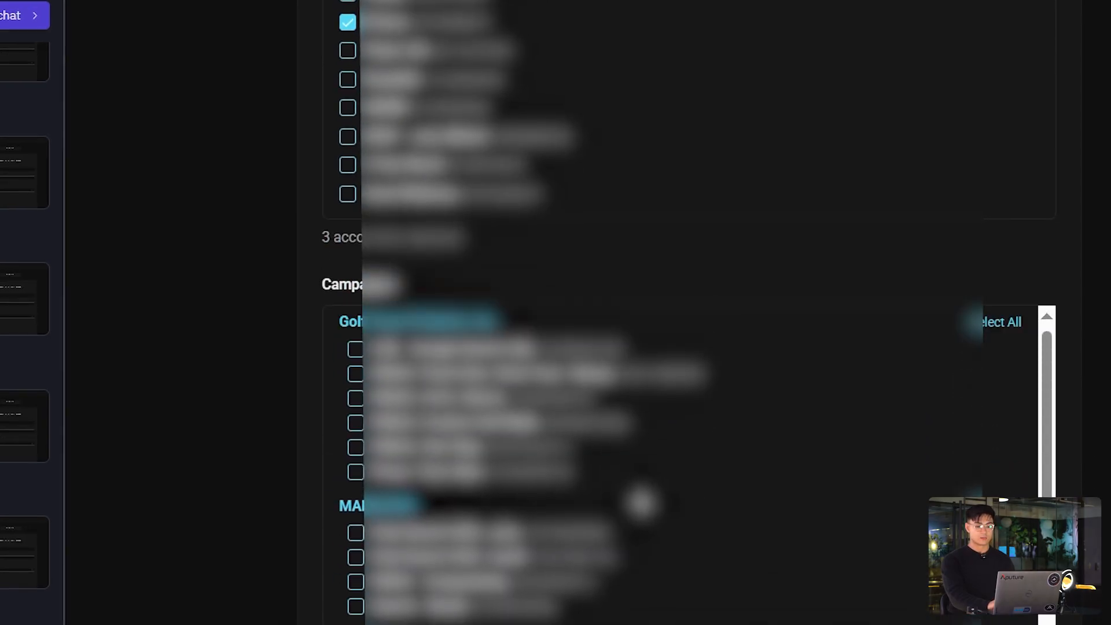
{"action": "left_click", "coordinate": [357, 377]}
{"action": "left_click", "coordinate": [356, 450]}
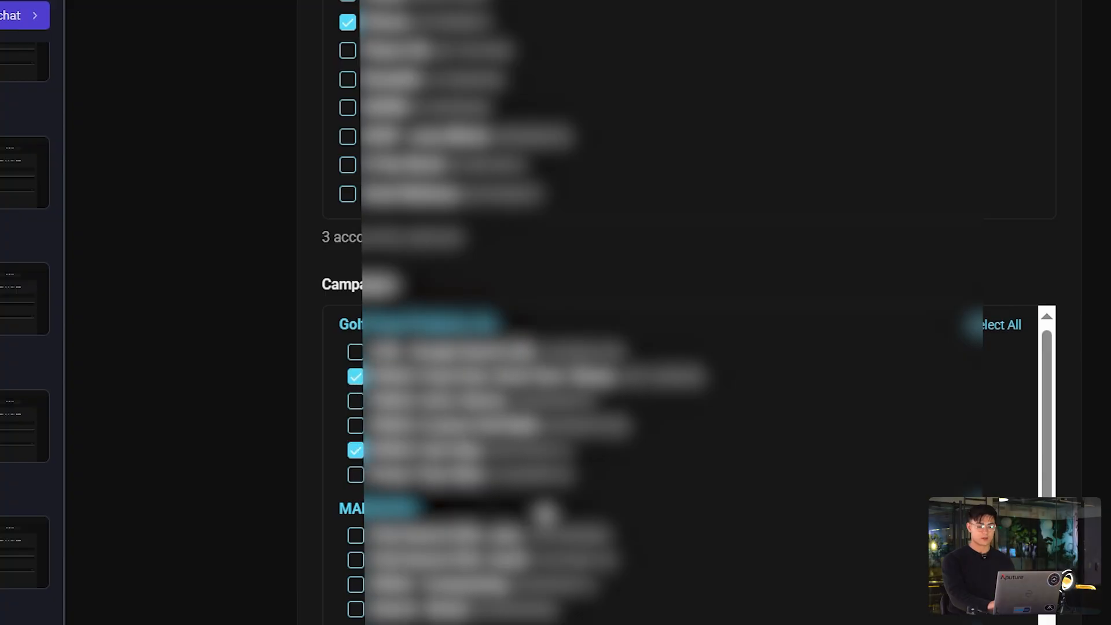
{"action": "scroll", "coordinate": [546, 514], "scroll_direction": "down", "scroll_amount": 2}
{"action": "left_click", "coordinate": [355, 490]}
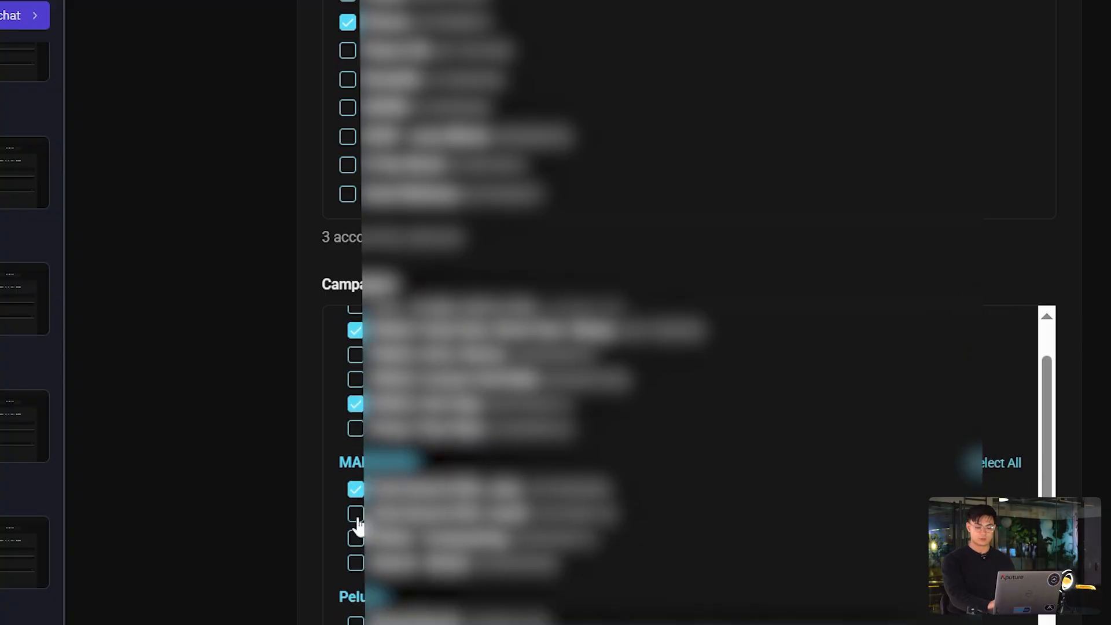
{"action": "left_click", "coordinate": [356, 538]}
{"action": "scroll", "coordinate": [644, 551], "scroll_direction": "down", "scroll_amount": 1}
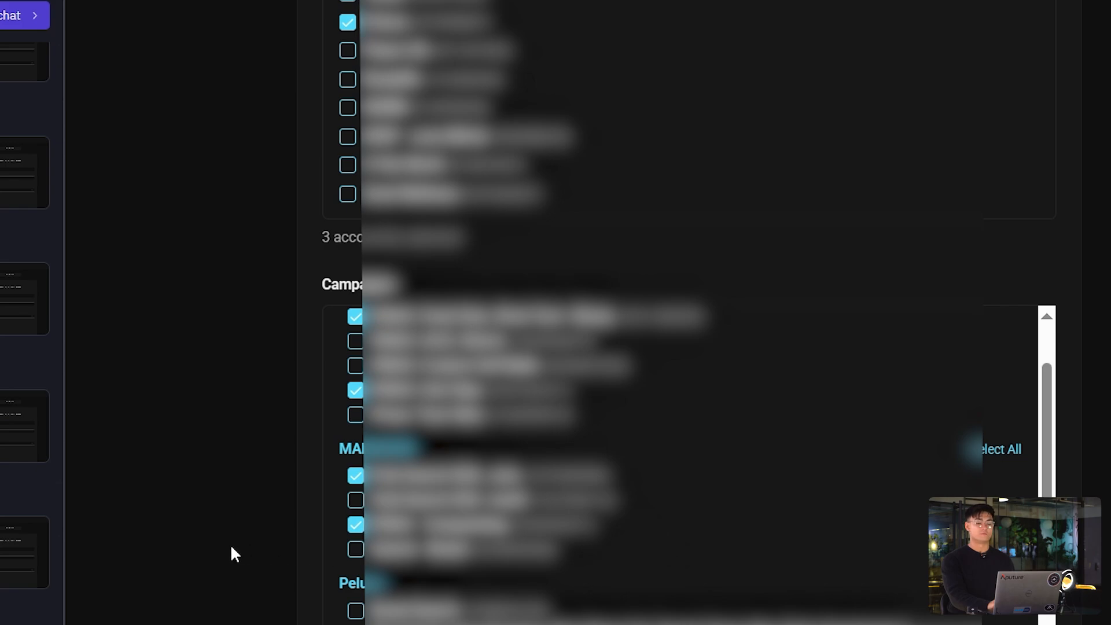
Select the first campaign listed under the third chosen account
{"action": "scroll", "coordinate": [232, 547], "scroll_direction": "down", "scroll_amount": 2}
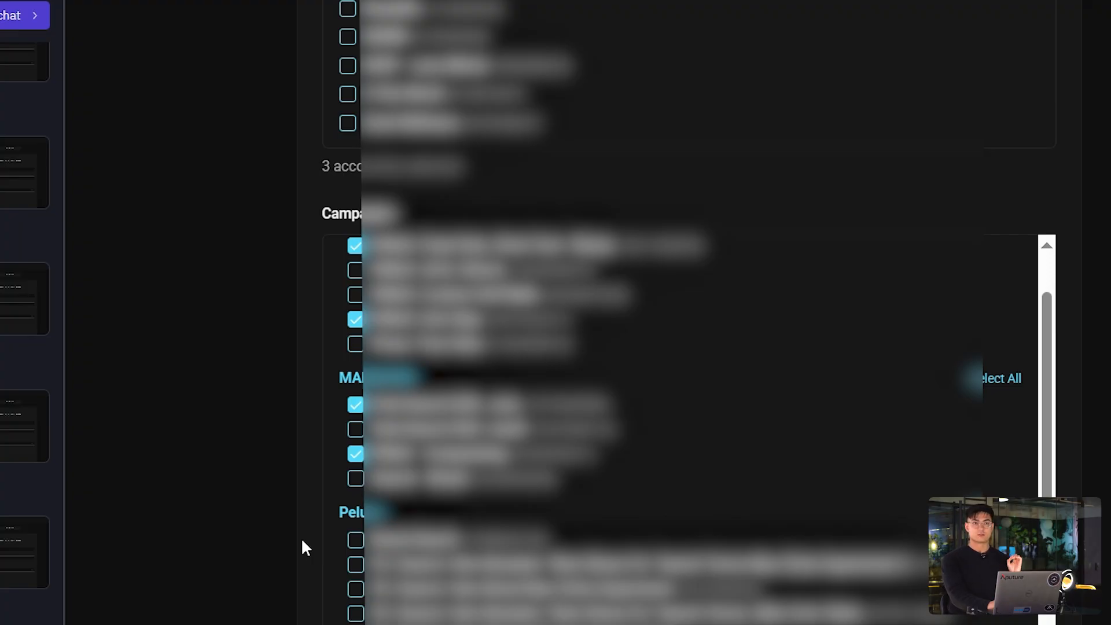
{"action": "left_click", "coordinate": [354, 540]}
{"action": "scroll", "coordinate": [735, 602], "scroll_direction": "down", "scroll_amount": 1}
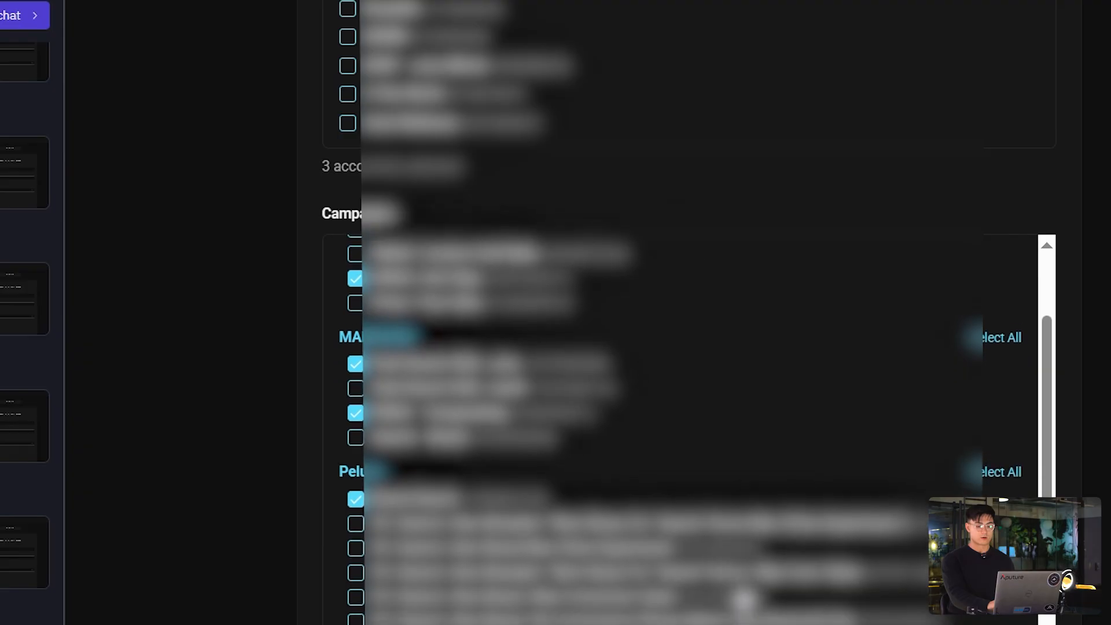
{"action": "scroll", "coordinate": [744, 598], "scroll_direction": "down", "scroll_amount": 1}
{"action": "scroll", "coordinate": [1049, 434], "scroll_direction": "down", "scroll_amount": 2}
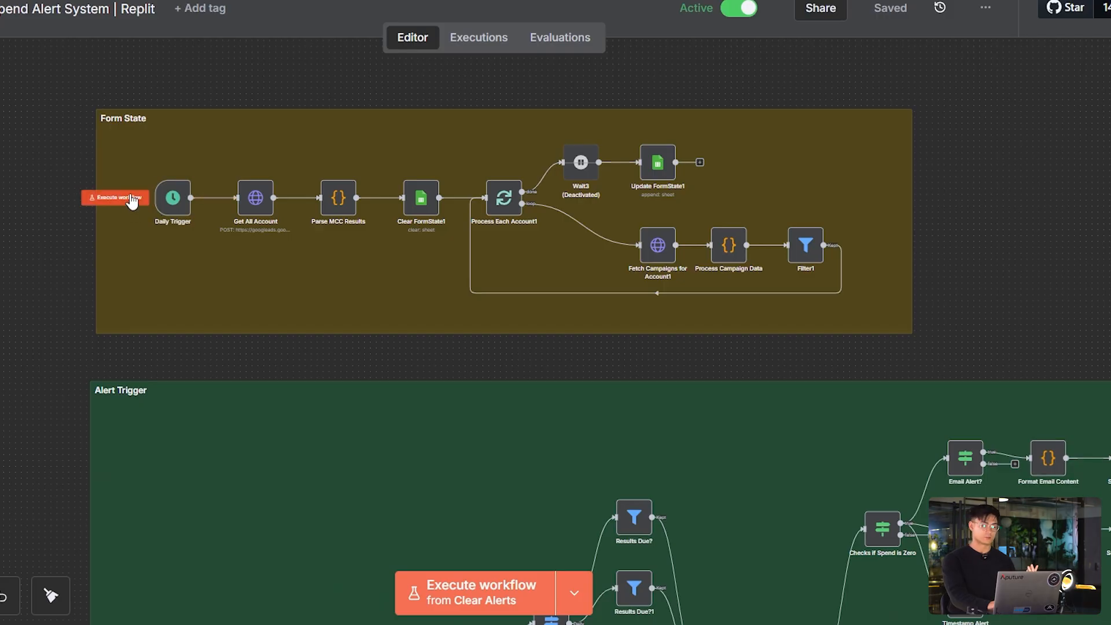
Switch to the n8n workflow and execute the Form State section from its Daily Trigger
{"action": "left_click", "coordinate": [132, 202]}
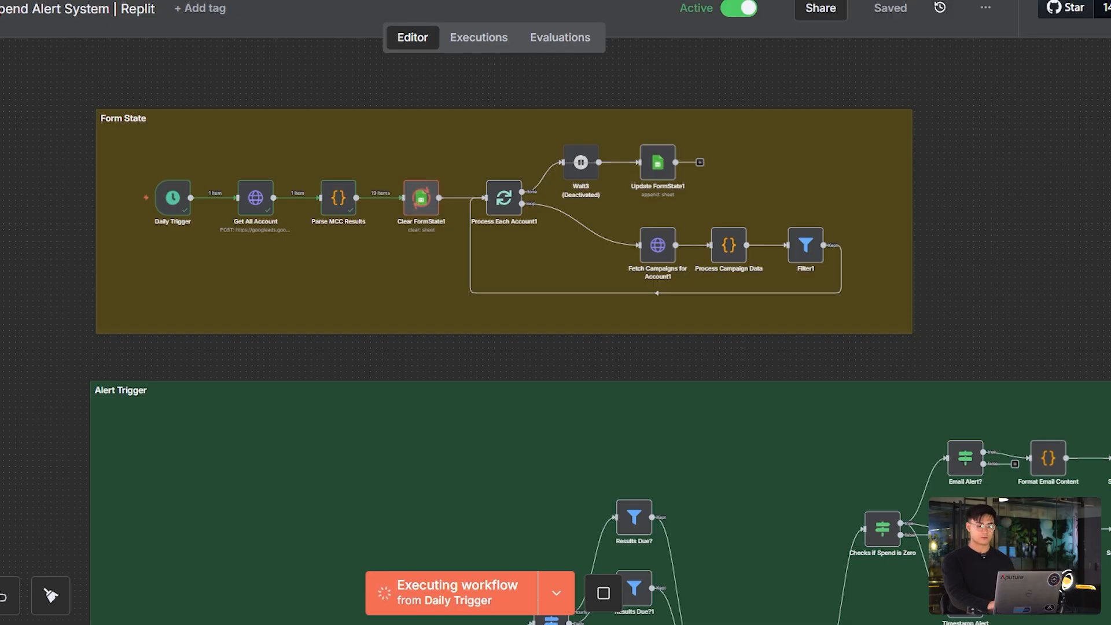
{"action": "key", "text": "plus"}
{"action": "key", "text": "plus"}
{"action": "scroll", "coordinate": [175, 401], "scroll_direction": "up", "scroll_amount": 2}
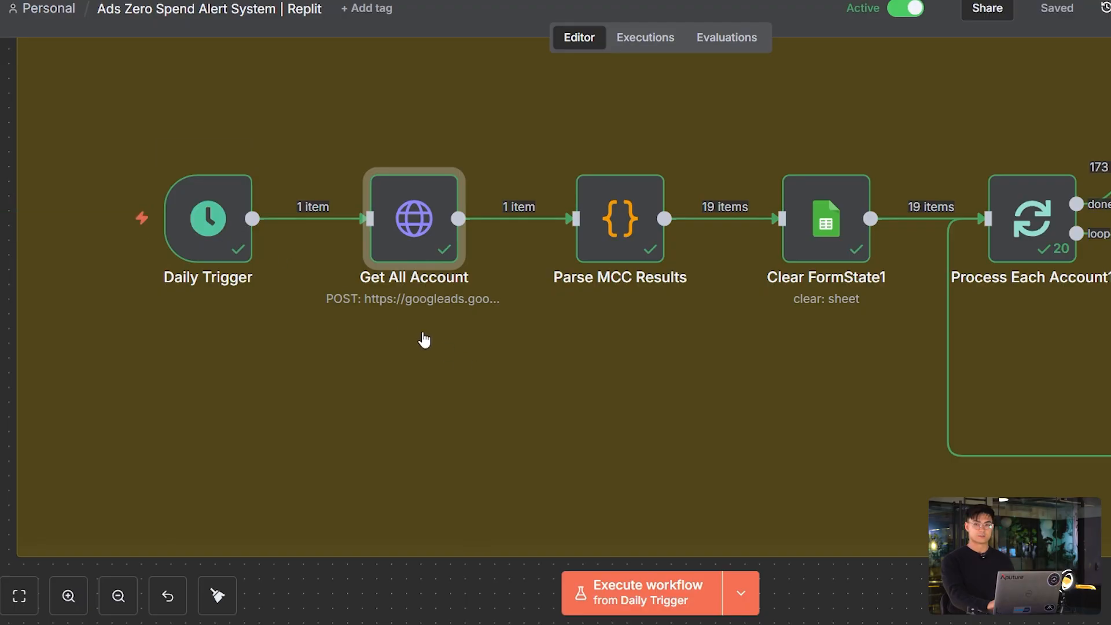
Inspect the Get All Account node's authentication, header settings and JSON query body, and return to the canvas
{"action": "double_click", "coordinate": [409, 243]}
{"action": "scroll", "coordinate": [687, 285], "scroll_direction": "down", "scroll_amount": 5}
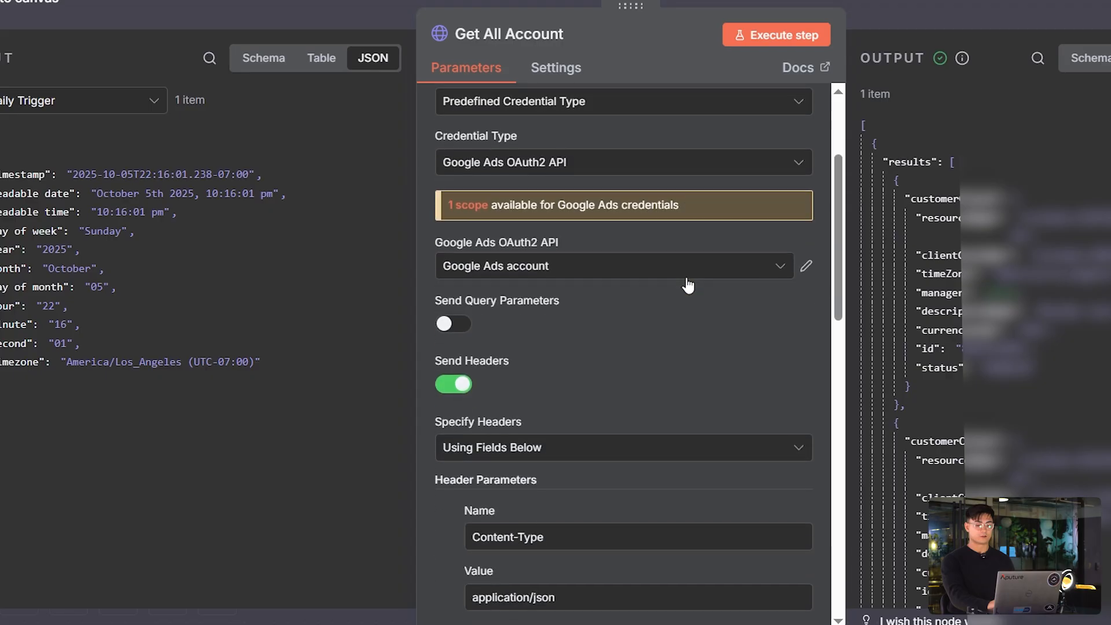
{"action": "scroll", "coordinate": [688, 285], "scroll_direction": "down", "scroll_amount": 10}
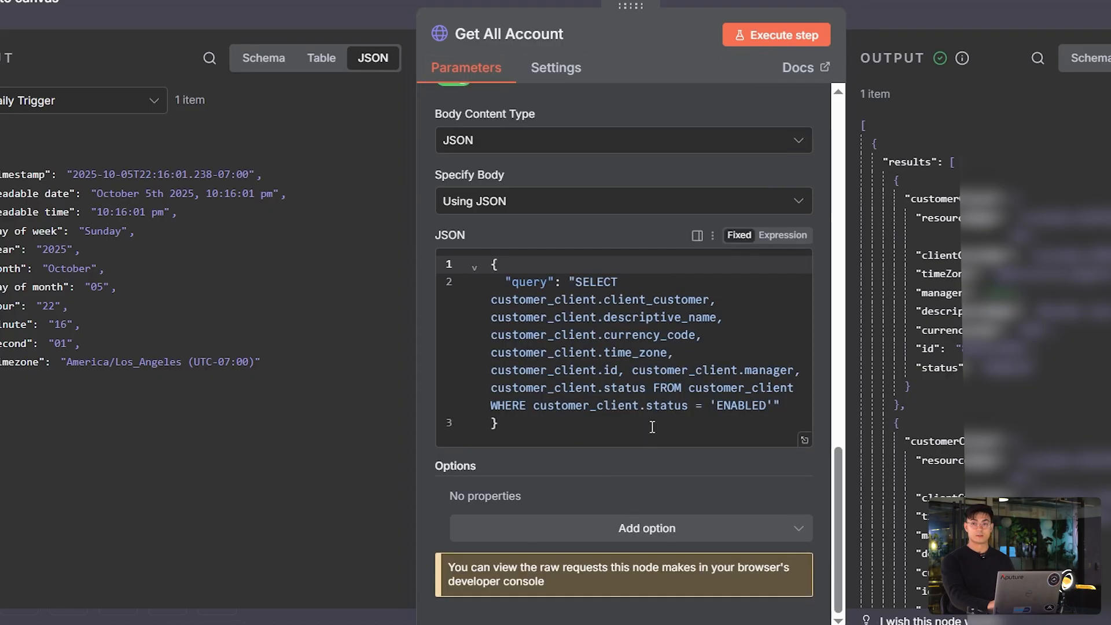
{"action": "left_click", "coordinate": [33, 10]}
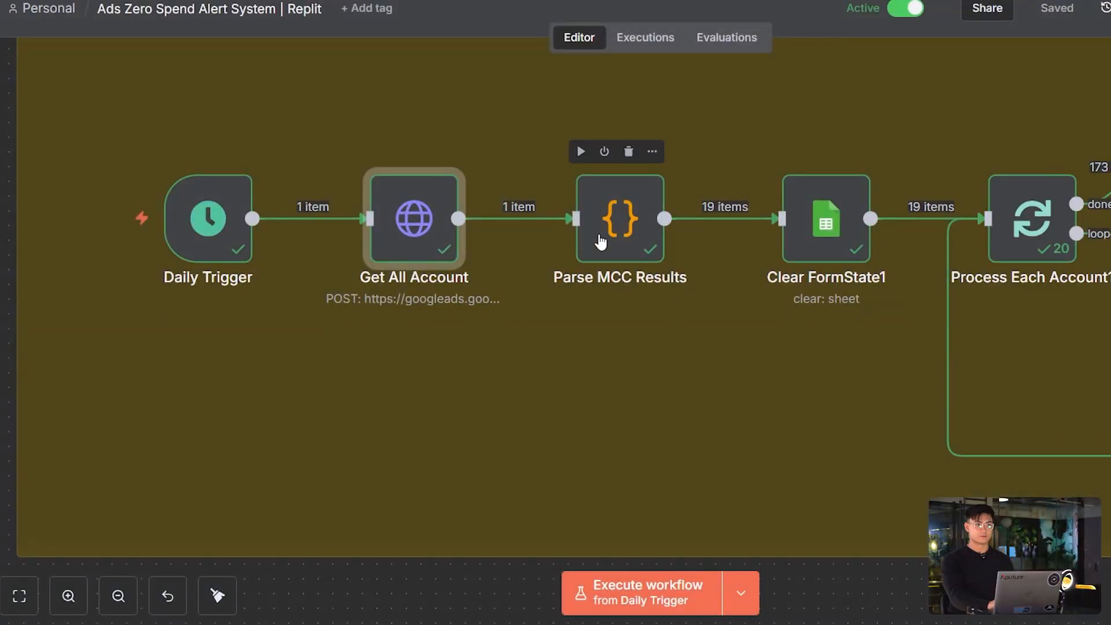
Review the Parse MCC Results node's JavaScript code and the Clear FormState1 node's sheet settings
{"action": "double_click", "coordinate": [638, 221]}
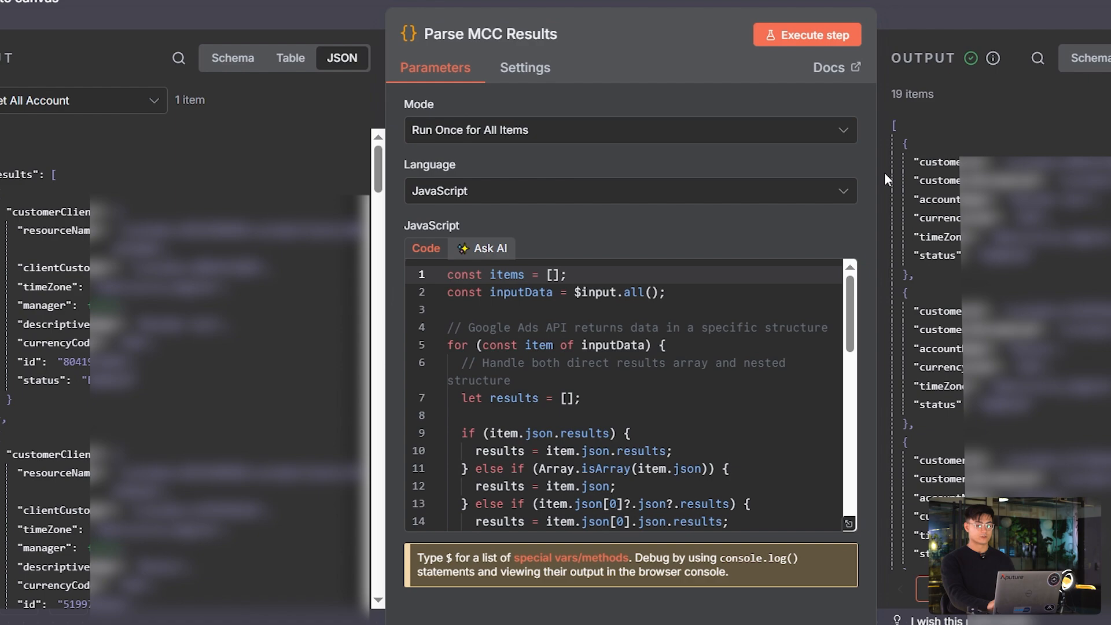
{"action": "left_click", "coordinate": [14, 3]}
{"action": "double_click", "coordinate": [612, 218]}
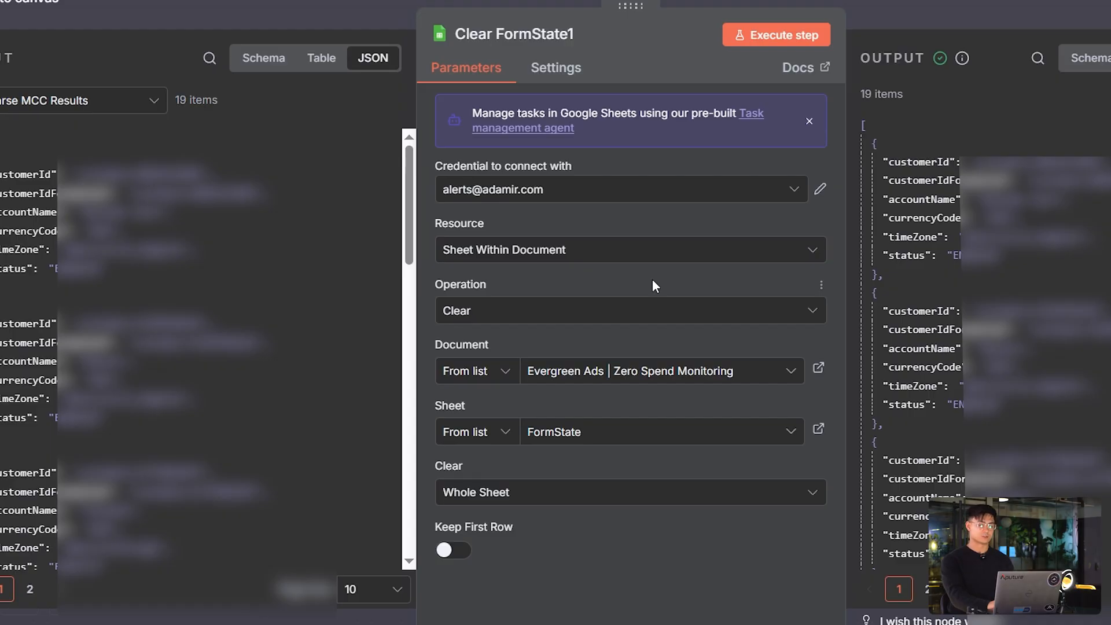
{"action": "left_click", "coordinate": [35, 18]}
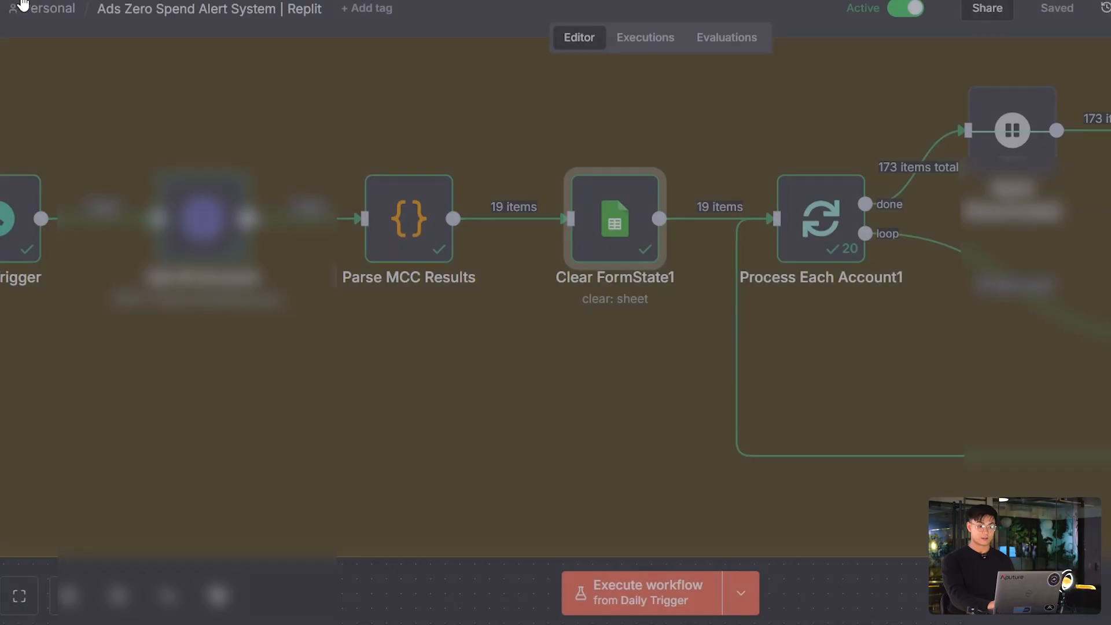
Inspect the Fetch Campaigns for Account1 node's request settings and view its JSON query in the full expression editor
{"action": "scroll", "coordinate": [816, 386], "scroll_direction": "right", "scroll_amount": 10}
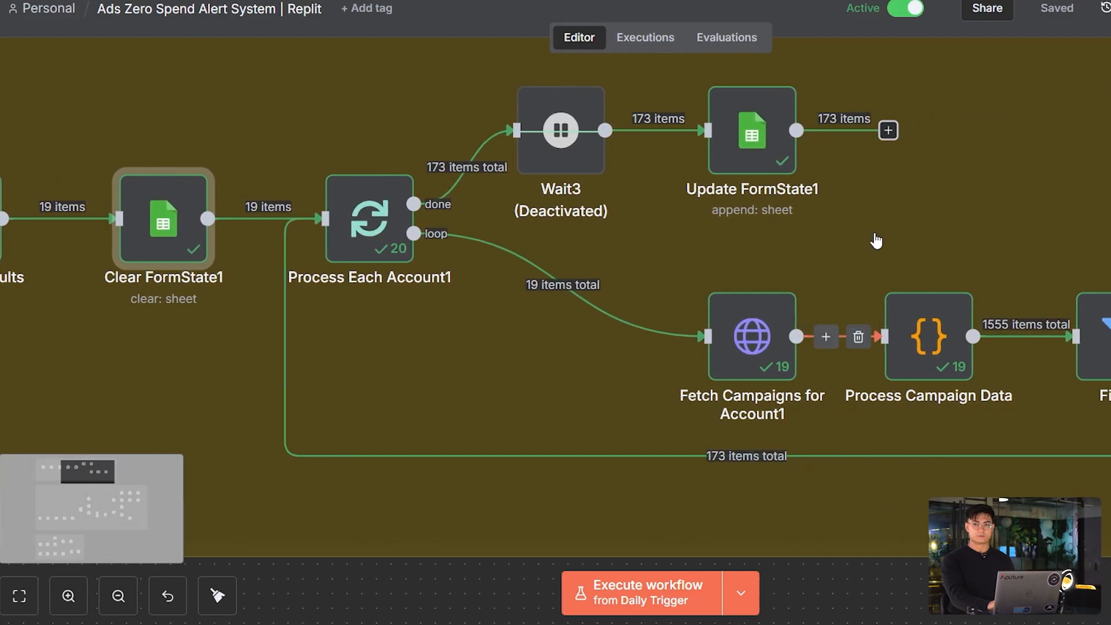
{"action": "scroll", "coordinate": [1030, 191], "scroll_direction": "right", "scroll_amount": 1}
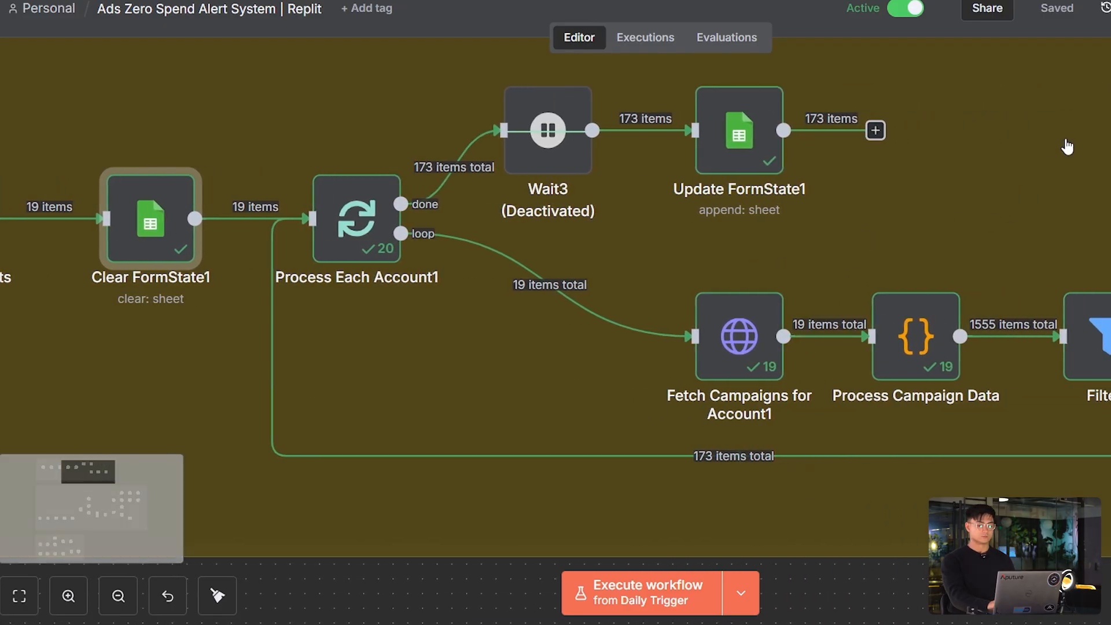
{"action": "left_click", "coordinate": [747, 336]}
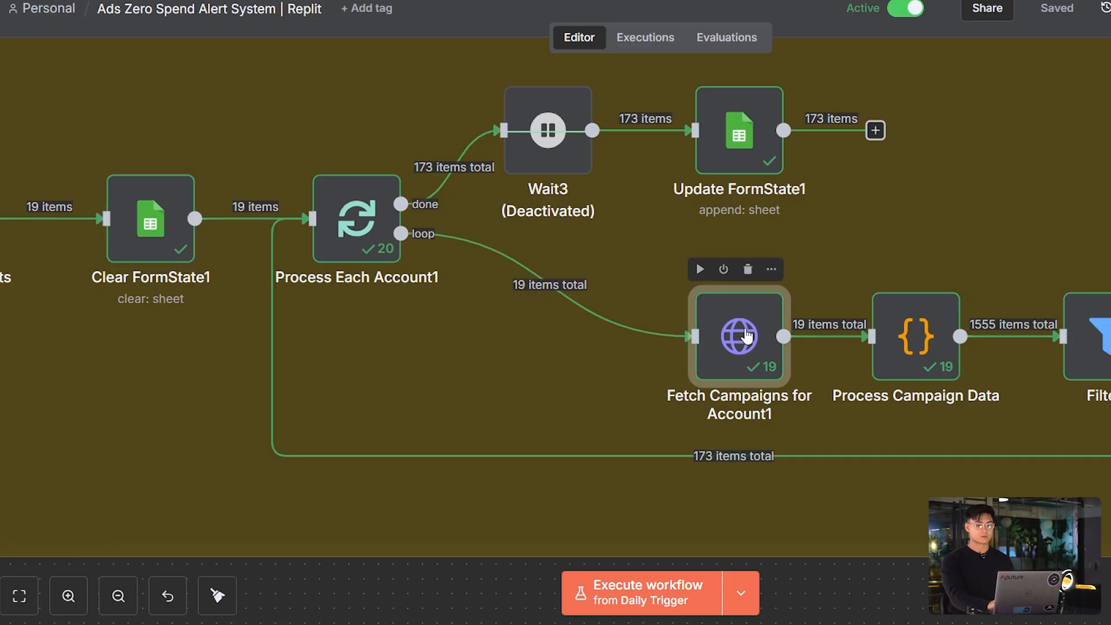
{"action": "double_click", "coordinate": [747, 336]}
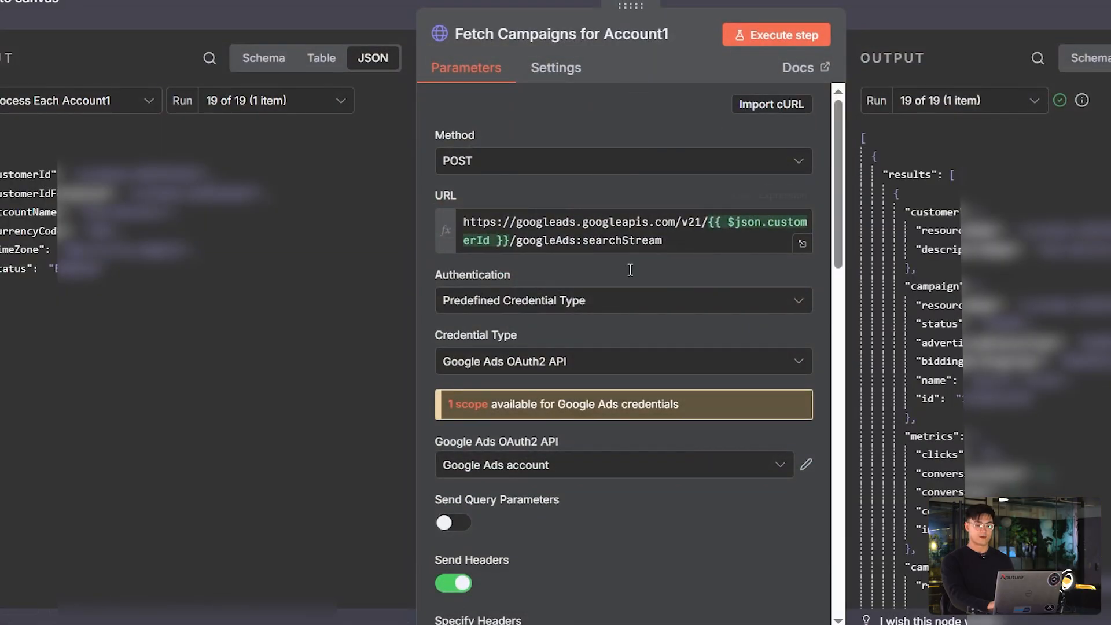
{"action": "scroll", "coordinate": [689, 302], "scroll_direction": "down", "scroll_amount": 10}
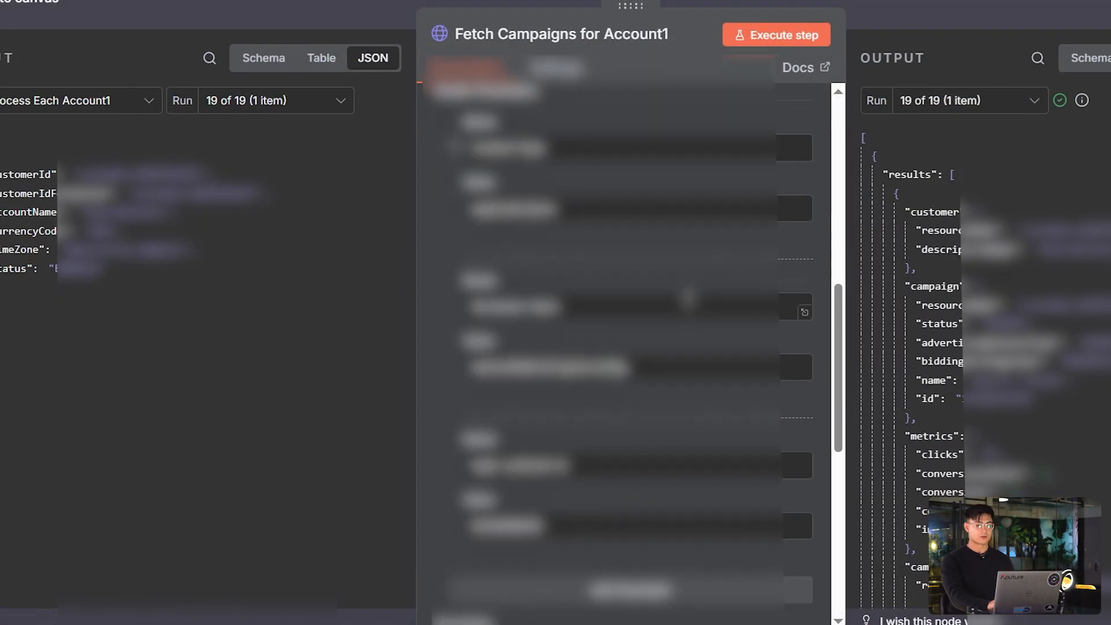
{"action": "left_click", "coordinate": [804, 385]}
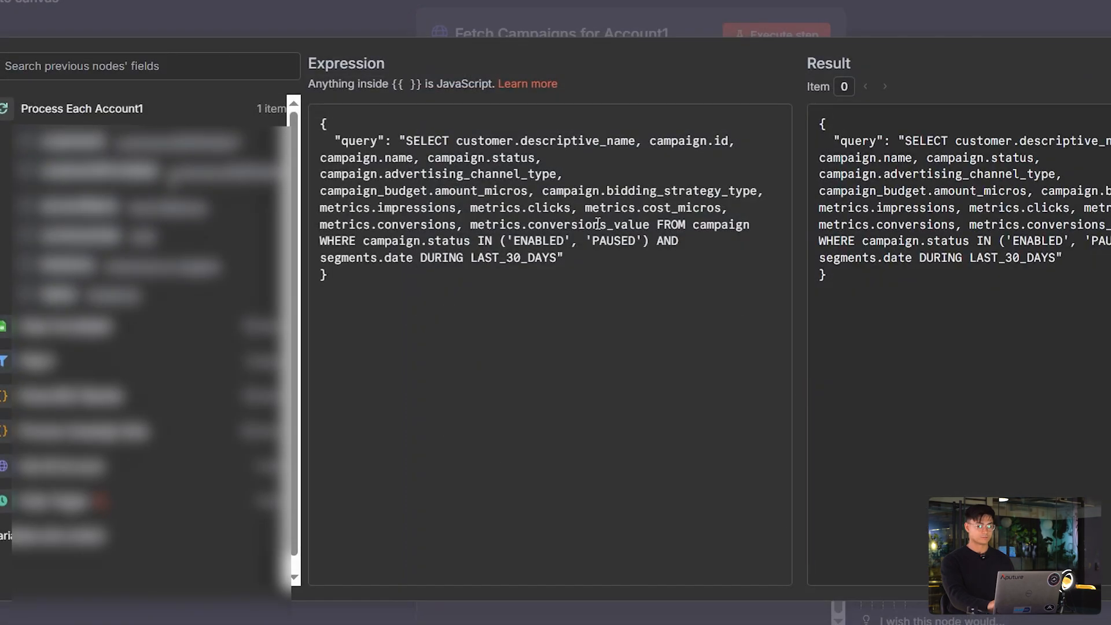
{"action": "key", "text": "Escape"}
{"action": "scroll", "coordinate": [723, 347], "scroll_direction": "up", "scroll_amount": 10}
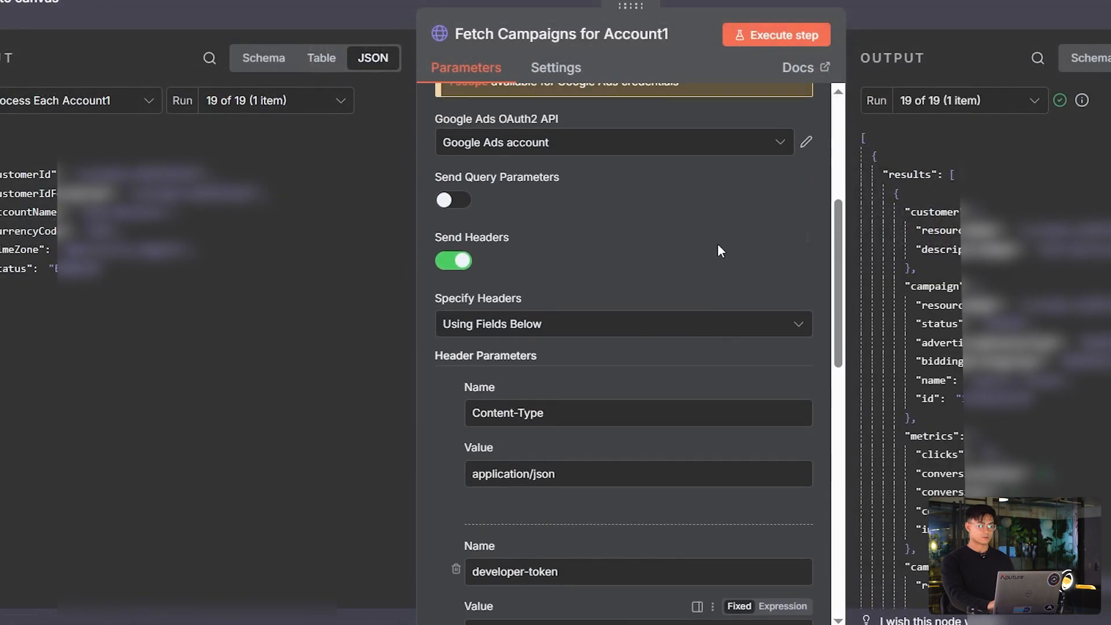
{"action": "left_click", "coordinate": [25, 9]}
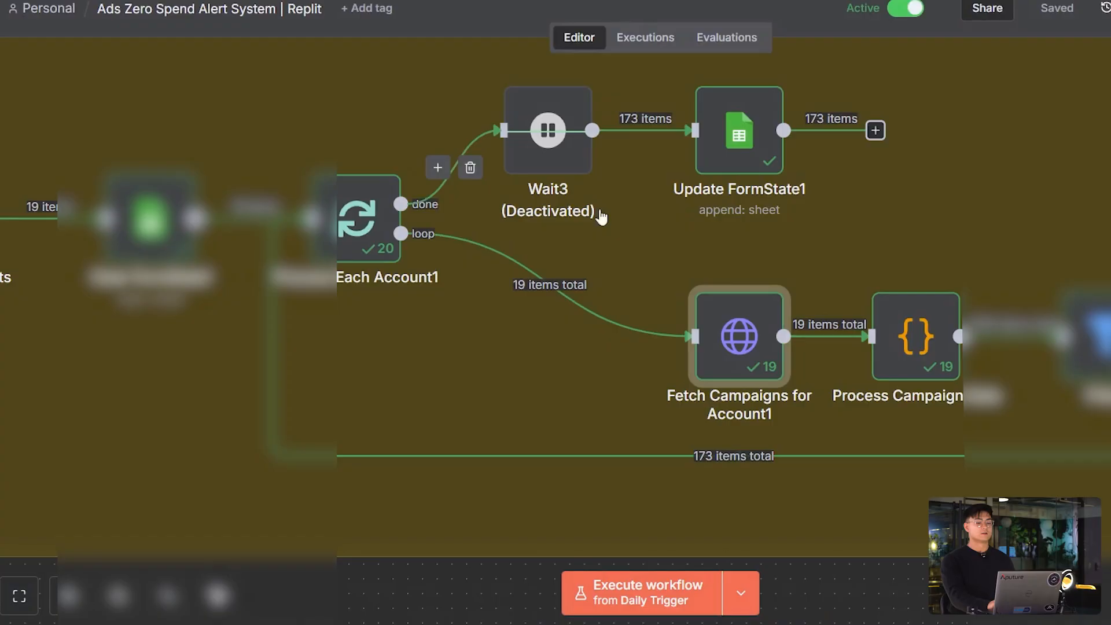
Review the Process Campaign Data node's code and output, and the Filter1 node's campaign status condition
{"action": "double_click", "coordinate": [901, 340]}
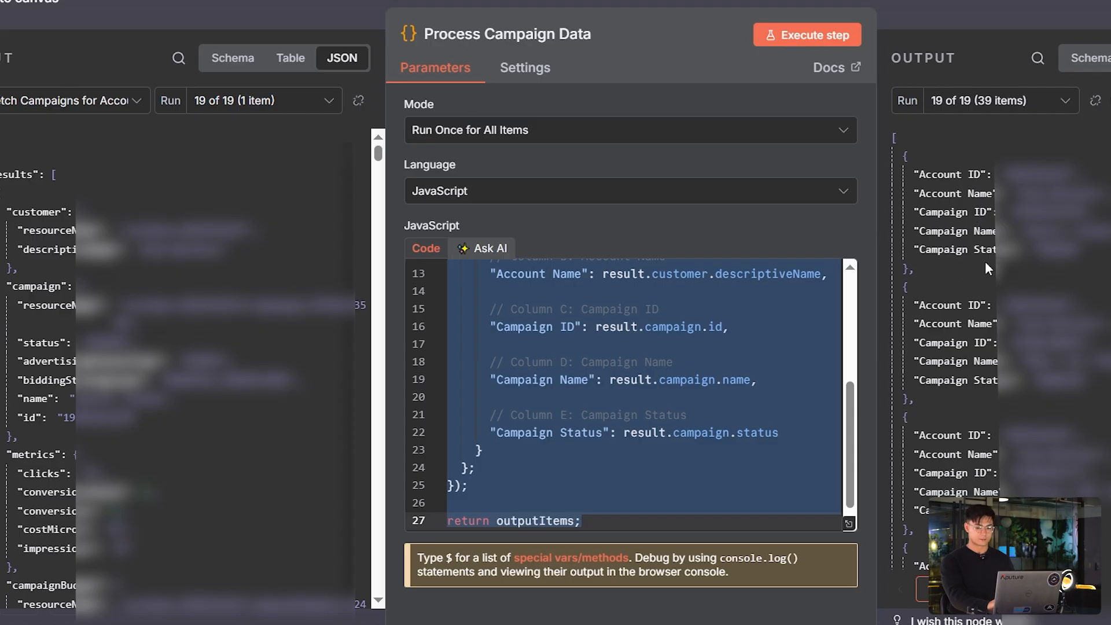
{"action": "left_click", "coordinate": [40, 6]}
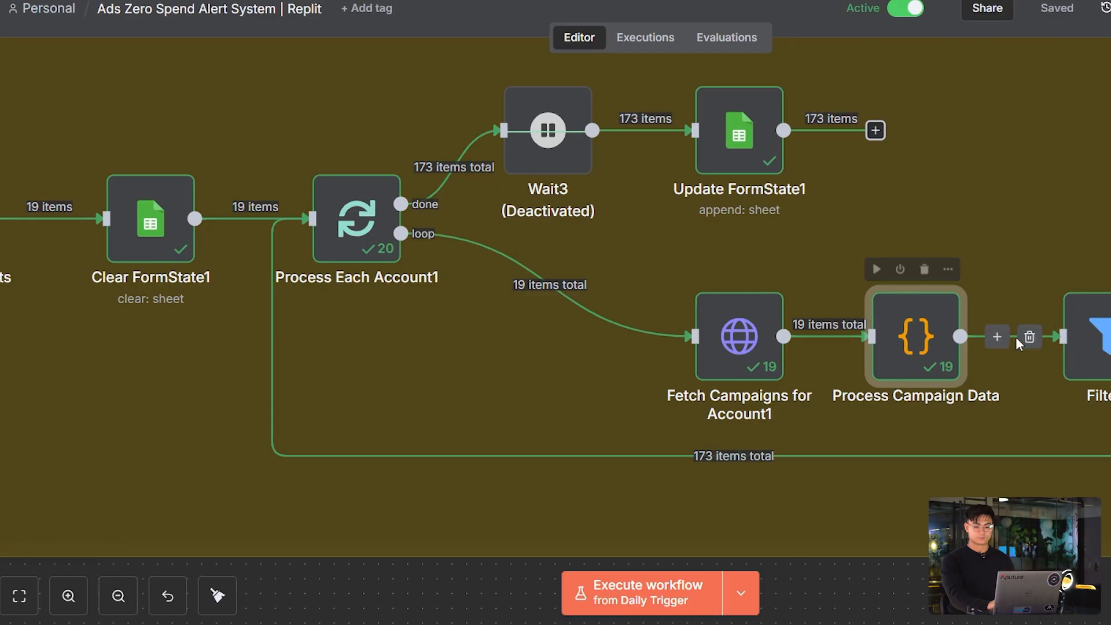
{"action": "double_click", "coordinate": [1087, 324]}
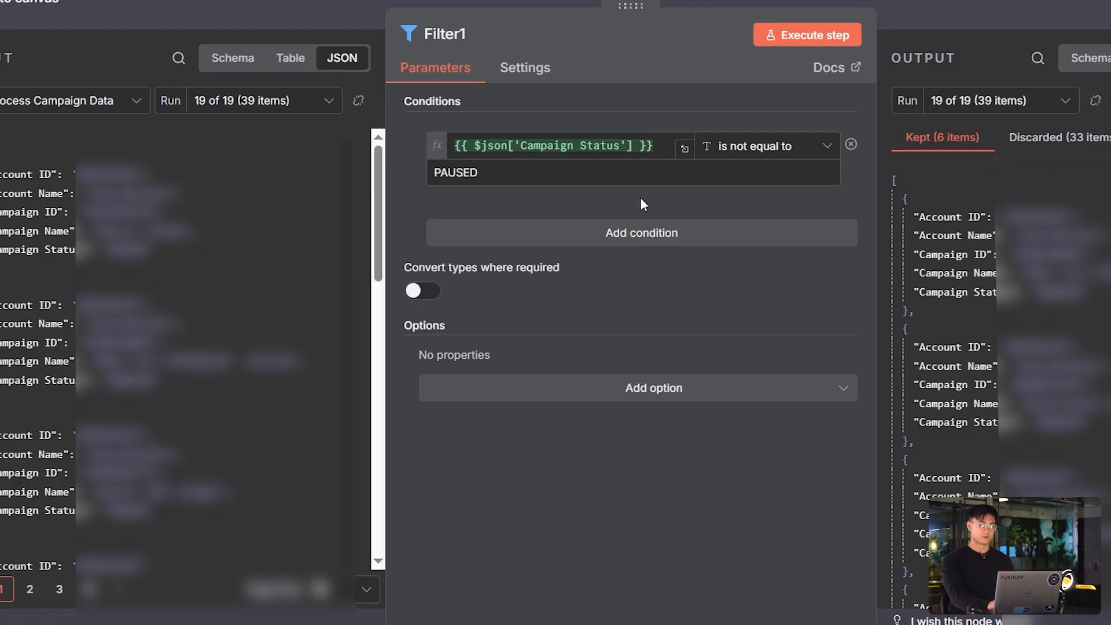
{"action": "left_click", "coordinate": [55, 14]}
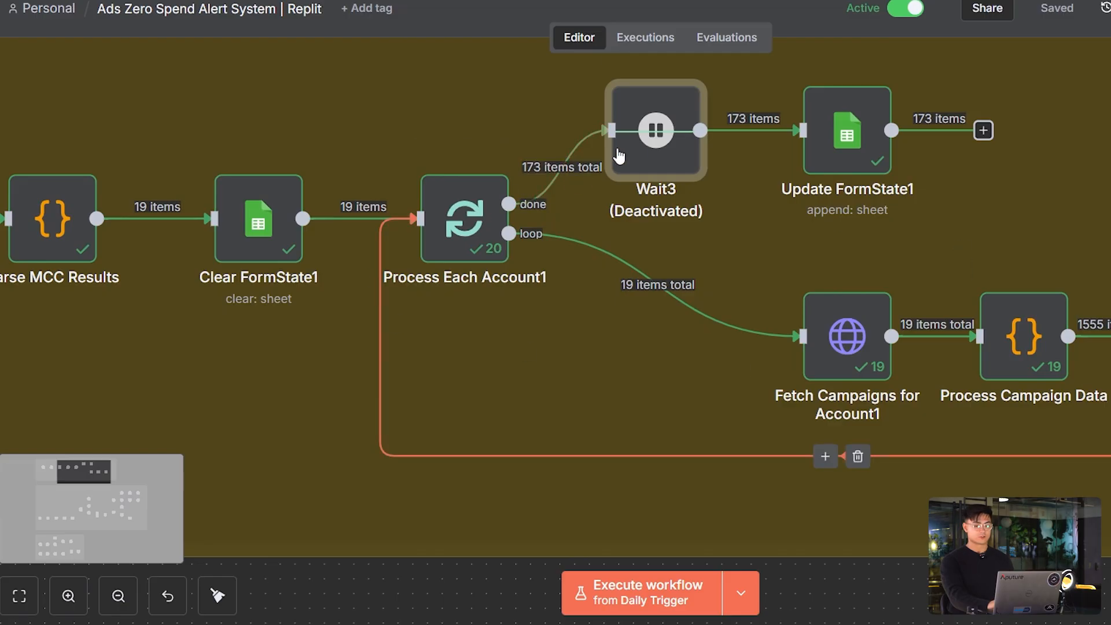
Review the Wait3 node's time interval settings and the Update FormState1 node's append-row sheet settings
{"action": "double_click", "coordinate": [646, 145]}
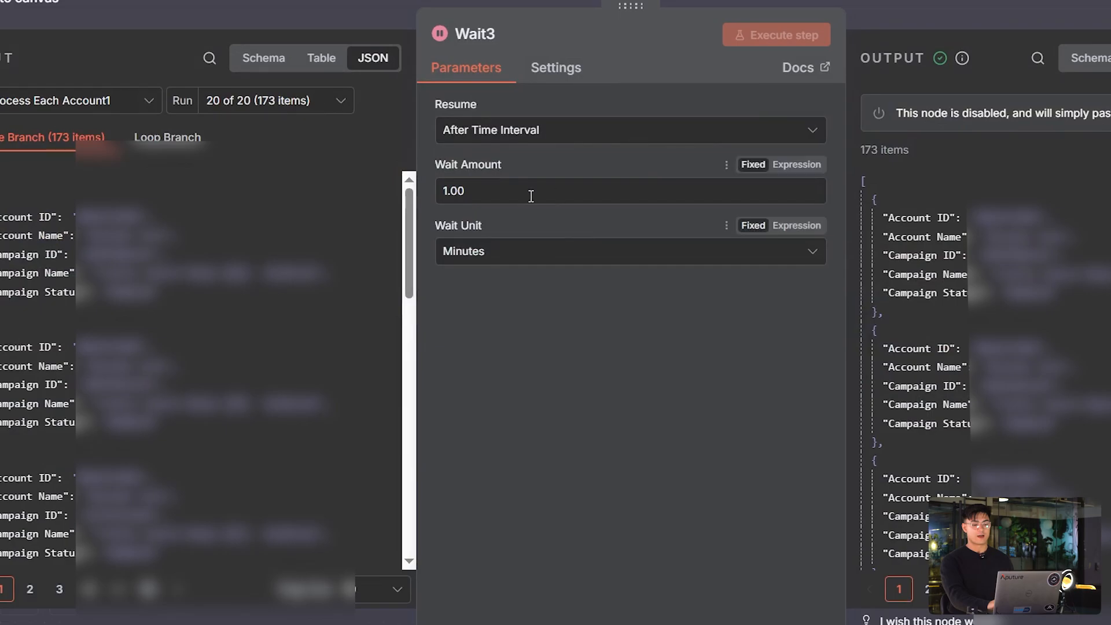
{"action": "left_click", "coordinate": [65, 3]}
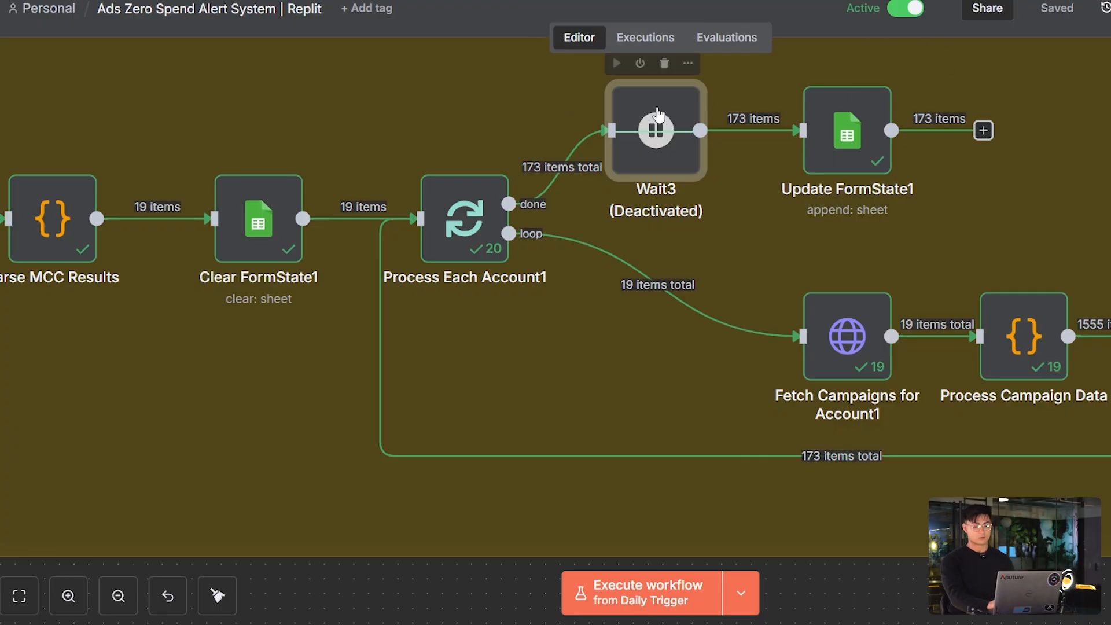
{"action": "double_click", "coordinate": [831, 132]}
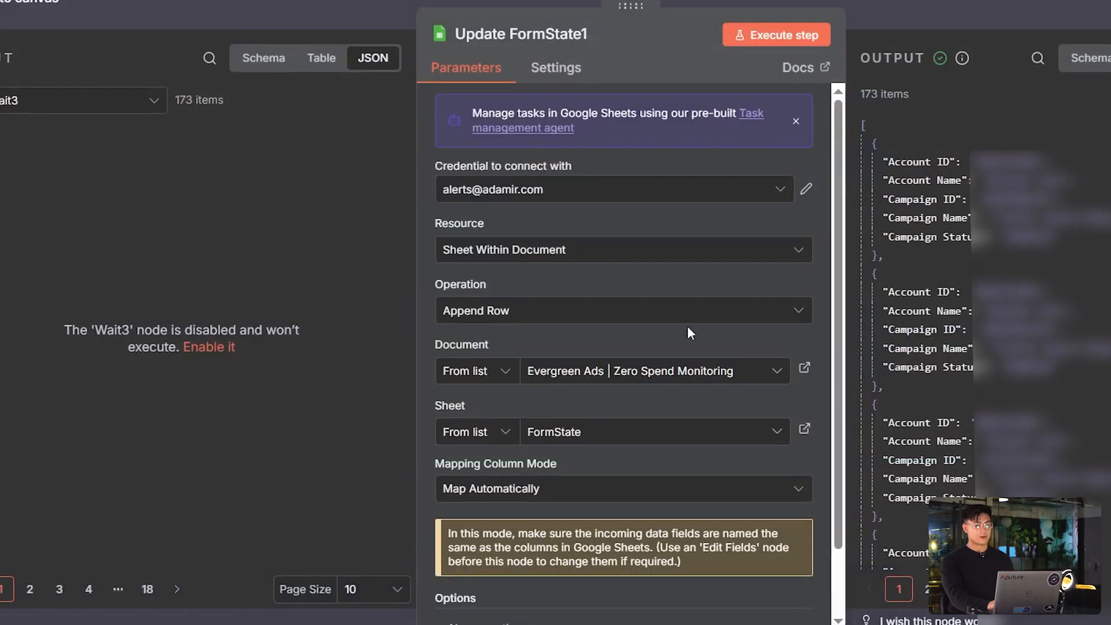
{"action": "scroll", "coordinate": [641, 259], "scroll_direction": "down", "scroll_amount": 2}
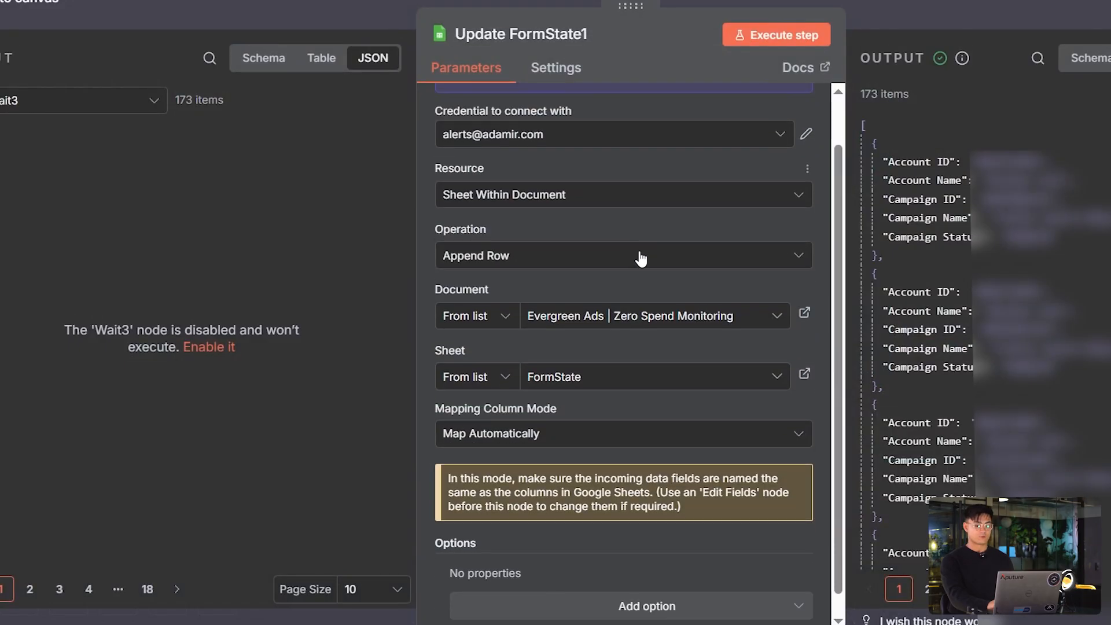
{"action": "scroll", "coordinate": [640, 259], "scroll_direction": "down", "scroll_amount": 1}
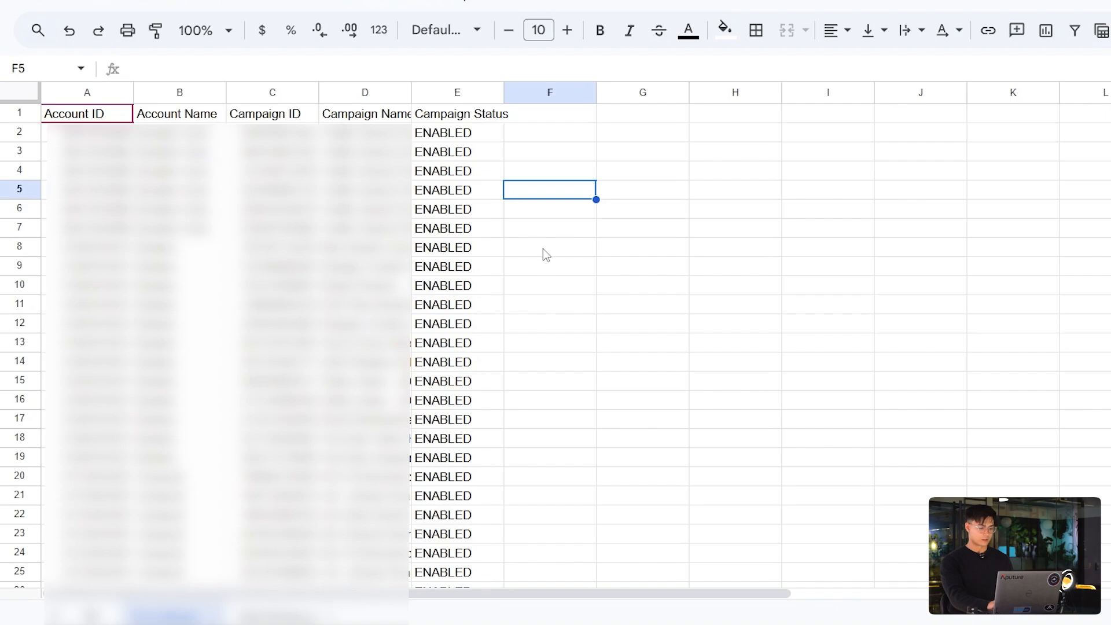
Look through the FormState spreadsheet's campaign rows, and switch to Replit to view the form's Google Ads account and campaign lists
{"action": "scroll", "coordinate": [543, 314], "scroll_direction": "down", "scroll_amount": 15}
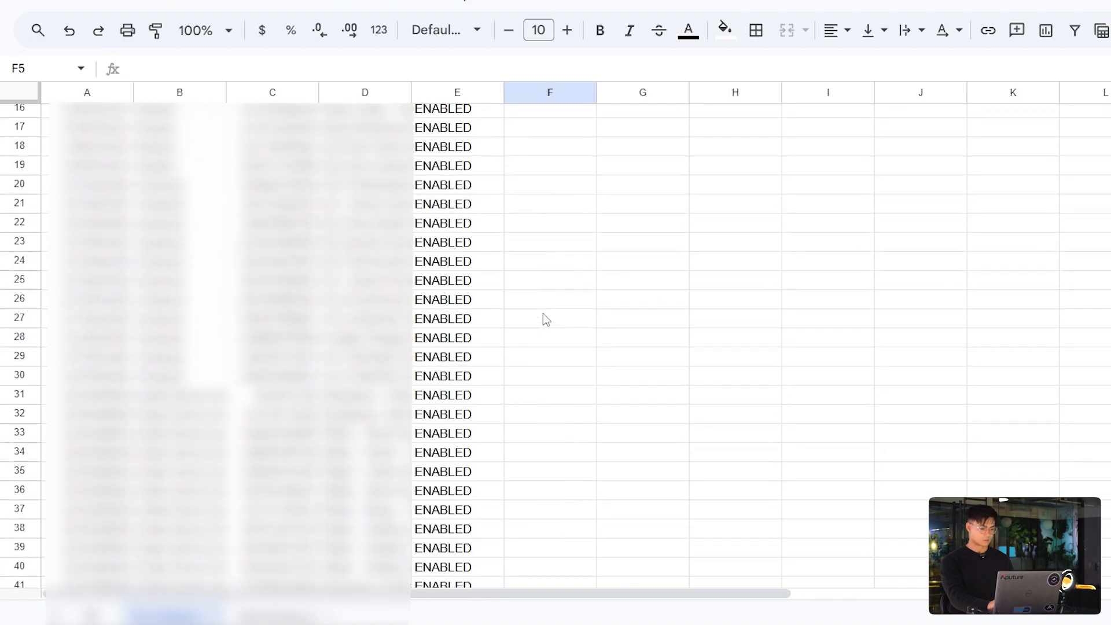
{"action": "scroll", "coordinate": [543, 314], "scroll_direction": "down", "scroll_amount": 7}
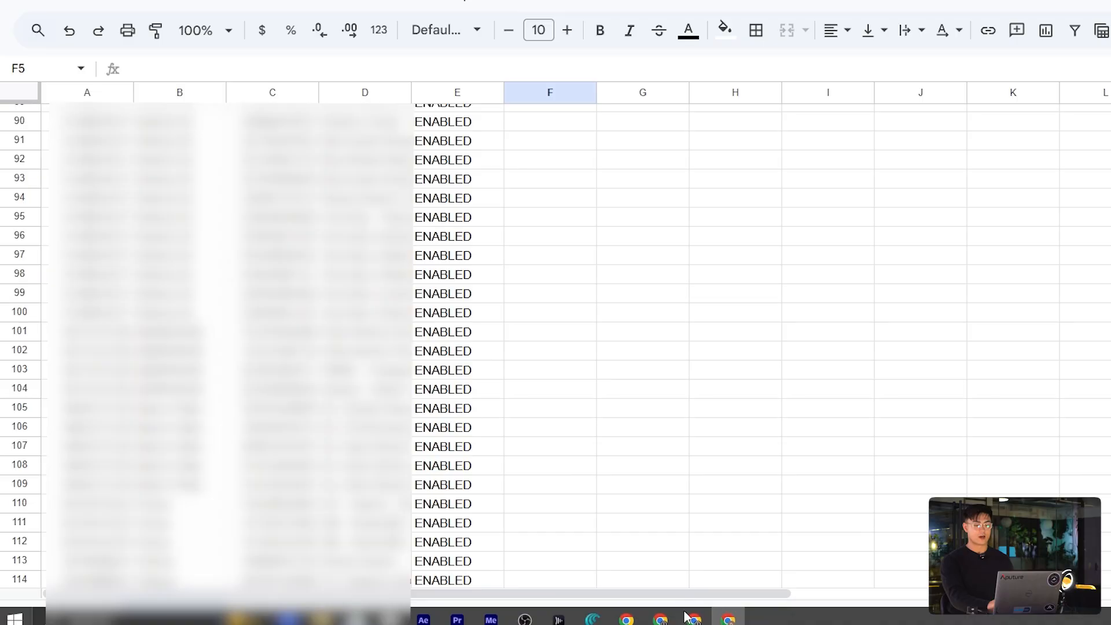
{"action": "mouse_move", "coordinate": [688, 618]}
{"action": "left_click", "coordinate": [689, 585]}
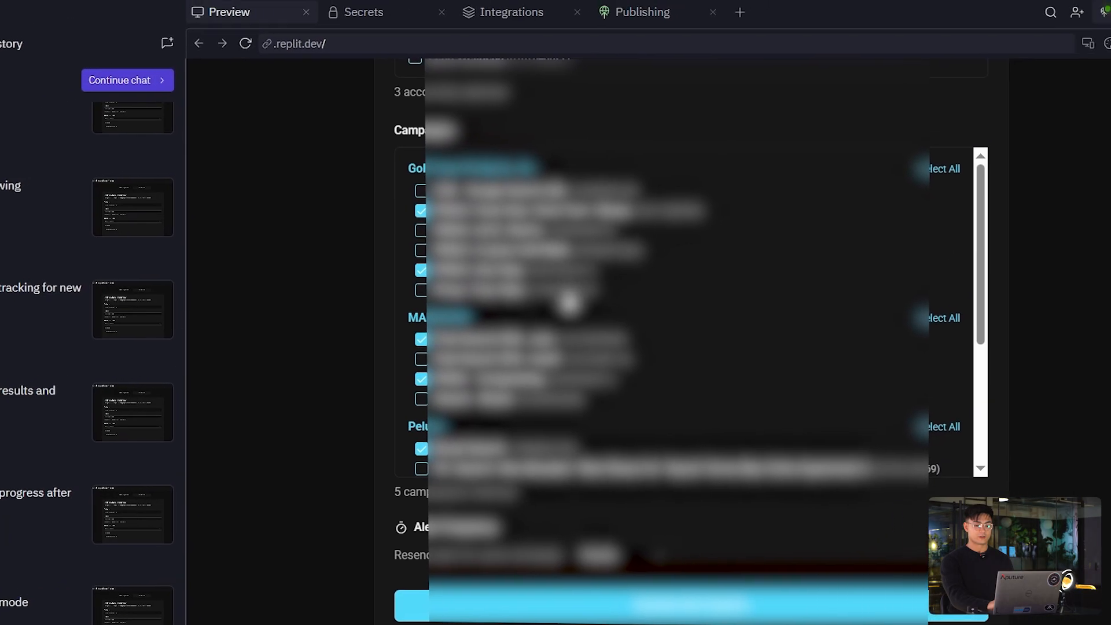
{"action": "scroll", "coordinate": [689, 202], "scroll_direction": "up", "scroll_amount": 10}
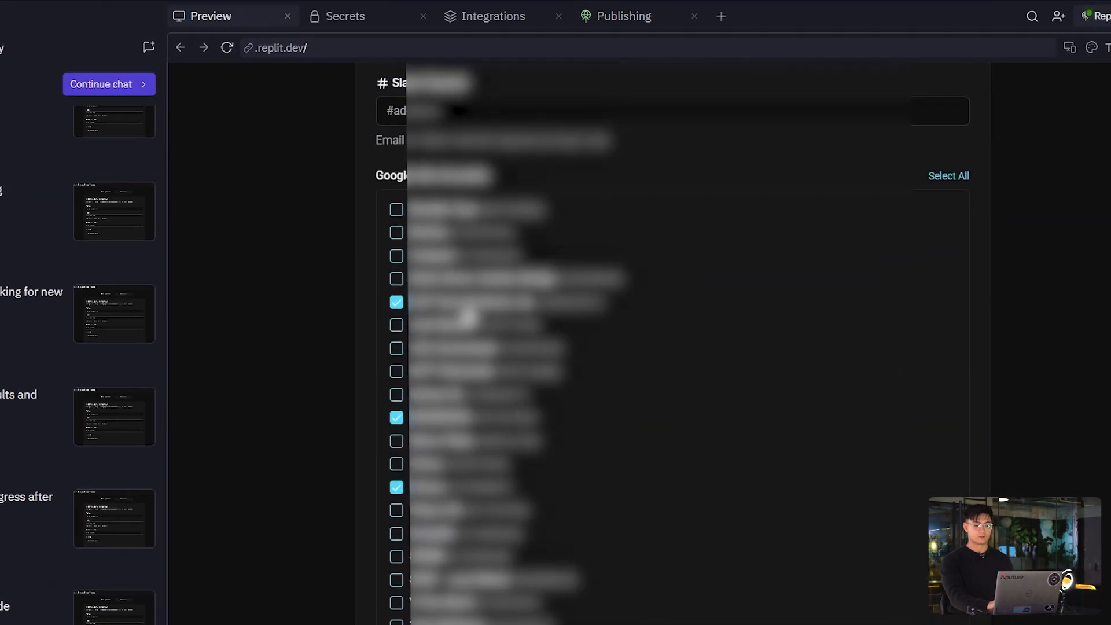
{"action": "left_click", "coordinate": [415, 349]}
{"action": "scroll", "coordinate": [468, 381], "scroll_direction": "down", "scroll_amount": 3}
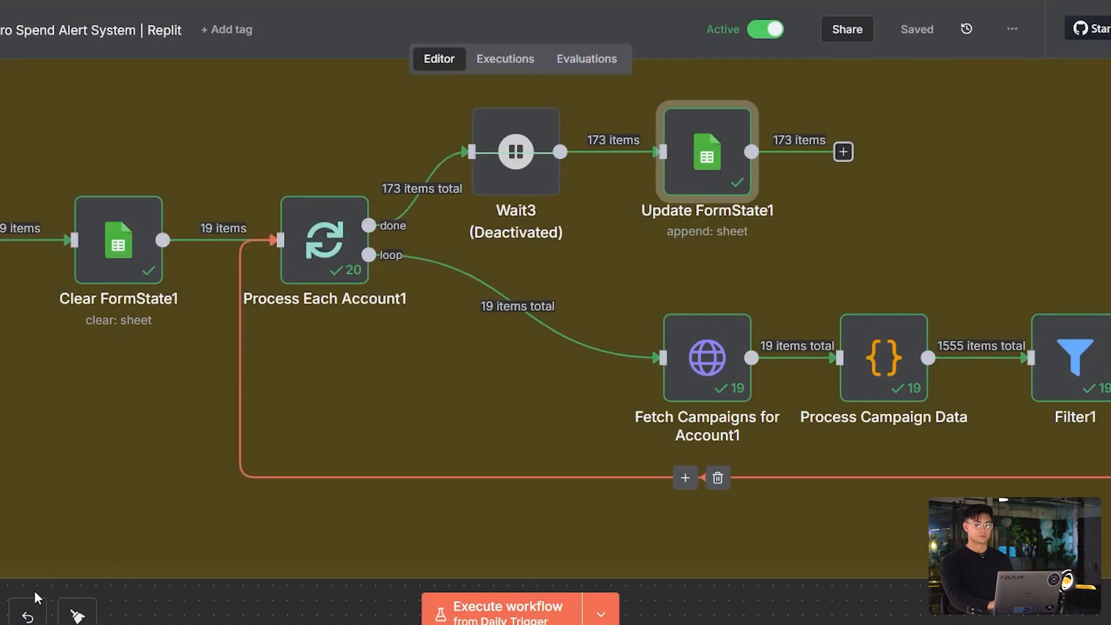
Switch to the n8n workflow and survey the Form State, Alert Trigger and Webhook sections on the canvas
{"action": "scroll", "coordinate": [203, 473], "scroll_direction": "down", "scroll_amount": 3}
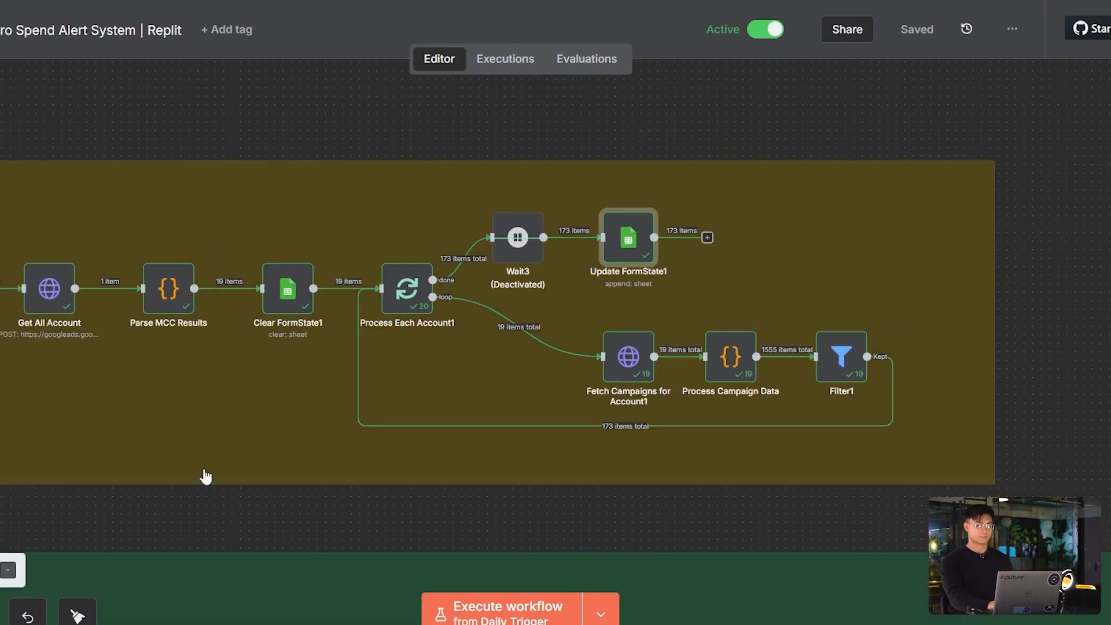
{"action": "scroll", "coordinate": [203, 474], "scroll_direction": "up", "scroll_amount": 5}
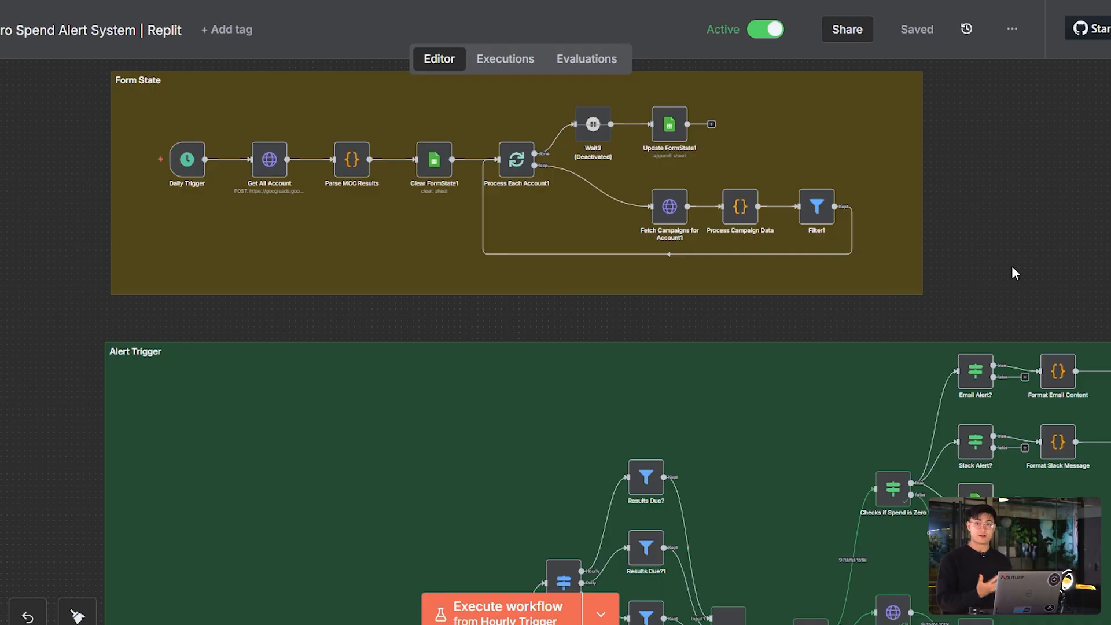
{"action": "scroll", "coordinate": [697, 393], "scroll_direction": "down", "scroll_amount": 10}
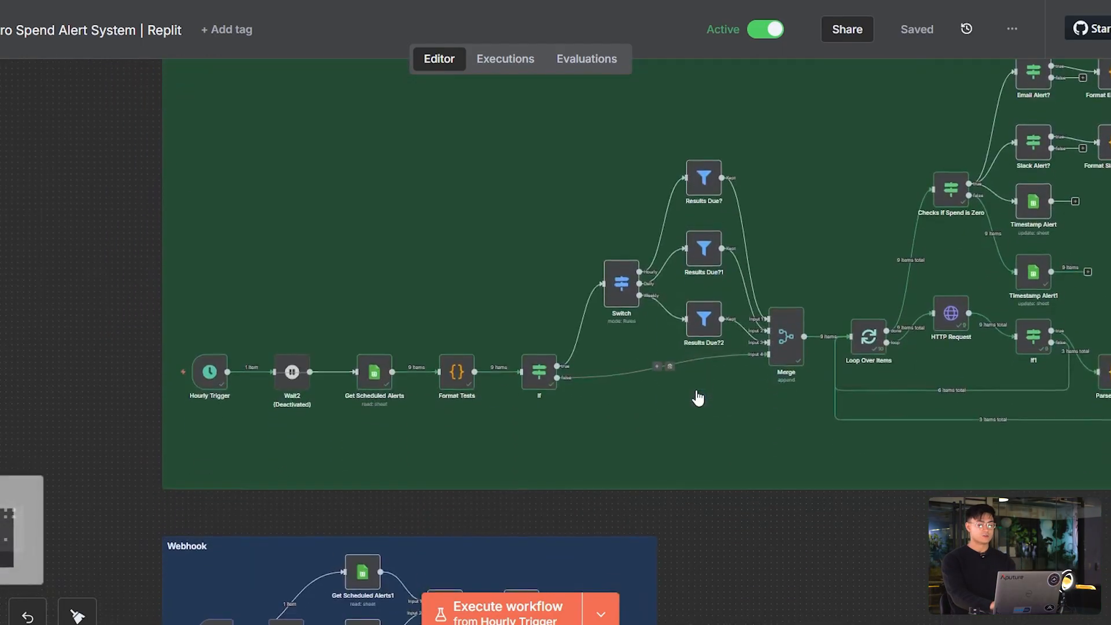
{"action": "scroll", "coordinate": [696, 392], "scroll_direction": "down", "scroll_amount": 1}
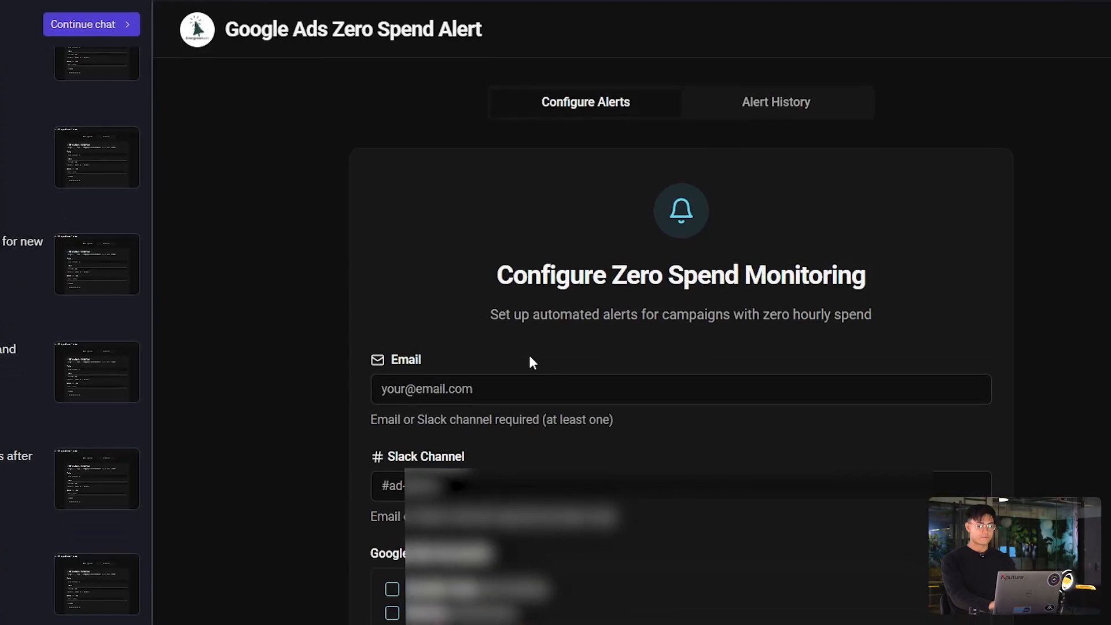
In the Replit form, fill in the alert recipient's email address and set the Slack channel to #ad-alerts
{"action": "scroll", "coordinate": [529, 356], "scroll_direction": "down", "scroll_amount": 3}
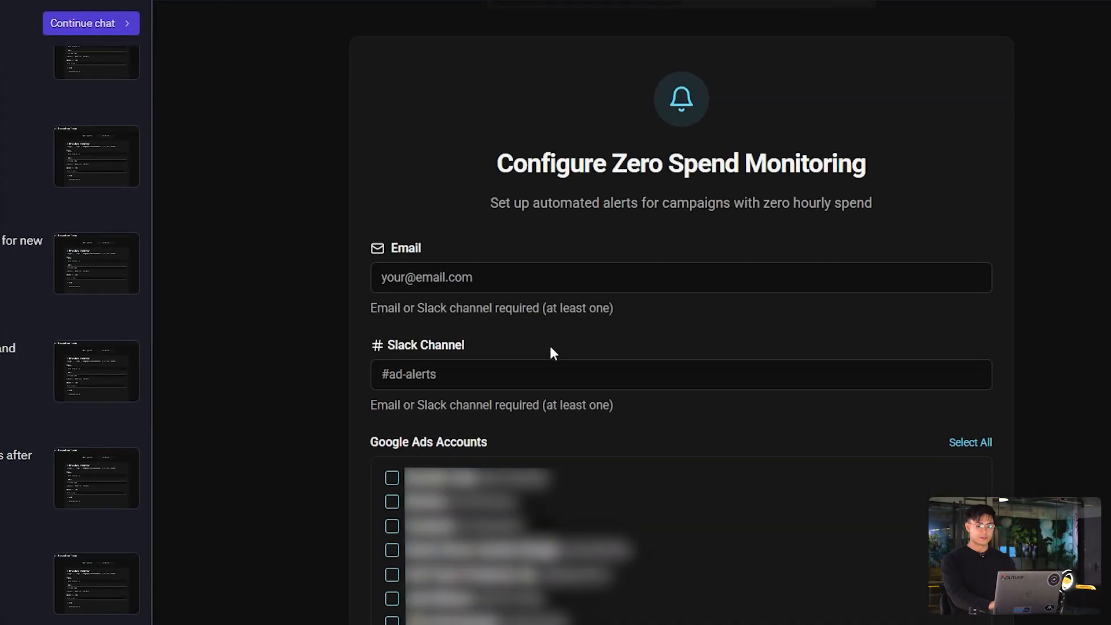
{"action": "left_click", "coordinate": [489, 267]}
{"action": "left_click", "coordinate": [523, 321]}
{"action": "scroll", "coordinate": [579, 260], "scroll_direction": "down", "scroll_amount": 2}
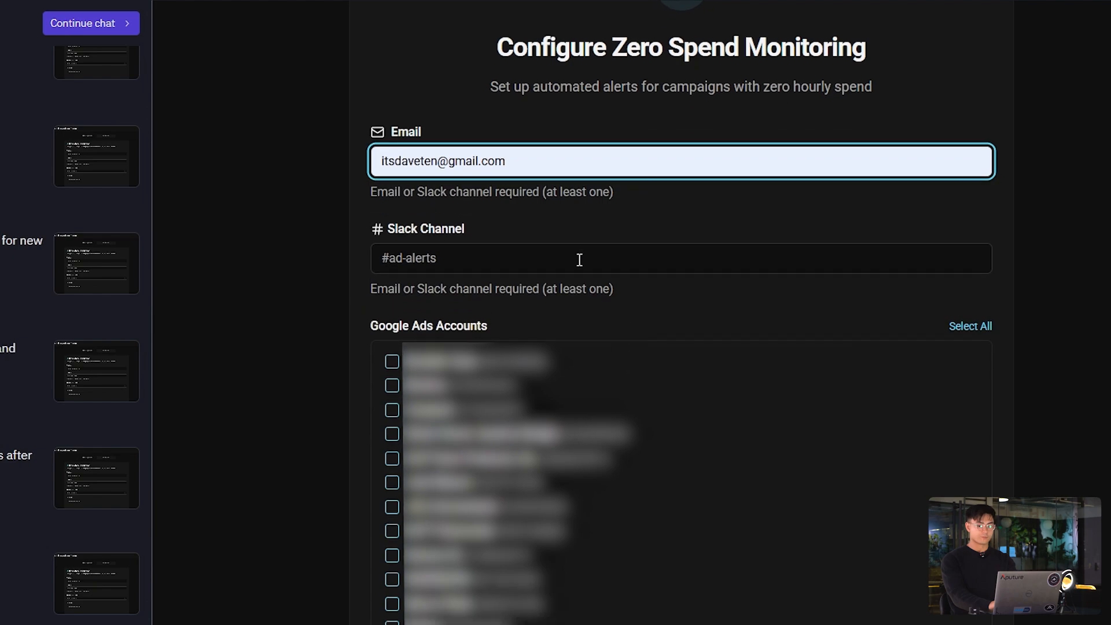
{"action": "left_click", "coordinate": [579, 260]}
{"action": "left_click", "coordinate": [573, 304]}
Select three Google Ads accounts to monitor, including the last one in the list
{"action": "scroll", "coordinate": [575, 347], "scroll_direction": "down", "scroll_amount": 3}
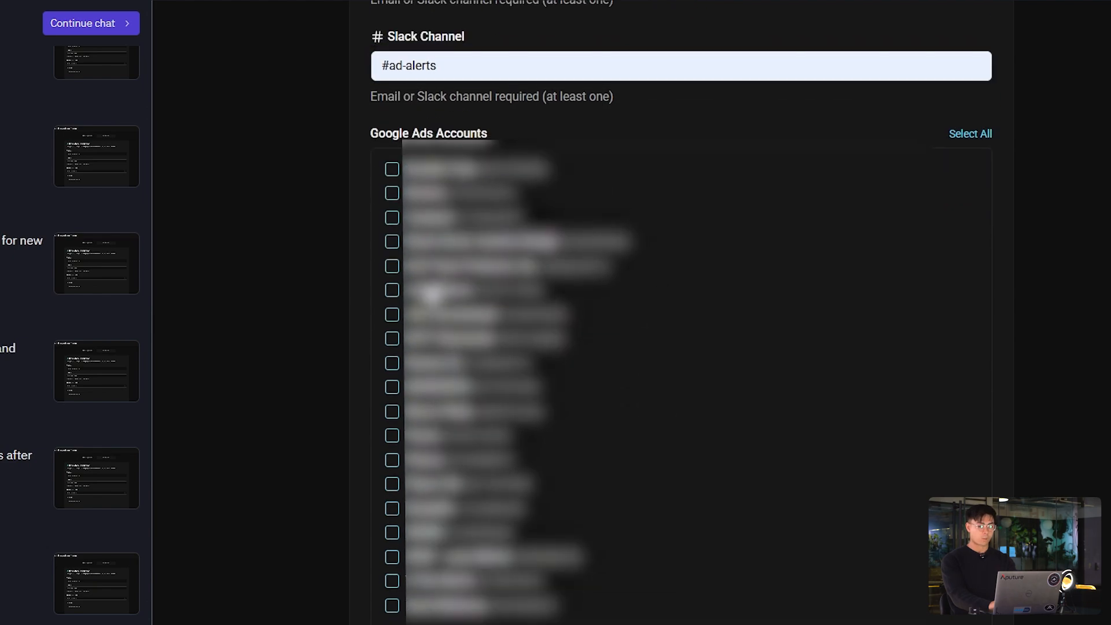
{"action": "left_click", "coordinate": [392, 393]}
{"action": "scroll", "coordinate": [392, 393], "scroll_direction": "down", "scroll_amount": 6}
{"action": "left_click", "coordinate": [398, 253]}
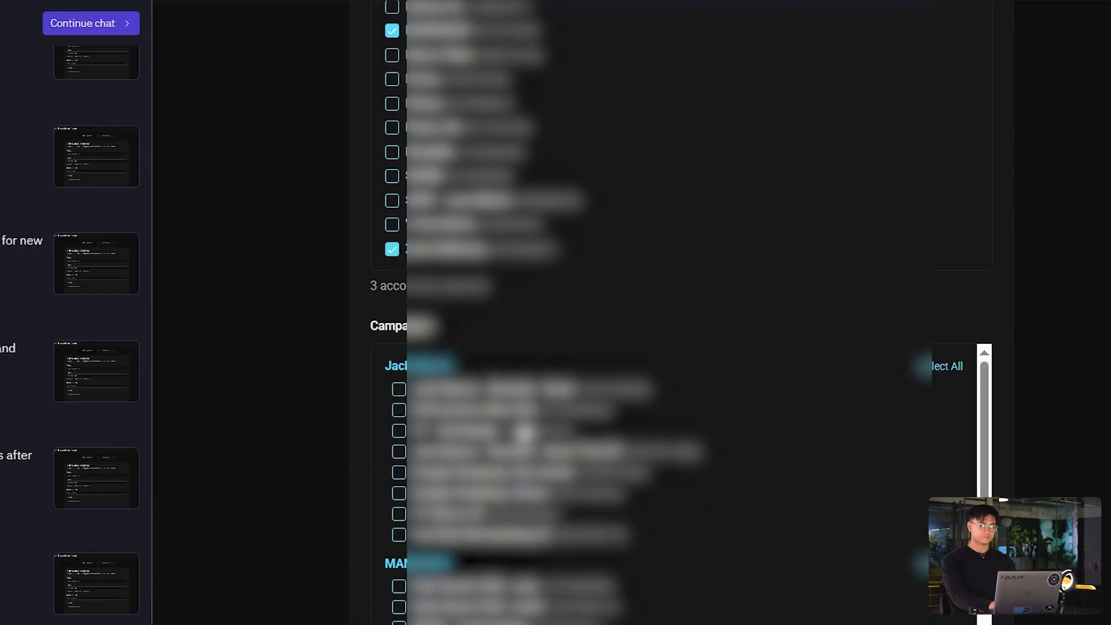
Select six campaigns to monitor, two under each of the three chosen accounts
{"action": "scroll", "coordinate": [527, 410], "scroll_direction": "down", "scroll_amount": 3}
{"action": "scroll", "coordinate": [463, 402], "scroll_direction": "up", "scroll_amount": 2}
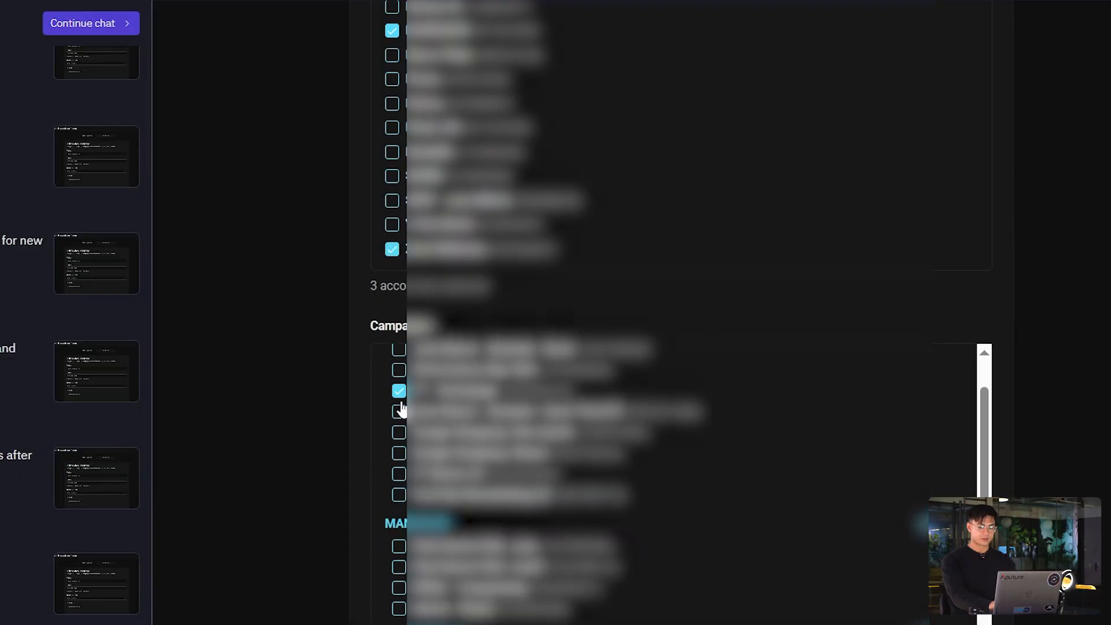
{"action": "scroll", "coordinate": [400, 460], "scroll_direction": "down", "scroll_amount": 2}
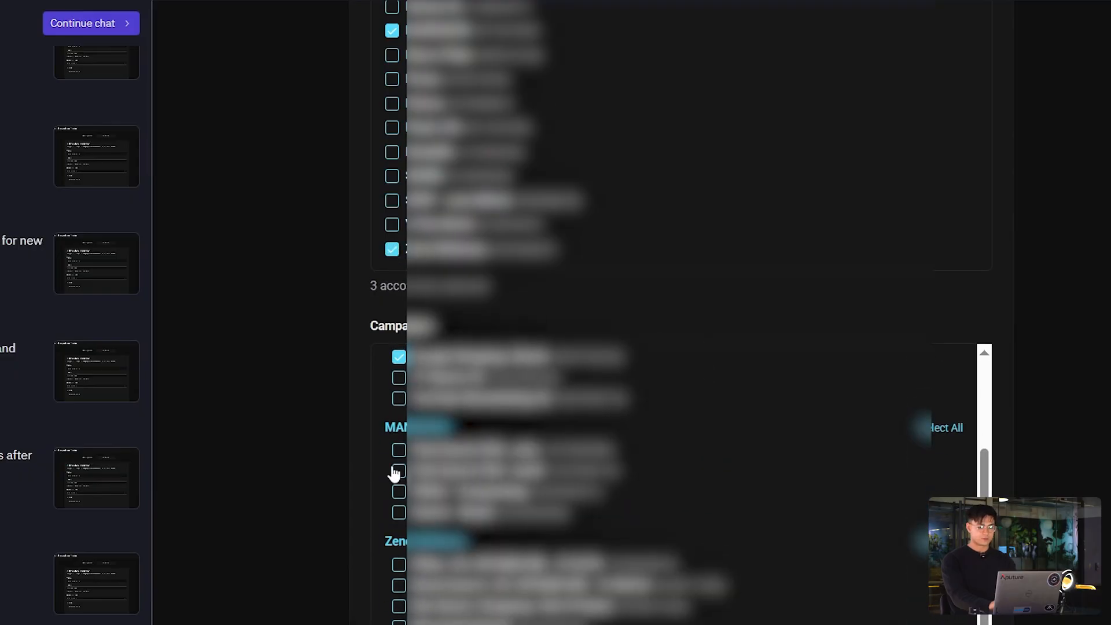
{"action": "scroll", "coordinate": [342, 504], "scroll_direction": "down", "scroll_amount": 4}
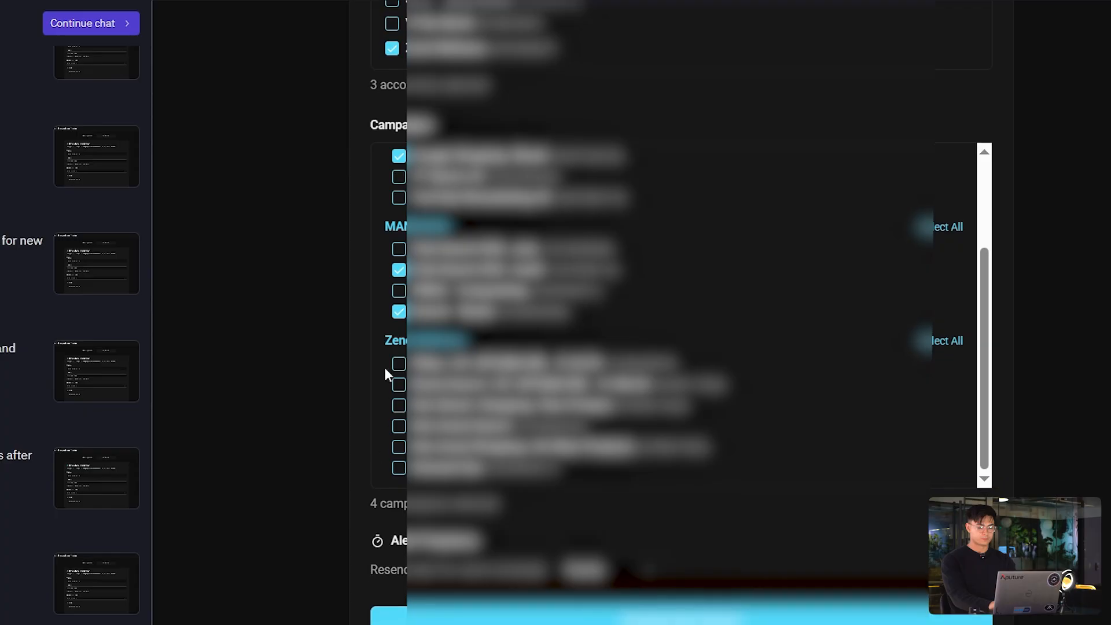
{"action": "left_click", "coordinate": [398, 445]}
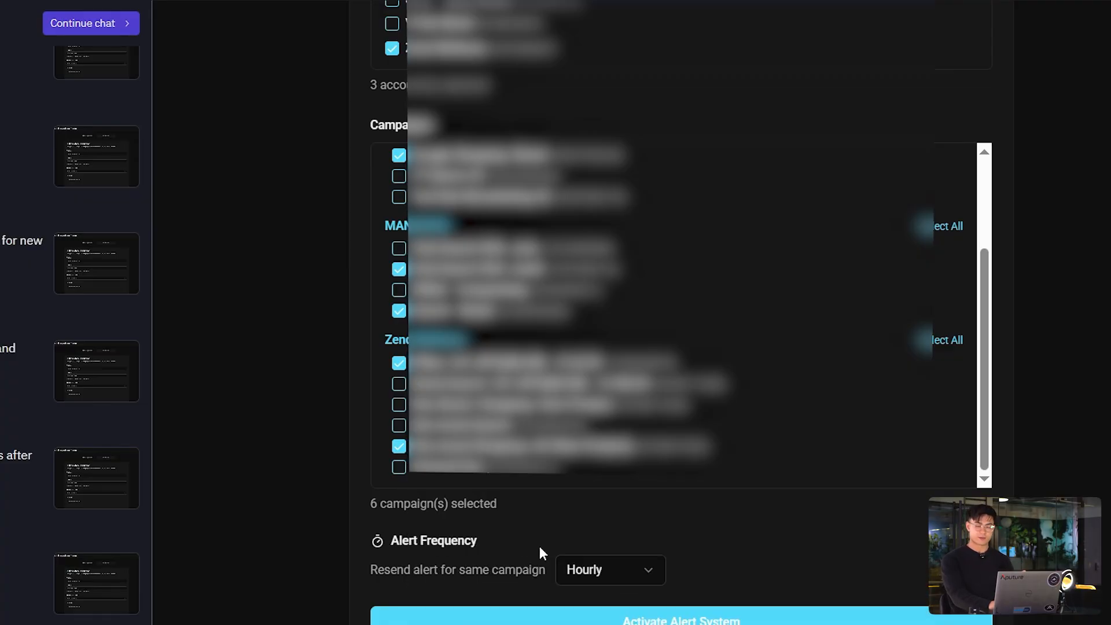
Set the alert frequency for resending the same campaign's alert to Daily
{"action": "left_click", "coordinate": [567, 572]}
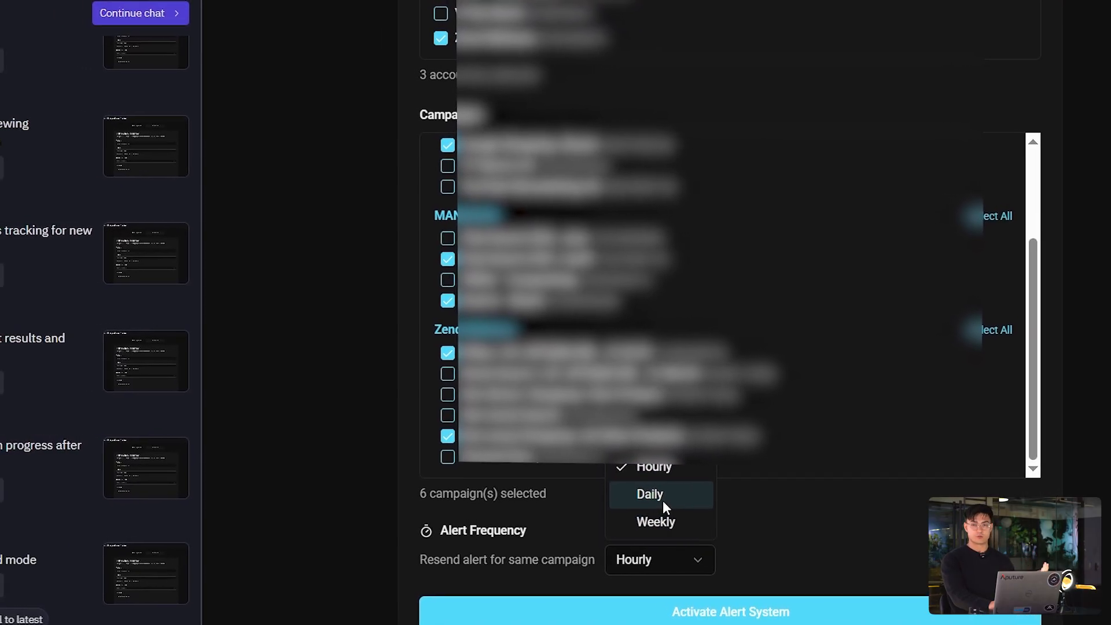
{"action": "left_click", "coordinate": [642, 496]}
{"action": "scroll", "coordinate": [667, 508], "scroll_direction": "down", "scroll_amount": 1}
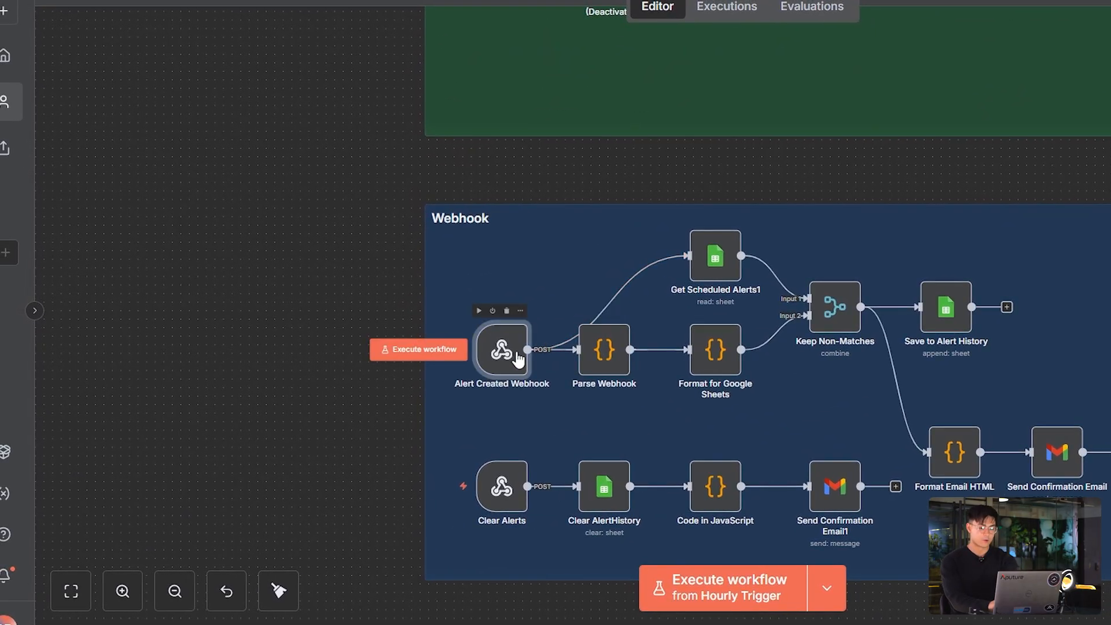
Listen for a test event on n8n's Alert Created Webhook node, activate the alert system from the Replit form, and return to the canvas
{"action": "double_click", "coordinate": [504, 353]}
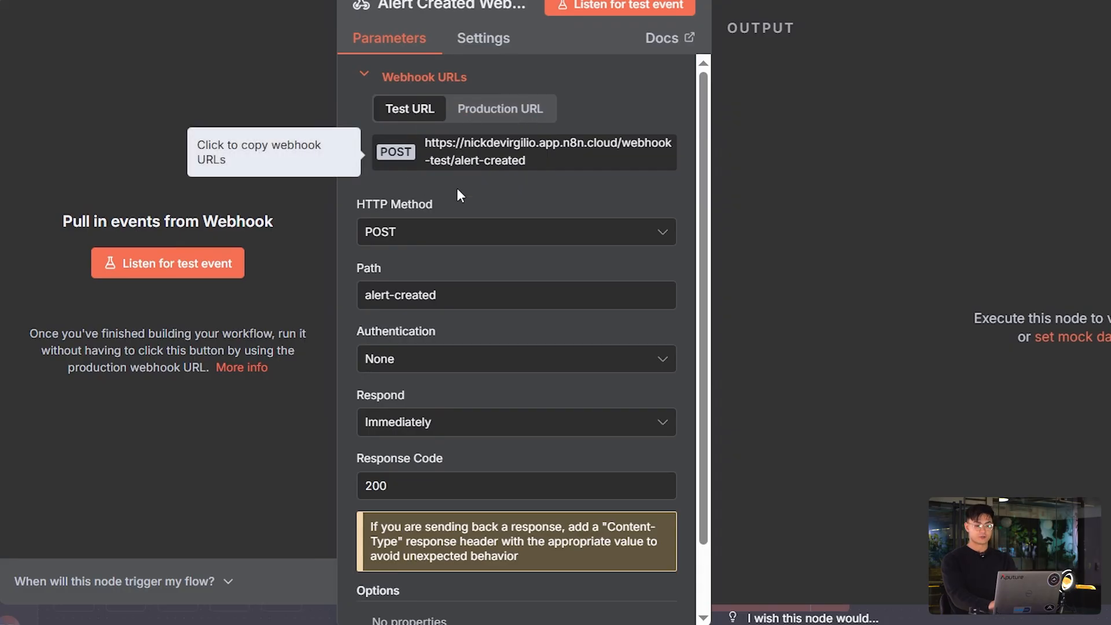
{"action": "left_click", "coordinate": [181, 264]}
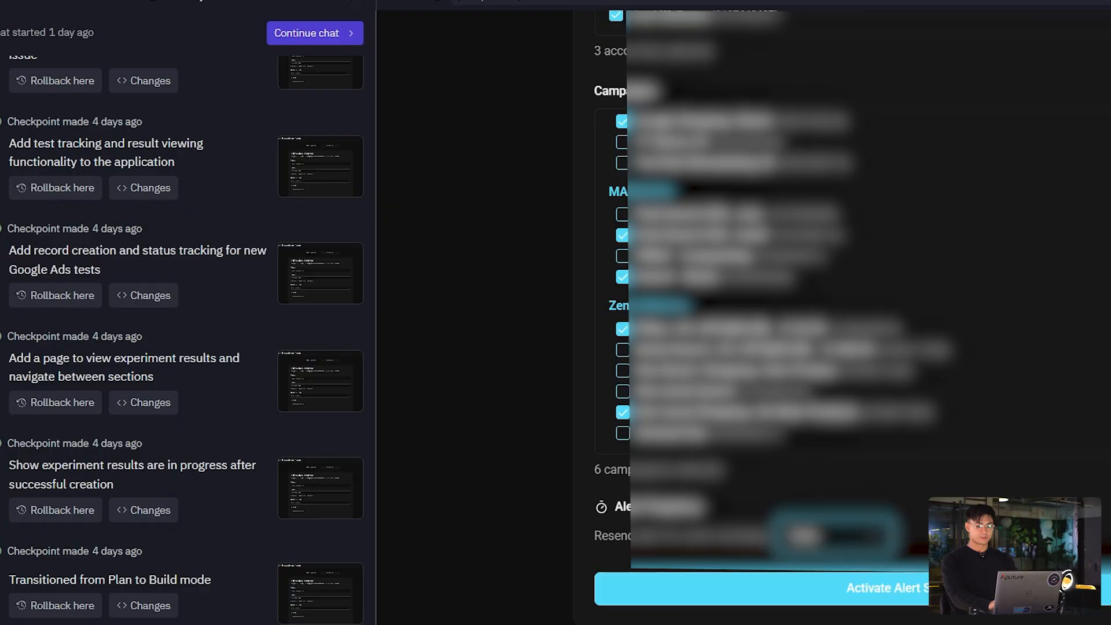
{"action": "left_click", "coordinate": [746, 589]}
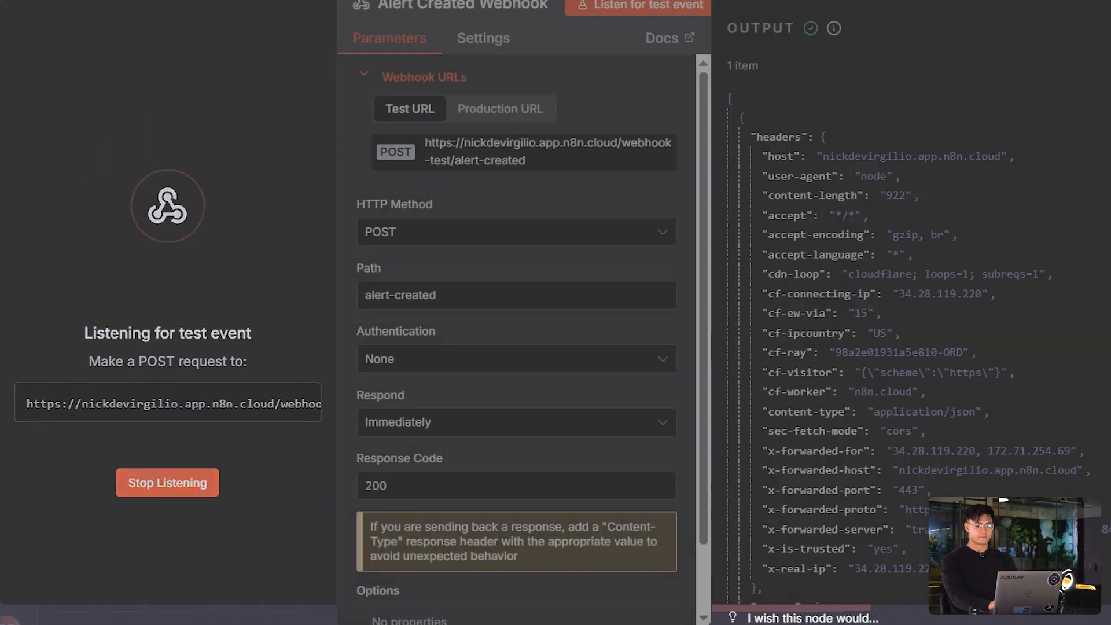
{"action": "key", "text": "Escape"}
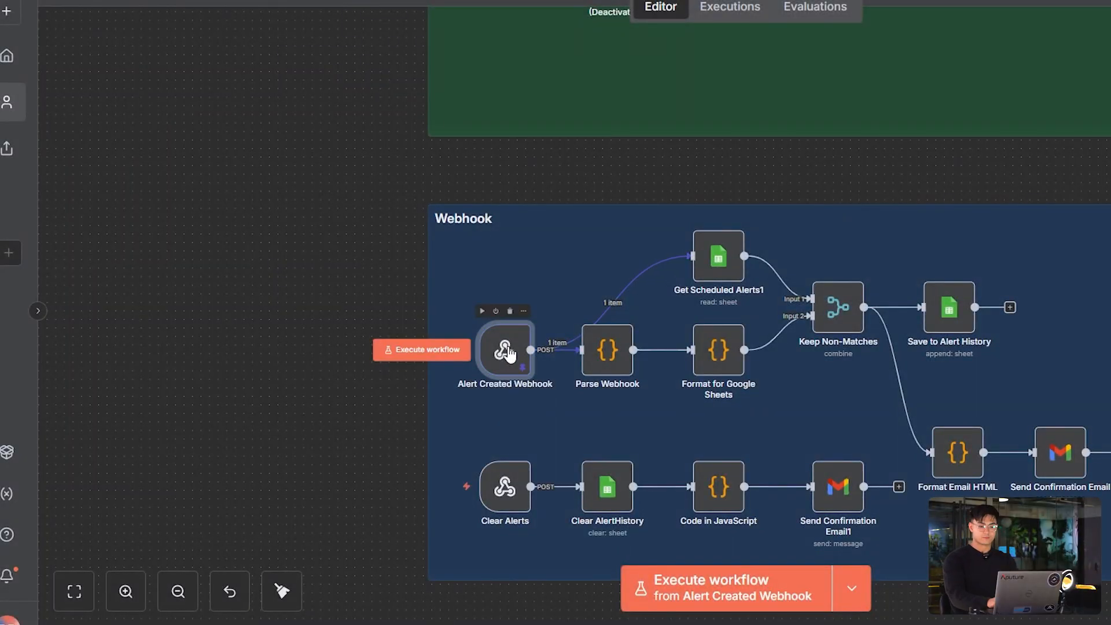
Execute the workflow from the Alert Created Webhook trigger
{"action": "left_click", "coordinate": [434, 354]}
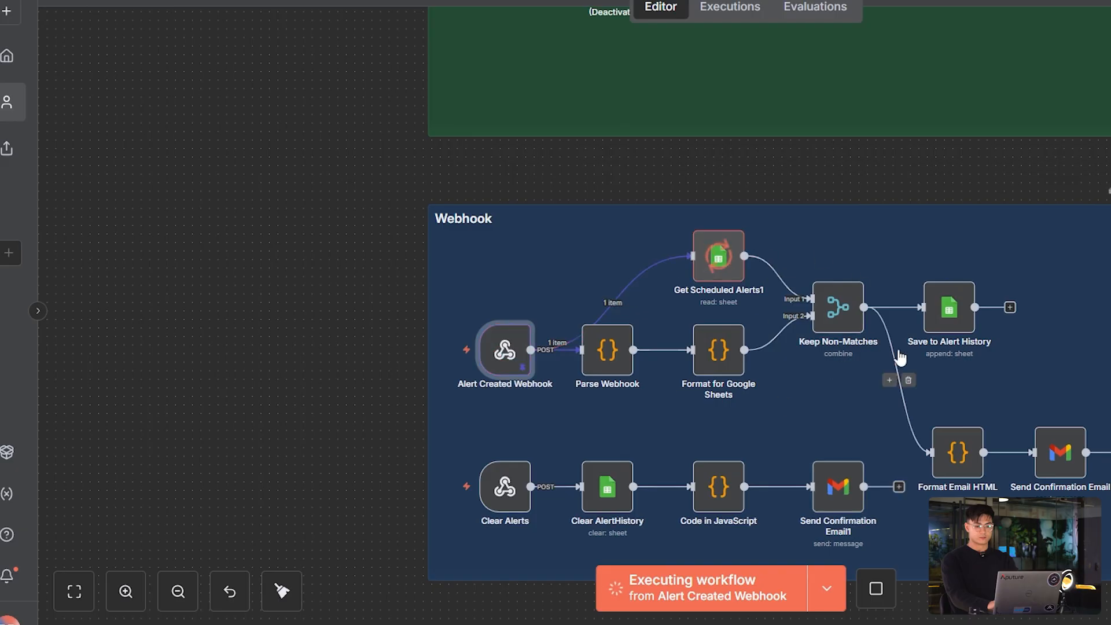
{"action": "left_click", "coordinate": [134, 600]}
{"action": "scroll", "coordinate": [735, 457], "scroll_direction": "down", "scroll_amount": 3}
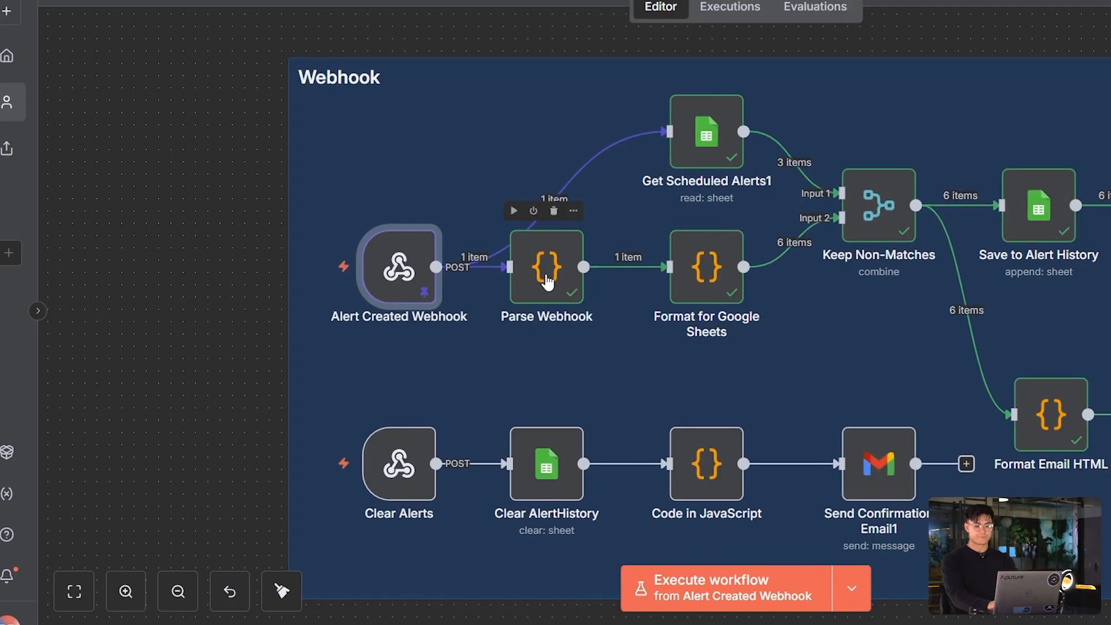
Review the JavaScript code and data of the Parse Webhook and Format for Google Sheets nodes
{"action": "double_click", "coordinate": [551, 286]}
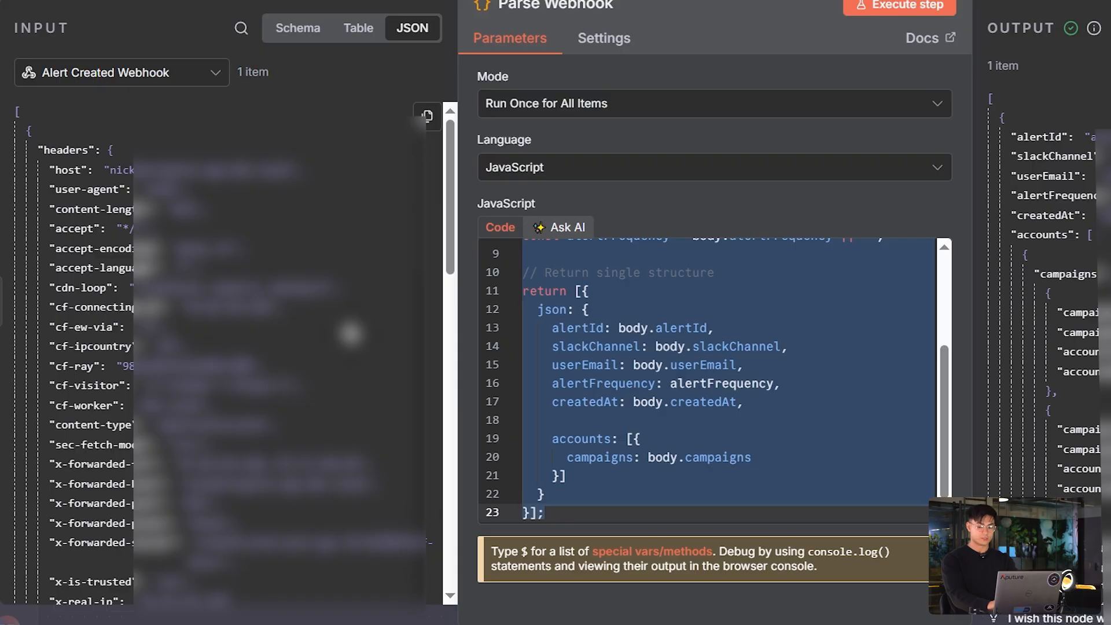
{"action": "left_click", "coordinate": [276, 3]}
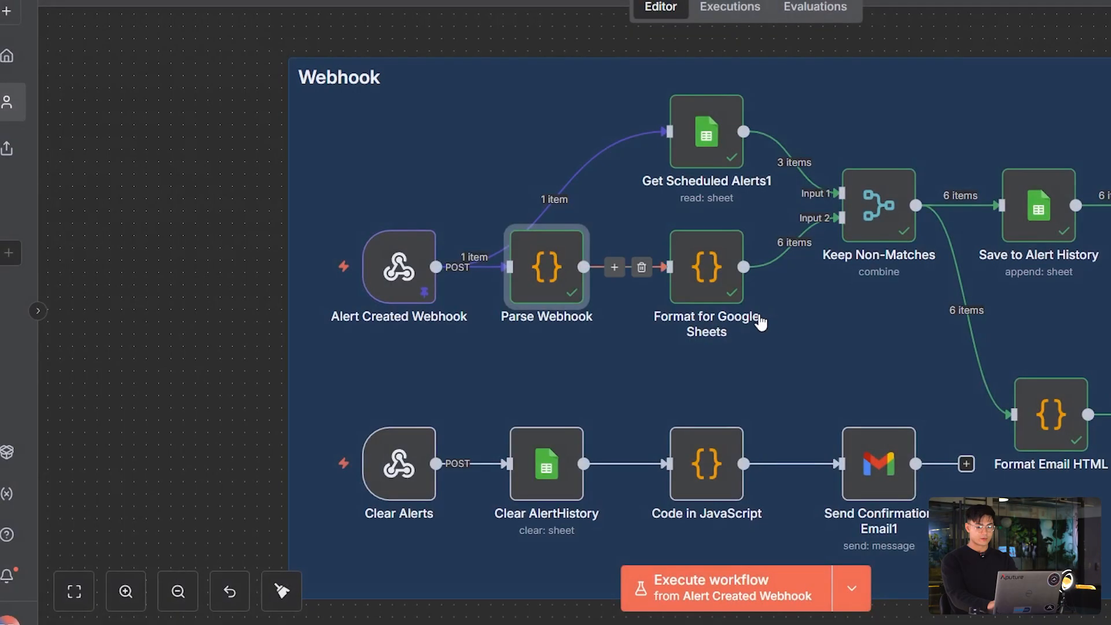
{"action": "scroll", "coordinate": [762, 322], "scroll_direction": "right", "scroll_amount": 2}
{"action": "double_click", "coordinate": [617, 258]}
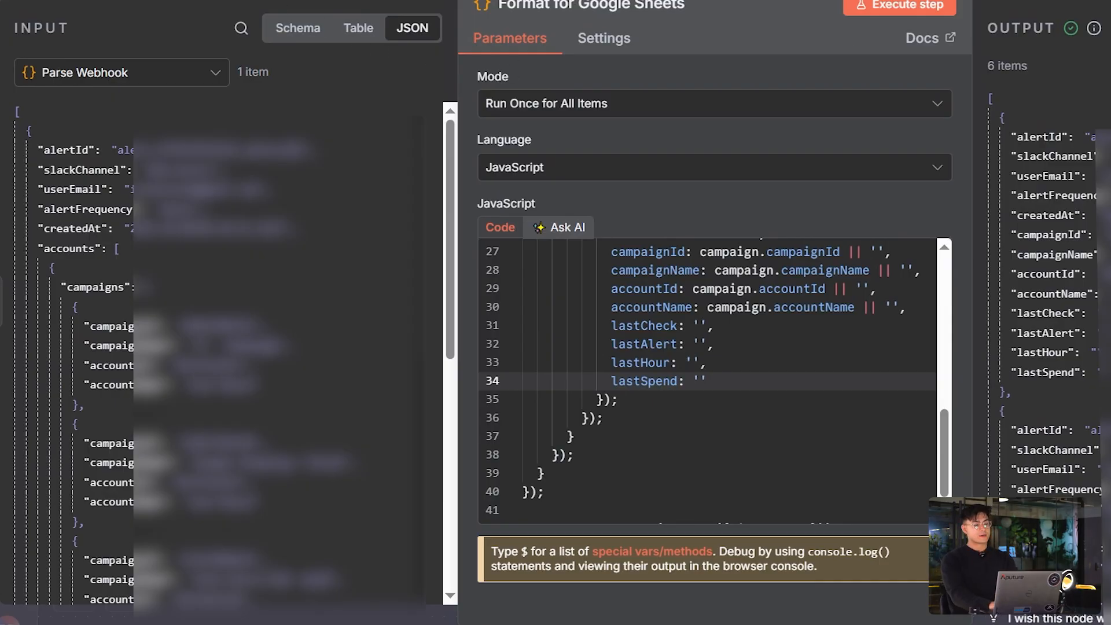
{"action": "key", "text": "Escape"}
Inspect the Get Scheduled Alerts1 node's settings for reading rows from the AlertHistory sheet
{"action": "double_click", "coordinate": [623, 134]}
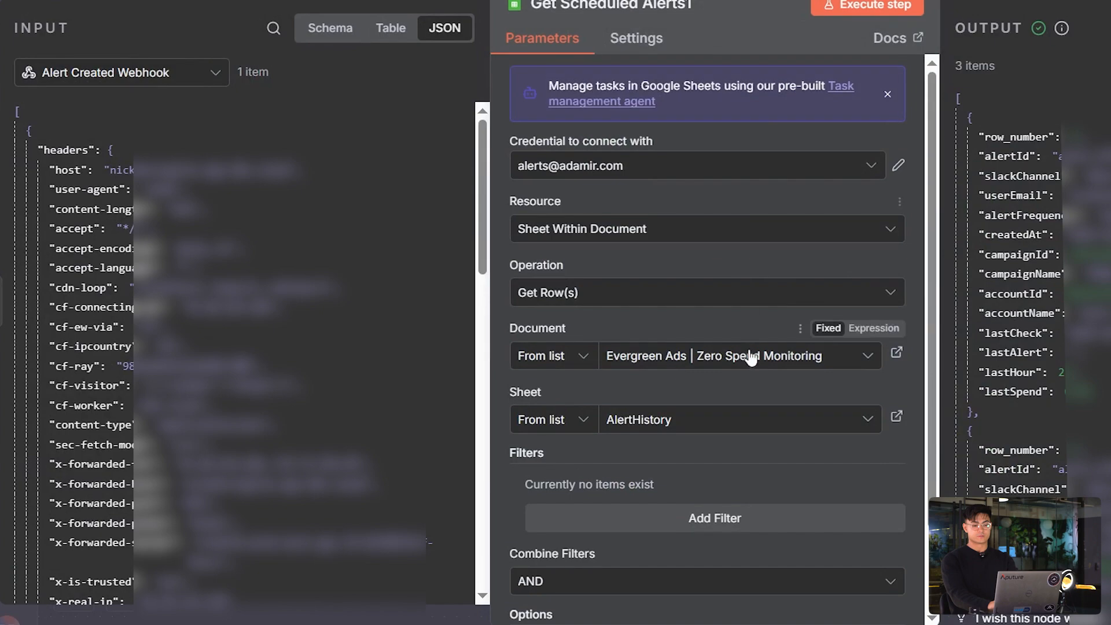
{"action": "scroll", "coordinate": [750, 342], "scroll_direction": "down", "scroll_amount": 2}
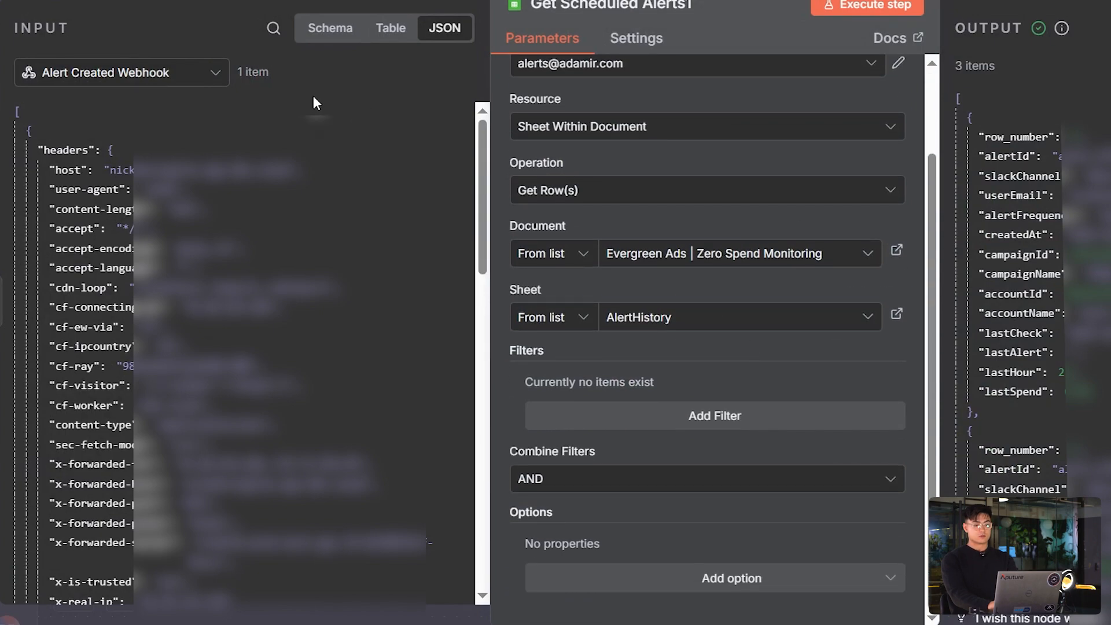
Inspect the Save to Alert History node's settings for appending rows to the AlertHistory sheet
{"action": "key", "text": "Escape"}
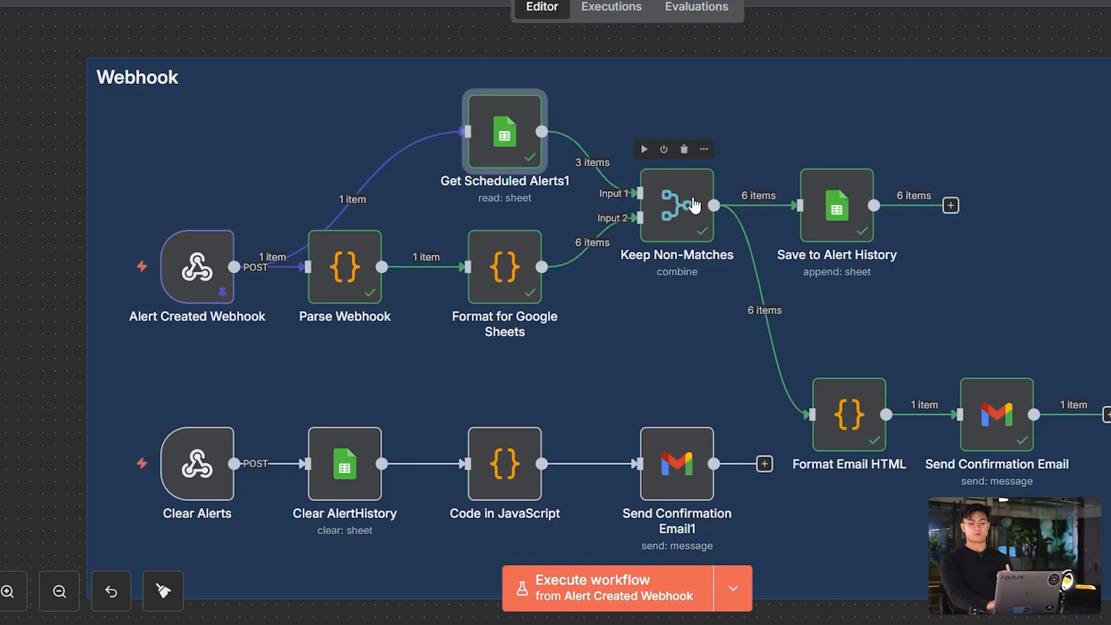
{"action": "double_click", "coordinate": [844, 205]}
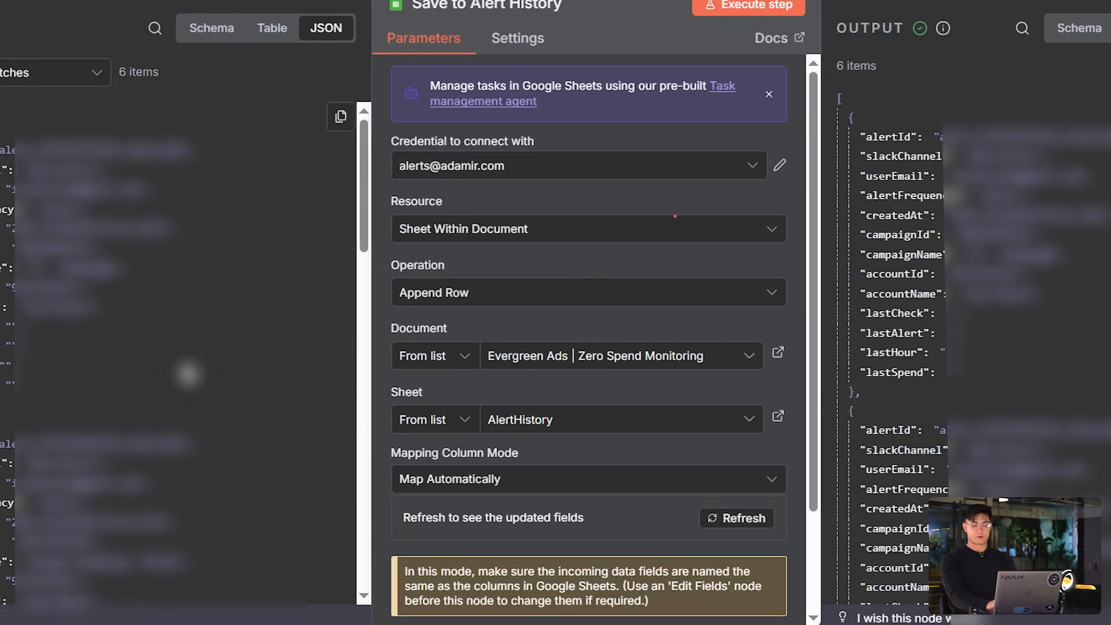
{"action": "key", "text": "Escape"}
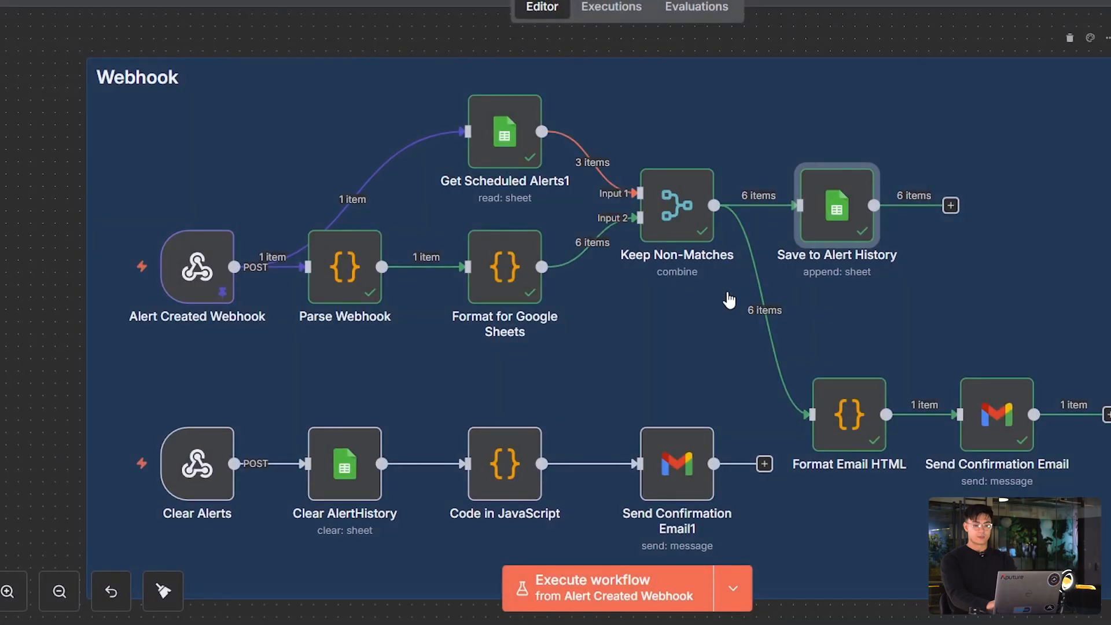
Review the end of the Format Email HTML node's JavaScript code, where the email data is returned
{"action": "double_click", "coordinate": [851, 419]}
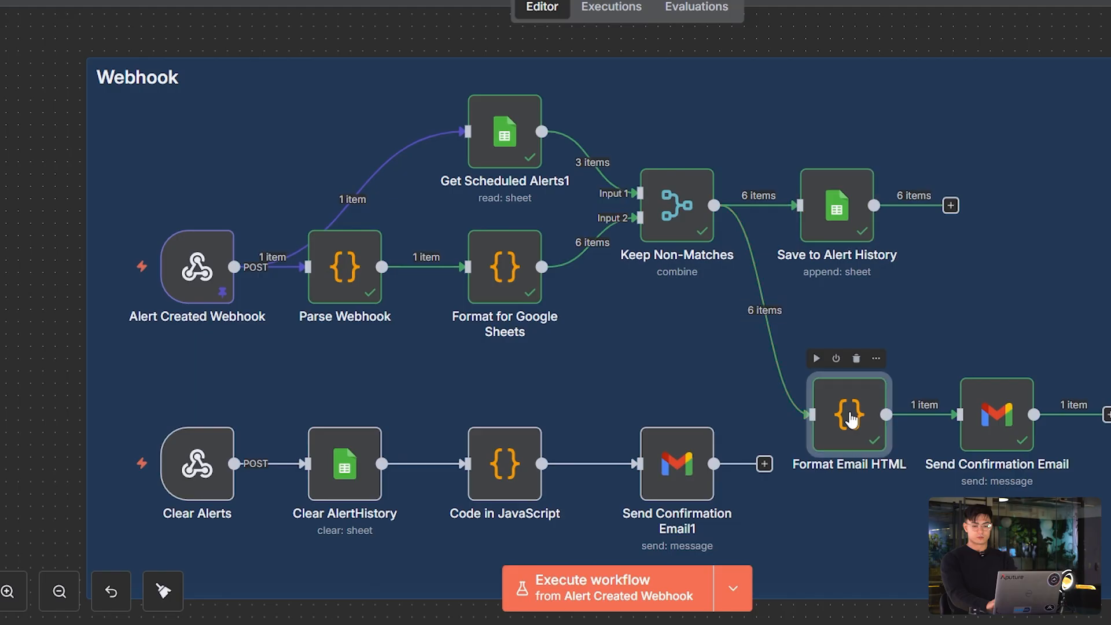
{"action": "left_click", "coordinate": [673, 327]}
{"action": "scroll", "coordinate": [714, 415], "scroll_direction": "down", "scroll_amount": 1}
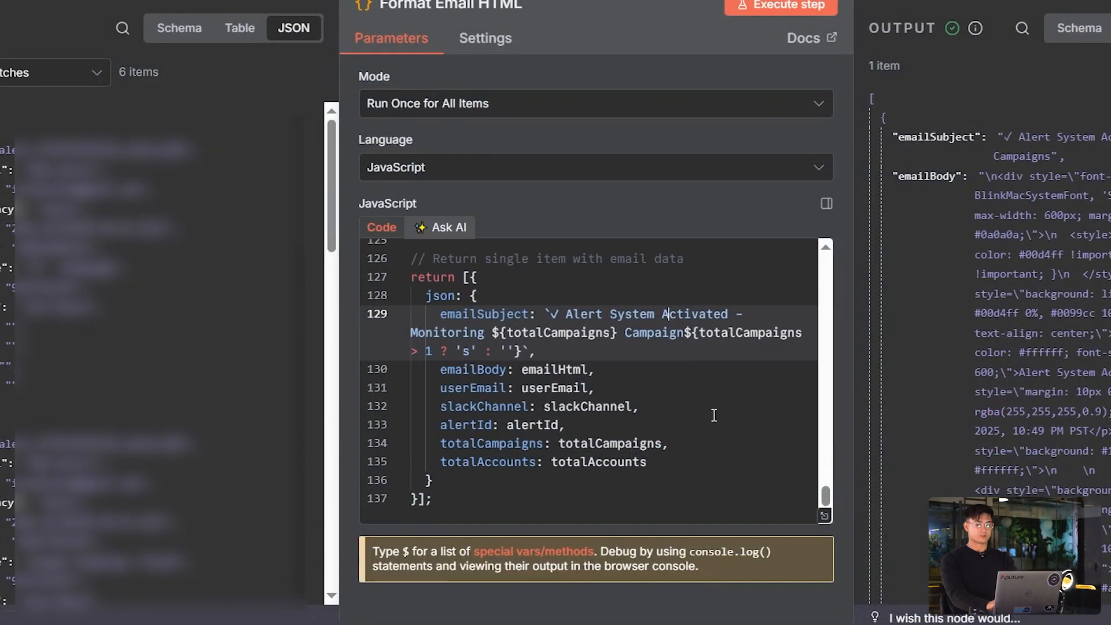
{"action": "key", "text": "Escape"}
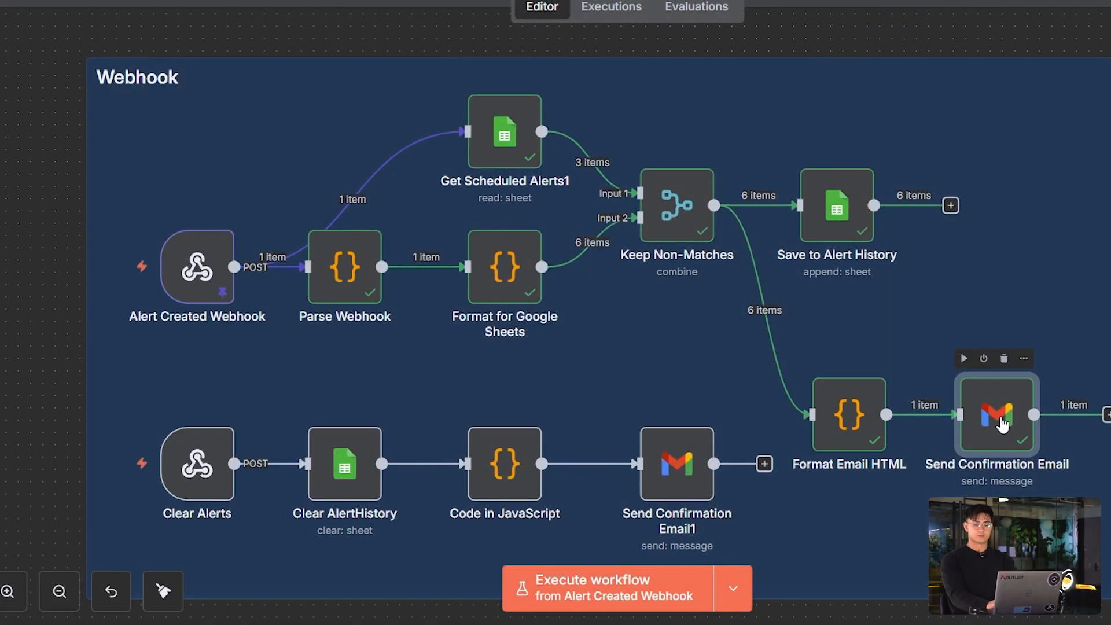
Inspect the Send Confirmation Email node and read the "Alert System Activated - Monitoring 6 Campaigns" email in Gmail
{"action": "double_click", "coordinate": [1012, 405]}
{"action": "scroll", "coordinate": [727, 243], "scroll_direction": "down", "scroll_amount": 5}
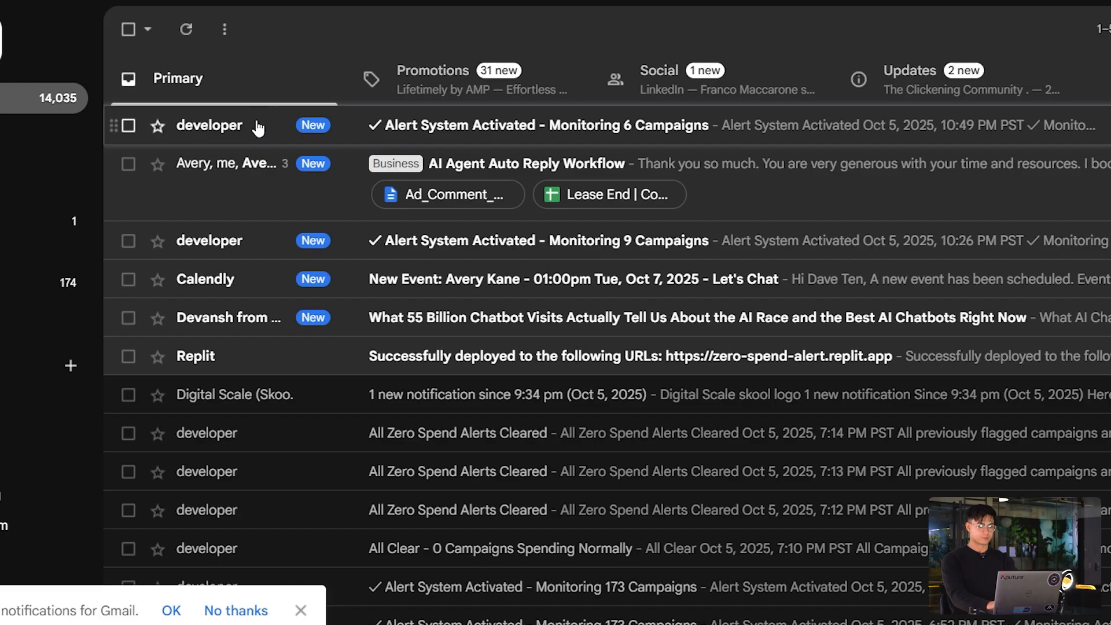
{"action": "left_click", "coordinate": [258, 126]}
{"action": "scroll", "coordinate": [577, 290], "scroll_direction": "down", "scroll_amount": 1}
{"action": "scroll", "coordinate": [974, 335], "scroll_direction": "down", "scroll_amount": 1}
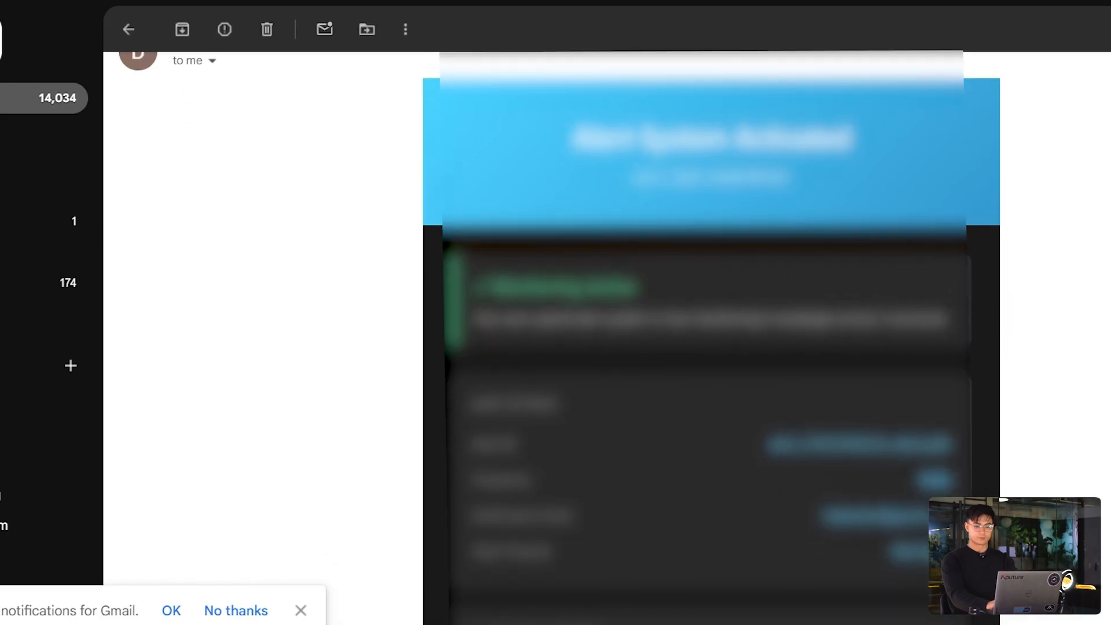
{"action": "scroll", "coordinate": [711, 336], "scroll_direction": "down", "scroll_amount": 10}
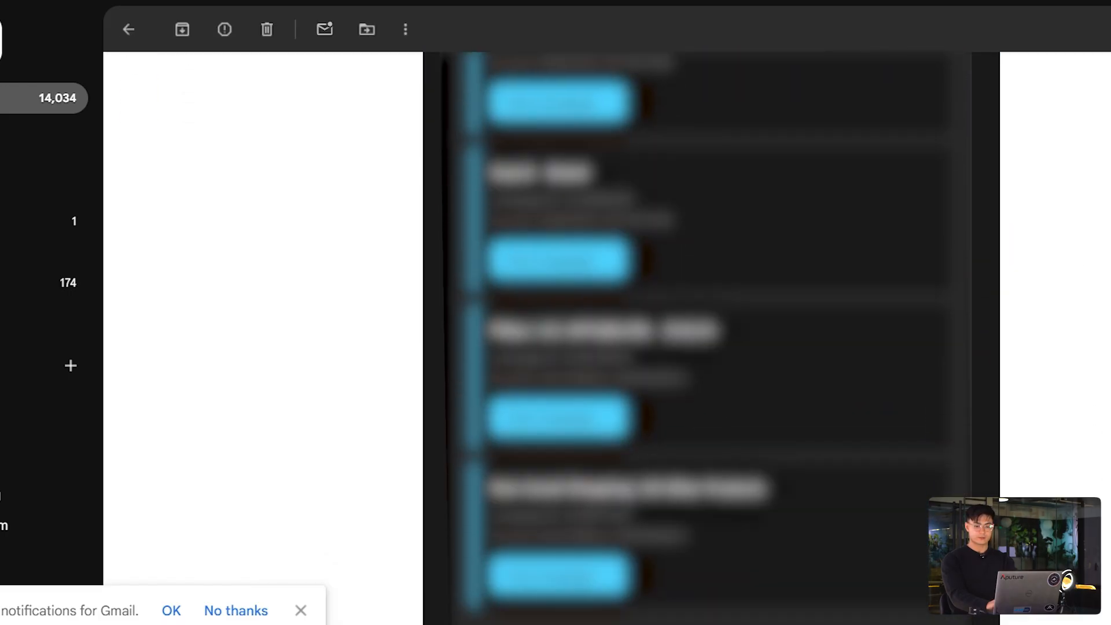
{"action": "scroll", "coordinate": [710, 335], "scroll_direction": "down", "scroll_amount": 5}
{"action": "scroll", "coordinate": [711, 336], "scroll_direction": "up", "scroll_amount": 15}
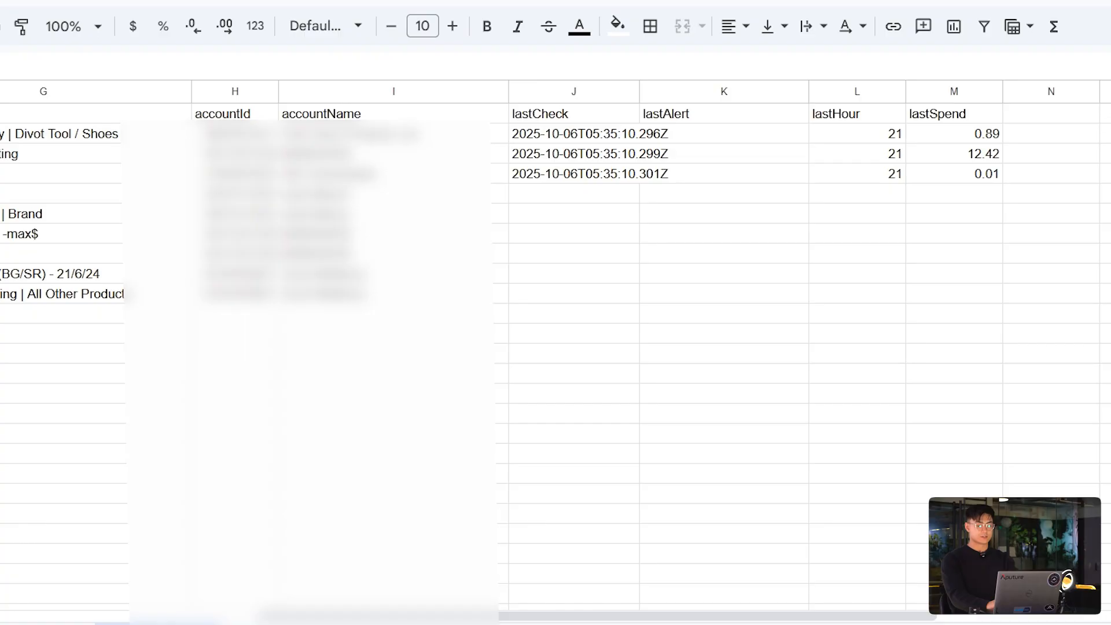
Check the stored alert rows in Google Sheets and refresh the Alert History list in the Replit app
{"action": "scroll", "coordinate": [604, 346], "scroll_direction": "left", "scroll_amount": 10}
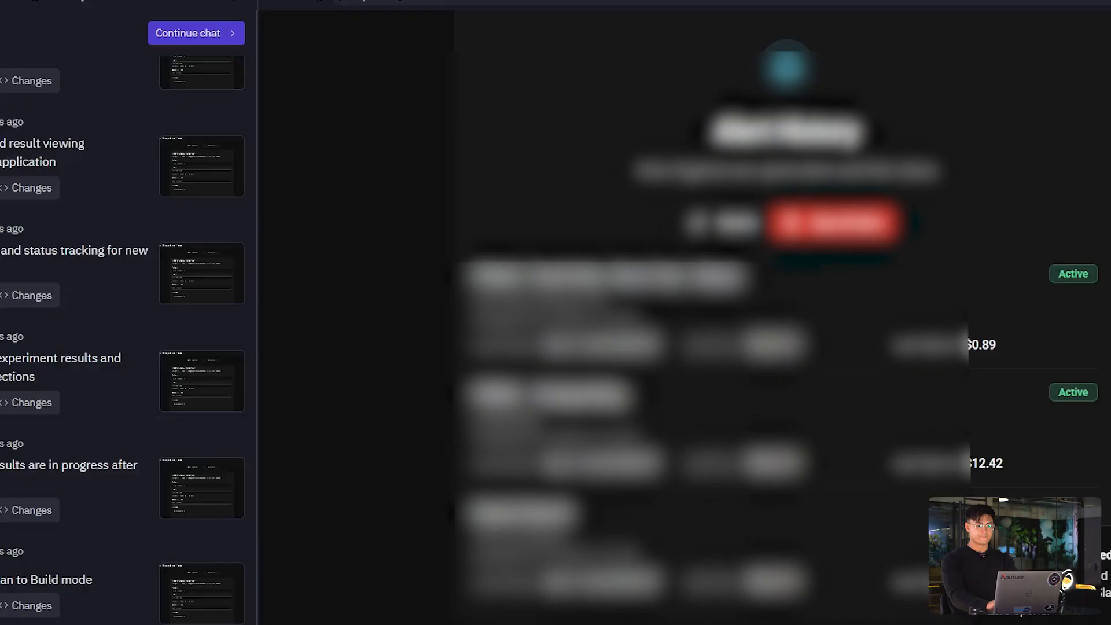
{"action": "scroll", "coordinate": [930, 307], "scroll_direction": "down", "scroll_amount": 3}
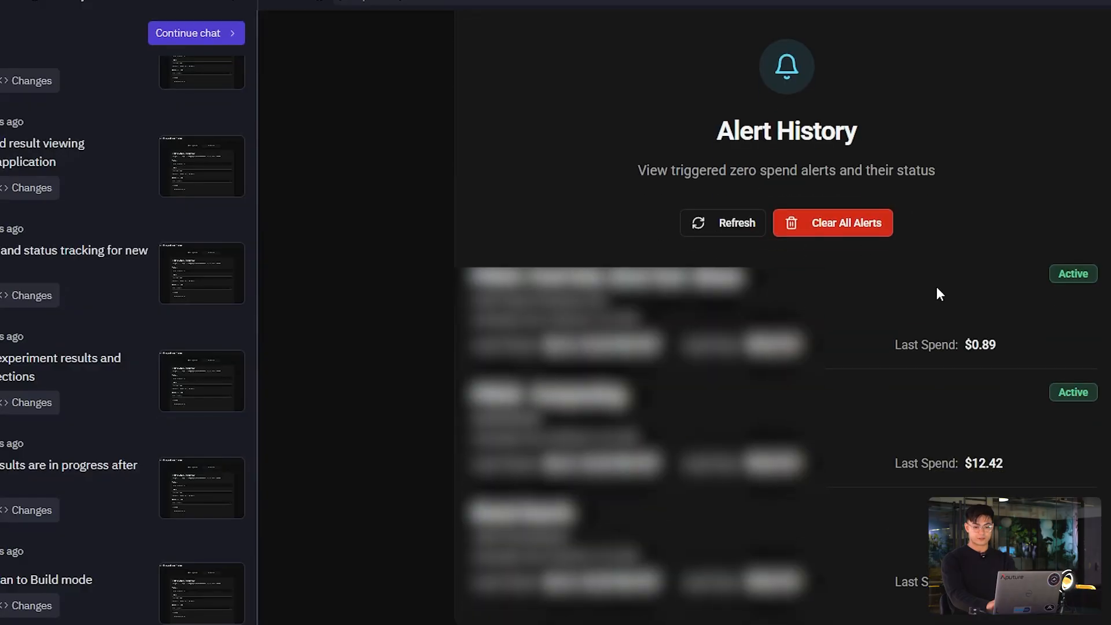
{"action": "left_click", "coordinate": [710, 225]}
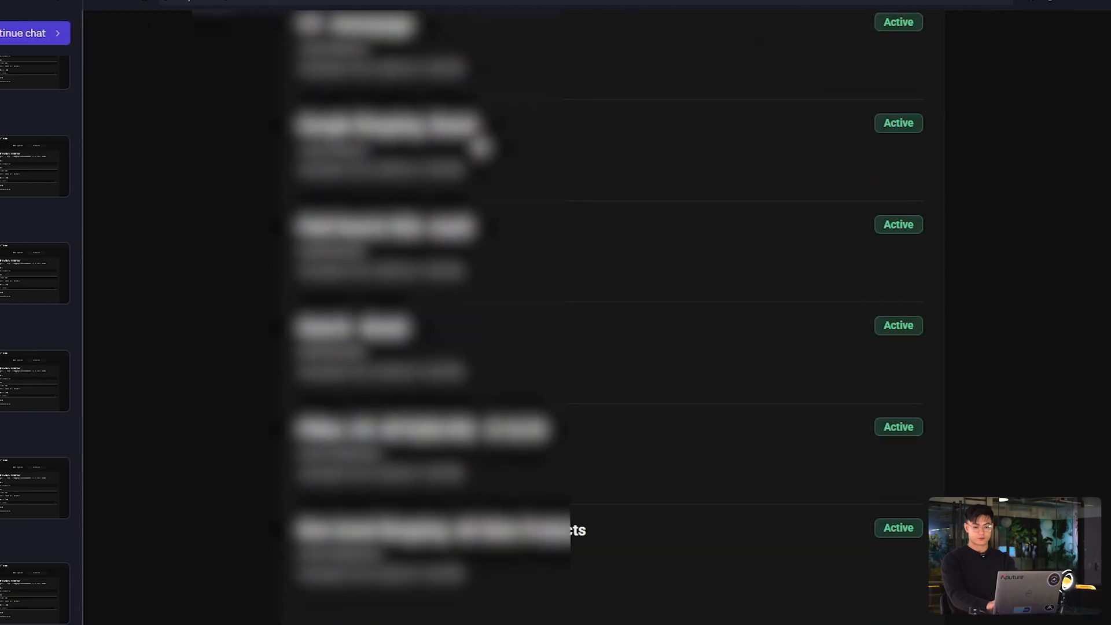
{"action": "scroll", "coordinate": [658, 241], "scroll_direction": "up", "scroll_amount": 1}
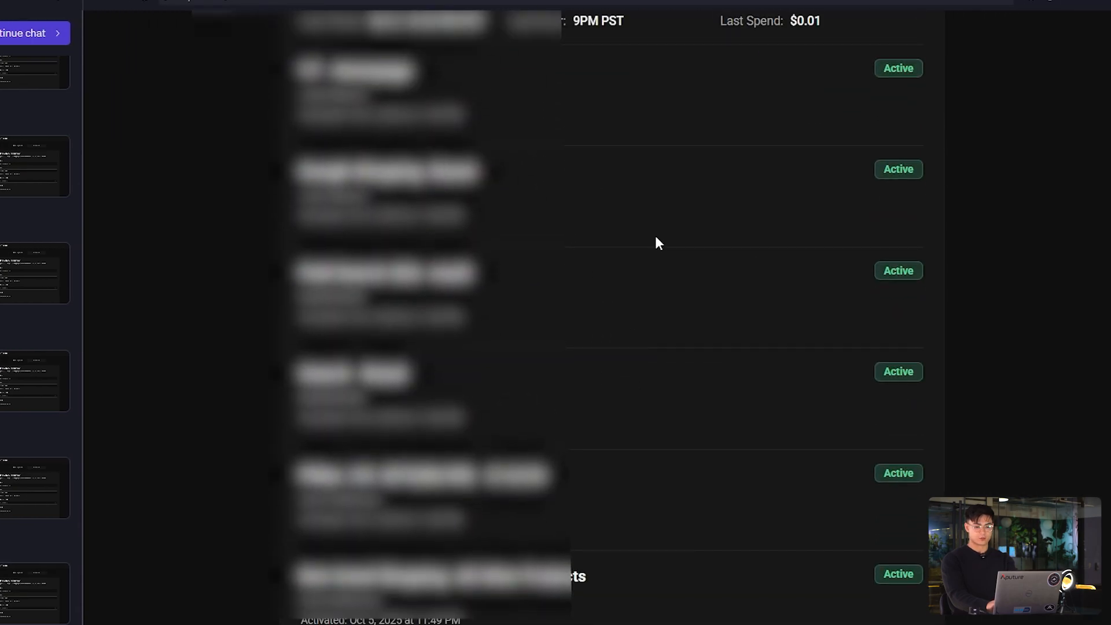
{"action": "scroll", "coordinate": [655, 235], "scroll_direction": "up", "scroll_amount": 8}
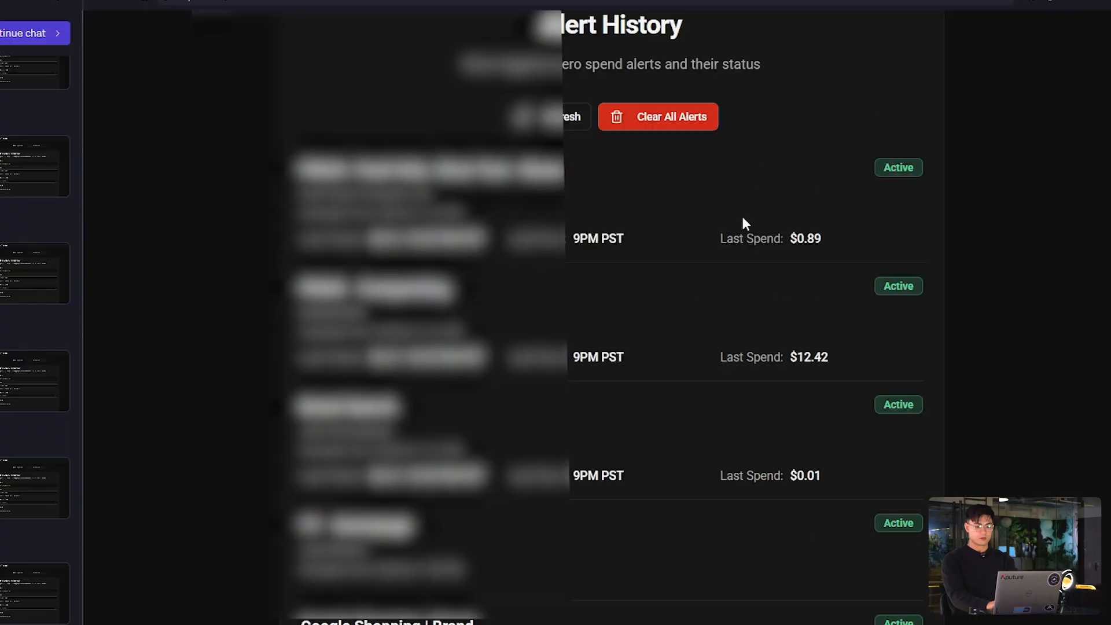
Open the Configure Alerts form in the Replit app and look over its fields
{"action": "scroll", "coordinate": [743, 222], "scroll_direction": "up", "scroll_amount": 5}
{"action": "left_click", "coordinate": [520, 115]}
{"action": "scroll", "coordinate": [533, 310], "scroll_direction": "down", "scroll_amount": 4}
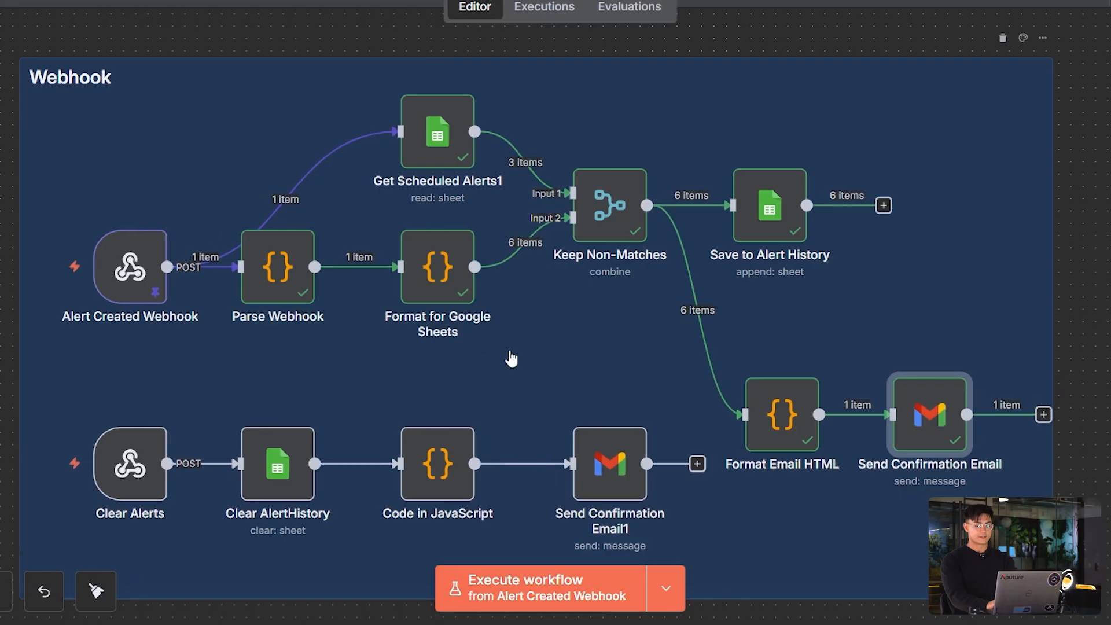
Look over the Clear Alerts branch in n8n and reopen the Alert History page in the Replit app
{"action": "scroll", "coordinate": [511, 359], "scroll_direction": "down", "scroll_amount": 3}
{"action": "scroll", "coordinate": [232, 393], "scroll_direction": "up", "scroll_amount": 1}
{"action": "mouse_move", "coordinate": [146, 452]}
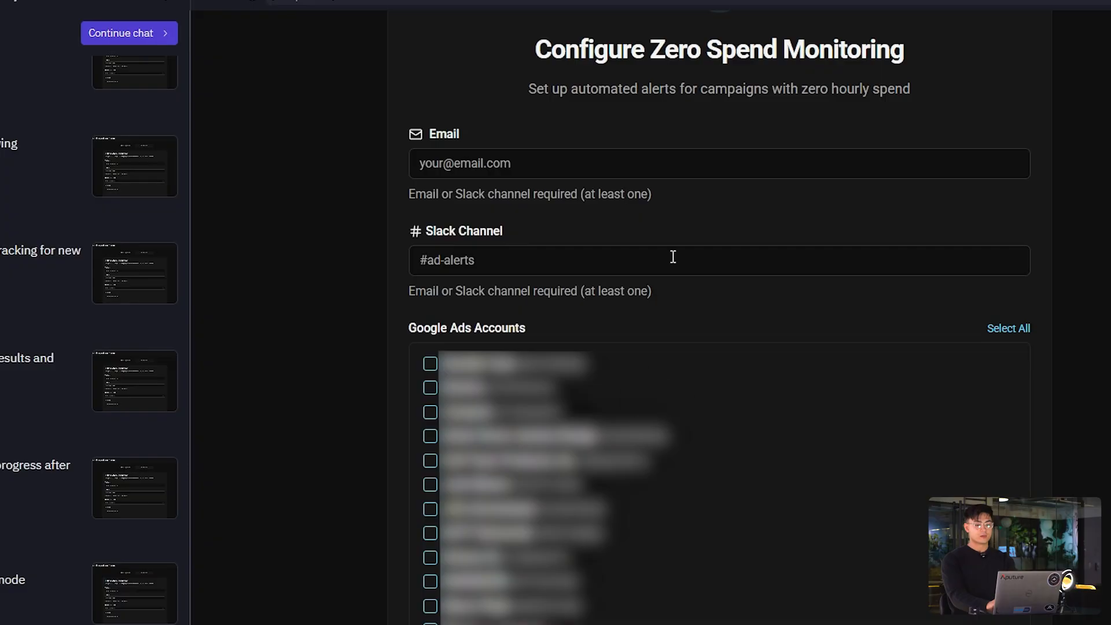
{"action": "left_click", "coordinate": [804, 114]}
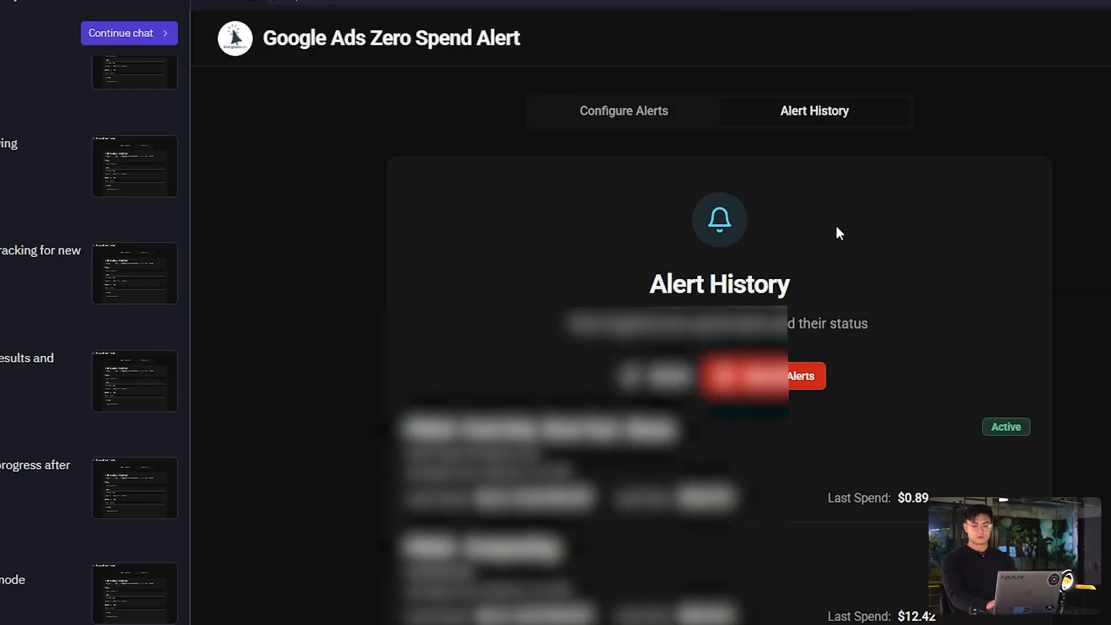
{"action": "scroll", "coordinate": [856, 261], "scroll_direction": "down", "scroll_amount": 2}
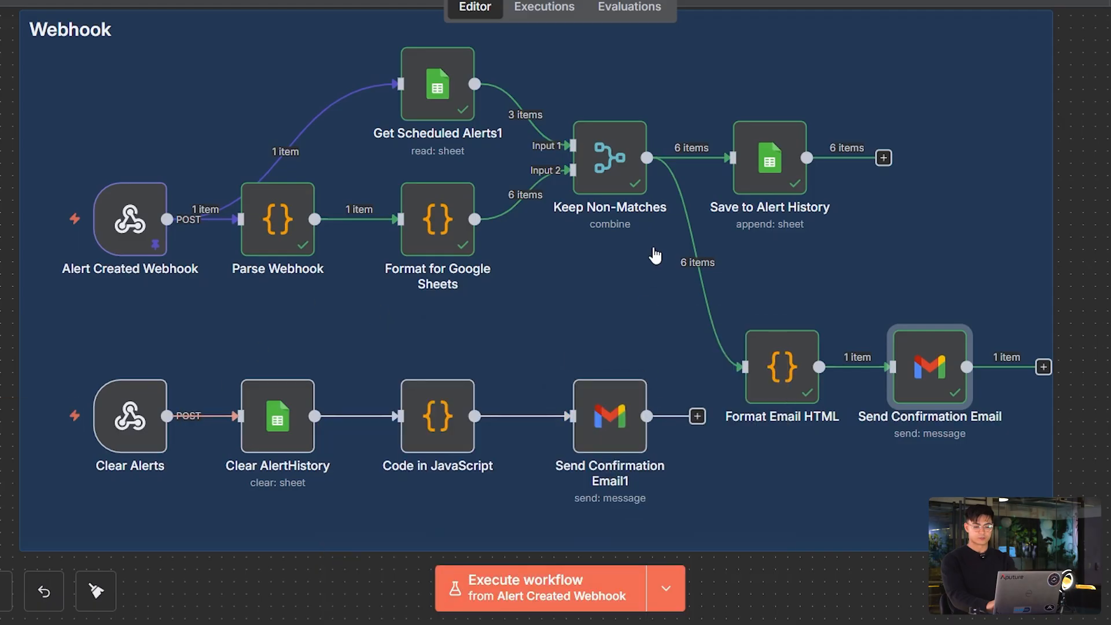
Survey the Alert Trigger section of the n8n workflow, starting from the Hourly Trigger node
{"action": "scroll", "coordinate": [654, 255], "scroll_direction": "up", "scroll_amount": 12}
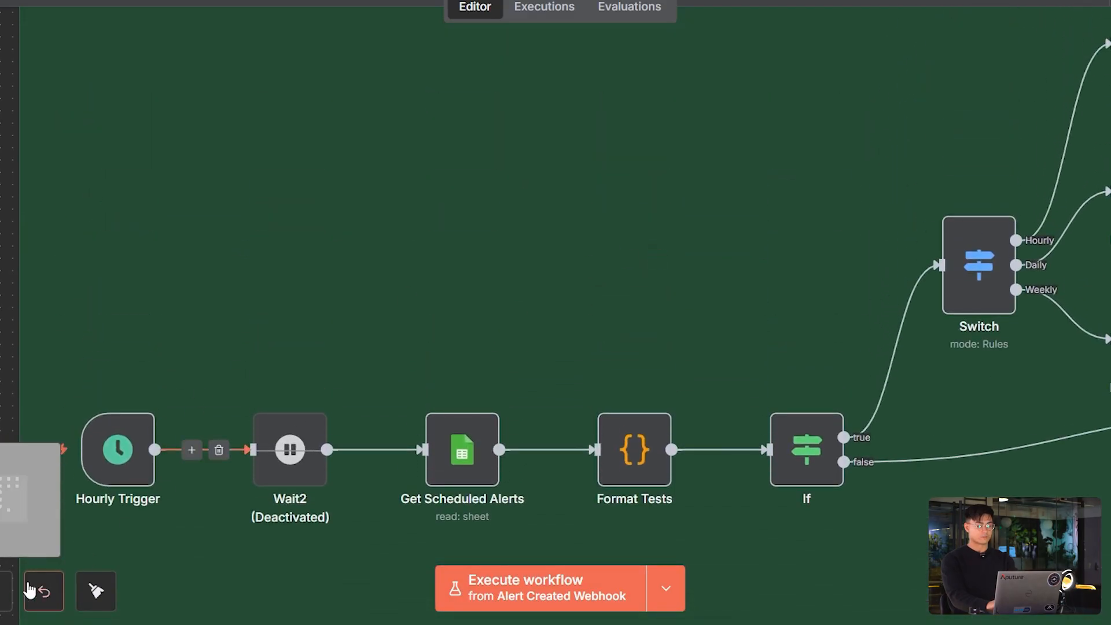
{"action": "left_click", "coordinate": [4, 591]}
{"action": "left_click", "coordinate": [5, 591]}
{"action": "left_click", "coordinate": [4, 592]}
{"action": "scroll", "coordinate": [659, 296], "scroll_direction": "right", "scroll_amount": 5}
{"action": "scroll", "coordinate": [612, 303], "scroll_direction": "up", "scroll_amount": 2}
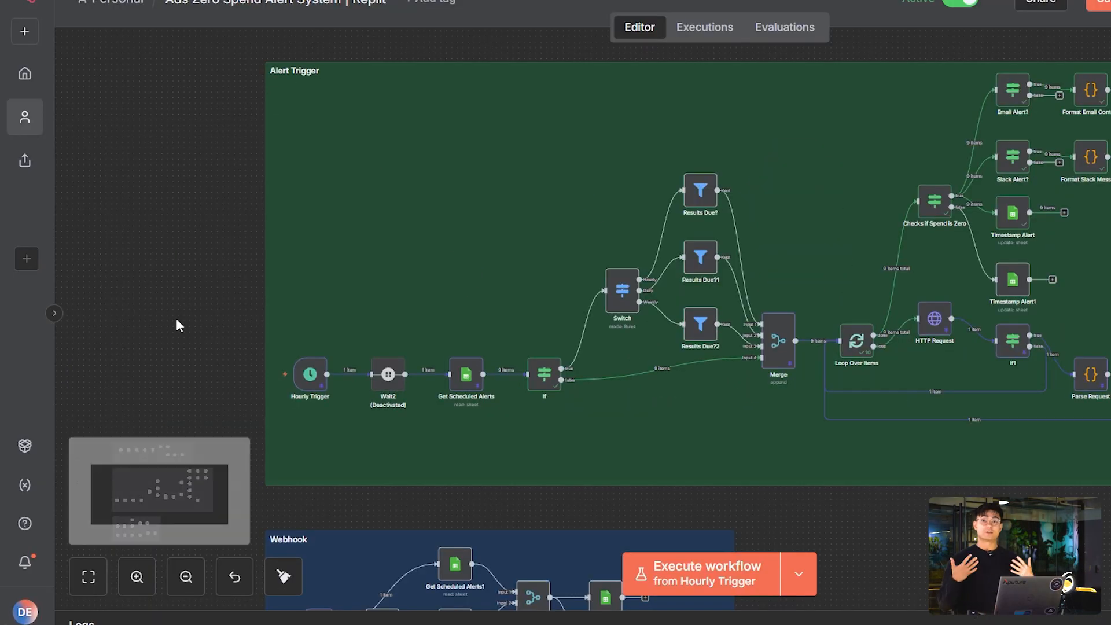
{"action": "left_click", "coordinate": [136, 577]}
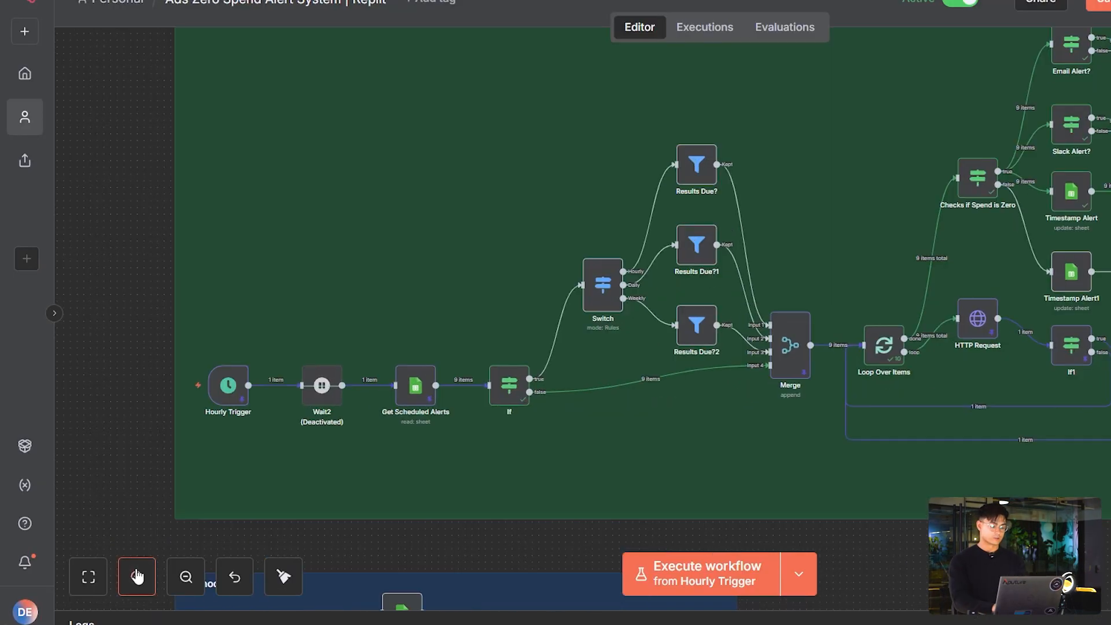
{"action": "left_click", "coordinate": [137, 576]}
{"action": "left_click", "coordinate": [137, 576]}
{"action": "scroll", "coordinate": [313, 399], "scroll_direction": "left", "scroll_amount": 5}
{"action": "scroll", "coordinate": [313, 399], "scroll_direction": "left", "scroll_amount": 1}
{"action": "mouse_move", "coordinate": [359, 367]}
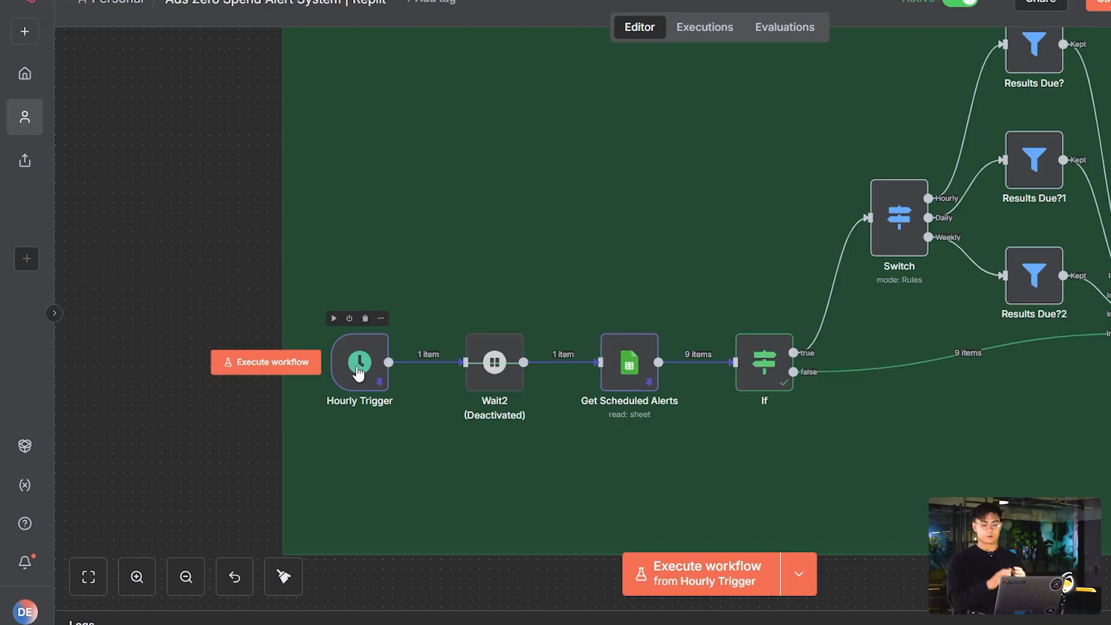
Inspect the Get Scheduled Alerts node's settings for reading rows from the AlertHistory sheet
{"action": "scroll", "coordinate": [636, 376], "scroll_direction": "right", "scroll_amount": 3}
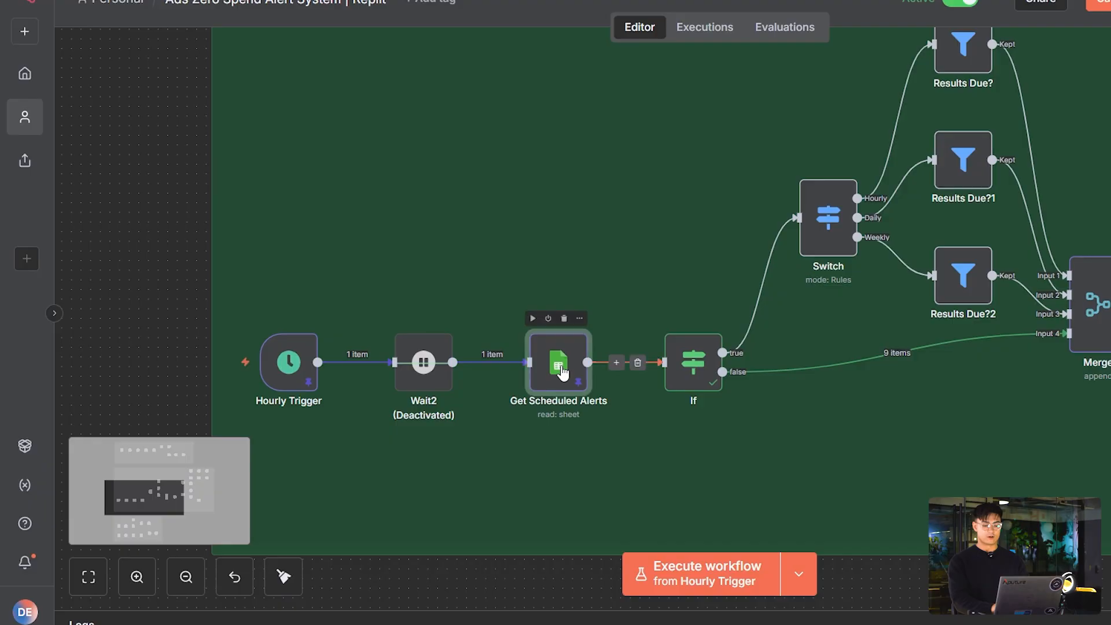
{"action": "double_click", "coordinate": [561, 370]}
{"action": "scroll", "coordinate": [736, 421], "scroll_direction": "down", "scroll_amount": 2}
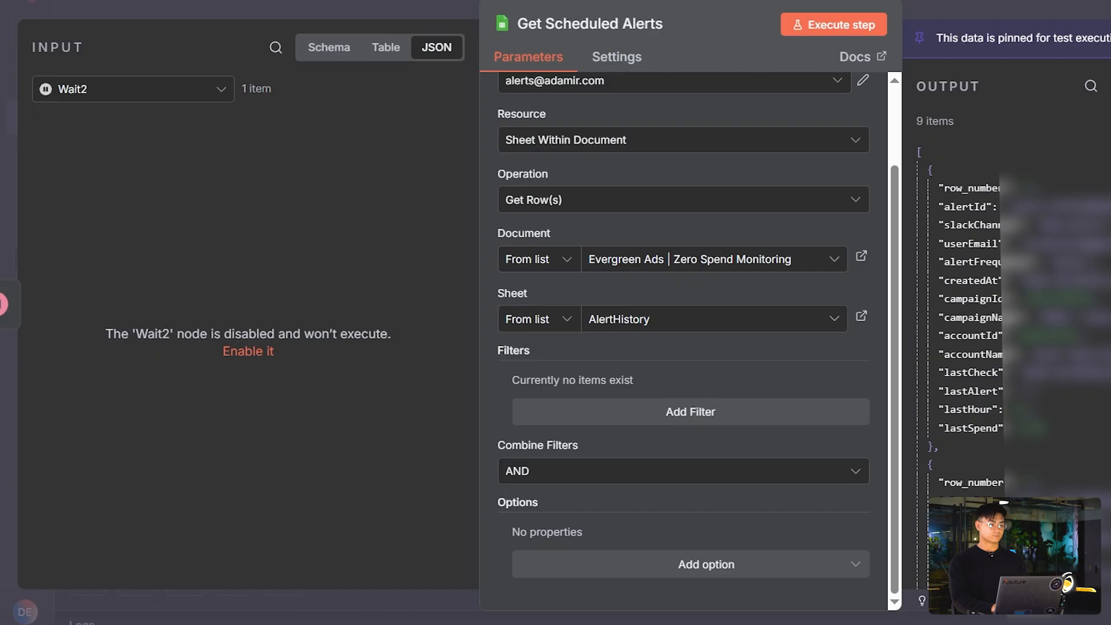
{"action": "key", "text": "Escape"}
Examine the If node's condition on the lastAlert field and close the node
{"action": "scroll", "coordinate": [617, 368], "scroll_direction": "right", "scroll_amount": 3}
{"action": "left_click", "coordinate": [605, 374]}
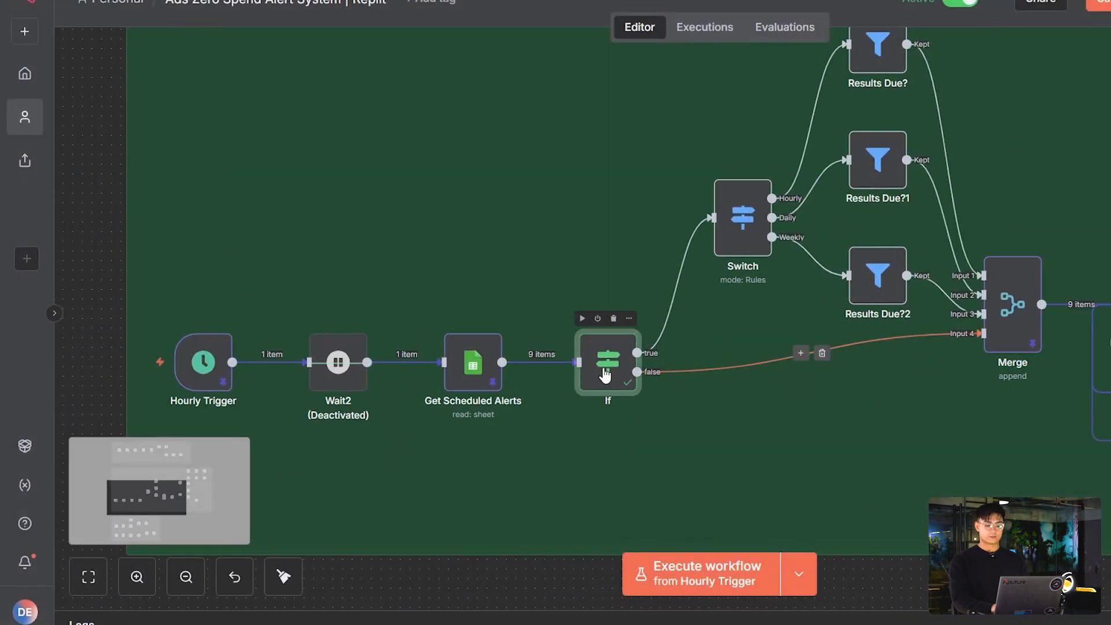
{"action": "double_click", "coordinate": [605, 374]}
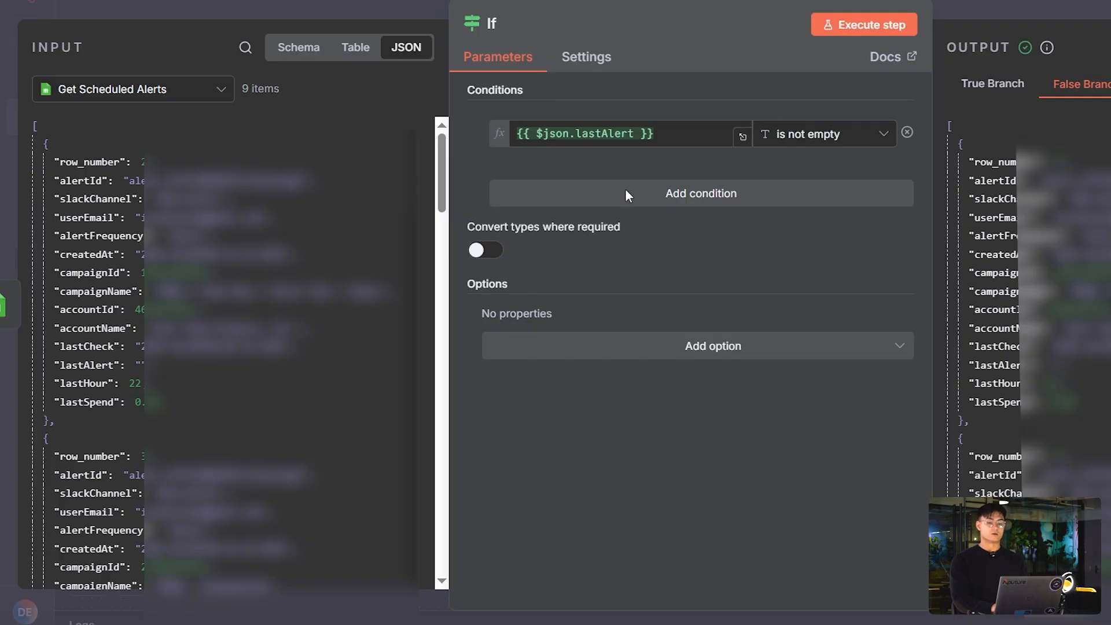
{"action": "key", "text": "Escape"}
Review the Switch node's hourly, daily and weekly routing rules based on alertFrequency
{"action": "scroll", "coordinate": [810, 388], "scroll_direction": "up", "scroll_amount": 2}
{"action": "scroll", "coordinate": [810, 387], "scroll_direction": "right", "scroll_amount": 2}
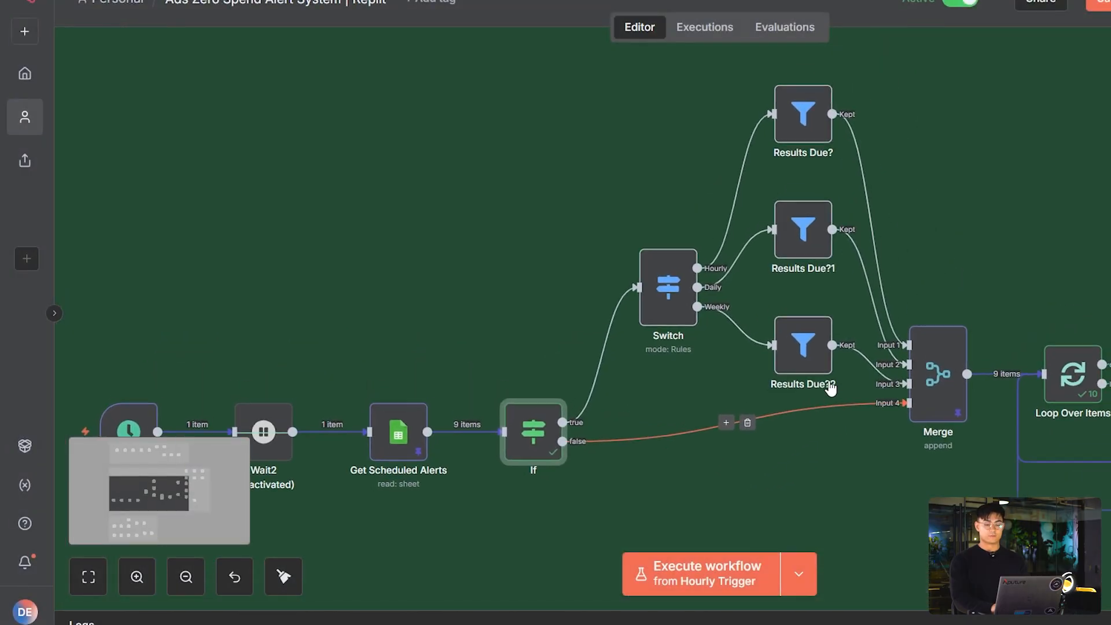
{"action": "scroll", "coordinate": [647, 282], "scroll_direction": "right", "scroll_amount": 3}
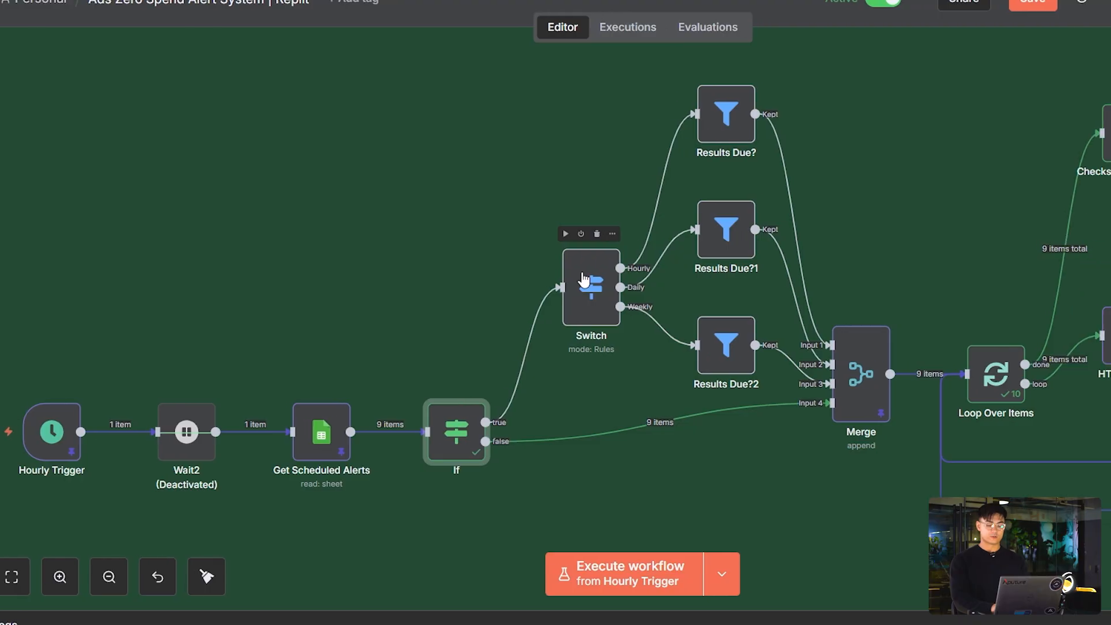
{"action": "scroll", "coordinate": [637, 272], "scroll_direction": "right", "scroll_amount": 3}
{"action": "left_click", "coordinate": [532, 280]}
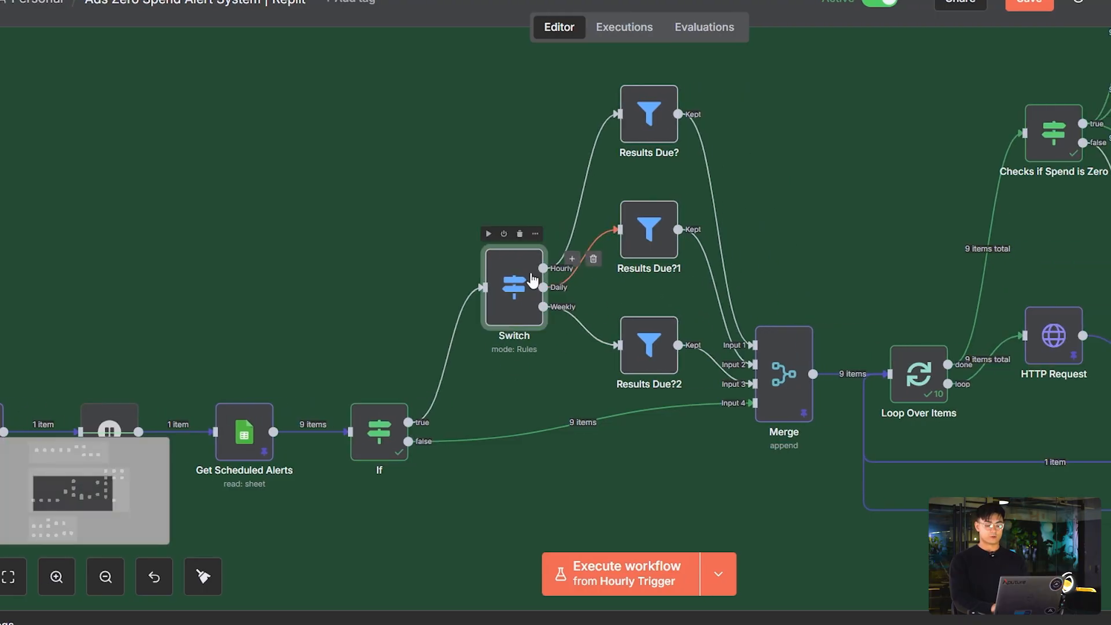
{"action": "double_click", "coordinate": [530, 272]}
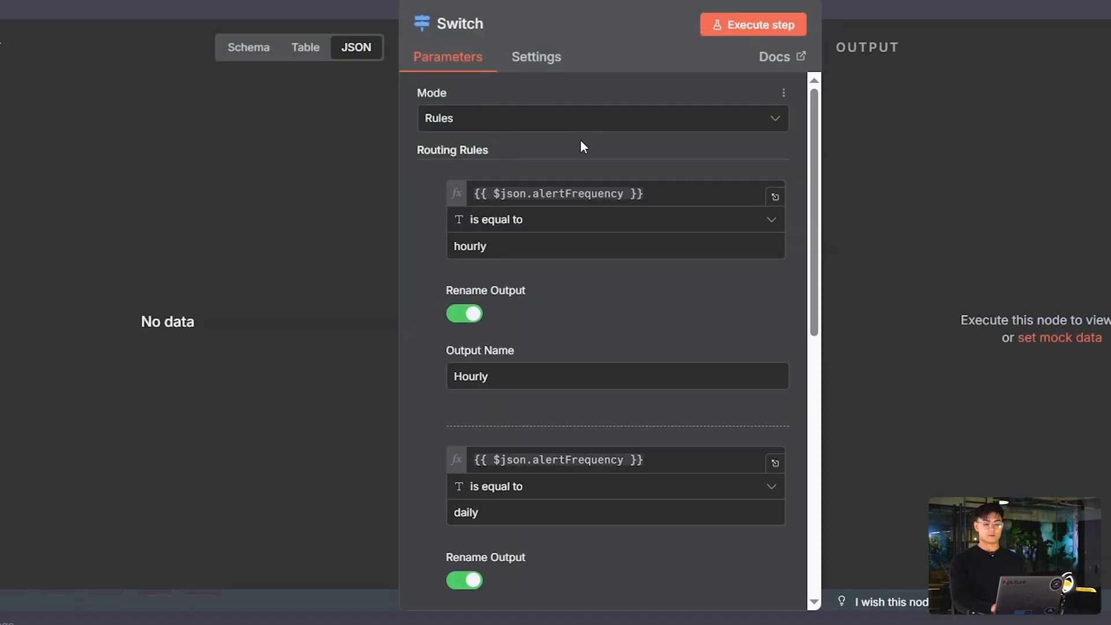
{"action": "scroll", "coordinate": [684, 359], "scroll_direction": "down", "scroll_amount": 9}
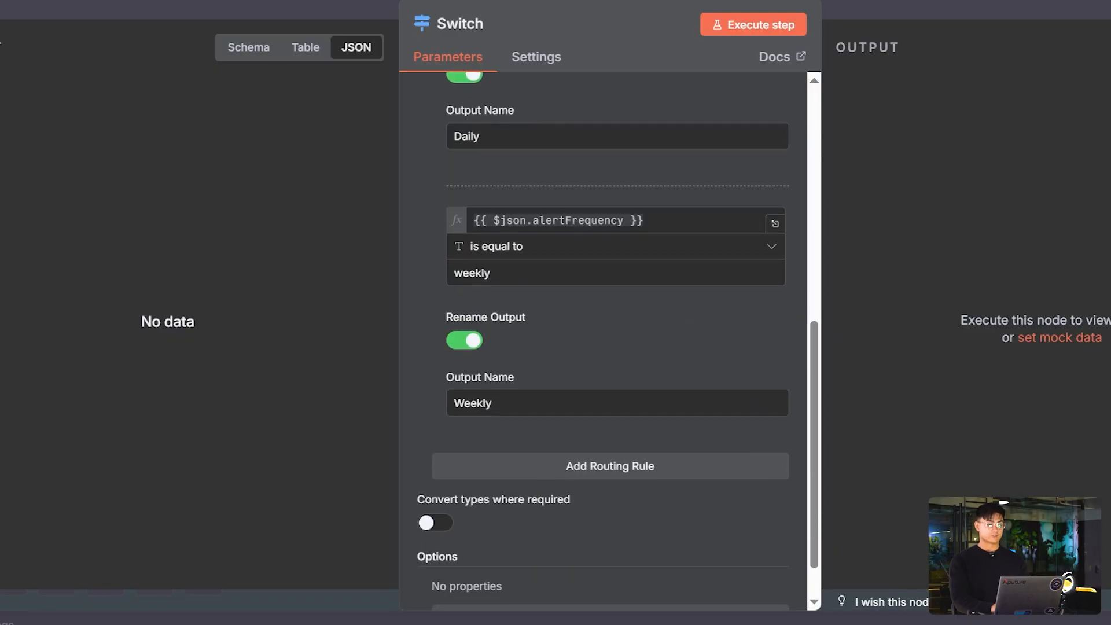
{"action": "key", "text": "Escape"}
Examine the condition of the hourly Results Due? filter and open its $now.minus comparison in the expression editor
{"action": "scroll", "coordinate": [602, 226], "scroll_direction": "right", "scroll_amount": 3}
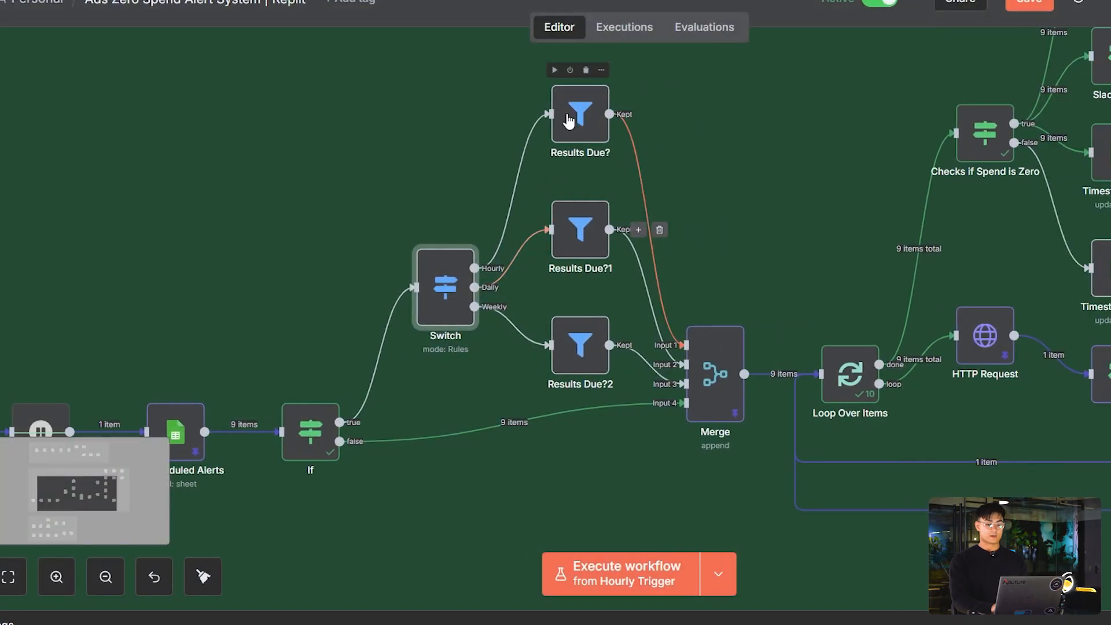
{"action": "left_click", "coordinate": [571, 120]}
{"action": "double_click", "coordinate": [570, 117]}
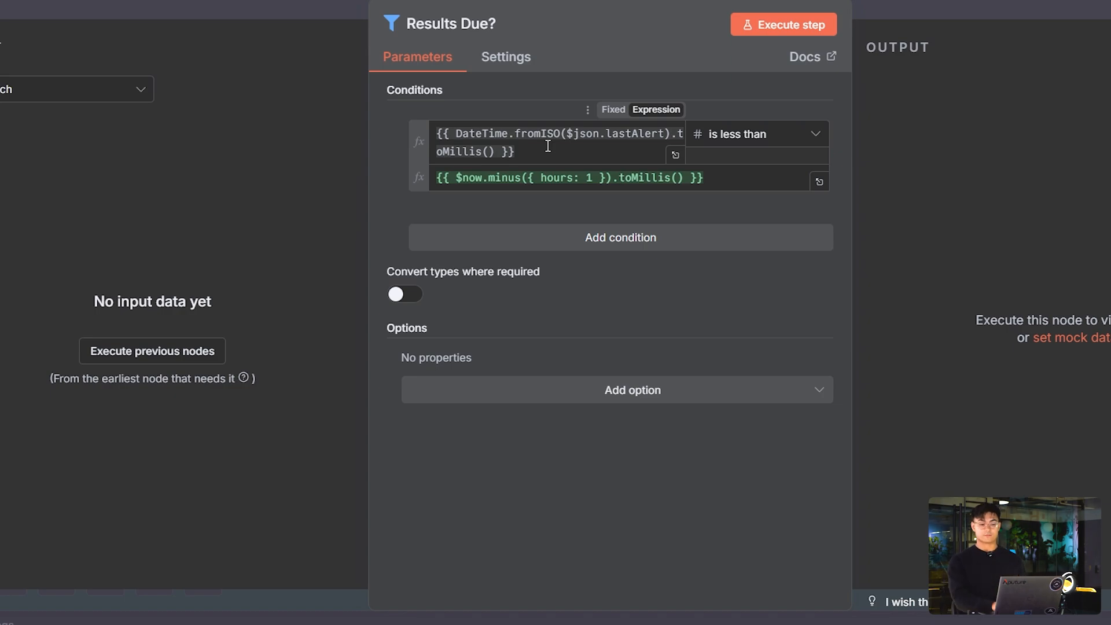
{"action": "left_click", "coordinate": [819, 183]}
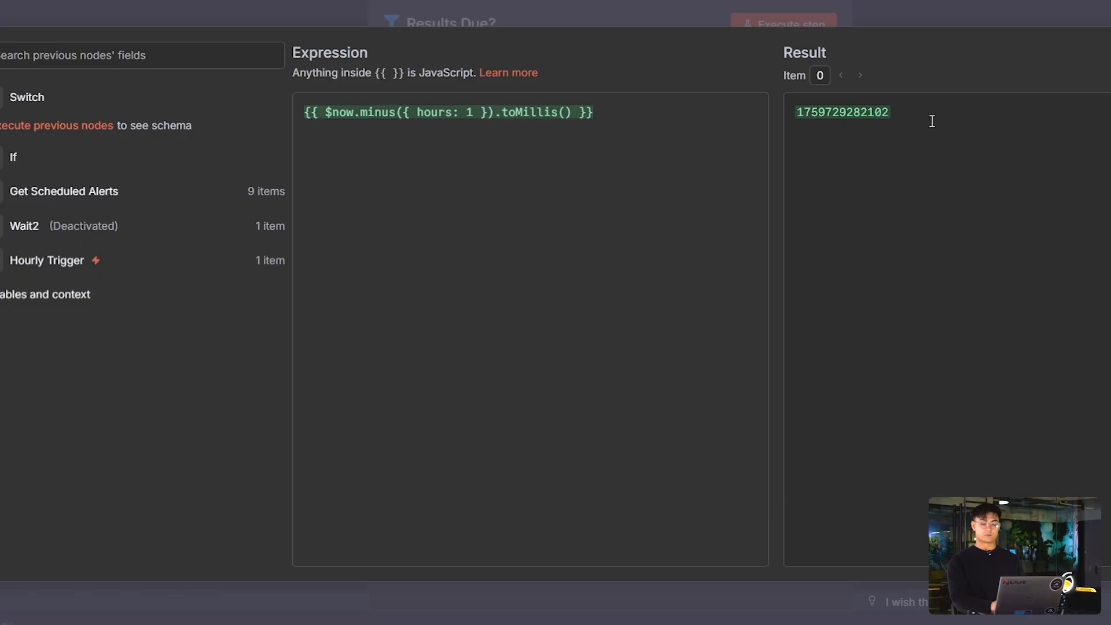
Close the hourly filter and review the daily and weekly Results Due? filters' $now.minus conditions
{"action": "key", "text": "Escape"}
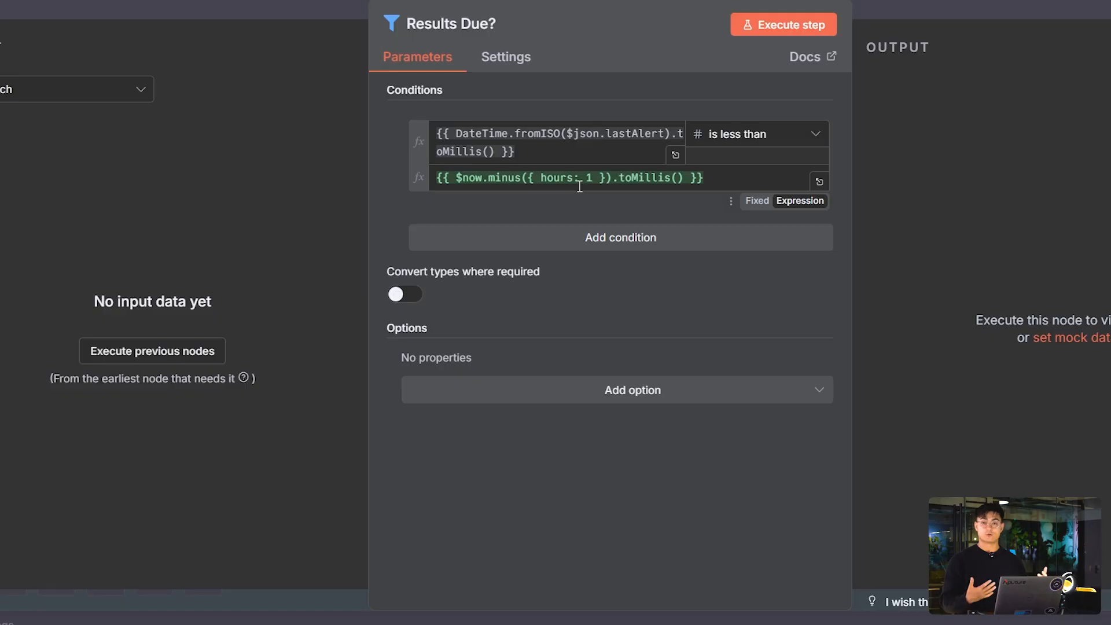
{"action": "left_click", "coordinate": [0, 0]}
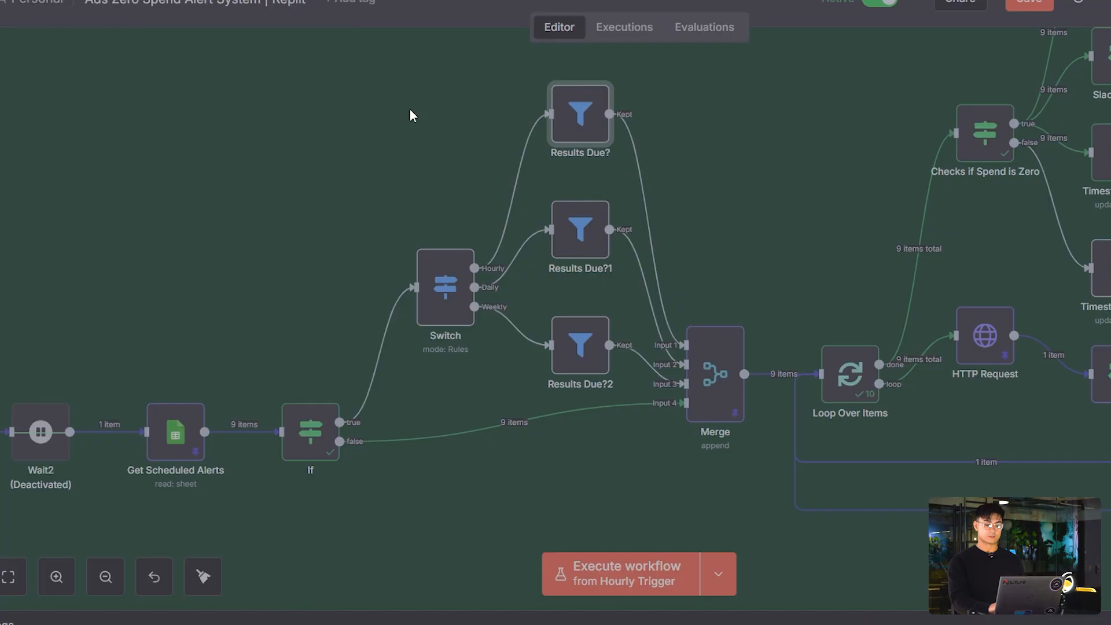
{"action": "left_click", "coordinate": [589, 238]}
{"action": "double_click", "coordinate": [597, 203]}
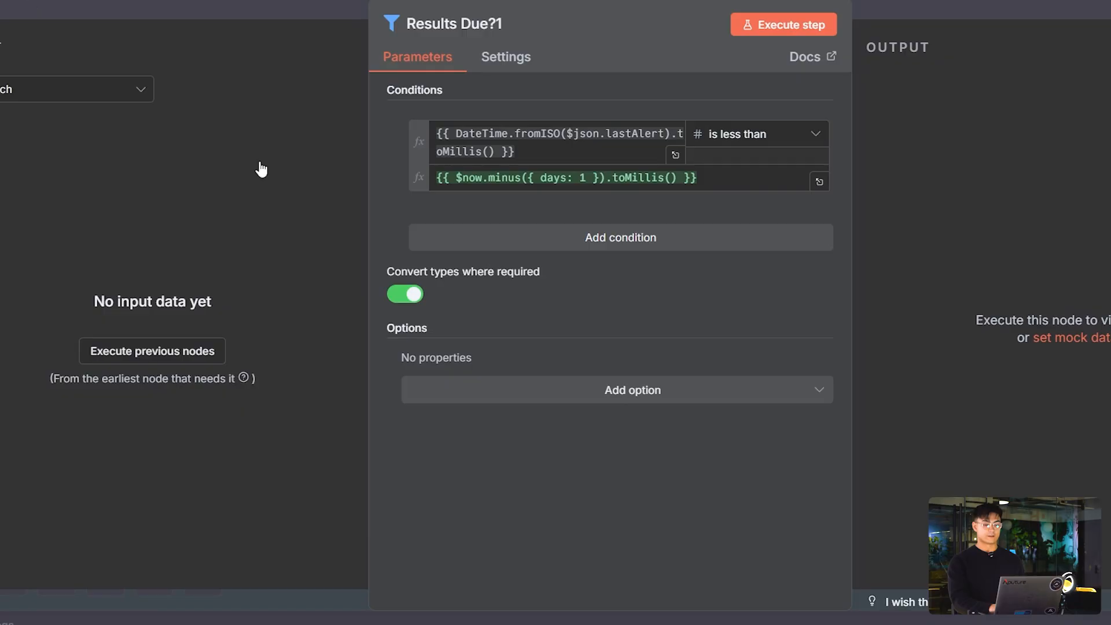
{"action": "key", "text": "Escape"}
{"action": "left_click", "coordinate": [577, 368]}
{"action": "double_click", "coordinate": [577, 368]}
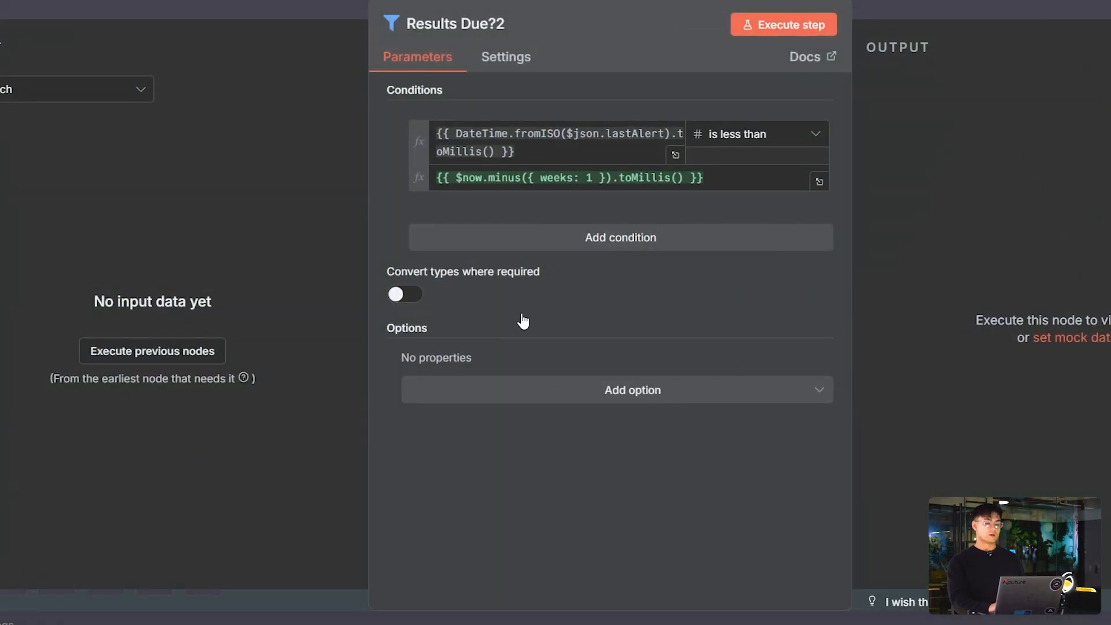
{"action": "key", "text": "Escape"}
Inspect the Merge node's mode and number of inputs, and close the node
{"action": "scroll", "coordinate": [555, 141], "scroll_direction": "right", "scroll_amount": 3}
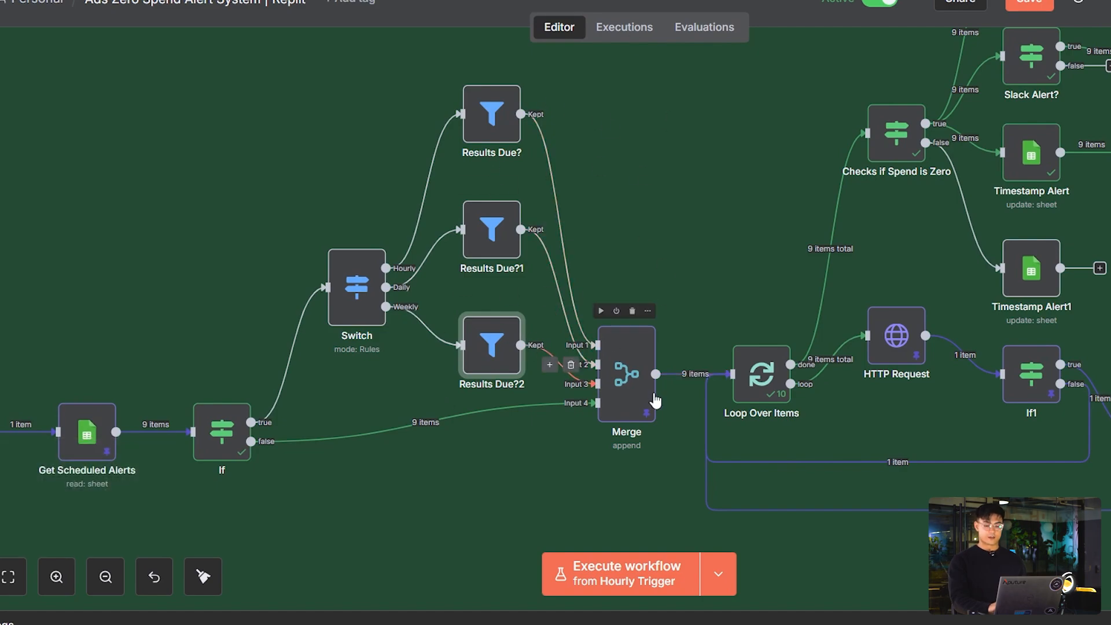
{"action": "scroll", "coordinate": [490, 363], "scroll_direction": "right", "scroll_amount": 5}
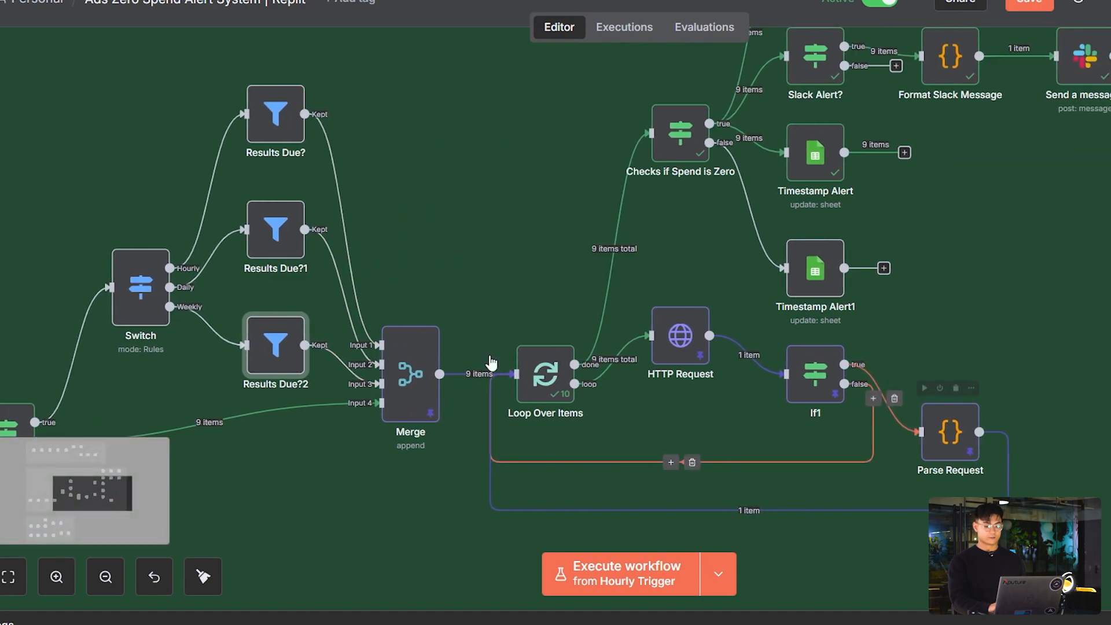
{"action": "left_click", "coordinate": [411, 373]}
{"action": "double_click", "coordinate": [414, 375]}
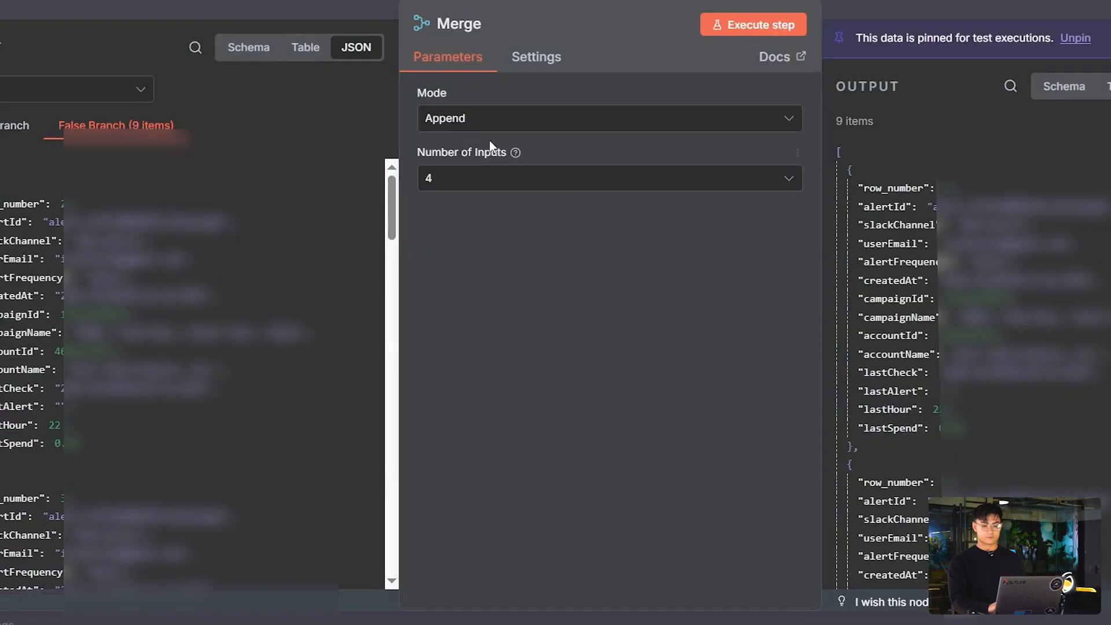
{"action": "key", "text": "Escape"}
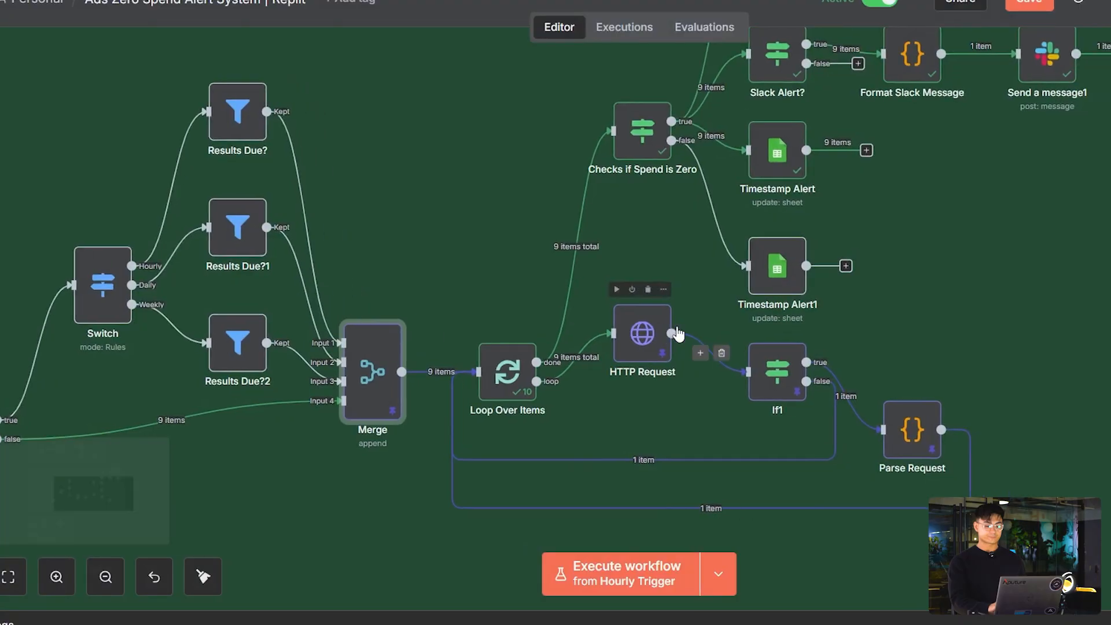
Examine the campaign query in the HTTP Request node's JSON body
{"action": "scroll", "coordinate": [612, 342], "scroll_direction": "right", "scroll_amount": 2}
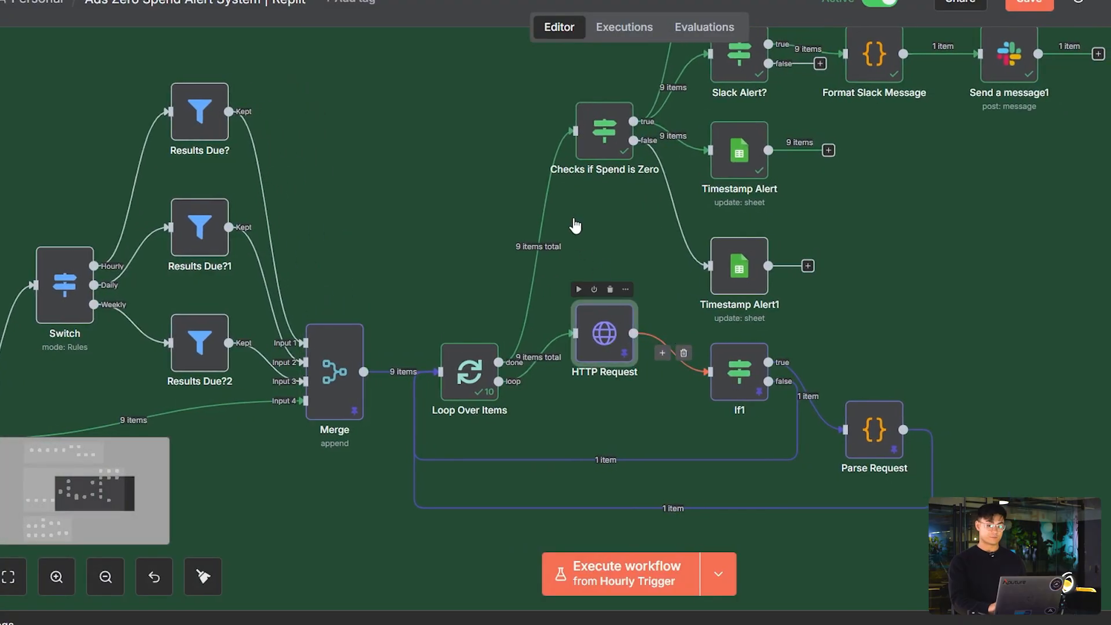
{"action": "double_click", "coordinate": [604, 332]}
{"action": "scroll", "coordinate": [650, 424], "scroll_direction": "down", "scroll_amount": 10}
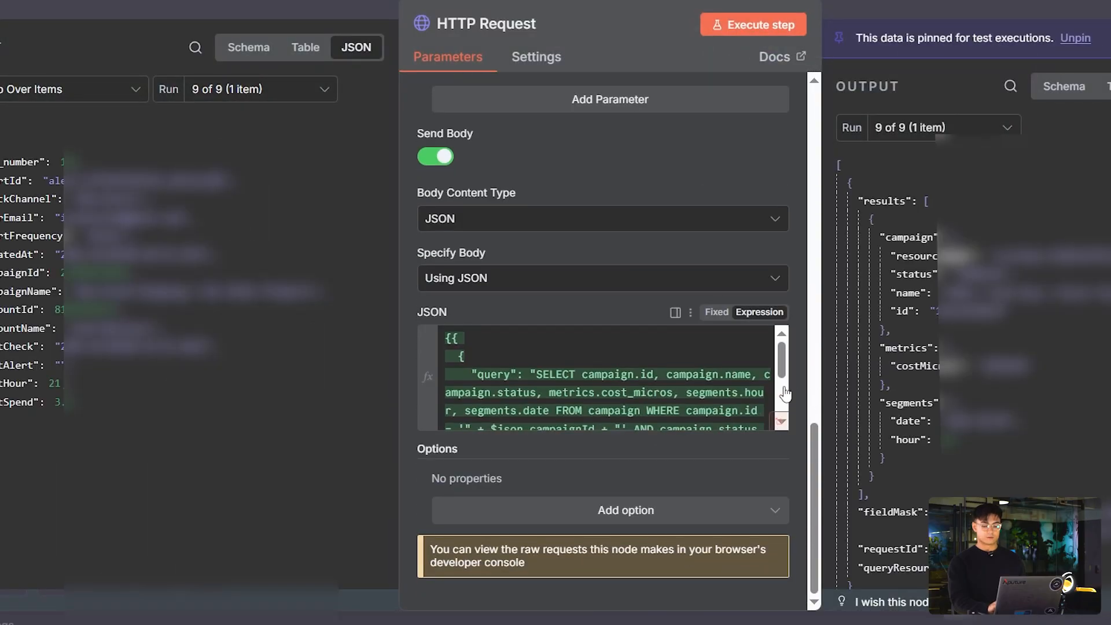
{"action": "left_click", "coordinate": [779, 421]}
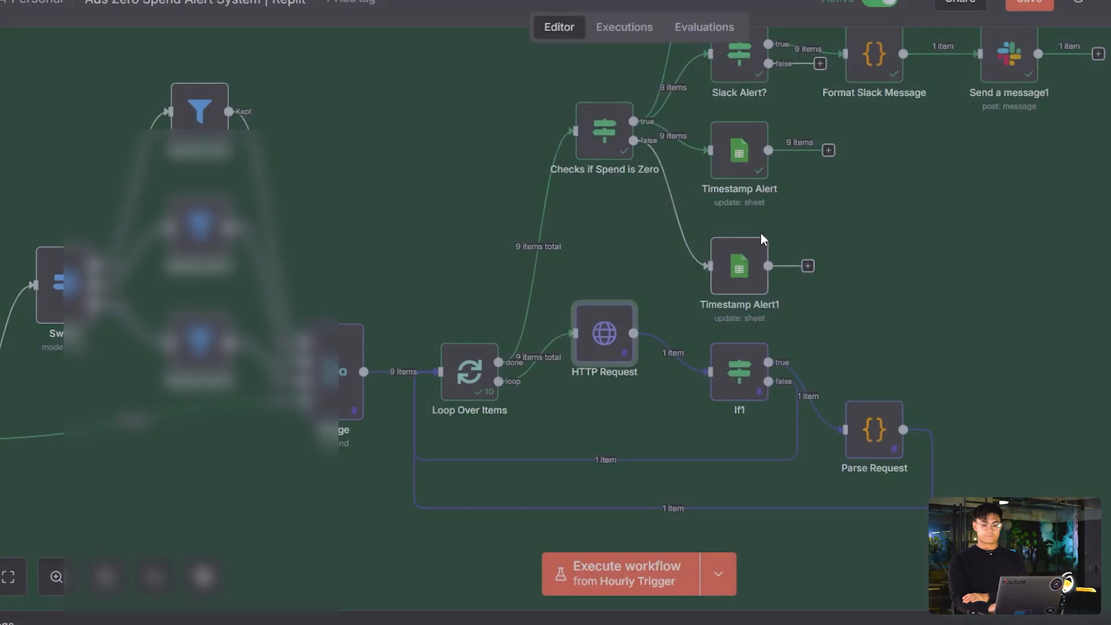
Review the If1 node's condition on $json.results, and return to the canvas
{"action": "scroll", "coordinate": [717, 272], "scroll_direction": "down", "scroll_amount": 2}
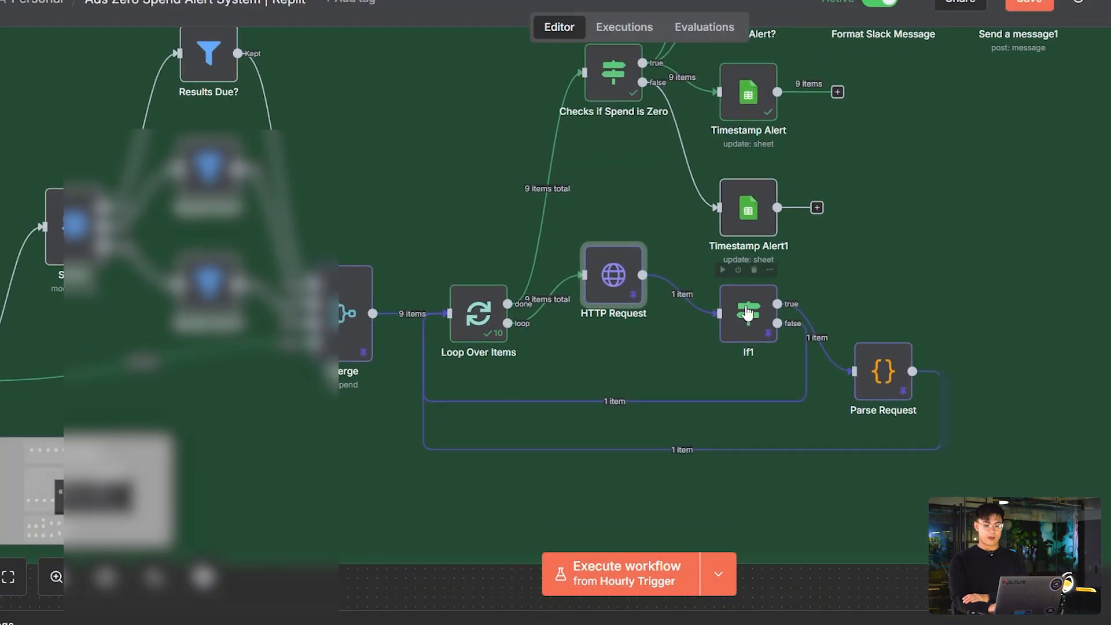
{"action": "left_click", "coordinate": [752, 325]}
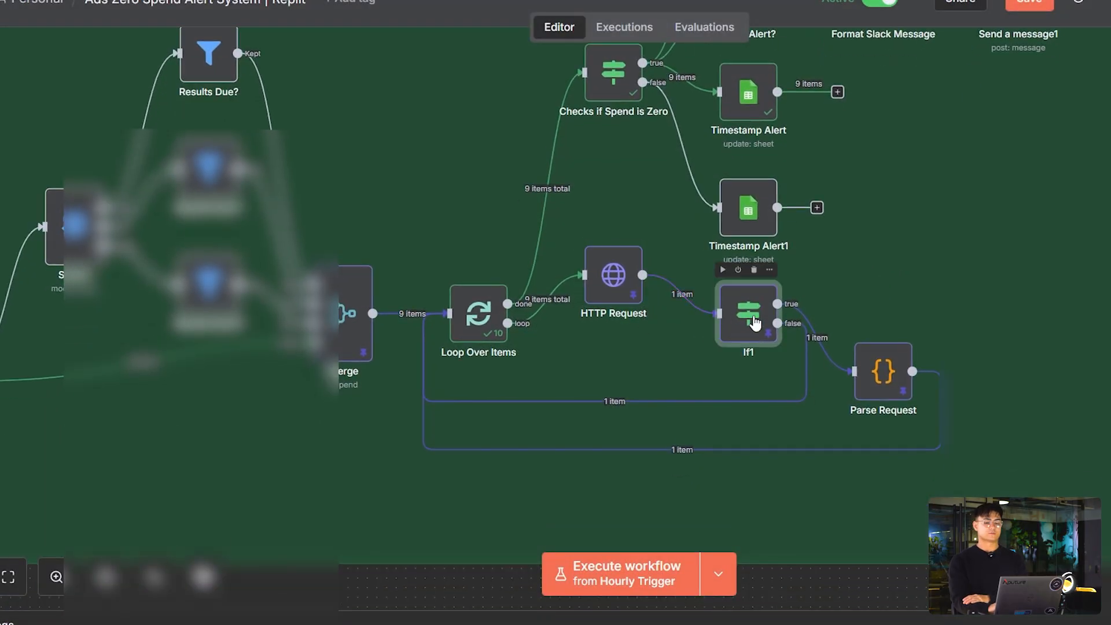
{"action": "double_click", "coordinate": [752, 320]}
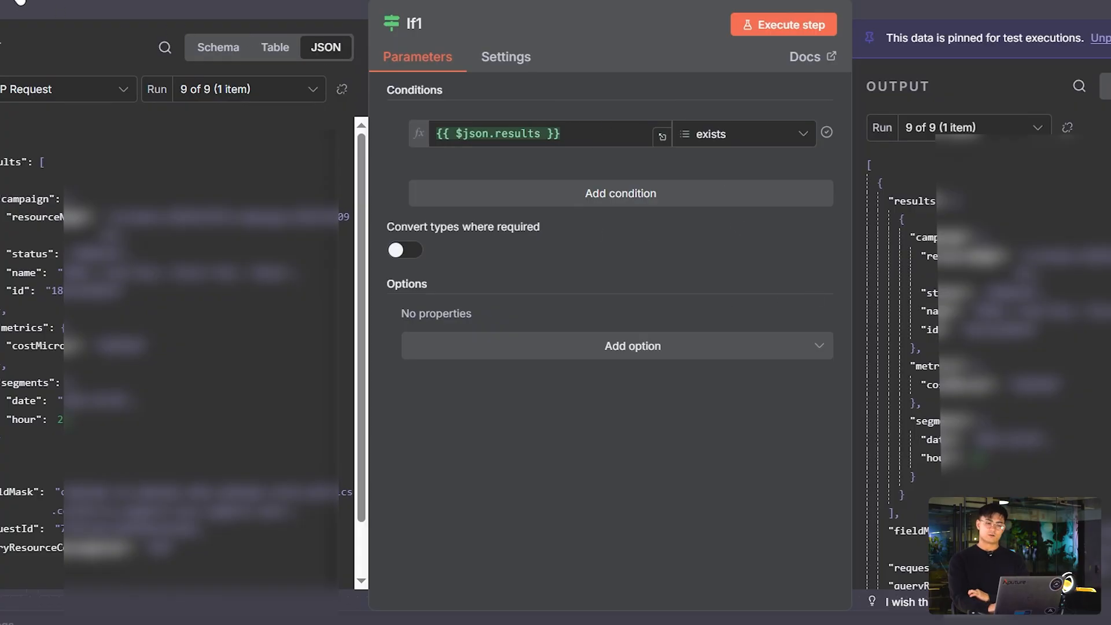
{"action": "left_click", "coordinate": [20, 2]}
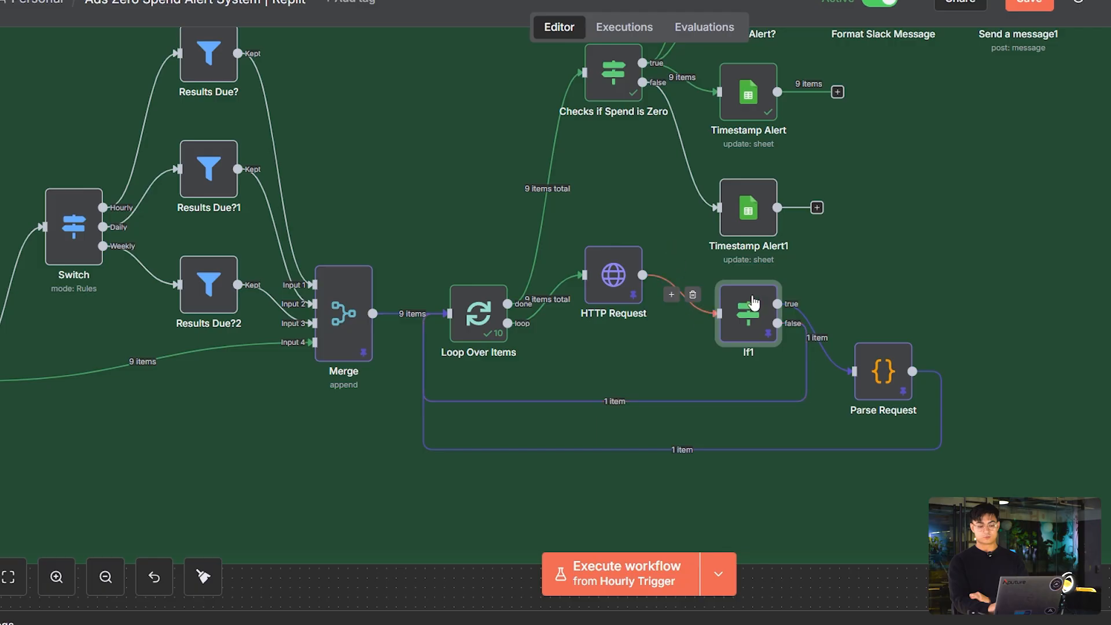
Inspect the Parse Request node's JavaScript and its full list of output fields, and close the node
{"action": "double_click", "coordinate": [878, 371]}
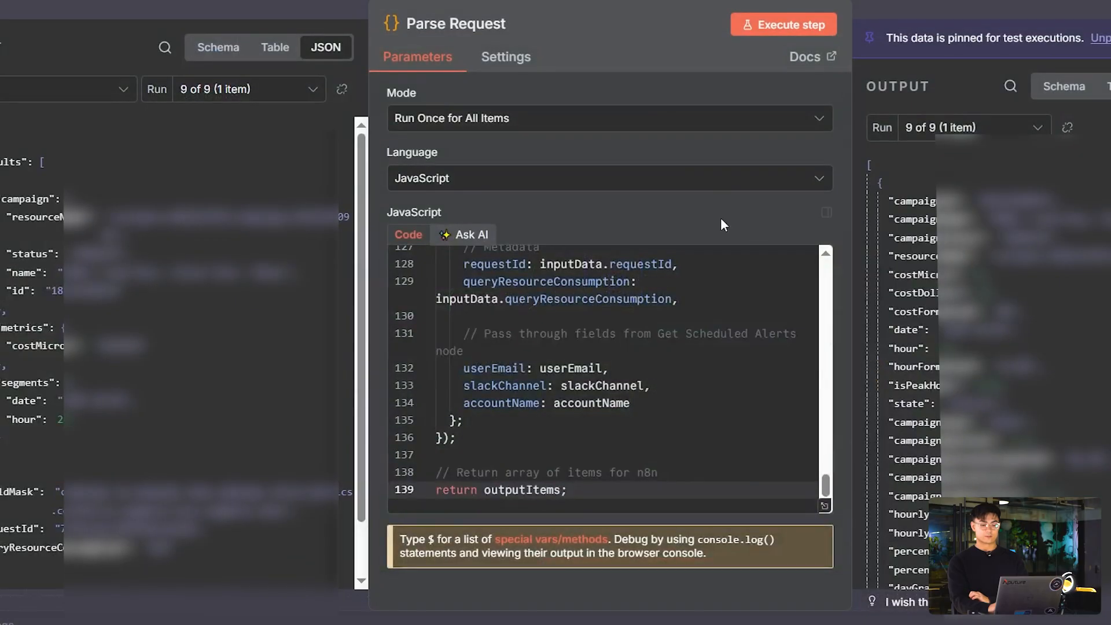
{"action": "scroll", "coordinate": [984, 370], "scroll_direction": "down", "scroll_amount": 3}
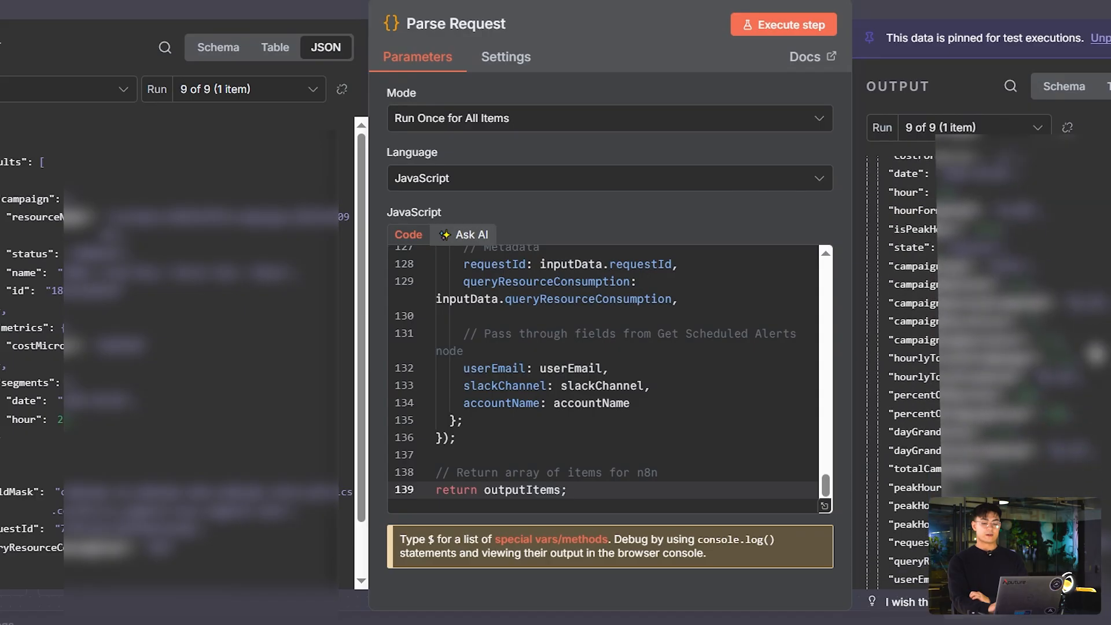
{"action": "scroll", "coordinate": [1096, 354], "scroll_direction": "down", "scroll_amount": 3}
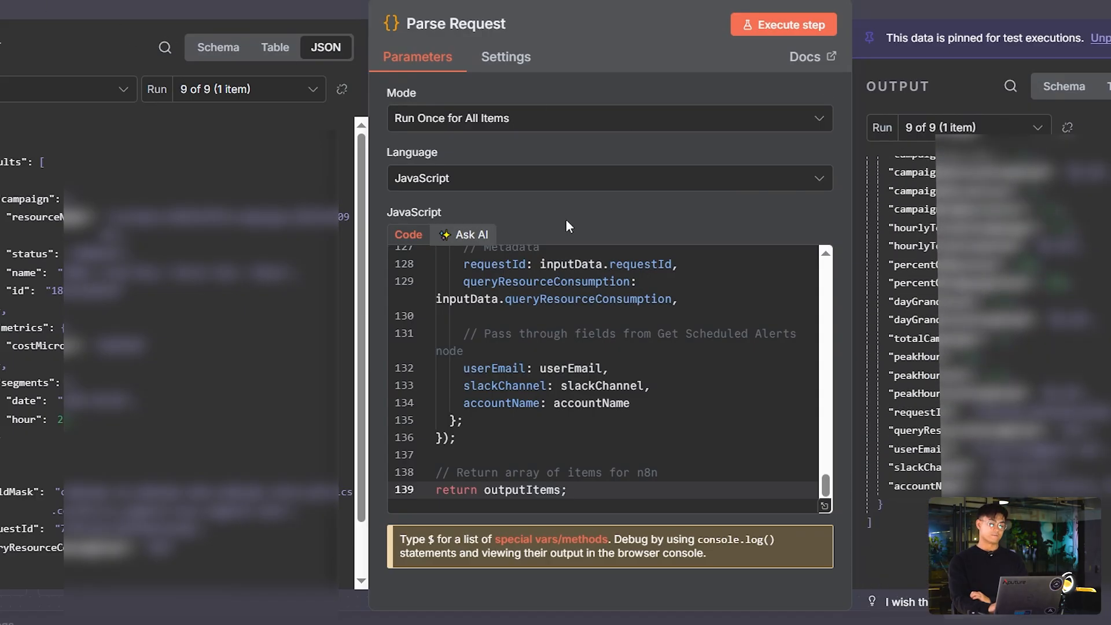
{"action": "key", "text": "Escape"}
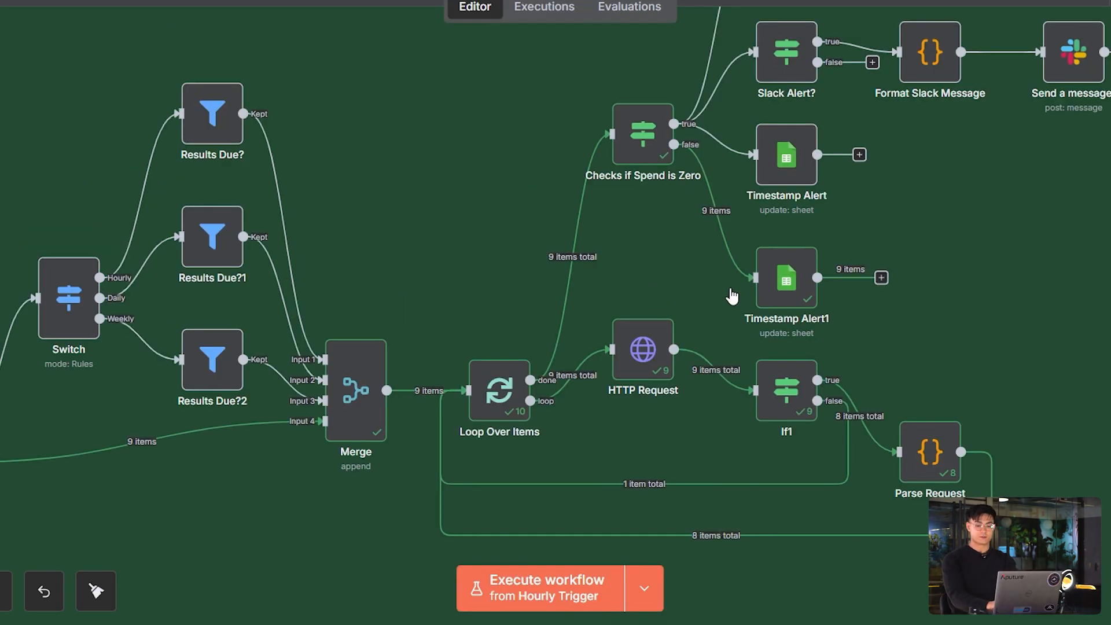
Examine the Timestamp Alert1 node's output, reading the lastHour, lastCheck, lastAlert and lastSpend fields of each campaign
{"action": "double_click", "coordinate": [789, 281]}
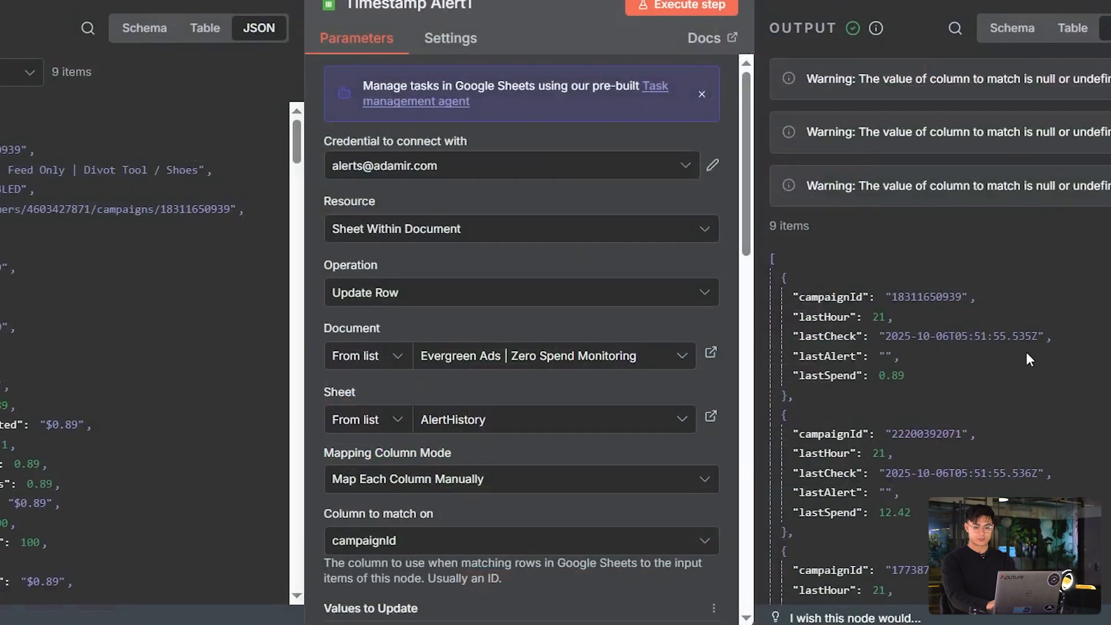
{"action": "scroll", "coordinate": [1028, 349], "scroll_direction": "down", "scroll_amount": 5}
{"action": "scroll", "coordinate": [1028, 350], "scroll_direction": "down", "scroll_amount": 5}
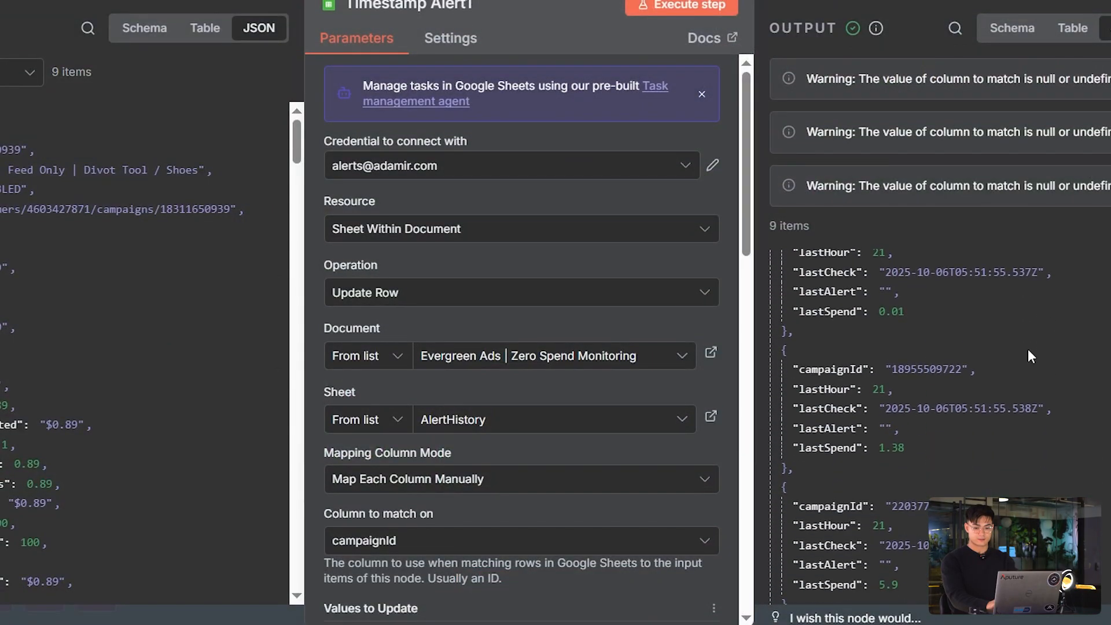
{"action": "scroll", "coordinate": [1028, 350], "scroll_direction": "down", "scroll_amount": 3}
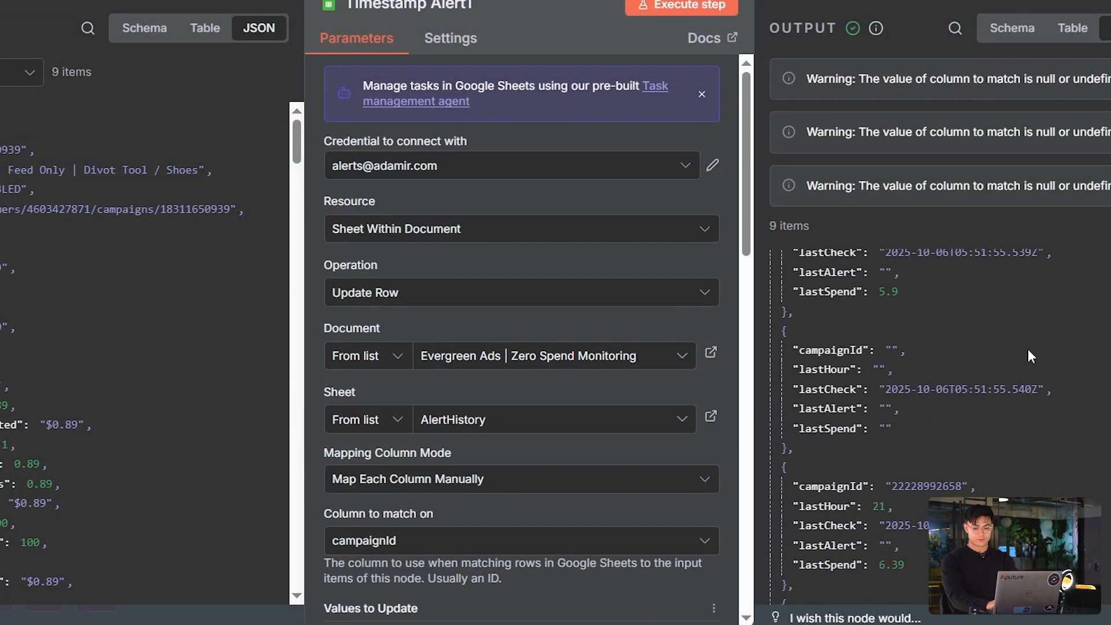
{"action": "scroll", "coordinate": [1027, 349], "scroll_direction": "down", "scroll_amount": 3}
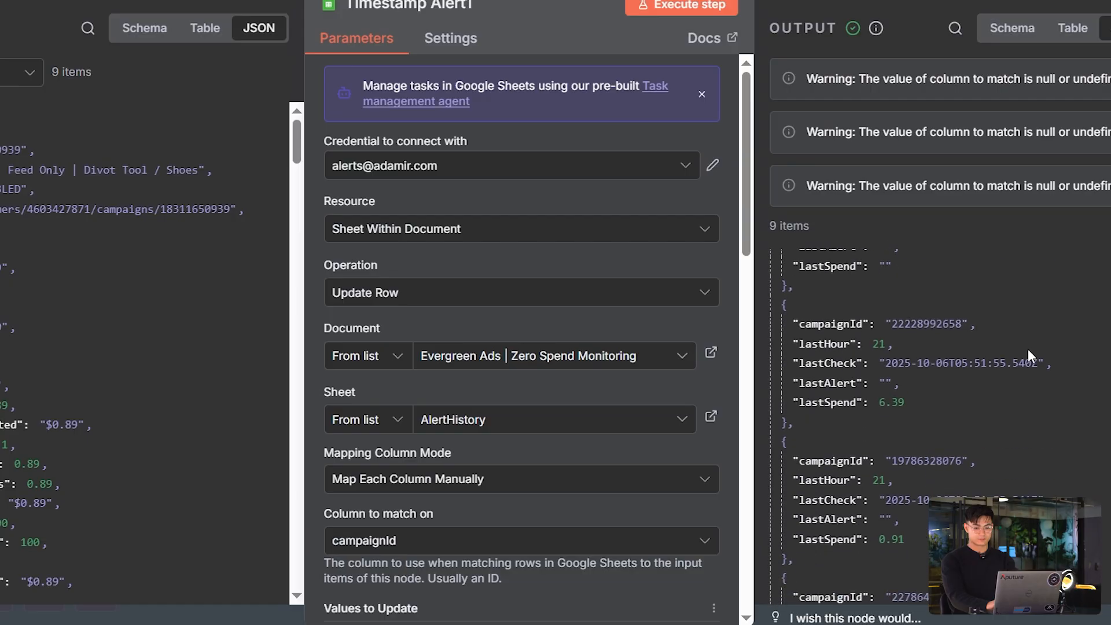
{"action": "scroll", "coordinate": [1008, 427], "scroll_direction": "up", "scroll_amount": 4}
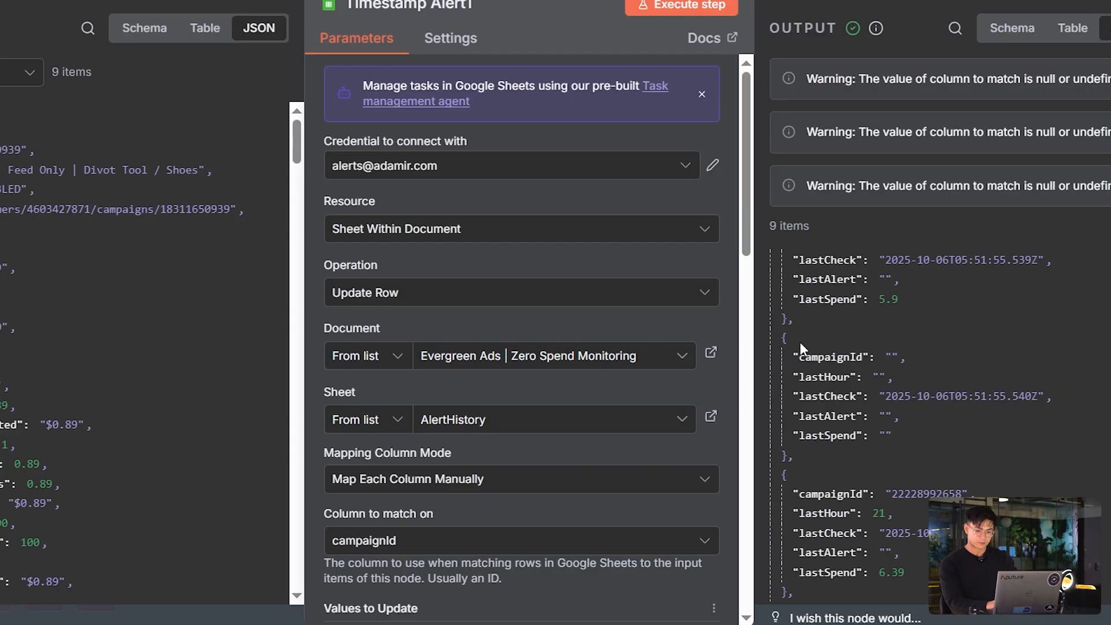
{"action": "scroll", "coordinate": [904, 363], "scroll_direction": "up", "scroll_amount": 1}
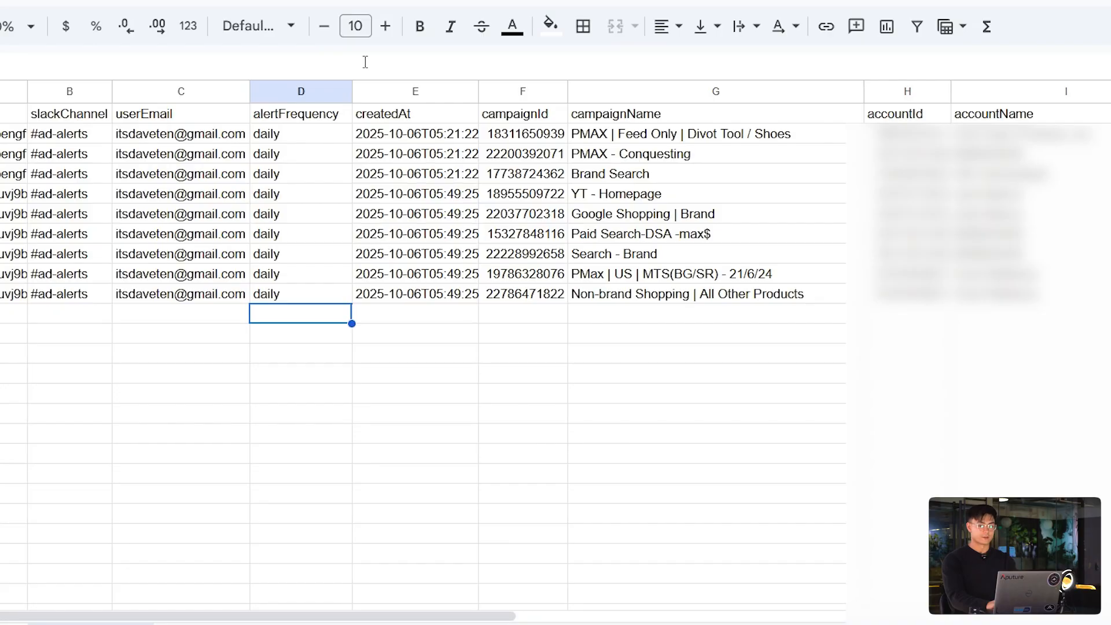
Check the lastCheck and lastAlert columns for every campaign row in the AlertHistory sheet
{"action": "scroll", "coordinate": [625, 295], "scroll_direction": "right", "scroll_amount": 10}
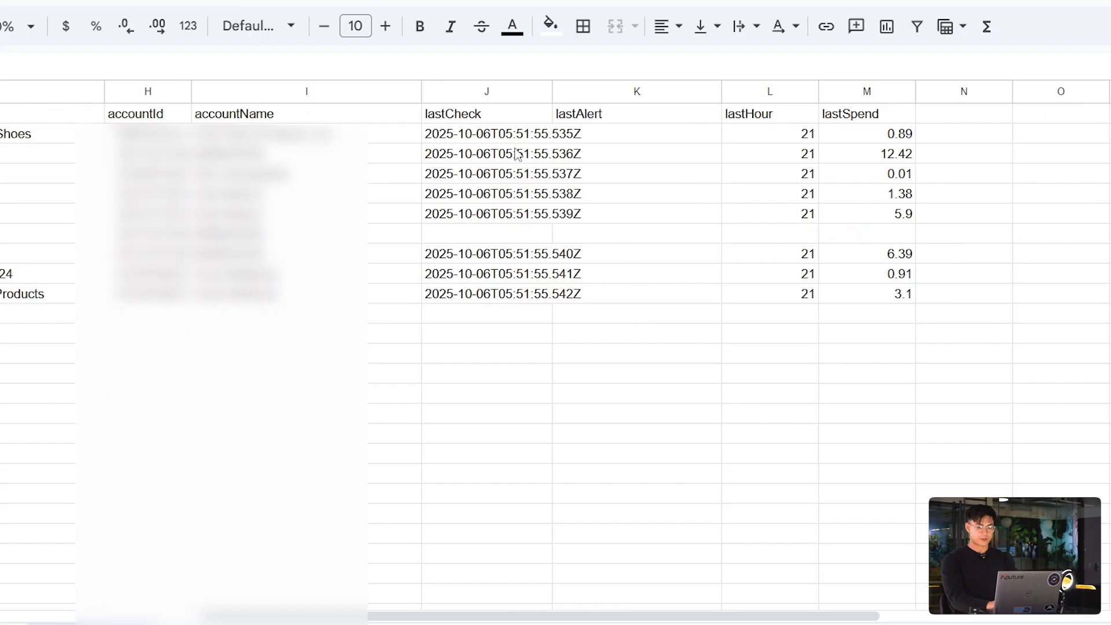
{"action": "left_click_drag", "start_coordinate": [473, 141], "coordinate": [508, 290]}
{"action": "left_click", "coordinate": [629, 164]}
{"action": "left_click", "coordinate": [609, 141]}
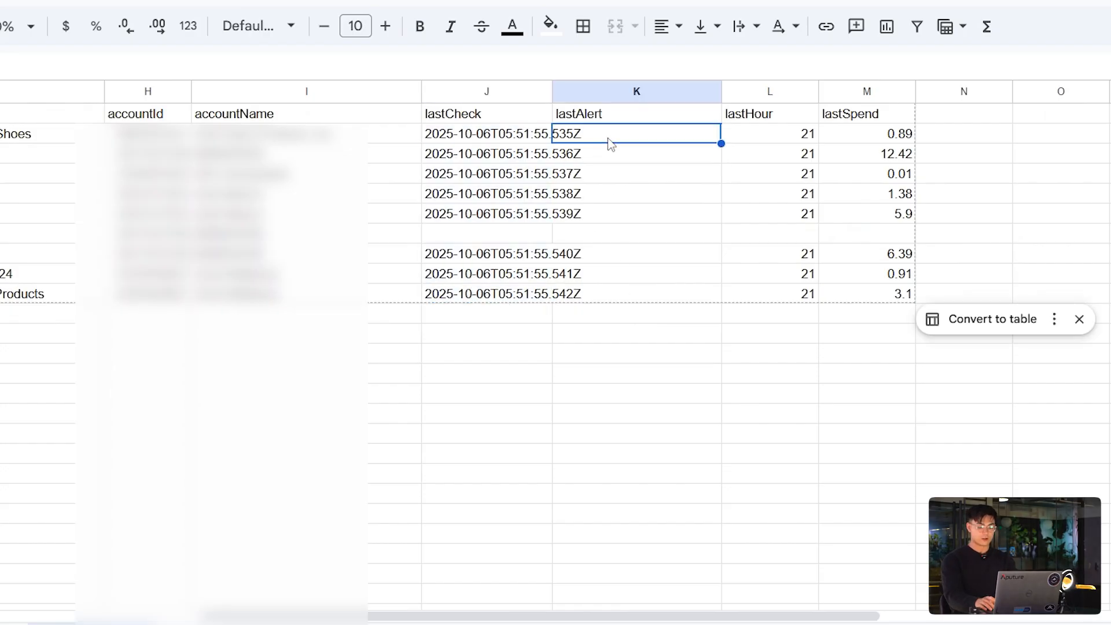
{"action": "key", "text": "Down"}
{"action": "key", "text": "Down"}
{"action": "key", "text": "Down"}
{"action": "key", "text": "Down"}
{"action": "key", "text": "Down"}
{"action": "key", "text": "Down"}
{"action": "key", "text": "Down"}
{"action": "key", "text": "Down"}
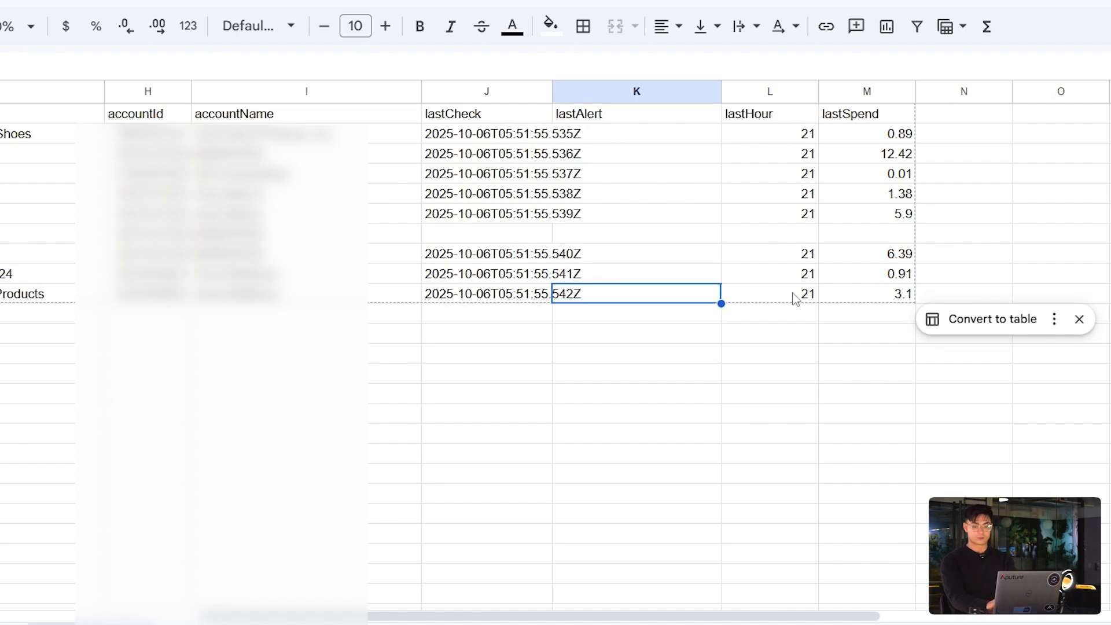
Highlight the "Paid Search-DSA -max$" row, compare its tracking columns with the other campaigns, and switch back to the Timestamp Alert1 node in n8n
{"action": "scroll", "coordinate": [782, 203], "scroll_direction": "left", "scroll_amount": 10}
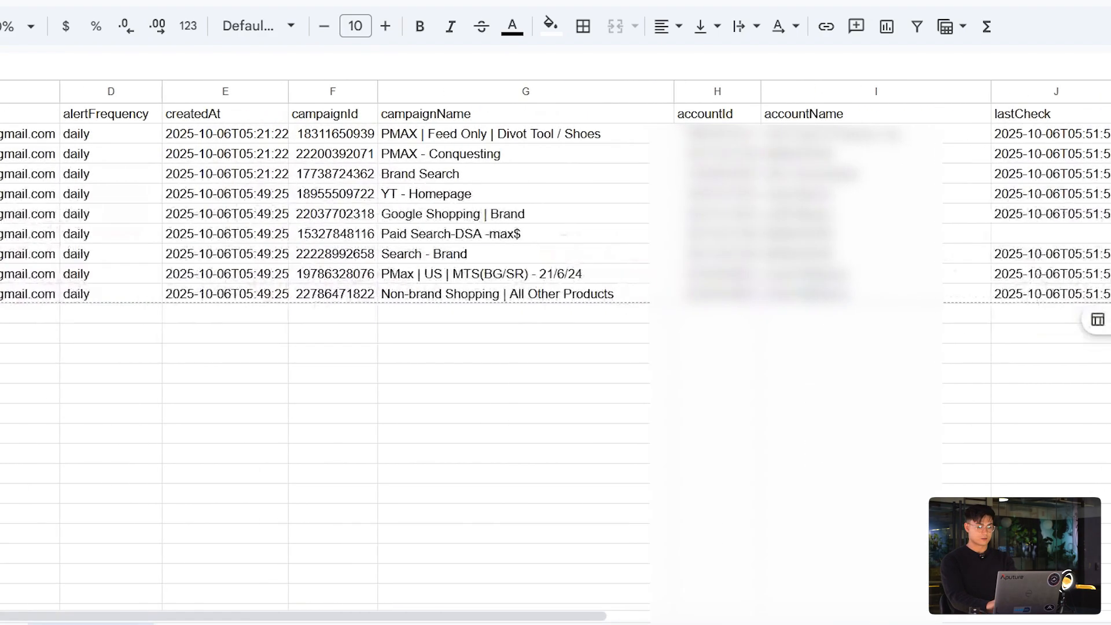
{"action": "left_click", "coordinate": [638, 236]}
{"action": "scroll", "coordinate": [638, 236], "scroll_direction": "left", "scroll_amount": 3}
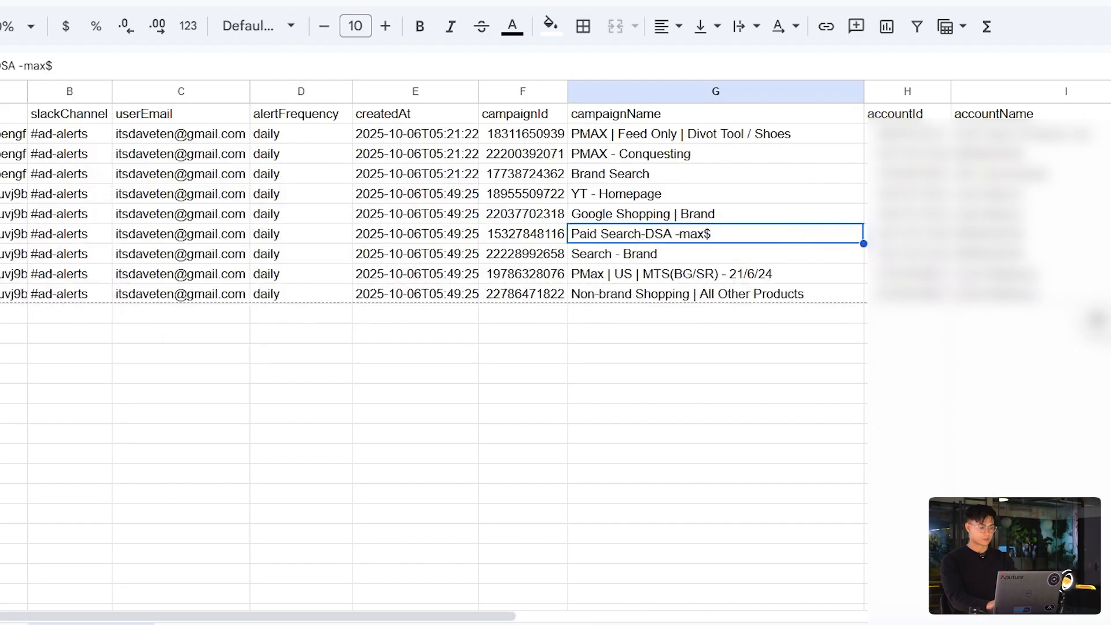
{"action": "key", "text": "shift+space"}
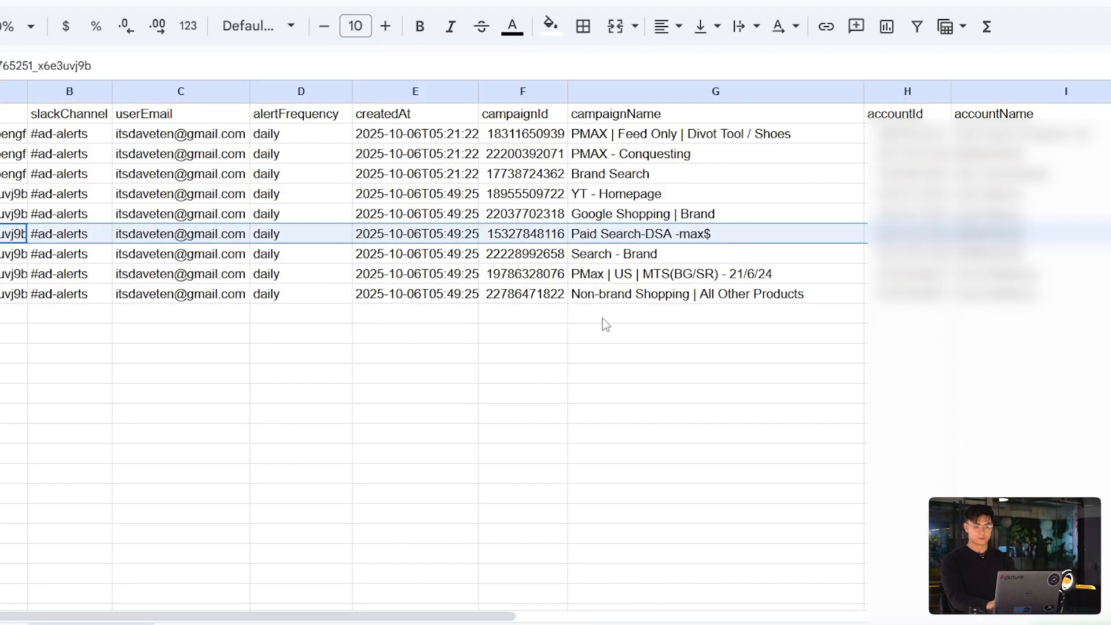
{"action": "scroll", "coordinate": [602, 319], "scroll_direction": "right", "scroll_amount": 12}
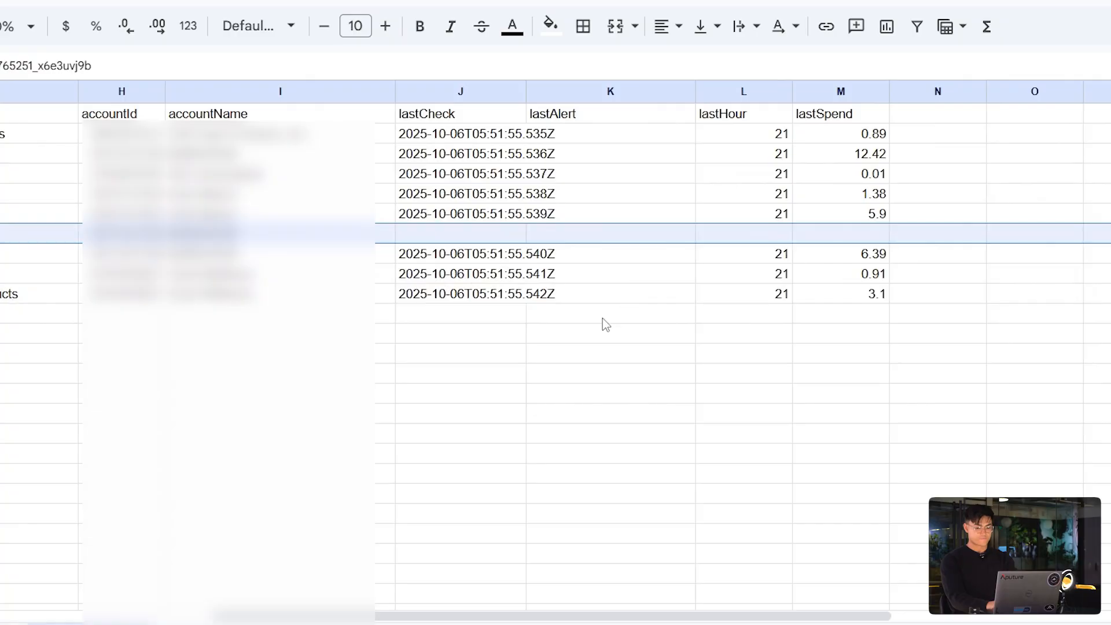
{"action": "scroll", "coordinate": [606, 324], "scroll_direction": "left", "scroll_amount": 10}
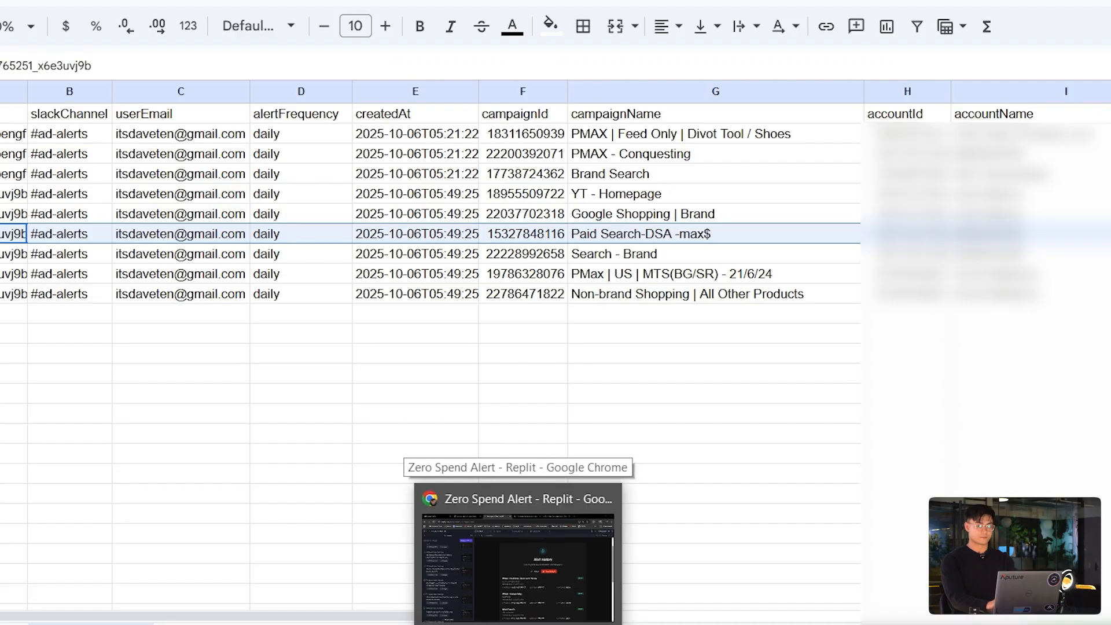
{"action": "left_click", "coordinate": [518, 556]}
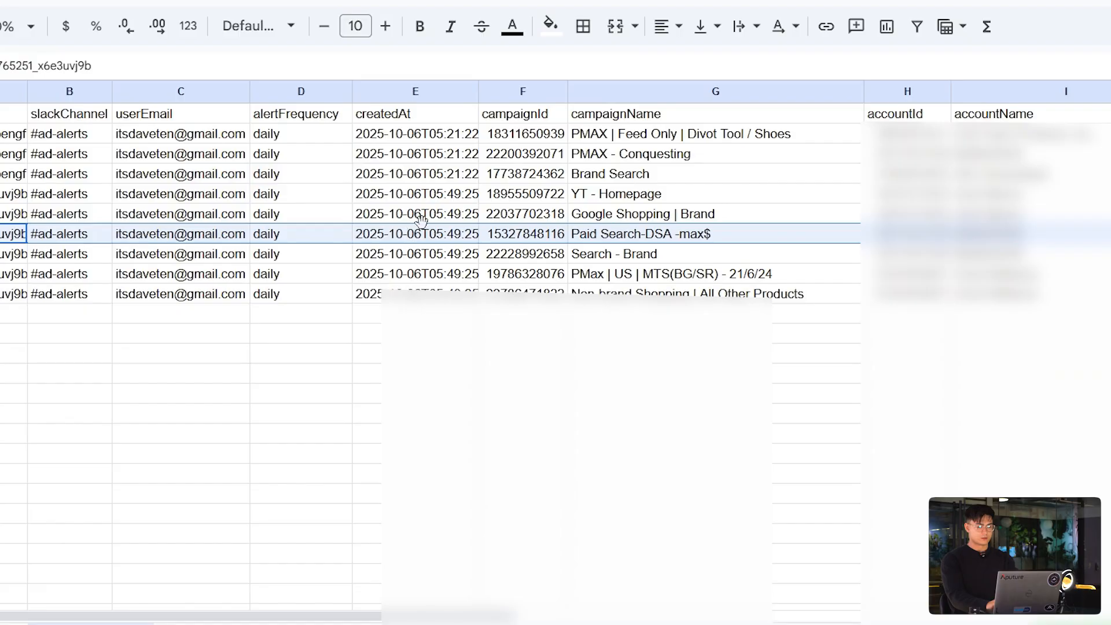
{"action": "left_click", "coordinate": [590, 234]}
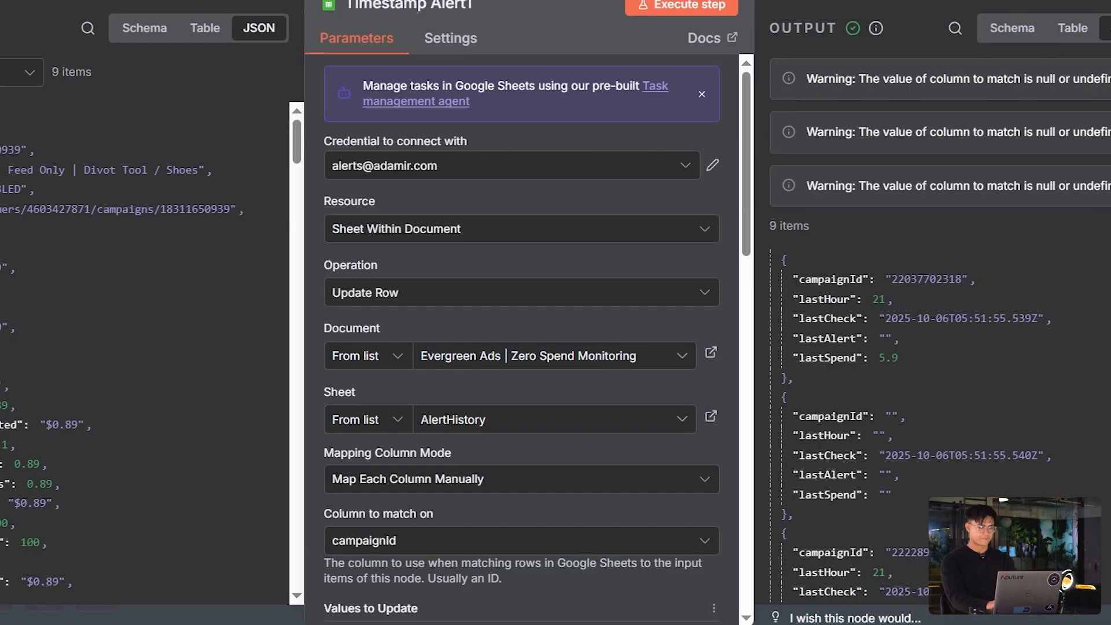
Leave the Timestamp Alert1 node, open the HTTP Request node and compare its output runs, finishing on run 6 of 9
{"action": "key", "text": "Escape"}
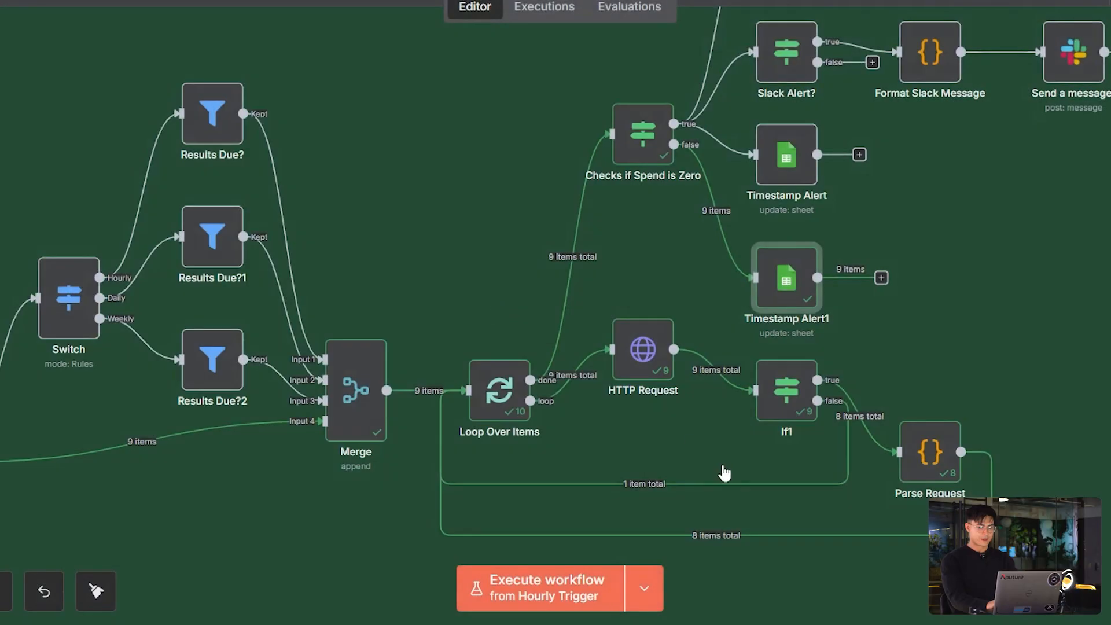
{"action": "scroll", "coordinate": [726, 468], "scroll_direction": "down", "scroll_amount": 1}
{"action": "left_click", "coordinate": [645, 298]}
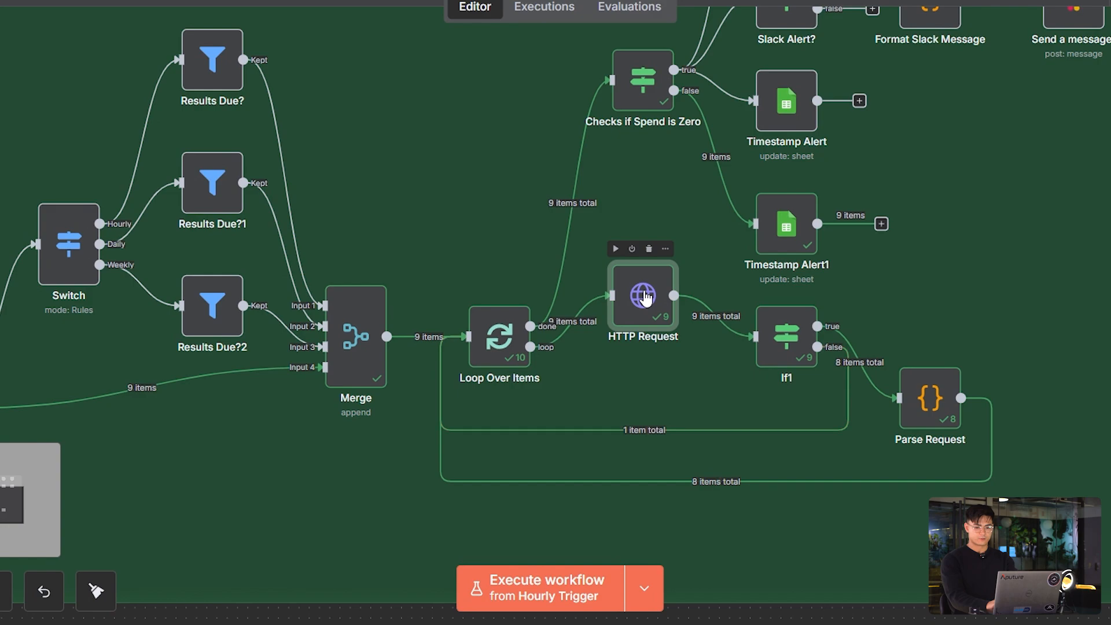
{"action": "double_click", "coordinate": [645, 298]}
{"action": "left_click", "coordinate": [885, 72]}
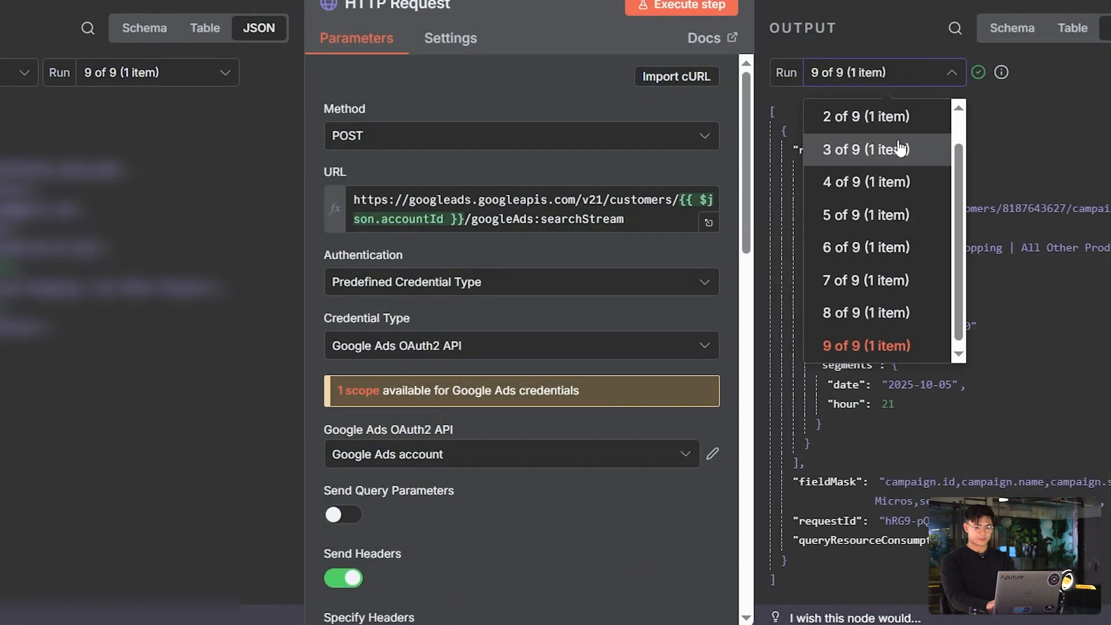
{"action": "left_click", "coordinate": [872, 184]}
{"action": "left_click", "coordinate": [855, 74]}
{"action": "left_click", "coordinate": [866, 313]}
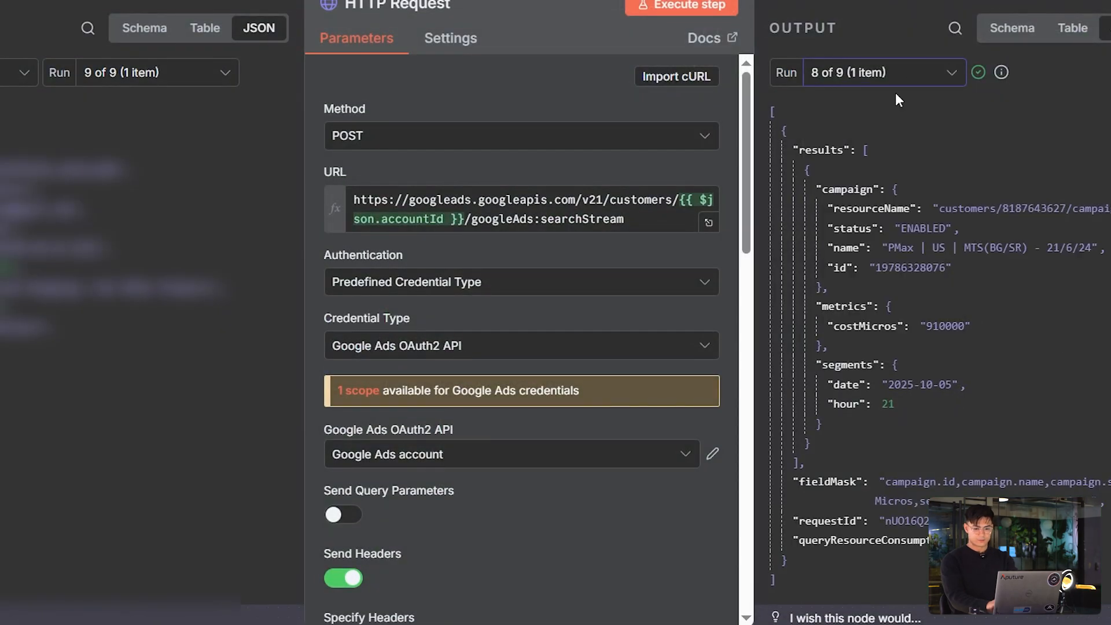
{"action": "left_click", "coordinate": [867, 72]}
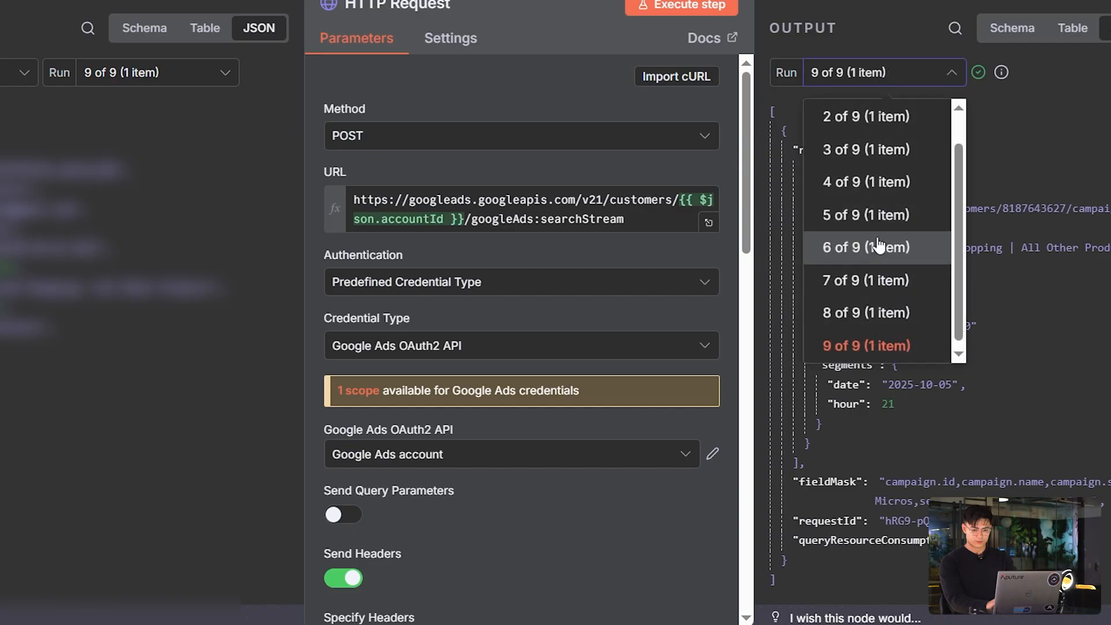
{"action": "left_click", "coordinate": [881, 245]}
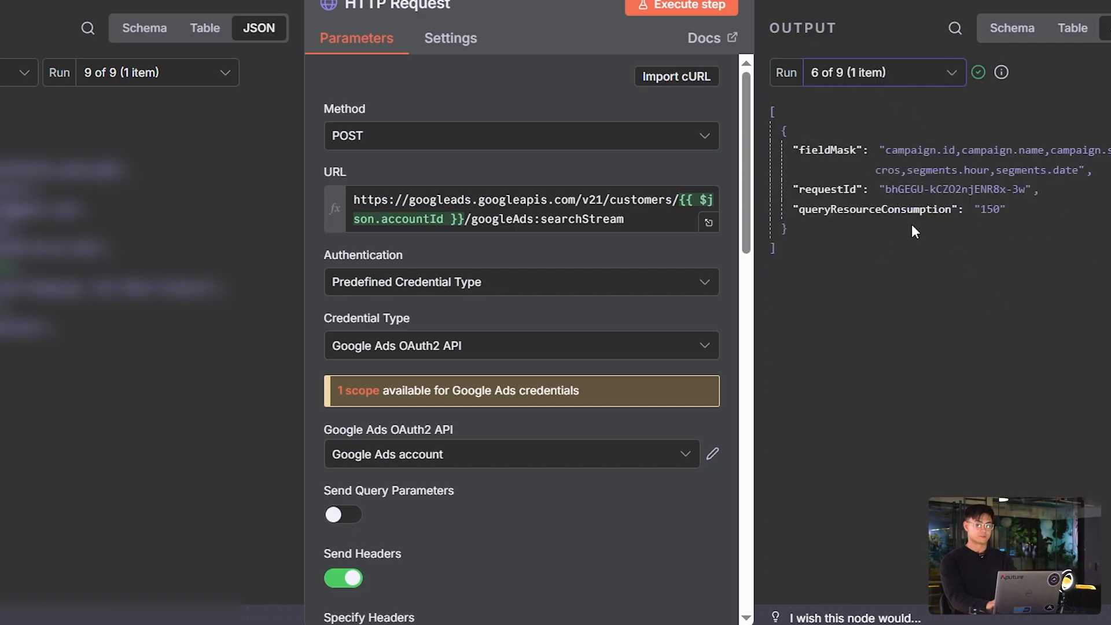
Copy the JSON output of run 6 into a new message in the Claude project, and close the HTTP Request node
{"action": "scroll", "coordinate": [698, 382], "scroll_direction": "down", "scroll_amount": 15}
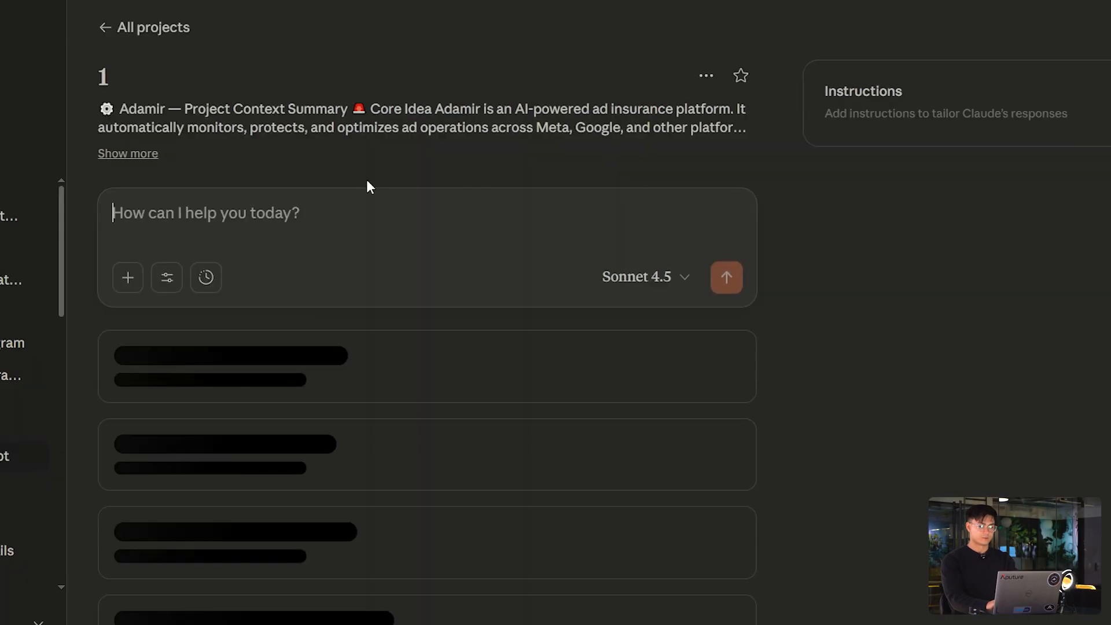
{"action": "type", "text": "[   {     \"fieldMask\": \"campaign.id,campaign.name,campaign.status,metrics.costMicros,segments.hour,segments.date\",     \"requestId\": \"bhGEGU-kCZO2njENR8x-3w\",     \"queryResourceConsumption\": \"150\"   } ]"}
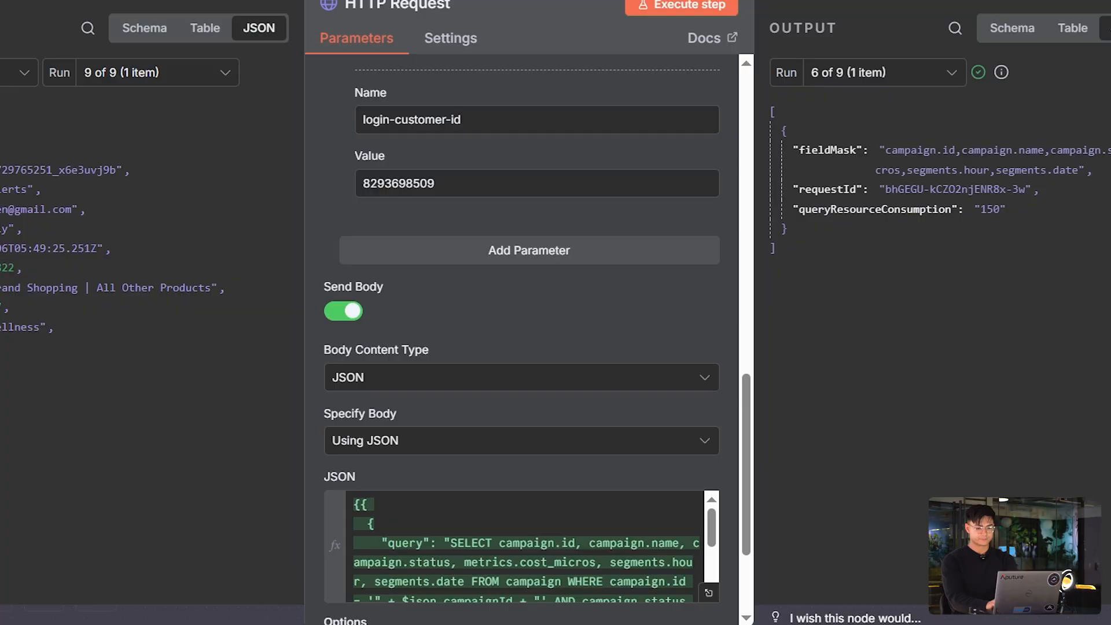
{"action": "key", "text": "Escape"}
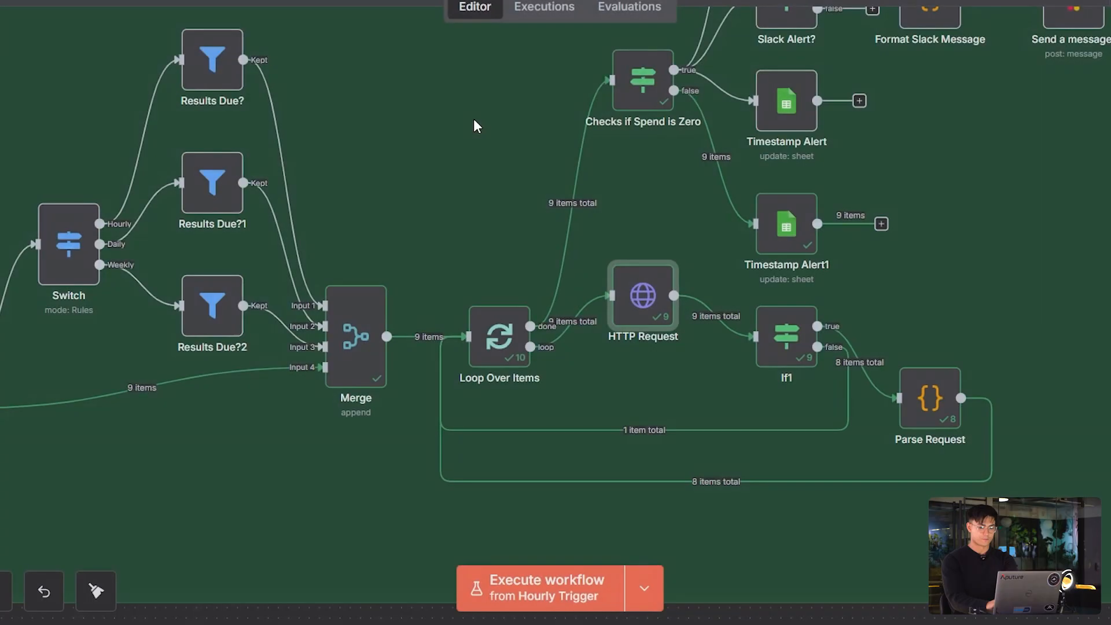
Copy the HTTP Request node into the Claude message, including its developer token, and add "Why am I getting this output for this given input"
{"action": "left_click", "coordinate": [666, 252]}
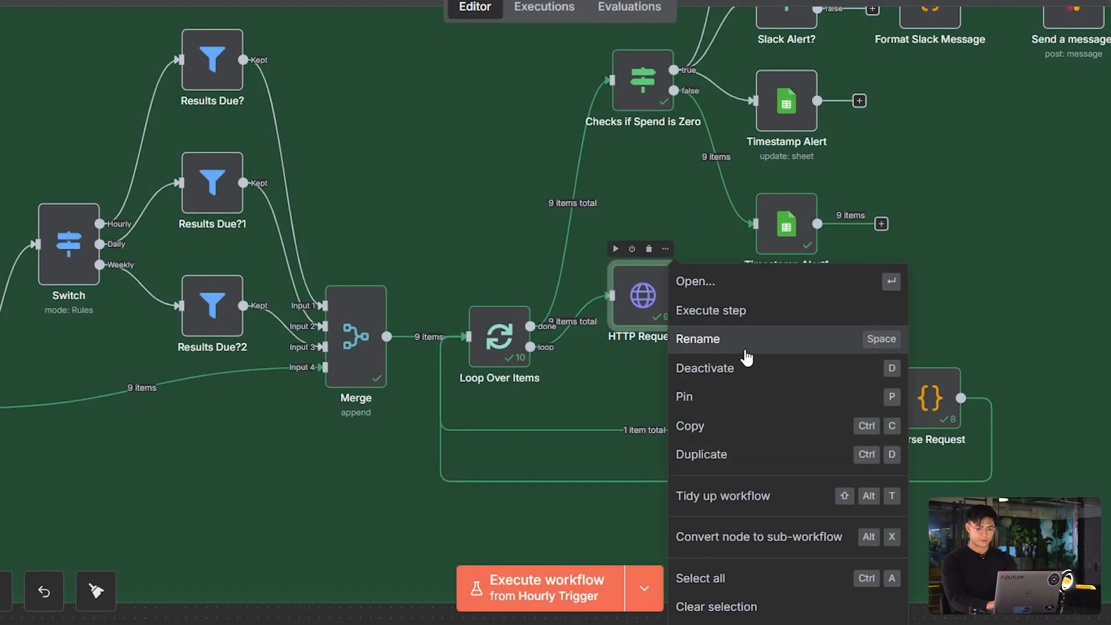
{"action": "left_click", "coordinate": [730, 425]}
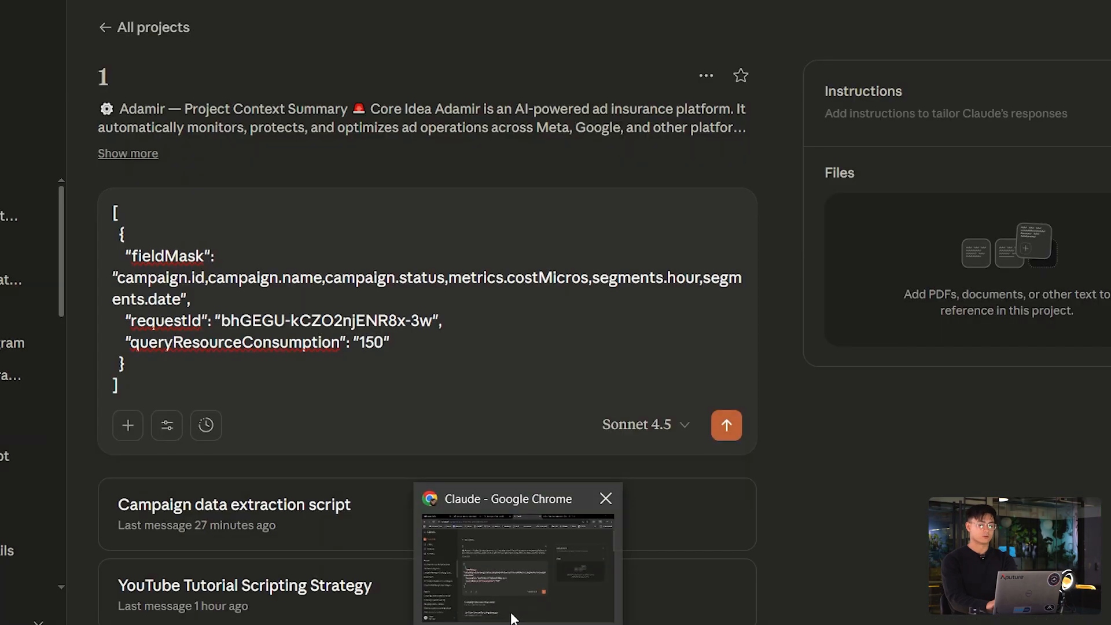
{"action": "left_click", "coordinate": [512, 613]}
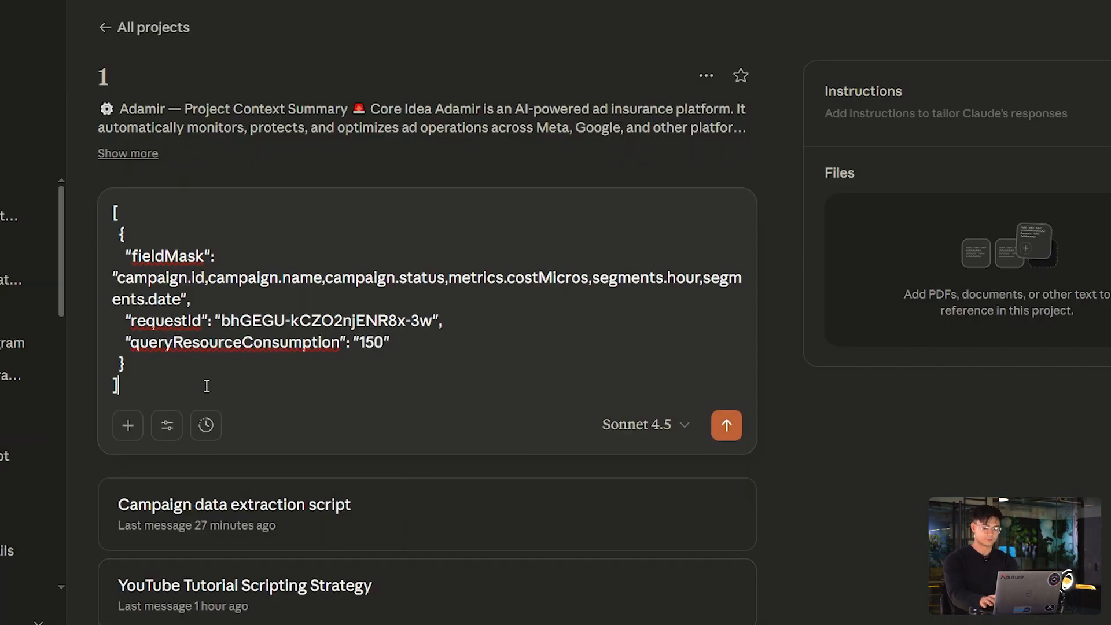
{"action": "key", "text": "shift+Return"}
{"action": "key", "text": "ctrl+v"}
{"action": "key", "text": "shift+Return"}
{"action": "key", "text": "shift+Return"}
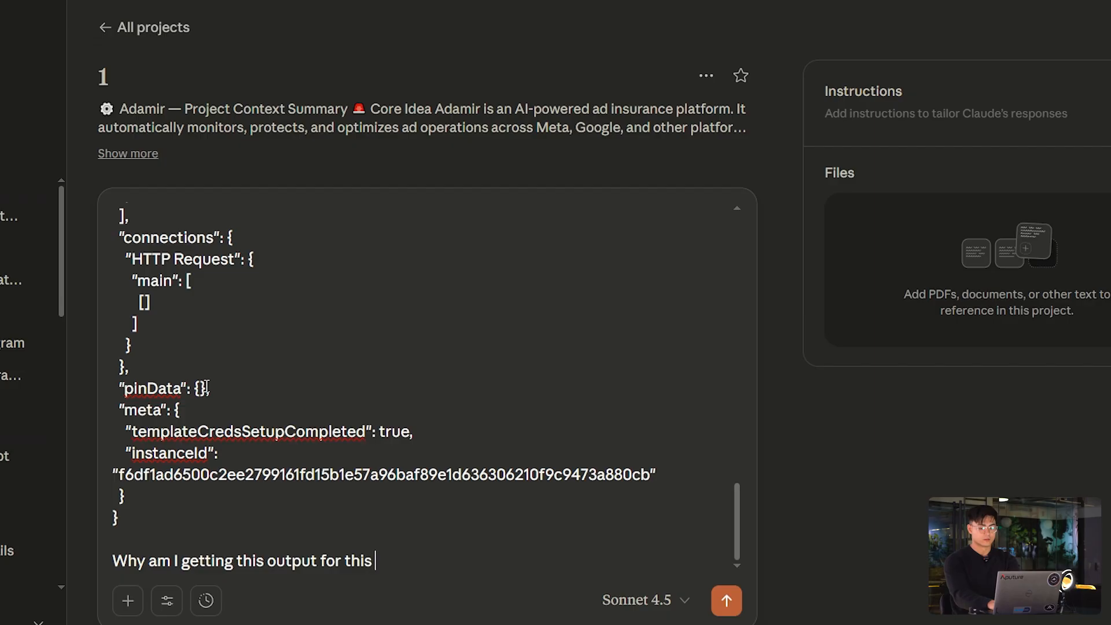
{"action": "type", "text": "Why am I getting this output for this given input"}
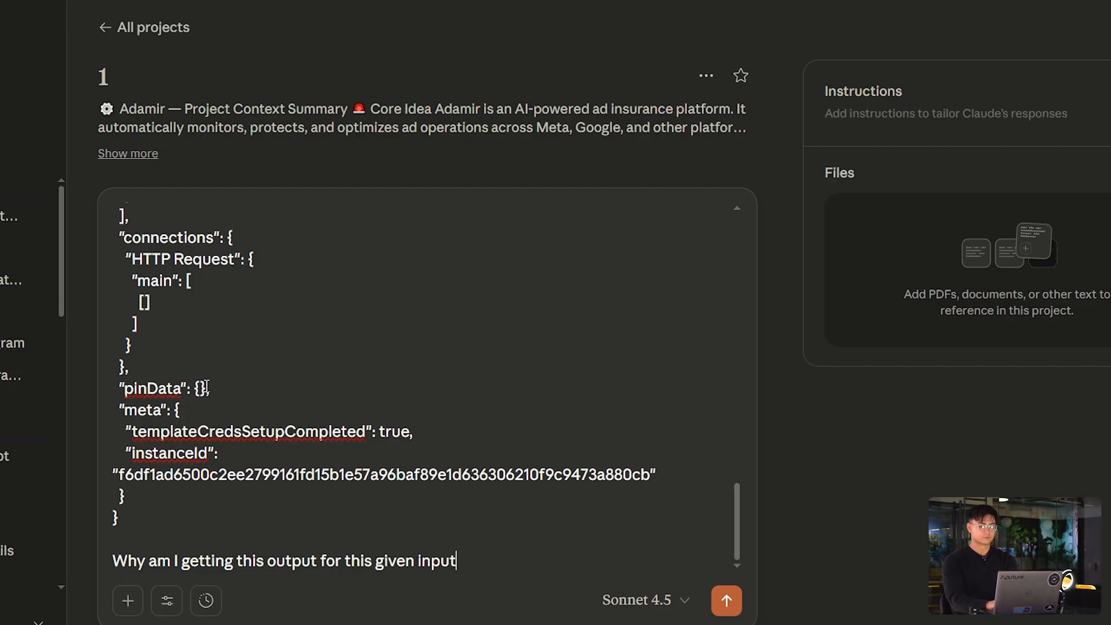
Switch back to n8n, reopen the HTTP Request node and go through its output runs to run 6 of 9
{"action": "key", "text": "alt+Tab"}
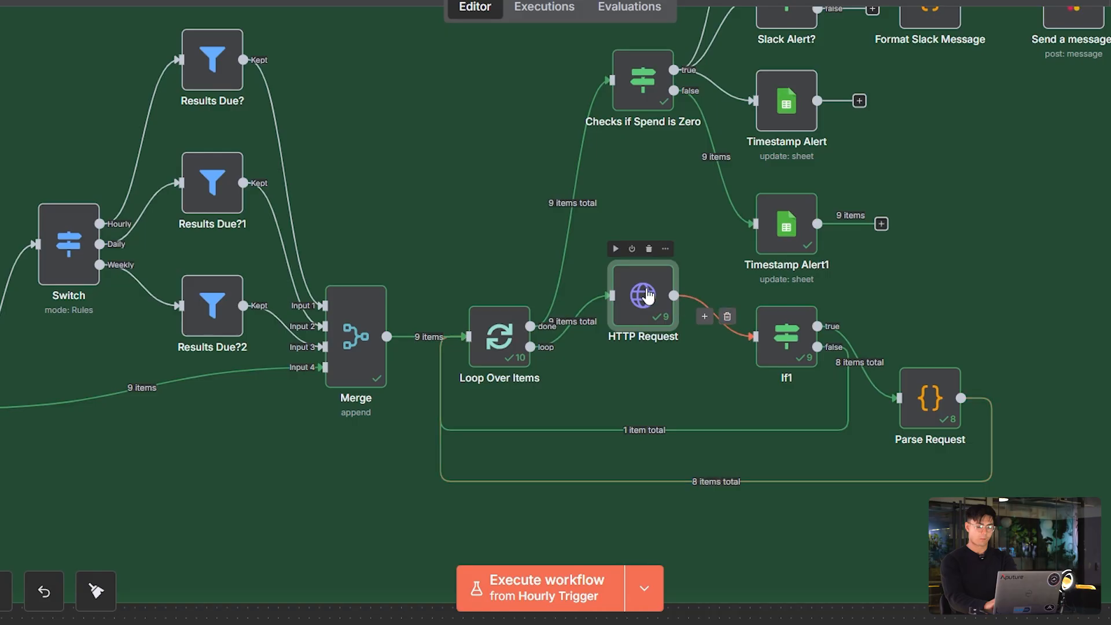
{"action": "double_click", "coordinate": [647, 295]}
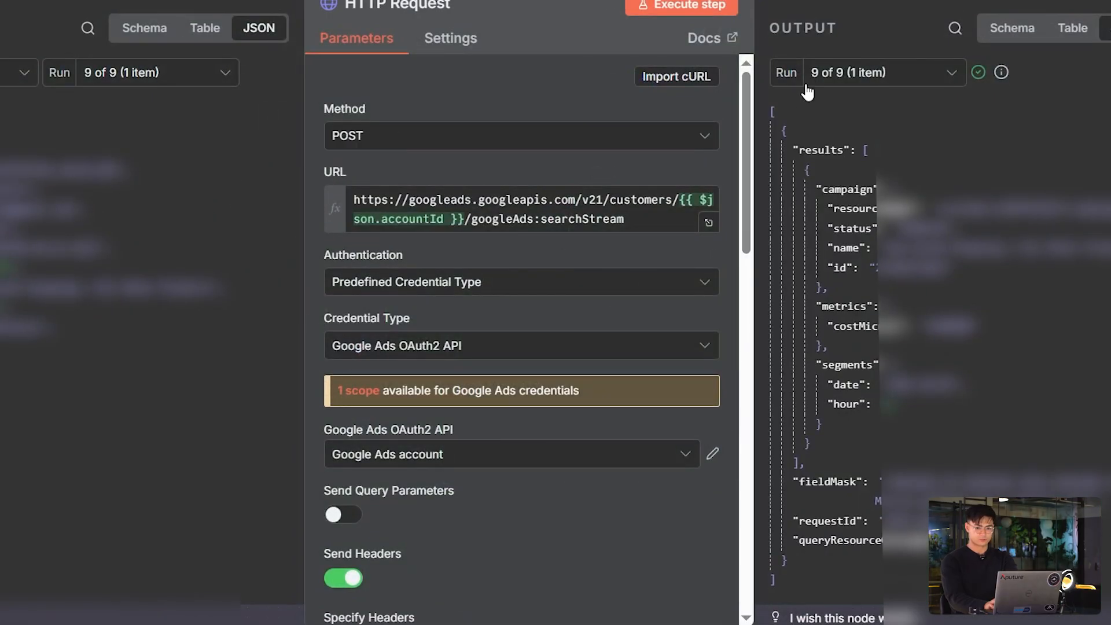
{"action": "left_click", "coordinate": [817, 84]}
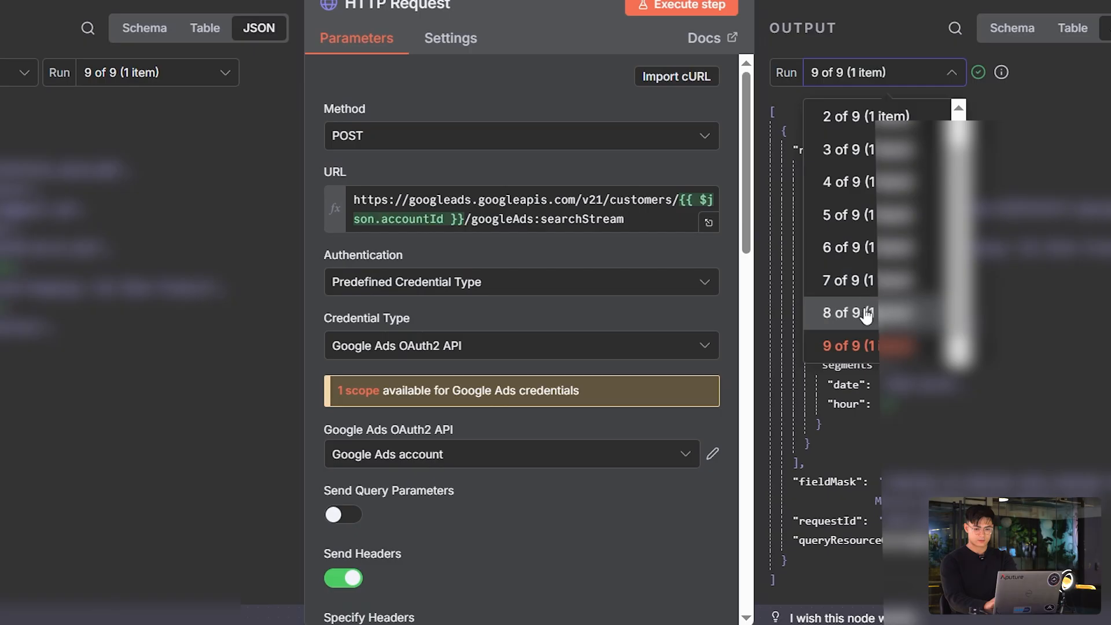
{"action": "left_click", "coordinate": [862, 297]}
{"action": "left_click", "coordinate": [871, 74]}
{"action": "left_click", "coordinate": [851, 174]}
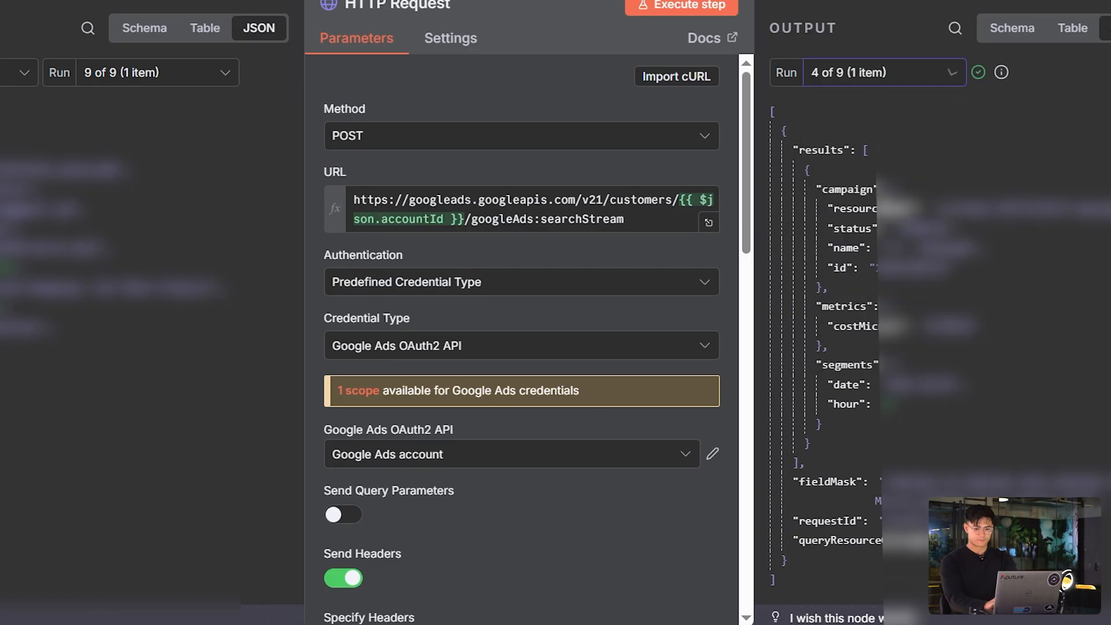
{"action": "left_click", "coordinate": [868, 89]}
{"action": "left_click", "coordinate": [862, 220]}
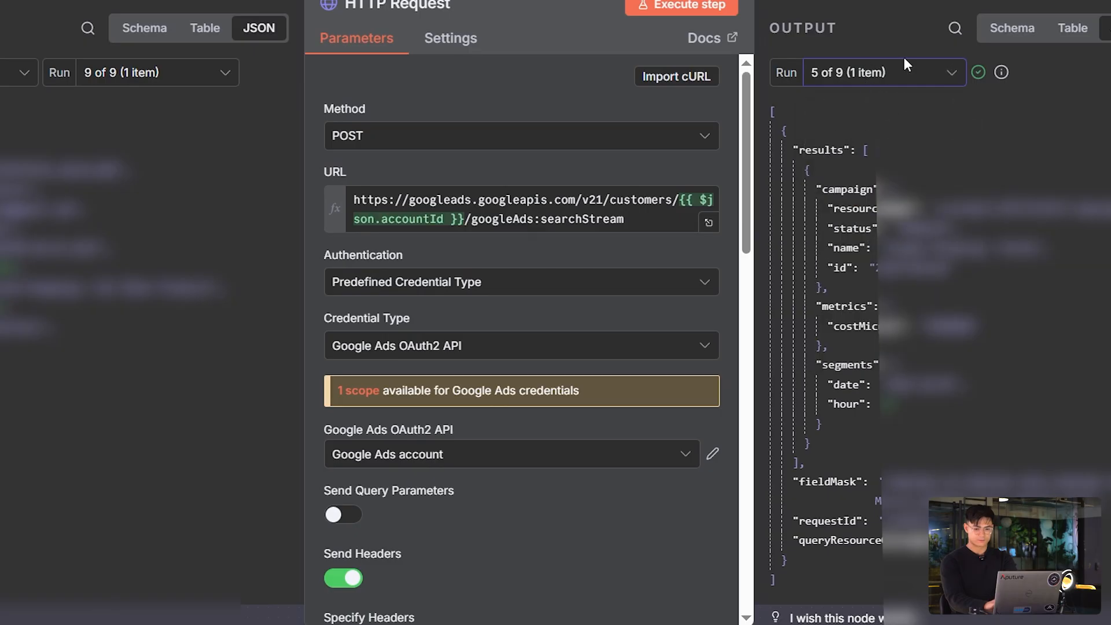
{"action": "left_click", "coordinate": [938, 73]}
{"action": "left_click", "coordinate": [856, 246]}
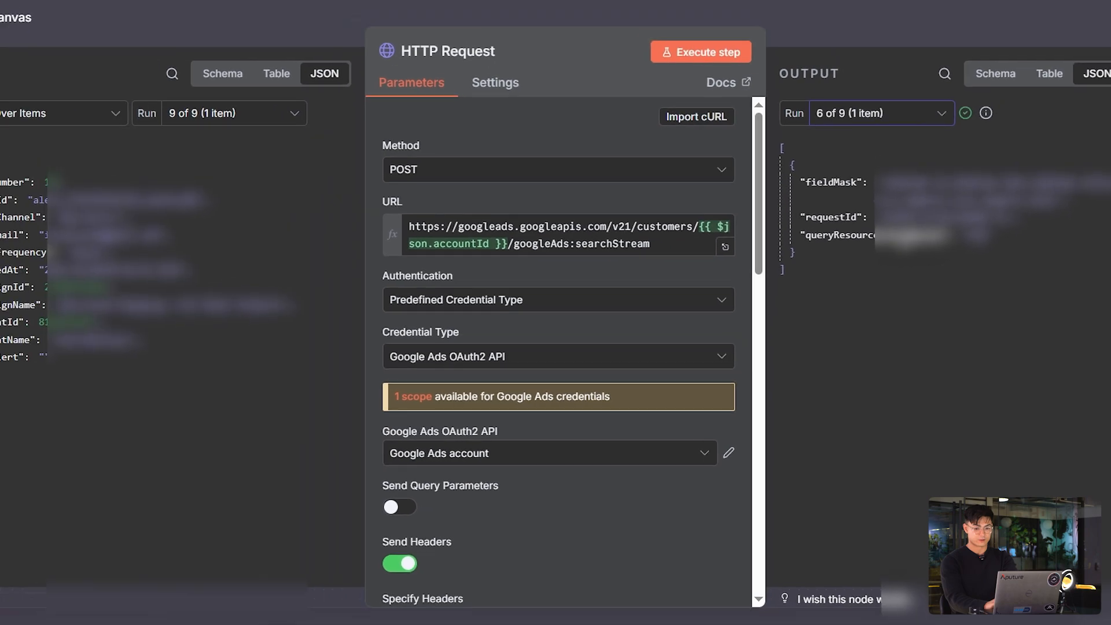
Set the node's input data to run 6 of 9, review the JSON query body, and copy that run's input JSON
{"action": "left_click", "coordinate": [210, 112]}
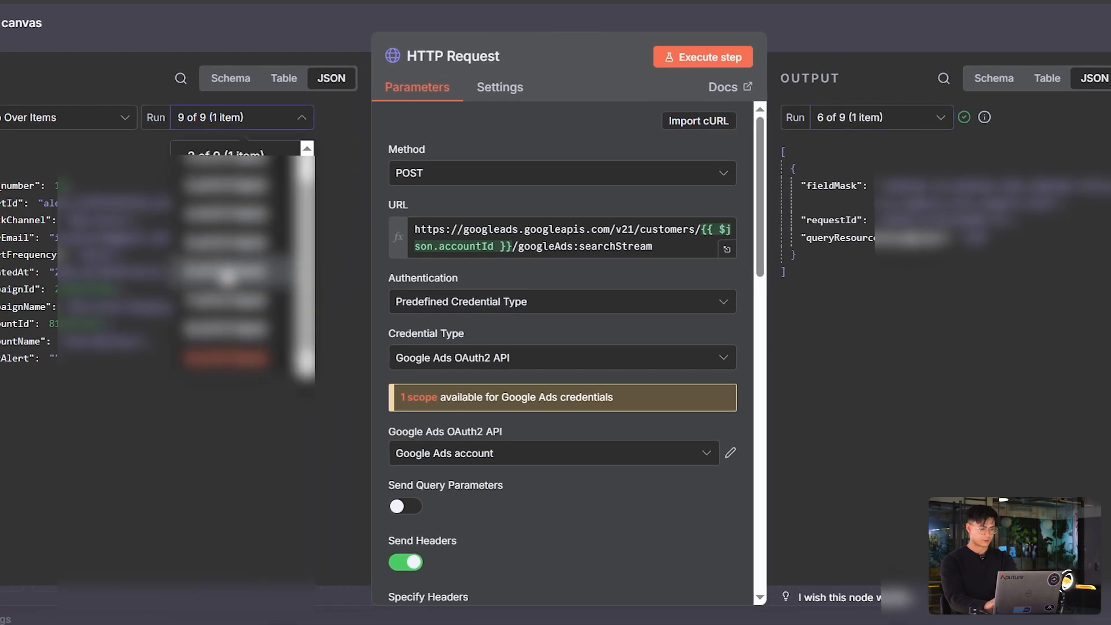
{"action": "left_click", "coordinate": [228, 274]}
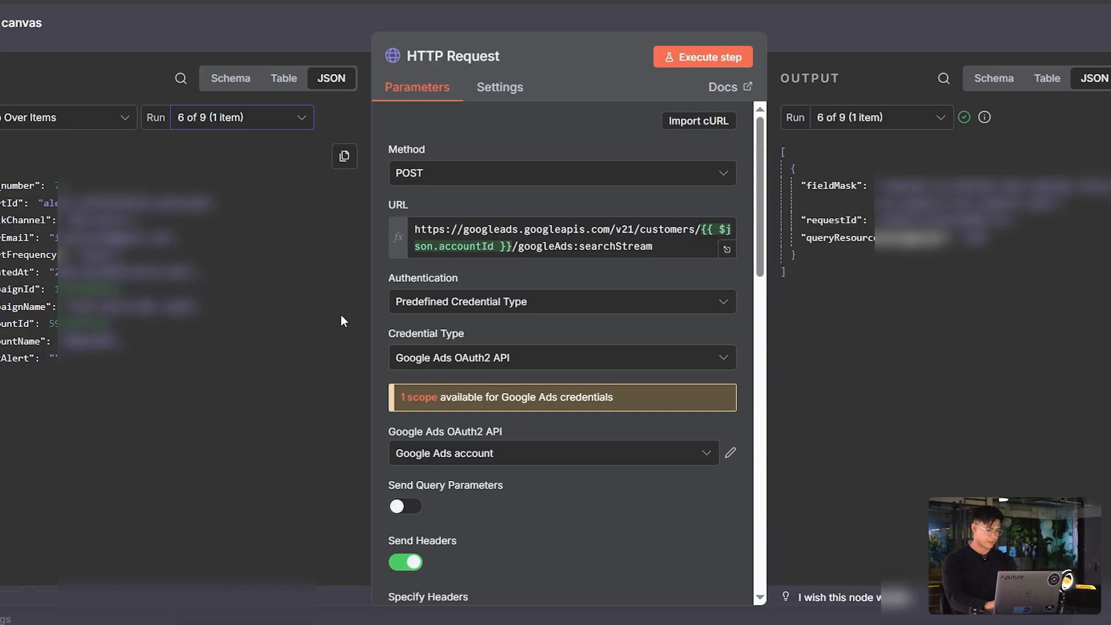
{"action": "scroll", "coordinate": [560, 381], "scroll_direction": "down", "scroll_amount": 10}
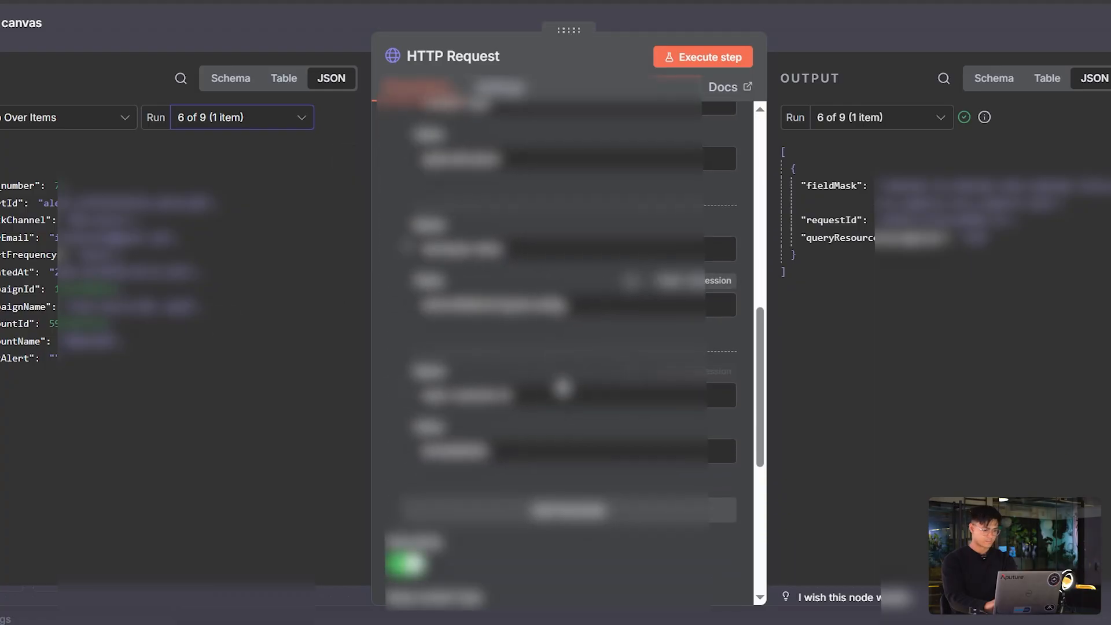
{"action": "scroll", "coordinate": [561, 386], "scroll_direction": "down", "scroll_amount": 10}
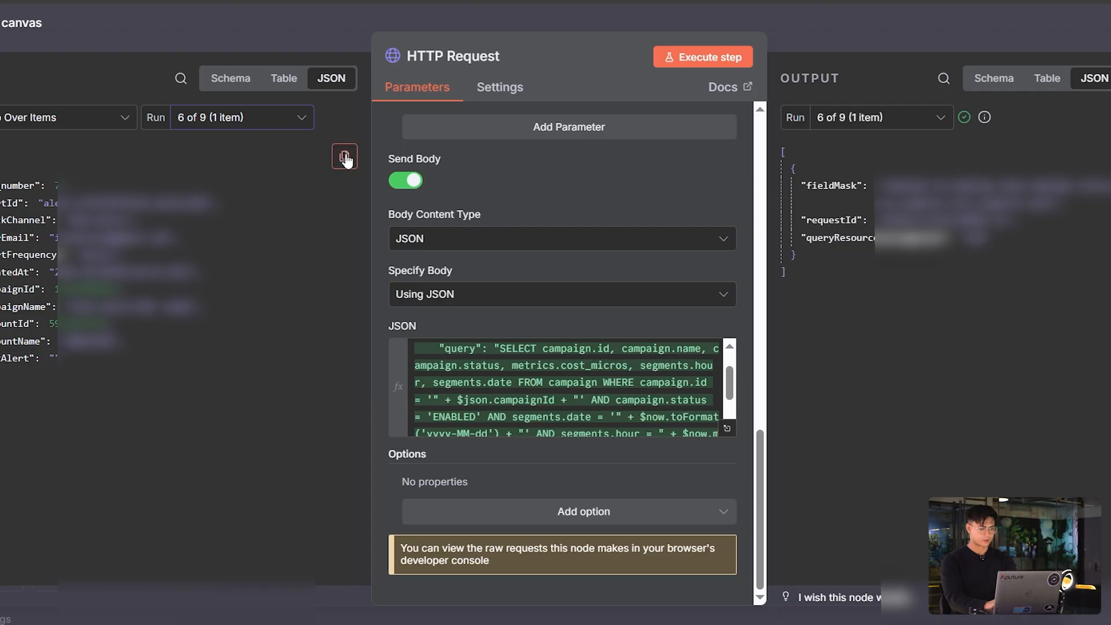
{"action": "left_click", "coordinate": [346, 160]}
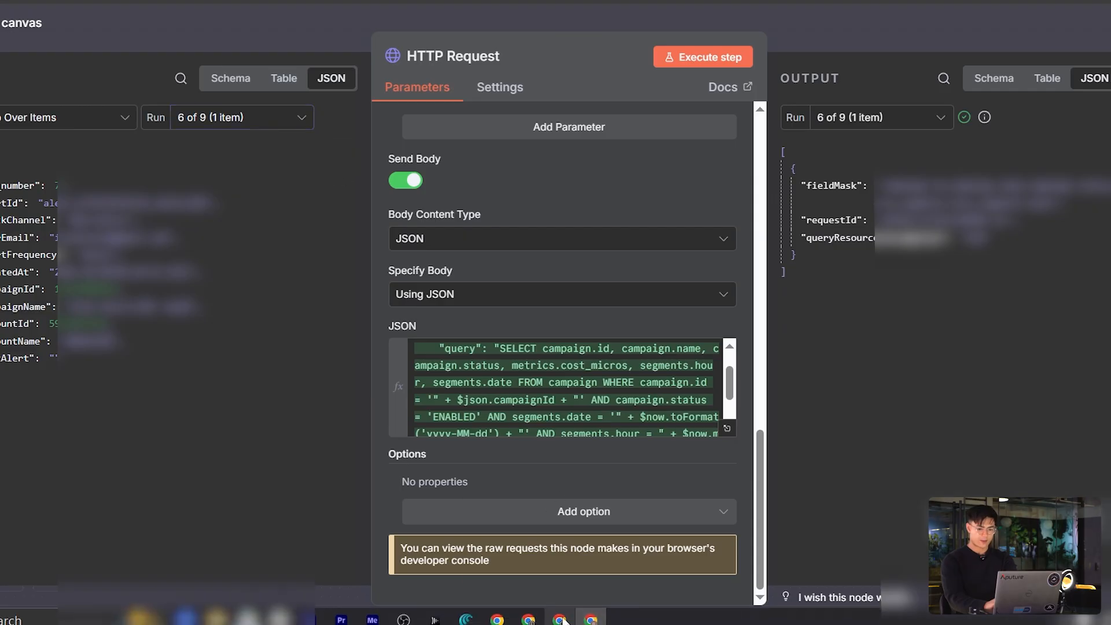
Switch to Claude, paste the input JSON below the question and send the message
{"action": "mouse_move", "coordinate": [564, 620]}
{"action": "left_click", "coordinate": [562, 590]}
{"action": "scroll", "coordinate": [532, 423], "scroll_direction": "down", "scroll_amount": 3}
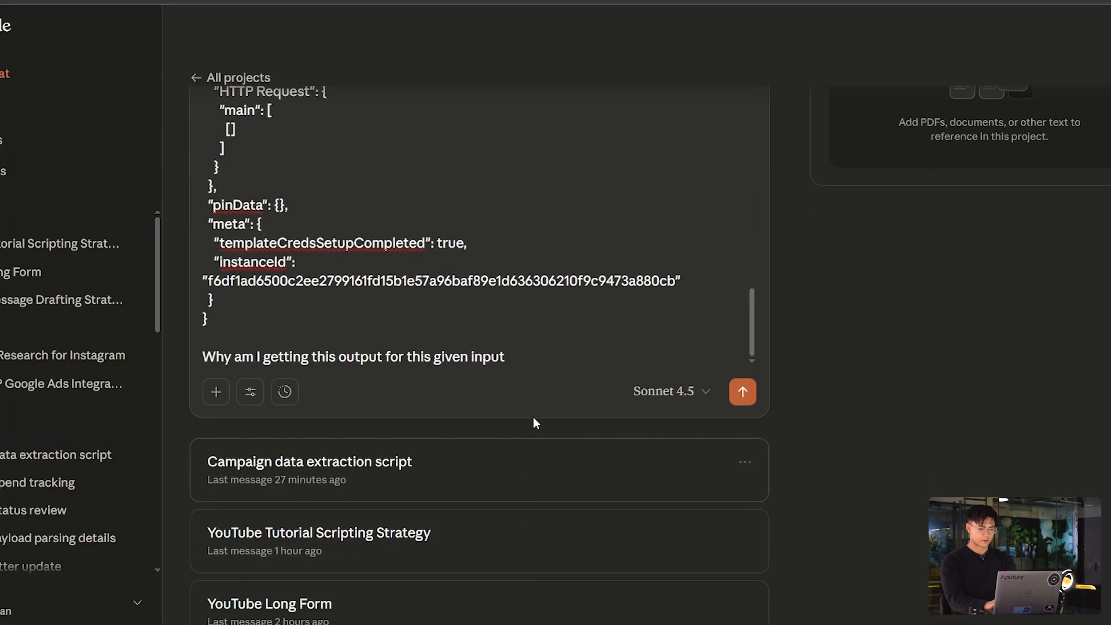
{"action": "left_click", "coordinate": [539, 360]}
{"action": "key", "text": "shift+Return"}
{"action": "key", "text": "shift+Return"}
{"action": "key", "text": "ctrl+v"}
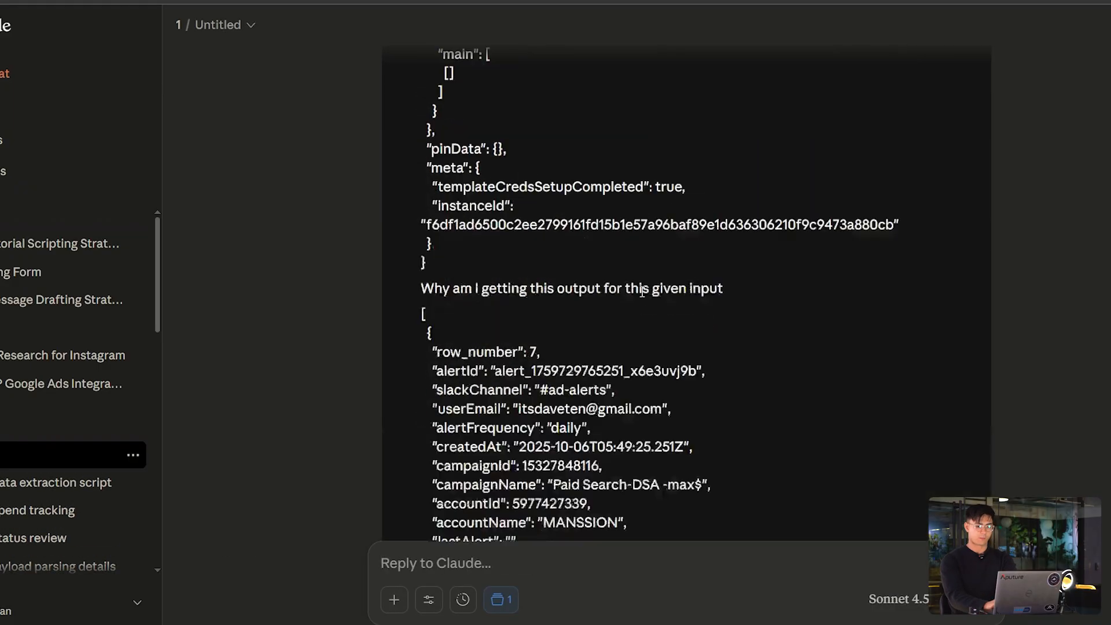
Review Claude's answer and reply "This is the output that looks wrong", followed by the pasted output
{"action": "scroll", "coordinate": [641, 291], "scroll_direction": "up", "scroll_amount": 15}
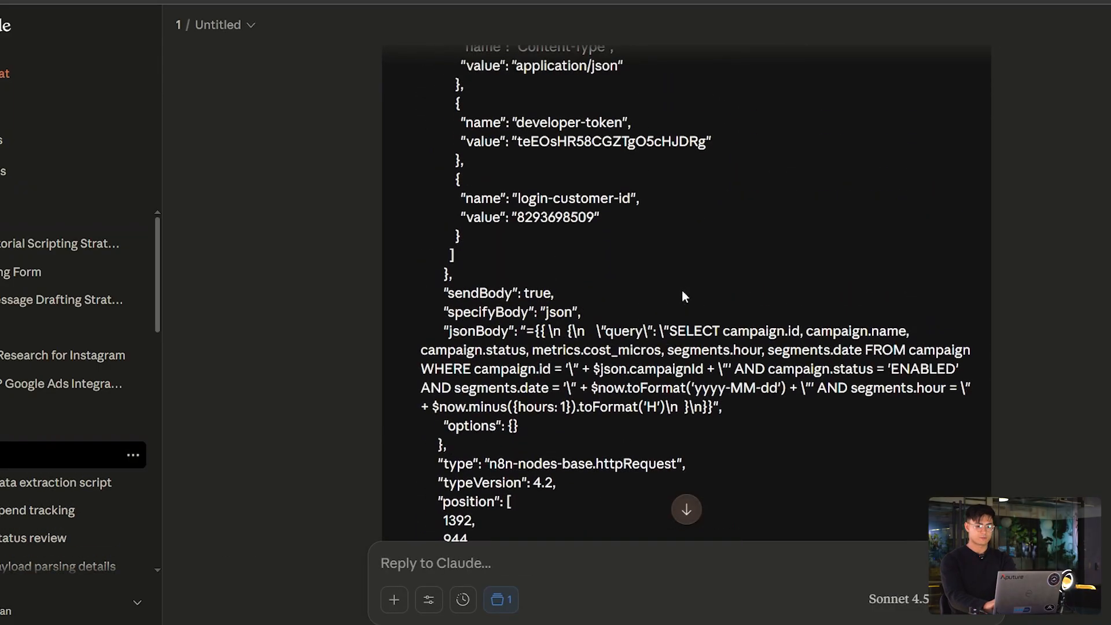
{"action": "scroll", "coordinate": [730, 359], "scroll_direction": "up", "scroll_amount": 10}
{"action": "scroll", "coordinate": [797, 242], "scroll_direction": "down", "scroll_amount": 10}
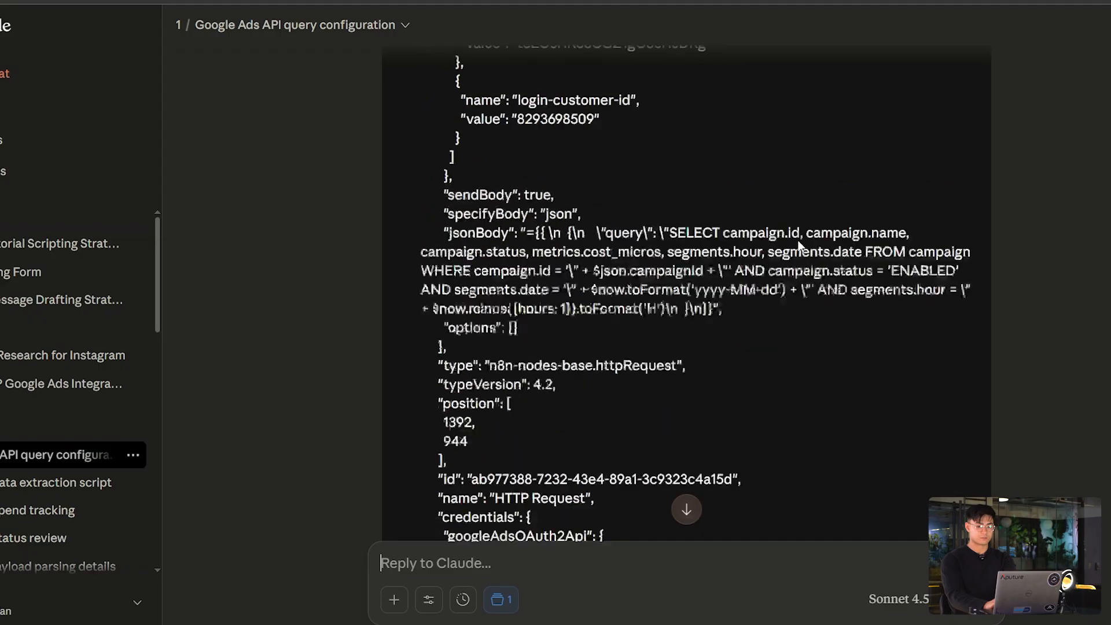
{"action": "scroll", "coordinate": [798, 246], "scroll_direction": "down", "scroll_amount": 10}
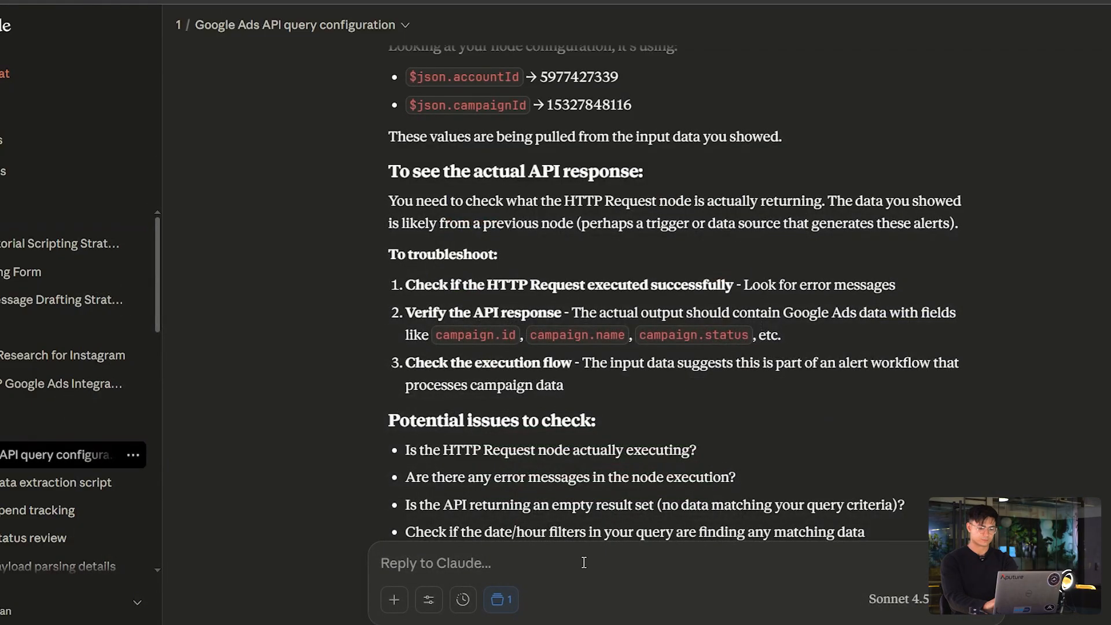
{"action": "type", "text": "T"}
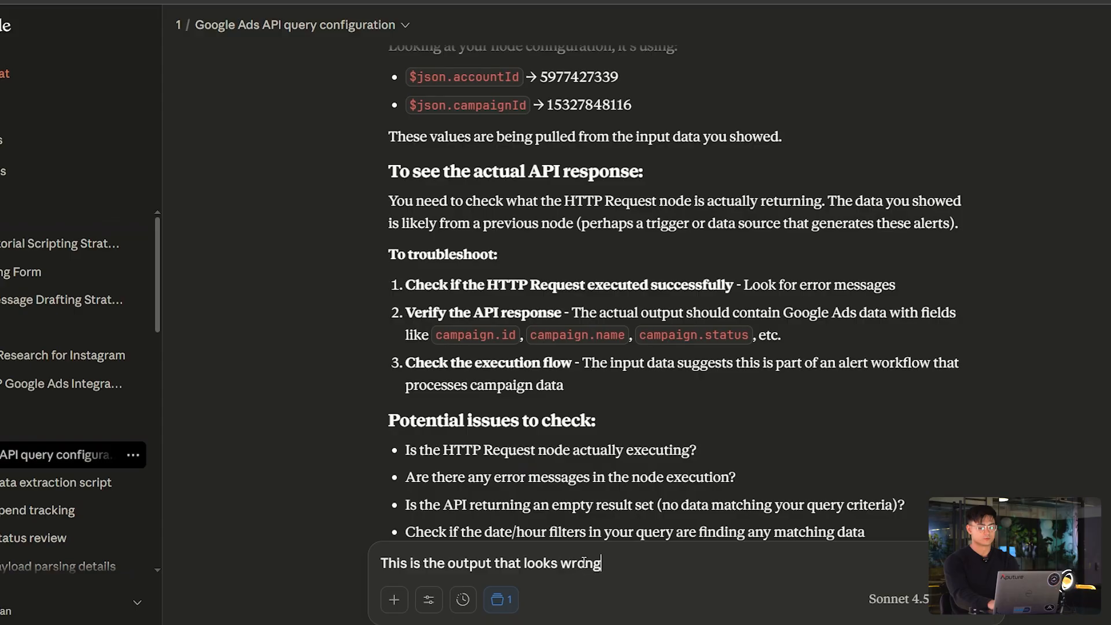
{"action": "key", "text": "shift+Return"}
{"action": "key", "text": "super+v"}
{"action": "key", "text": "Return"}
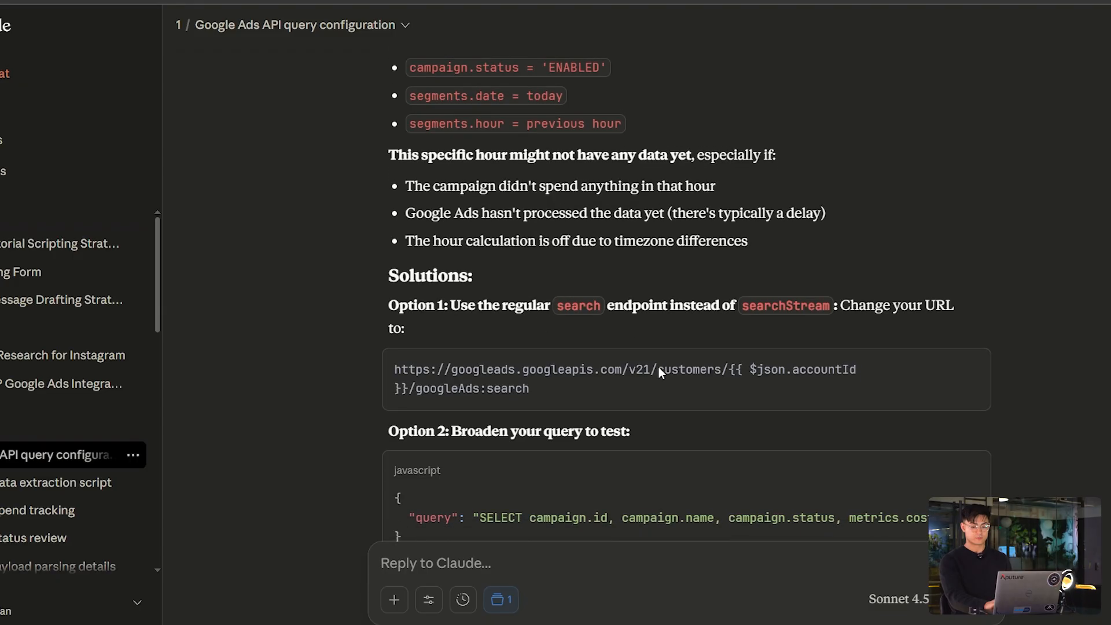
Ask Claude "Will option 1 have it return something even if there is no spend" and read through its suggested query options
{"action": "type", "text": "Will option 1 have it return something even if there is no spe"}
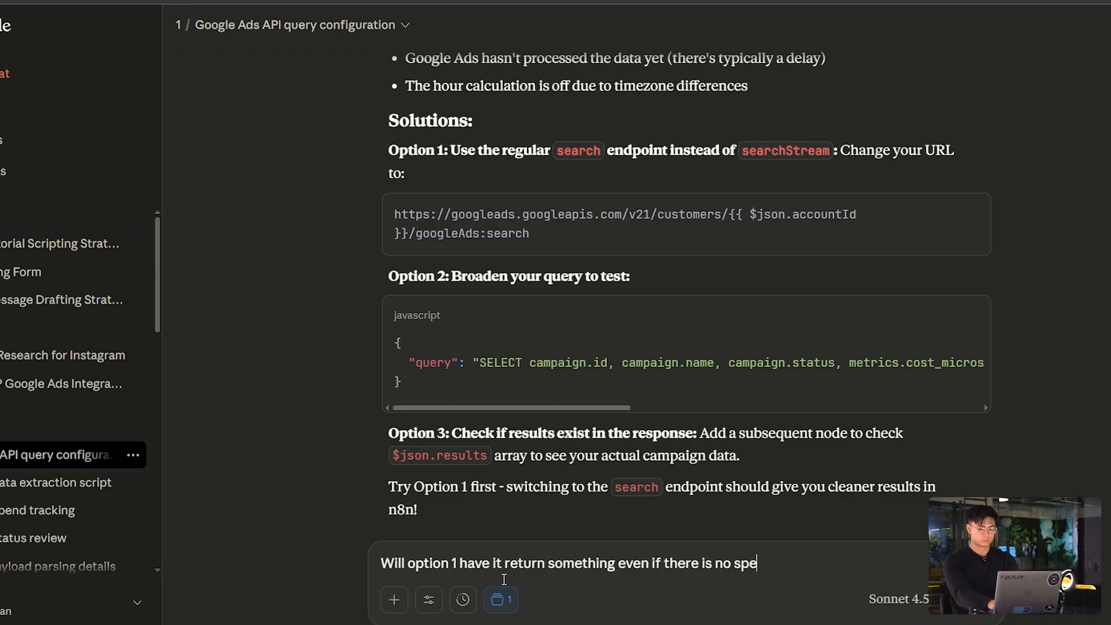
{"action": "type", "text": "nd"}
{"action": "key", "text": "Return"}
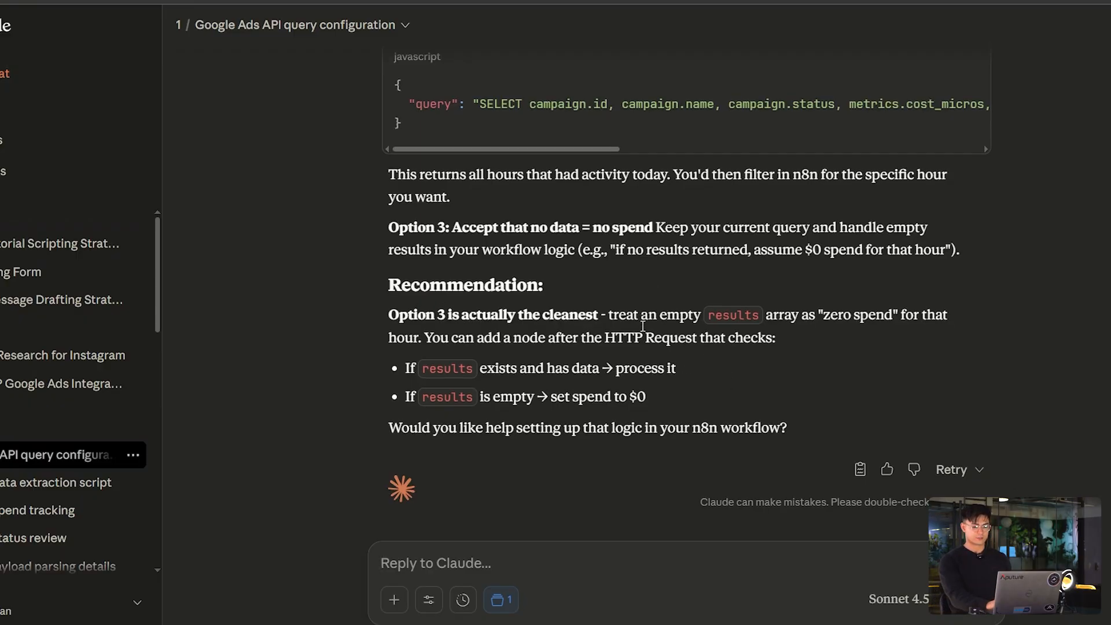
{"action": "scroll", "coordinate": [647, 290], "scroll_direction": "up", "scroll_amount": 3}
{"action": "scroll", "coordinate": [646, 295], "scroll_direction": "up", "scroll_amount": 1}
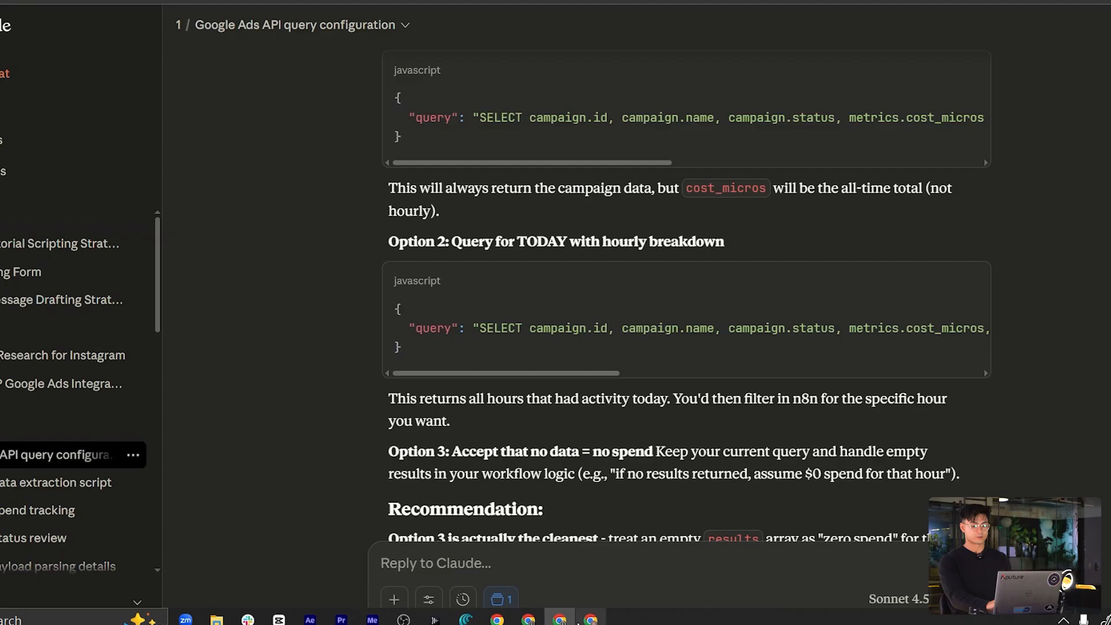
Switch to Google Ads and open the Paid Search-DSA -max$ campaign from the Oct 5, 2025 campaign list
{"action": "mouse_move", "coordinate": [577, 622]}
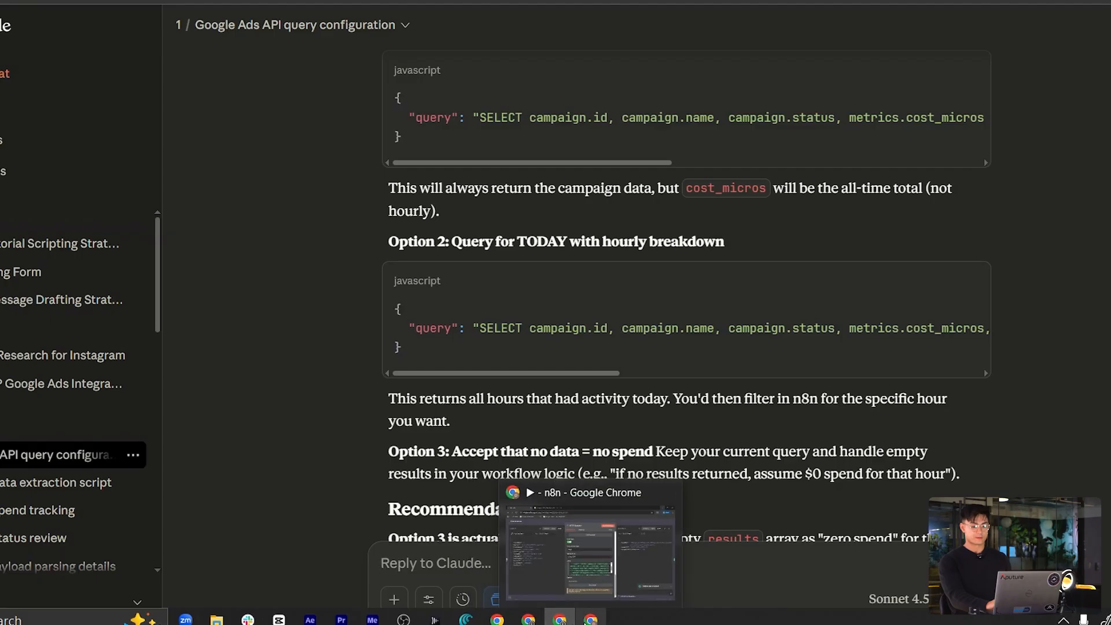
{"action": "left_click", "coordinate": [591, 620]}
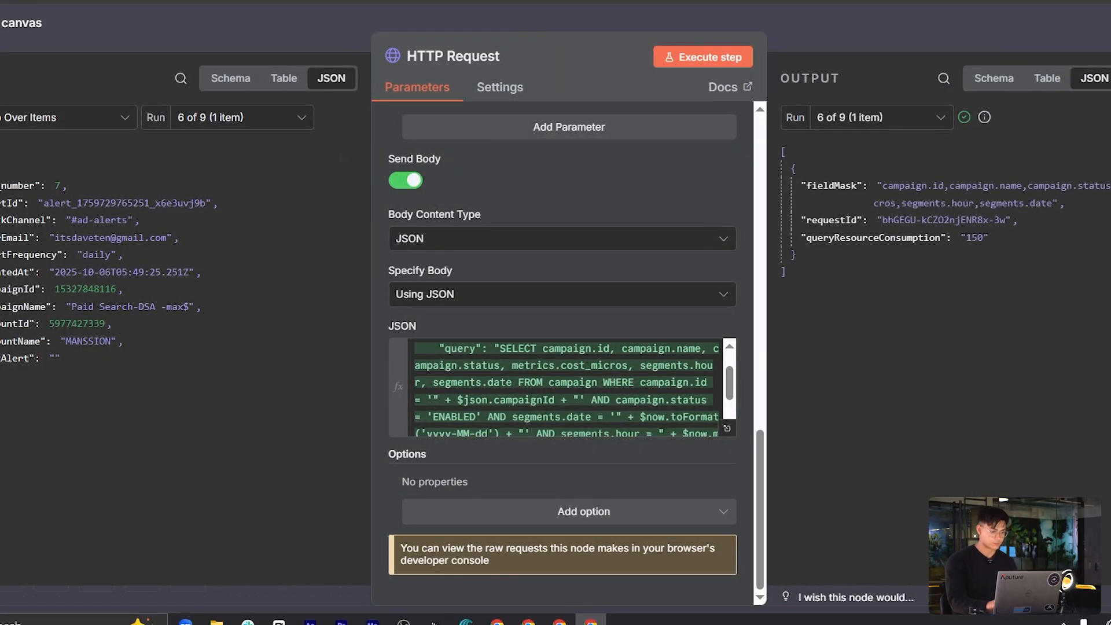
{"action": "key", "text": "ctrl+t"}
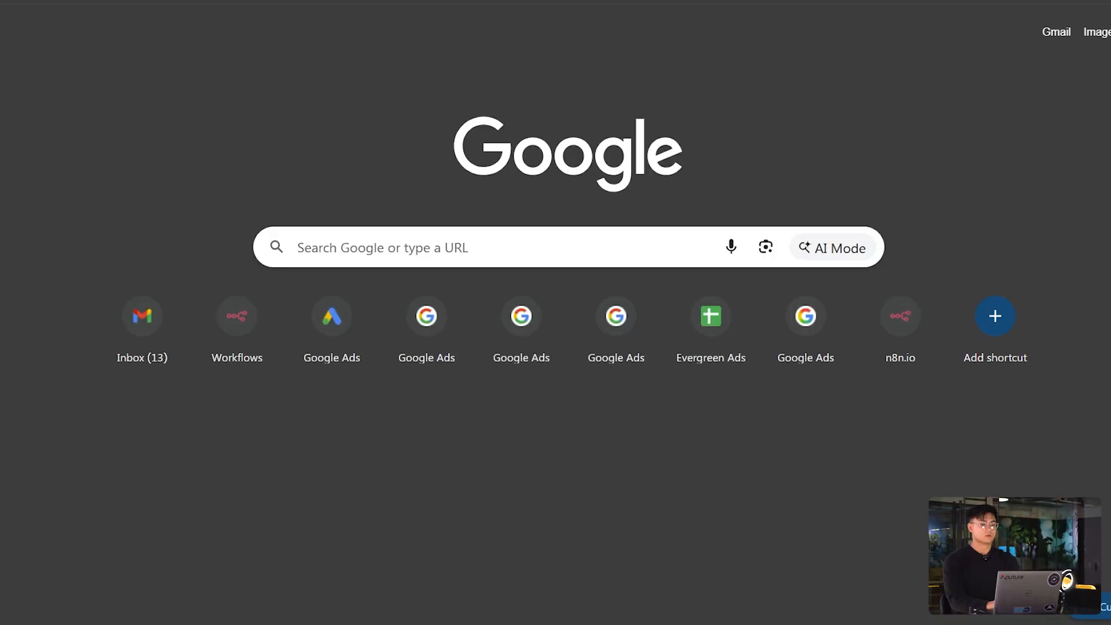
{"action": "left_click", "coordinate": [213, 1]}
{"action": "left_click", "coordinate": [115, 148]}
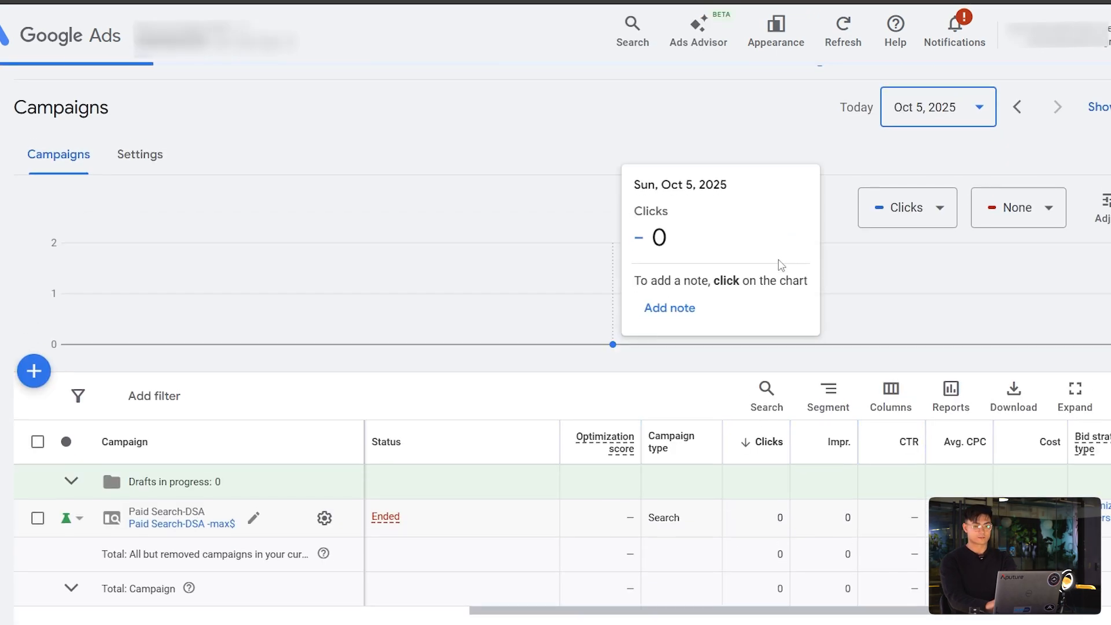
{"action": "mouse_move", "coordinate": [781, 265]}
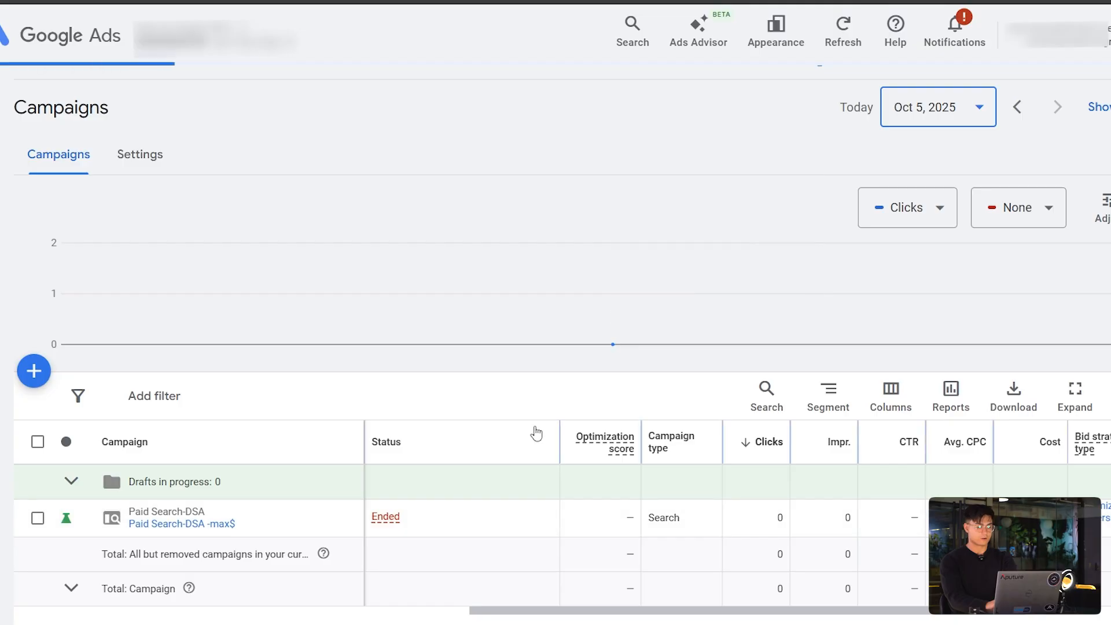
{"action": "left_click", "coordinate": [139, 523]}
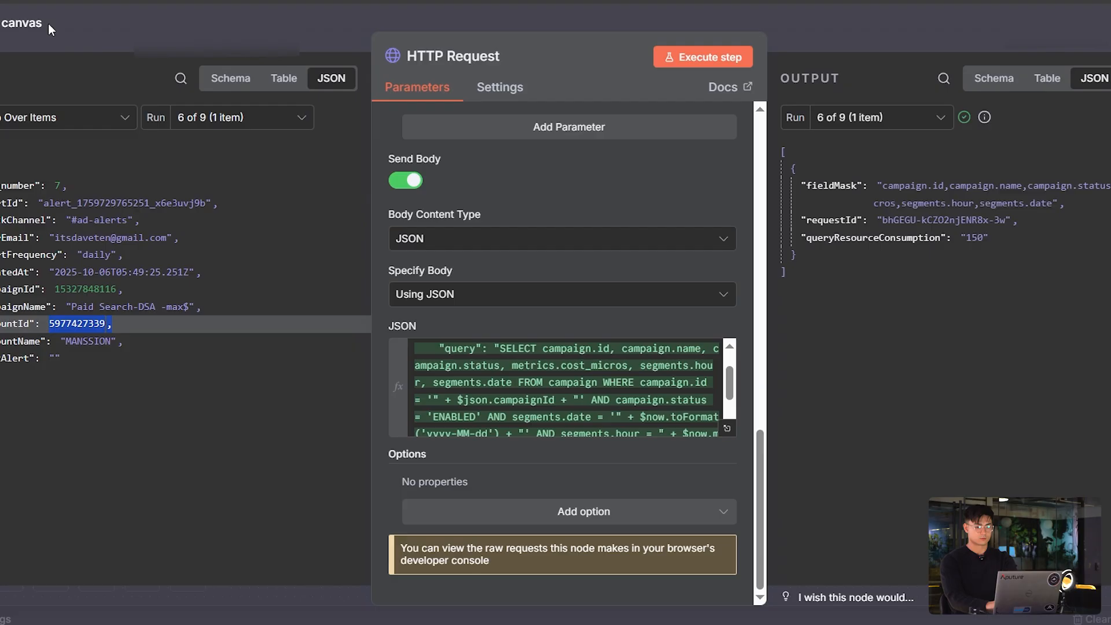
Close the HTTP Request node in n8n, look over the workflow canvas, and review the Paid Search-DSA -max$ ad groups in Google Ads
{"action": "left_click", "coordinate": [51, 29]}
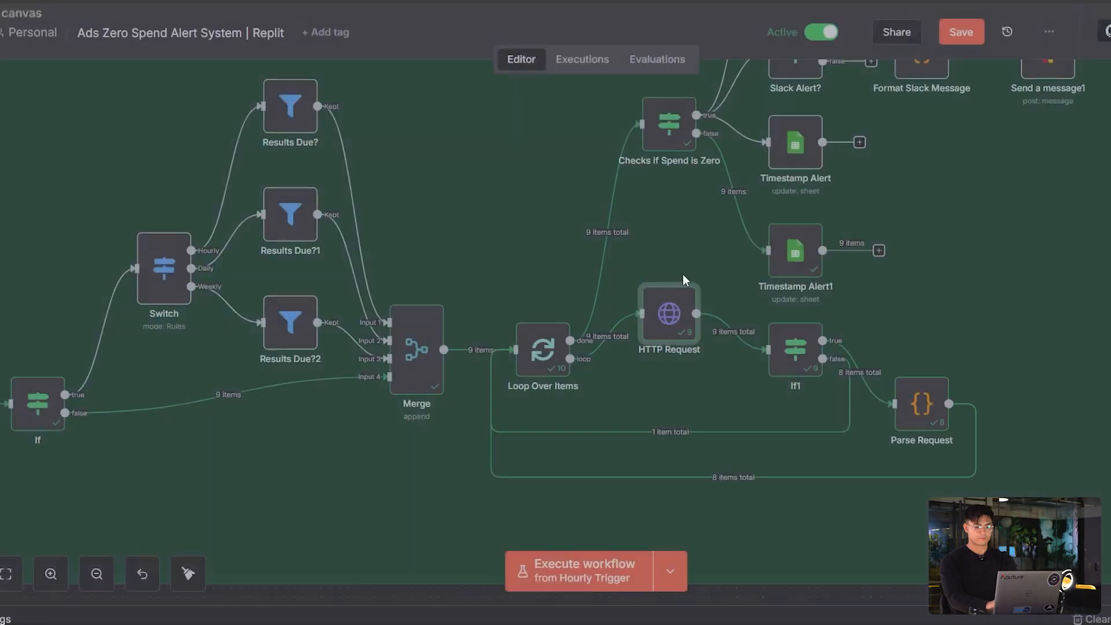
{"action": "scroll", "coordinate": [683, 275], "scroll_direction": "left", "scroll_amount": 5}
{"action": "scroll", "coordinate": [706, 281], "scroll_direction": "down", "scroll_amount": 10}
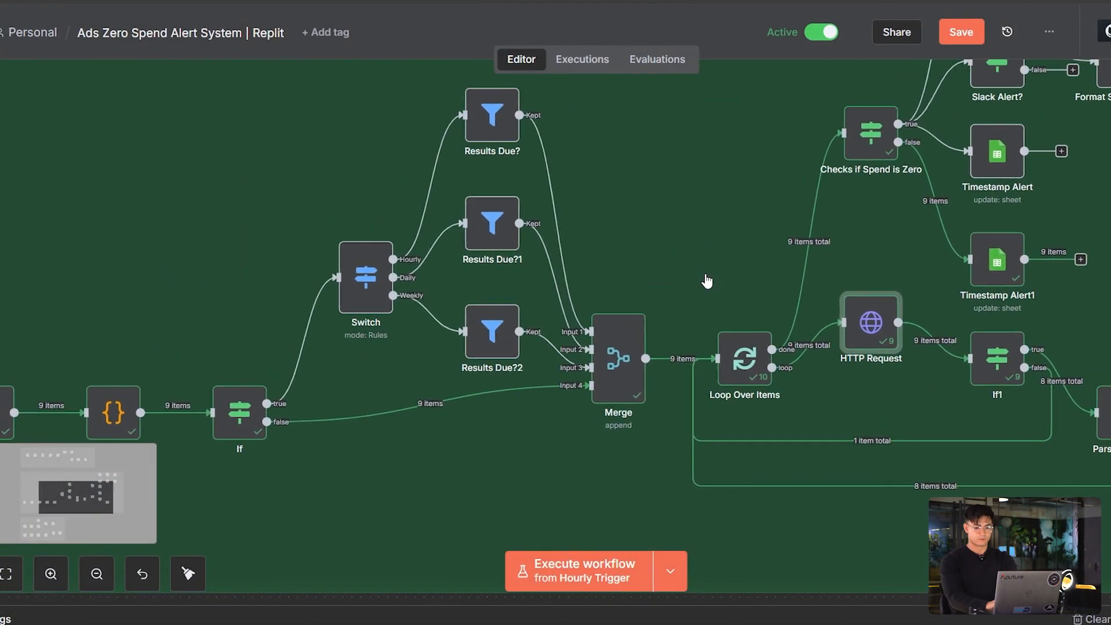
{"action": "scroll", "coordinate": [707, 280], "scroll_direction": "down", "scroll_amount": 3}
{"action": "scroll", "coordinate": [707, 280], "scroll_direction": "left", "scroll_amount": 6}
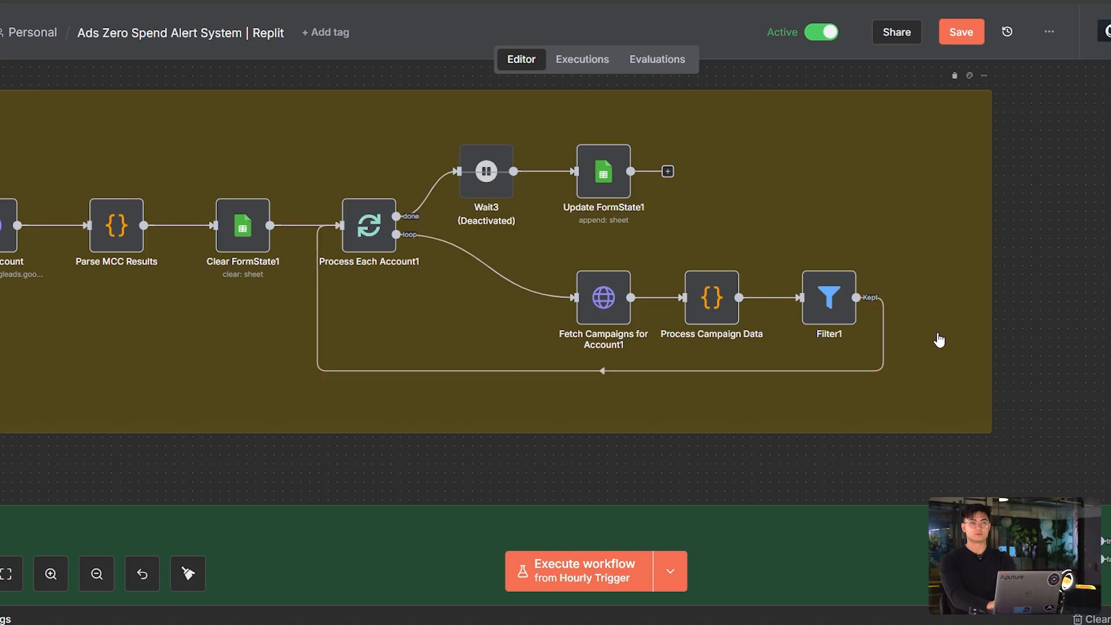
{"action": "scroll", "coordinate": [938, 340], "scroll_direction": "down", "scroll_amount": 10}
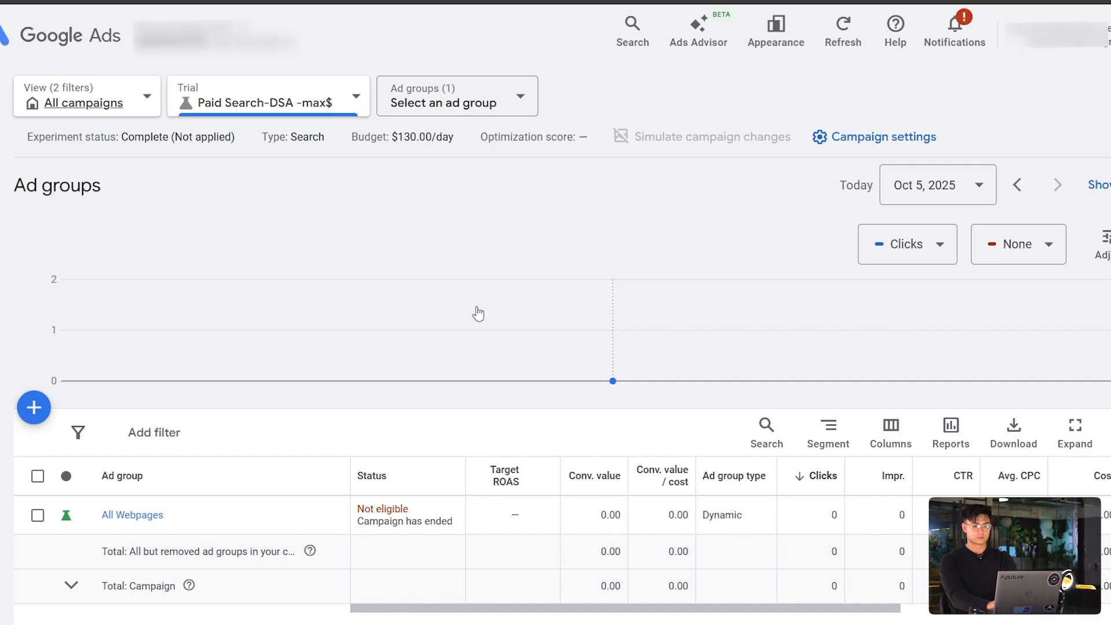
{"action": "scroll", "coordinate": [463, 405], "scroll_direction": "down", "scroll_amount": 1}
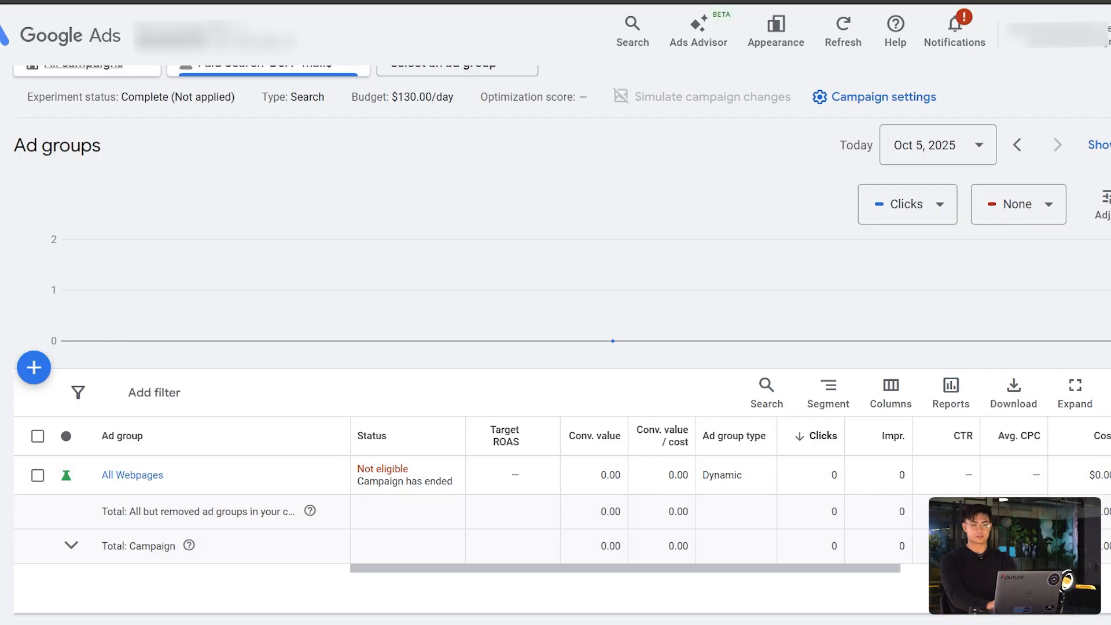
Return to the n8n workflow and review the conditions of the Checks if Spend is Zero node
{"action": "left_click", "coordinate": [173, 1]}
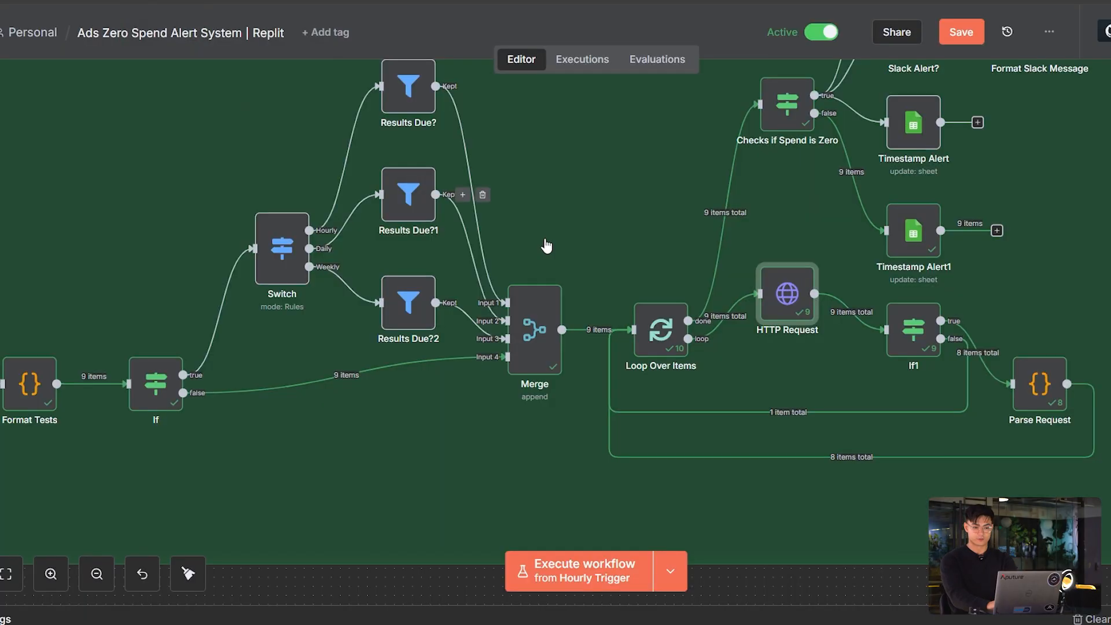
{"action": "scroll", "coordinate": [792, 420], "scroll_direction": "right", "scroll_amount": 1}
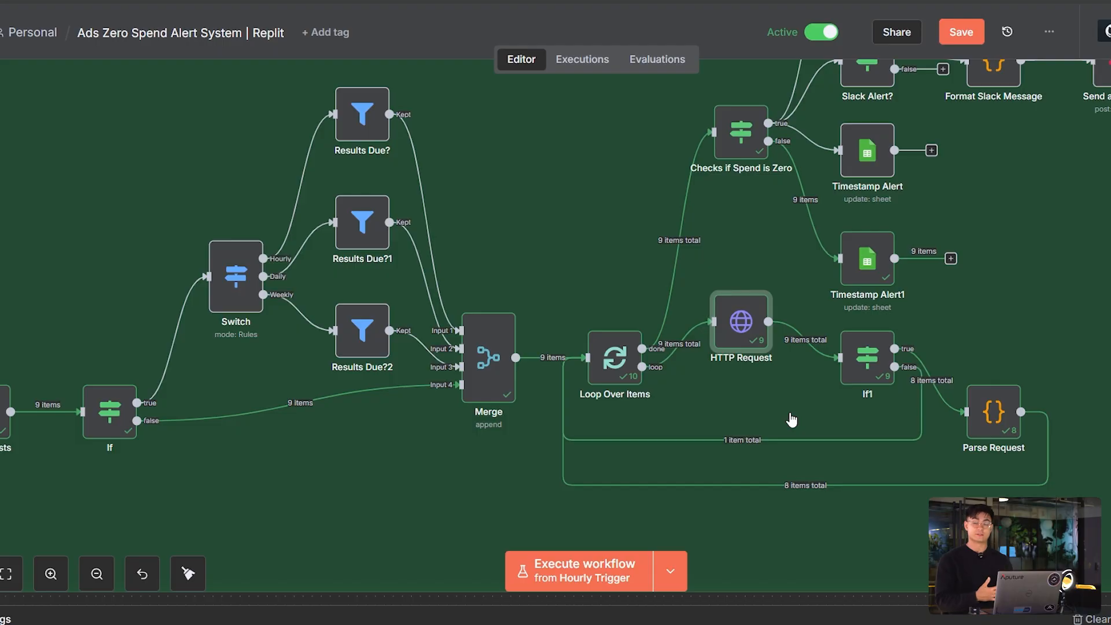
{"action": "scroll", "coordinate": [792, 420], "scroll_direction": "up", "scroll_amount": 3}
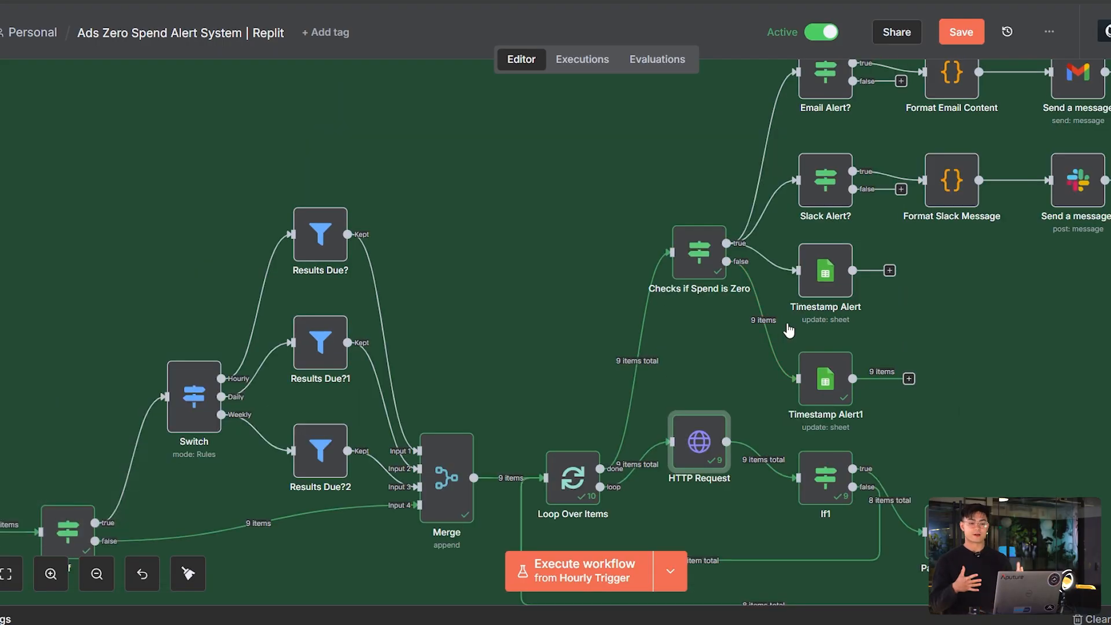
{"action": "scroll", "coordinate": [897, 312], "scroll_direction": "up", "scroll_amount": 2}
{"action": "scroll", "coordinate": [897, 313], "scroll_direction": "right", "scroll_amount": 3}
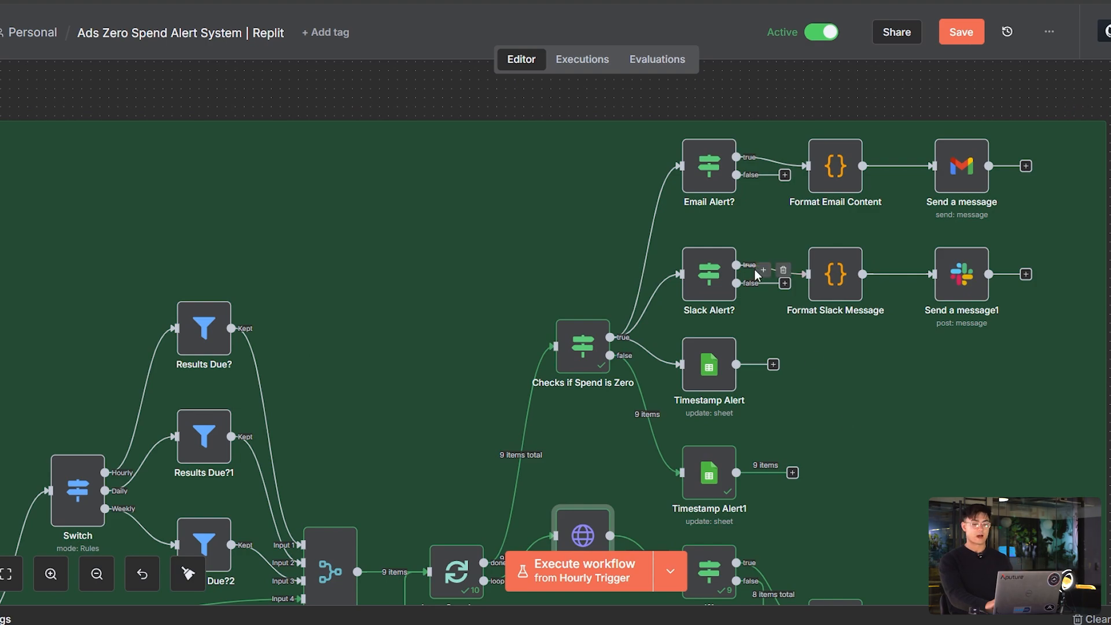
{"action": "double_click", "coordinate": [590, 349]}
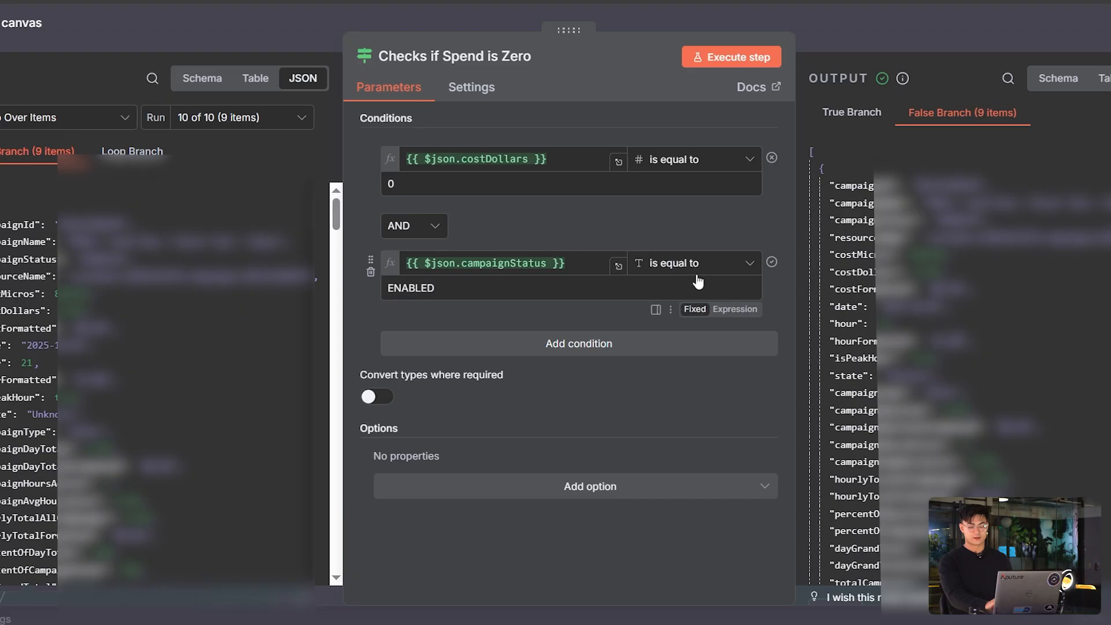
{"action": "left_click", "coordinate": [20, 26]}
Inspect the conditions of the Email Alert? and Slack Alert? nodes, closing each one after viewing
{"action": "scroll", "coordinate": [662, 197], "scroll_direction": "up", "scroll_amount": 3}
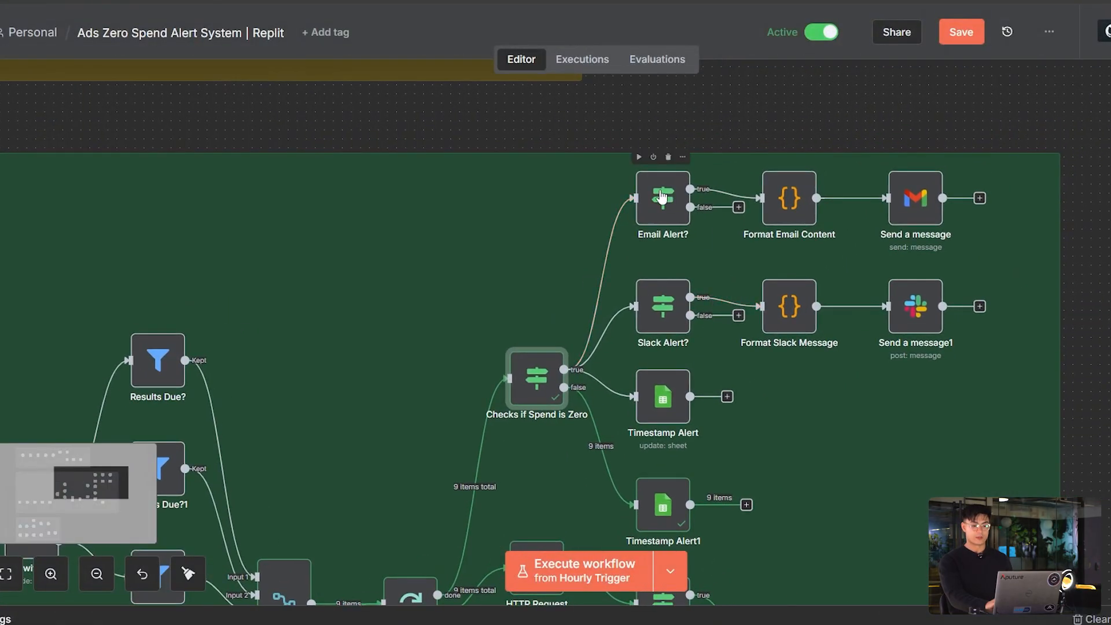
{"action": "left_click", "coordinate": [662, 197]}
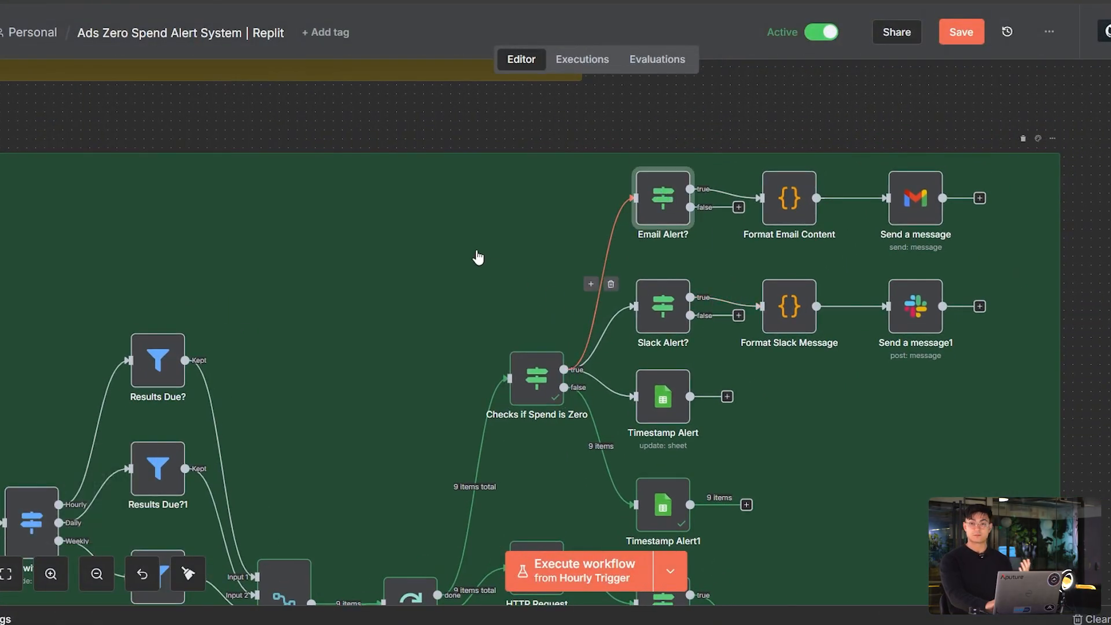
{"action": "double_click", "coordinate": [649, 206]}
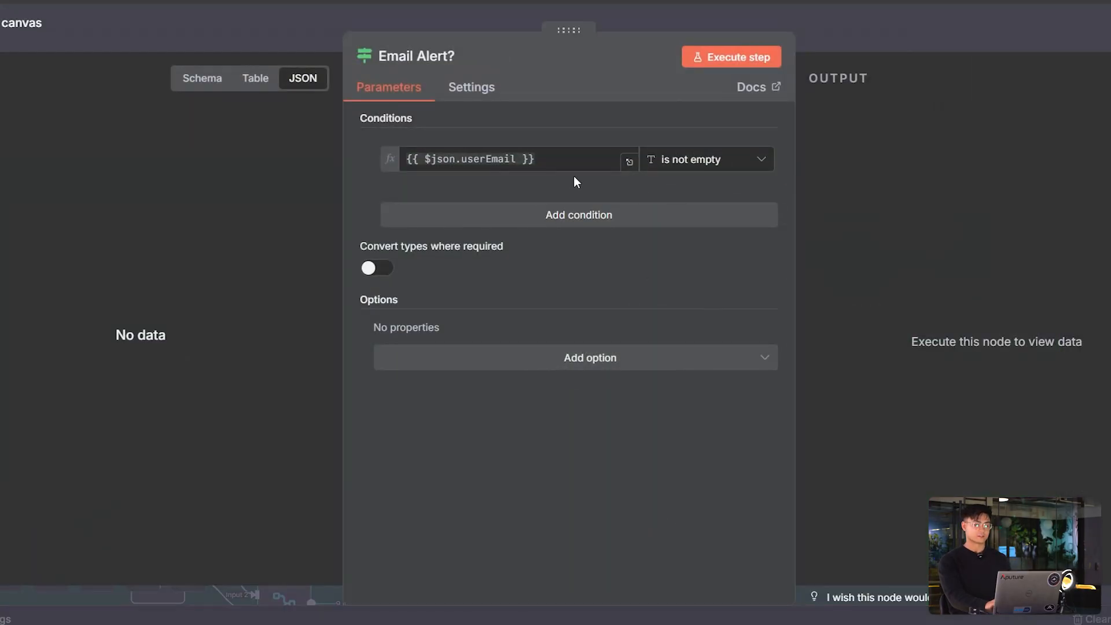
{"action": "left_click", "coordinate": [18, 24]}
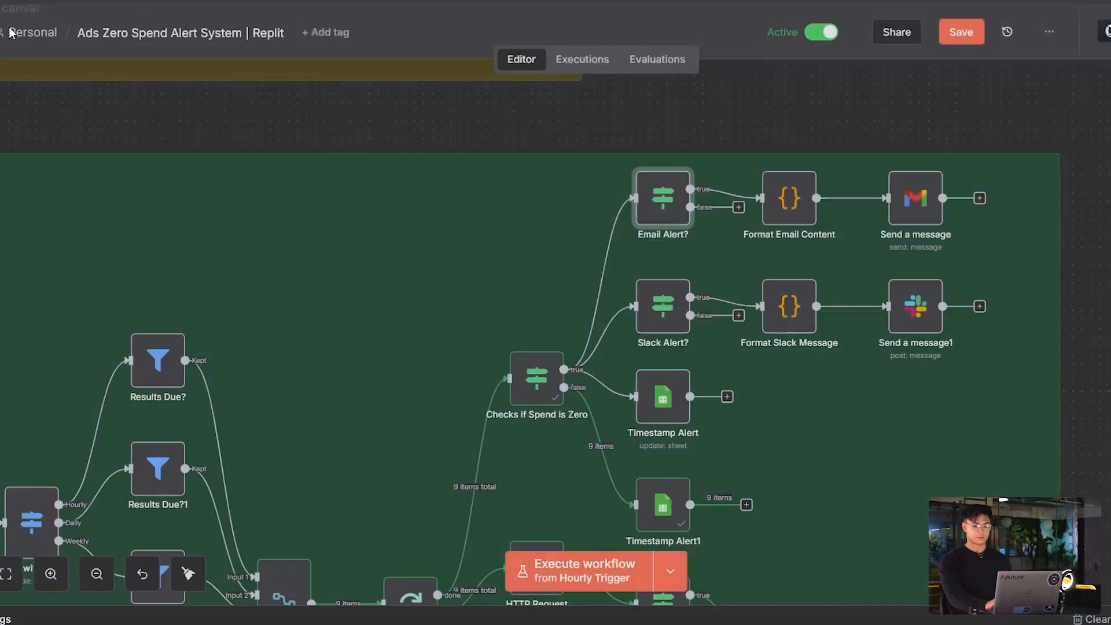
{"action": "double_click", "coordinate": [666, 310]}
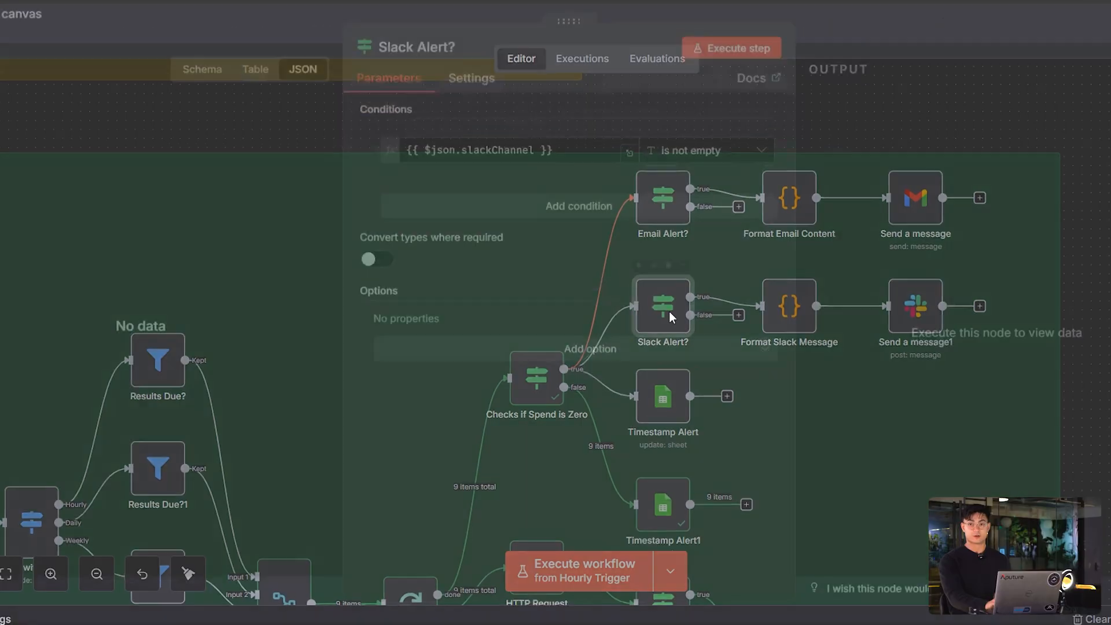
{"action": "left_click", "coordinate": [13, 24]}
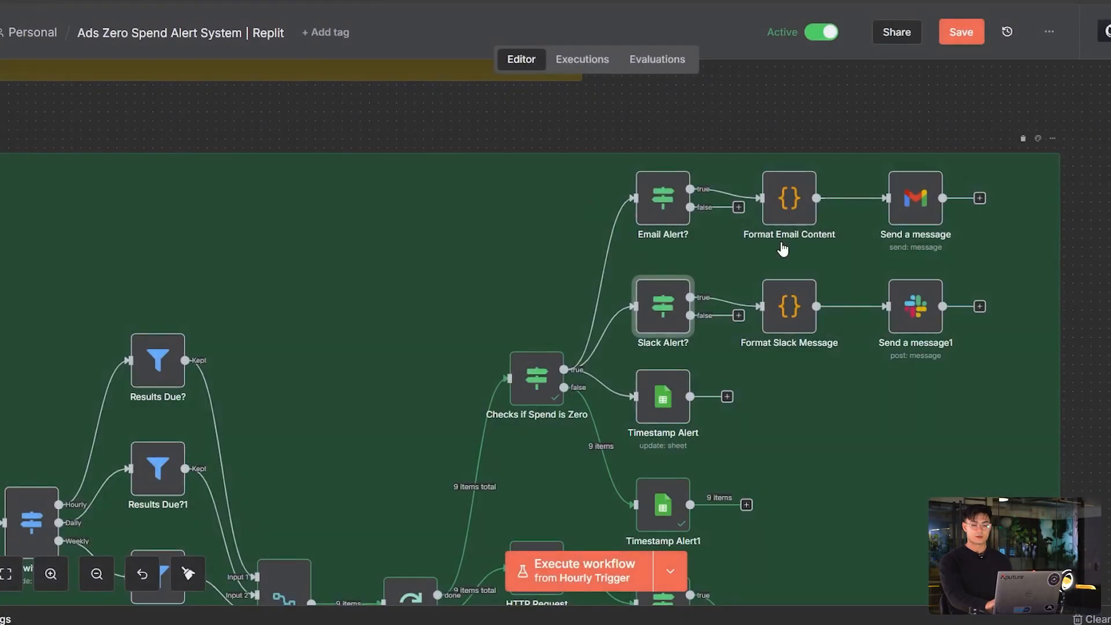
Review the returned fields at the end of the Format Email Content node's JavaScript, then return to the canvas
{"action": "scroll", "coordinate": [641, 199], "scroll_direction": "right", "scroll_amount": 4}
{"action": "double_click", "coordinate": [640, 199]}
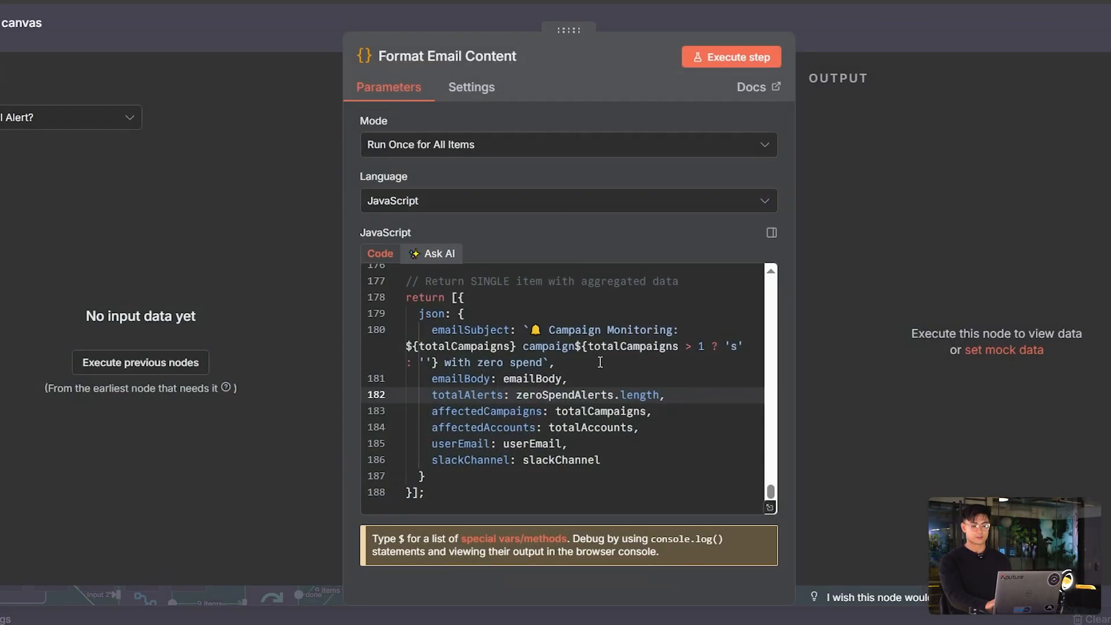
{"action": "left_click", "coordinate": [611, 480]}
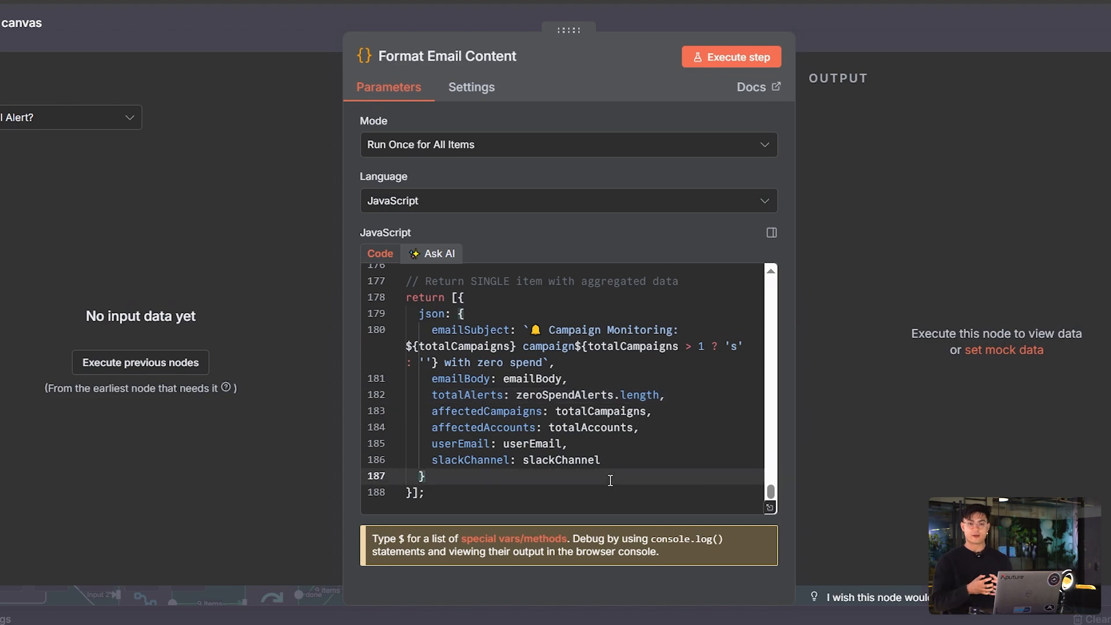
{"action": "left_click", "coordinate": [2, 30]}
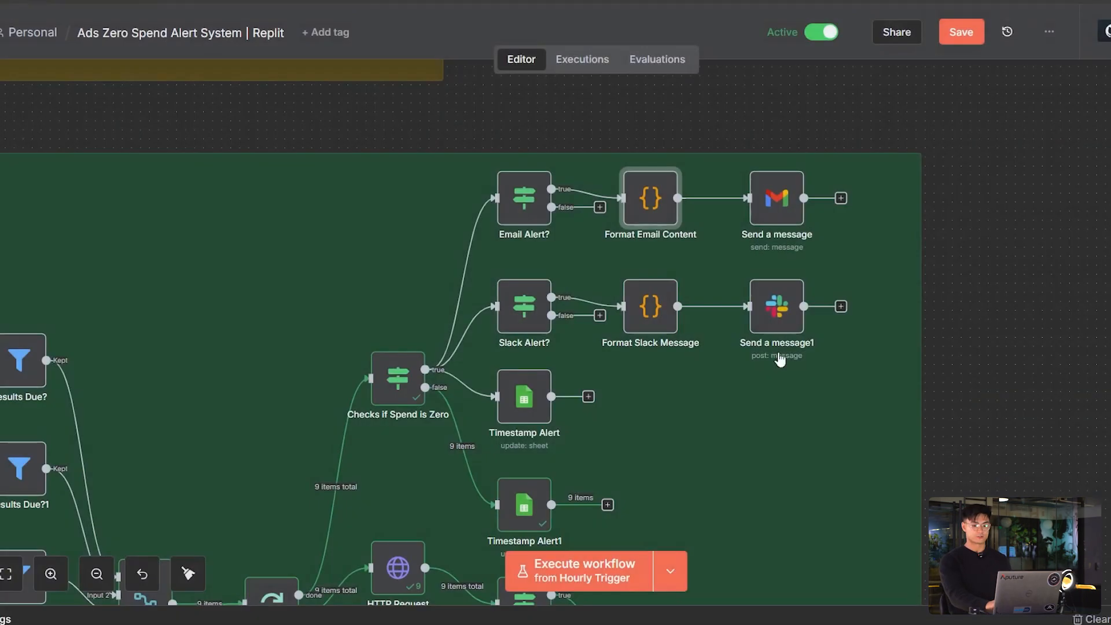
Switch to the Gmail inbox and read the All Zero Spend Alerts Cleared email dated Oct 5, 2025, 7:13 PM PST
{"action": "scroll", "coordinate": [823, 328], "scroll_direction": "right", "scroll_amount": 1}
{"action": "mouse_move", "coordinate": [560, 619]}
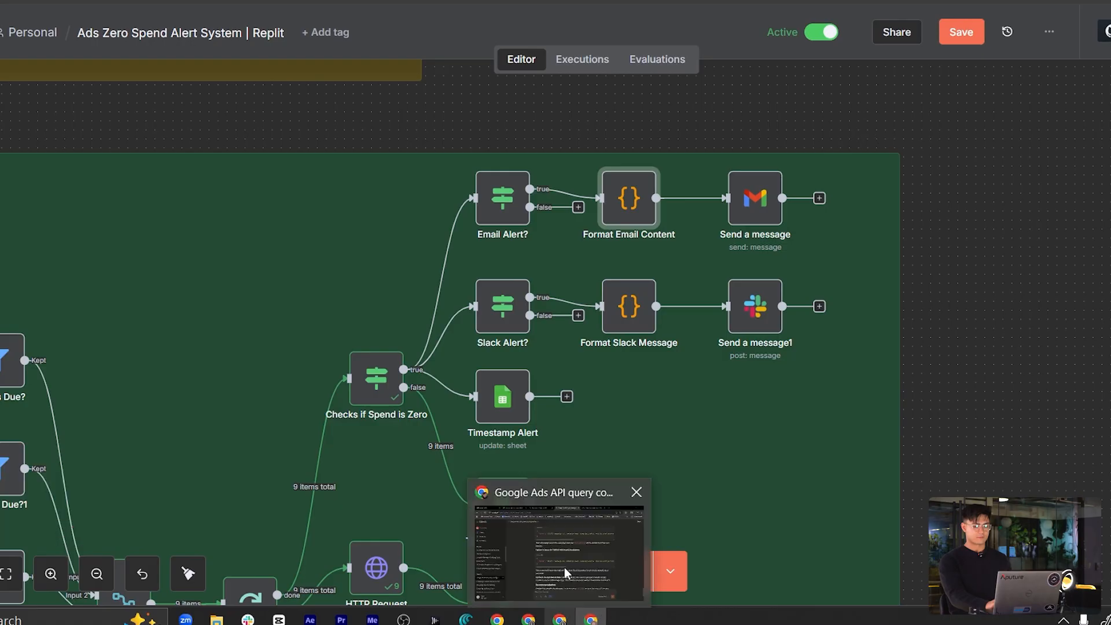
{"action": "right_click", "coordinate": [564, 567]}
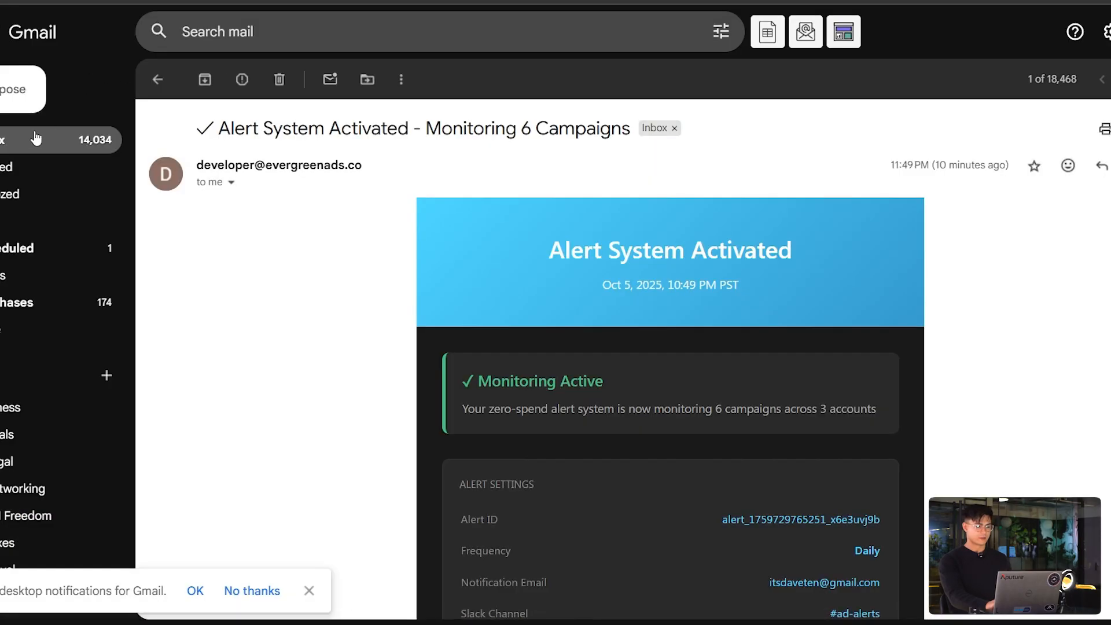
{"action": "left_click", "coordinate": [34, 139]}
{"action": "scroll", "coordinate": [440, 336], "scroll_direction": "down", "scroll_amount": 2}
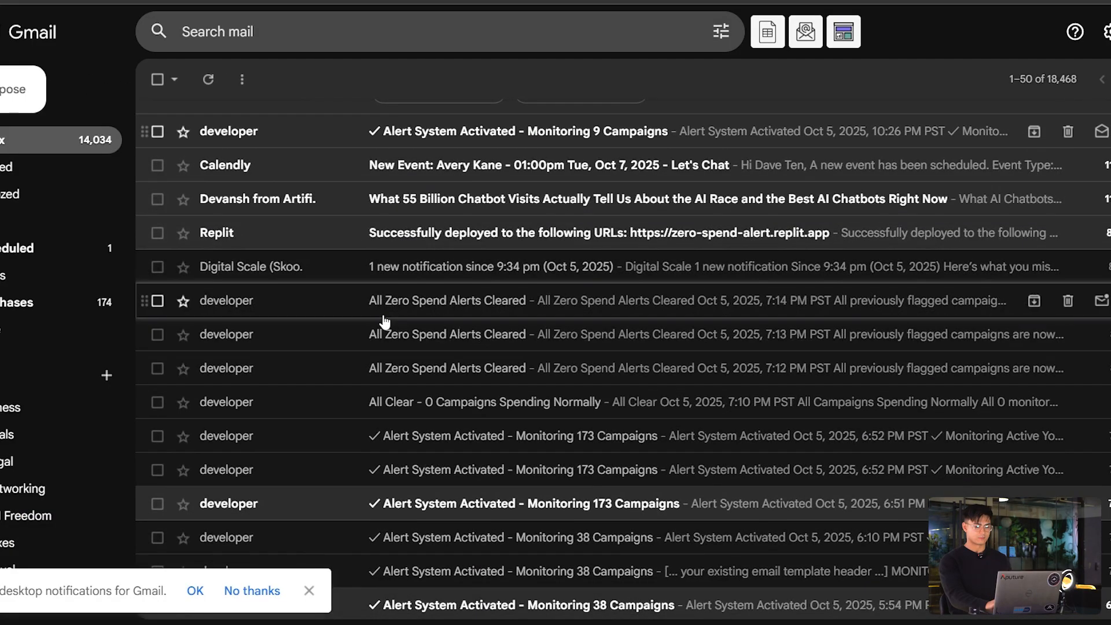
{"action": "scroll", "coordinate": [385, 319], "scroll_direction": "down", "scroll_amount": 1}
{"action": "scroll", "coordinate": [385, 320], "scroll_direction": "down", "scroll_amount": 1}
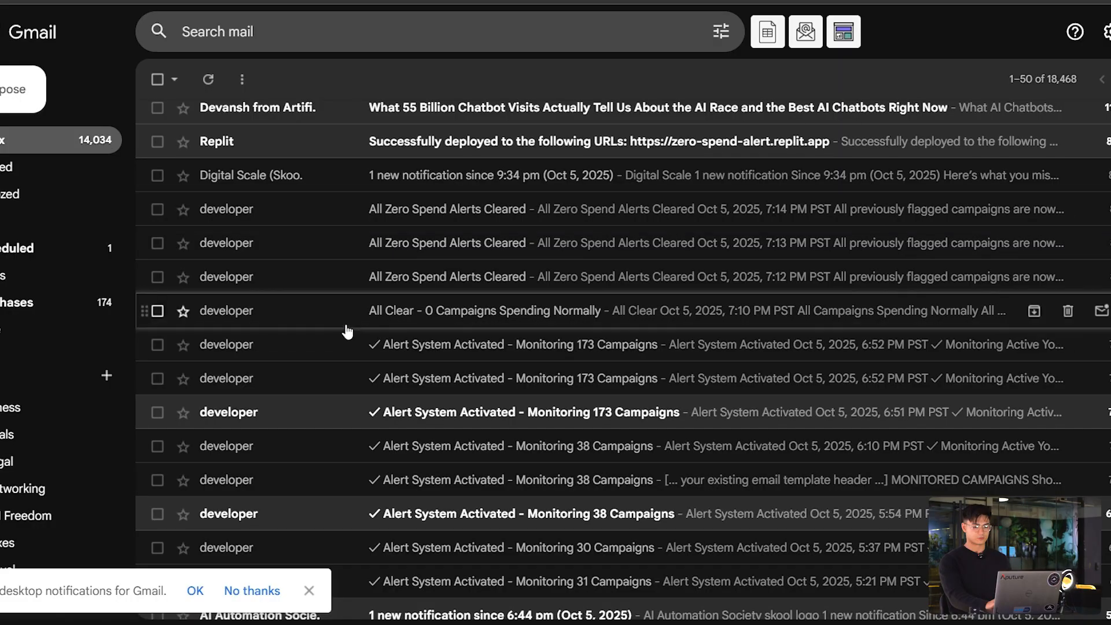
{"action": "scroll", "coordinate": [345, 327], "scroll_direction": "down", "scroll_amount": 1}
{"action": "left_click", "coordinate": [322, 207]}
{"action": "scroll", "coordinate": [517, 303], "scroll_direction": "down", "scroll_amount": 1}
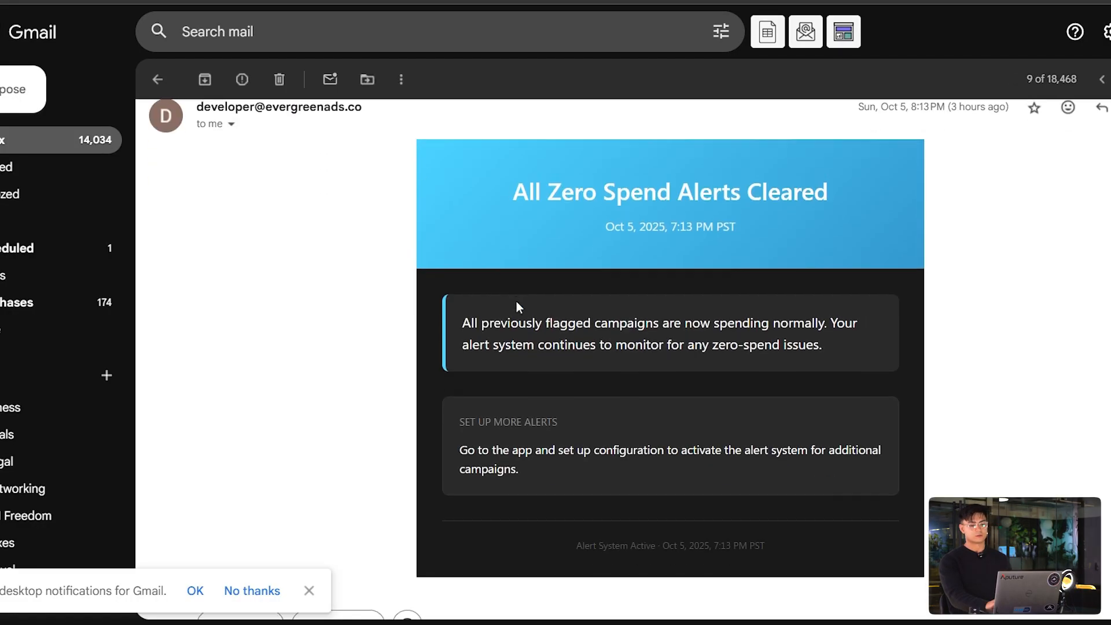
{"action": "scroll", "coordinate": [516, 301], "scroll_direction": "up", "scroll_amount": 1}
Go back to the inbox and read the 4:28 PM PST email titled "Campaign Monitoring: 1 campaign with zero spend"
{"action": "left_click", "coordinate": [148, 85]}
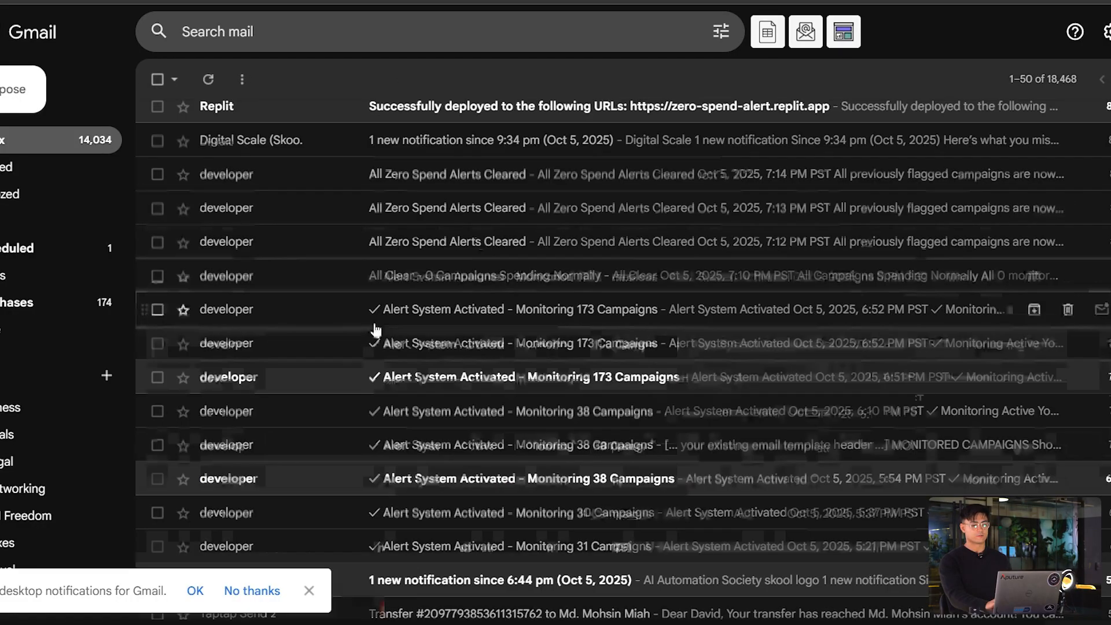
{"action": "scroll", "coordinate": [376, 330], "scroll_direction": "down", "scroll_amount": 8}
{"action": "scroll", "coordinate": [382, 371], "scroll_direction": "up", "scroll_amount": 3}
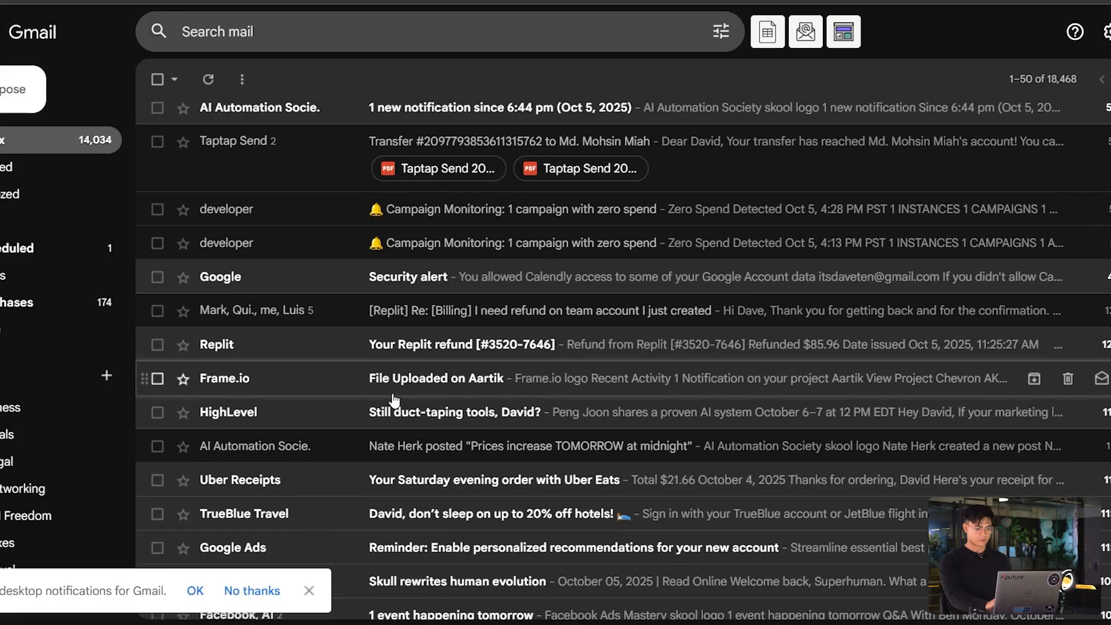
{"action": "scroll", "coordinate": [390, 289], "scroll_direction": "down", "scroll_amount": 3}
{"action": "left_click", "coordinate": [389, 167]}
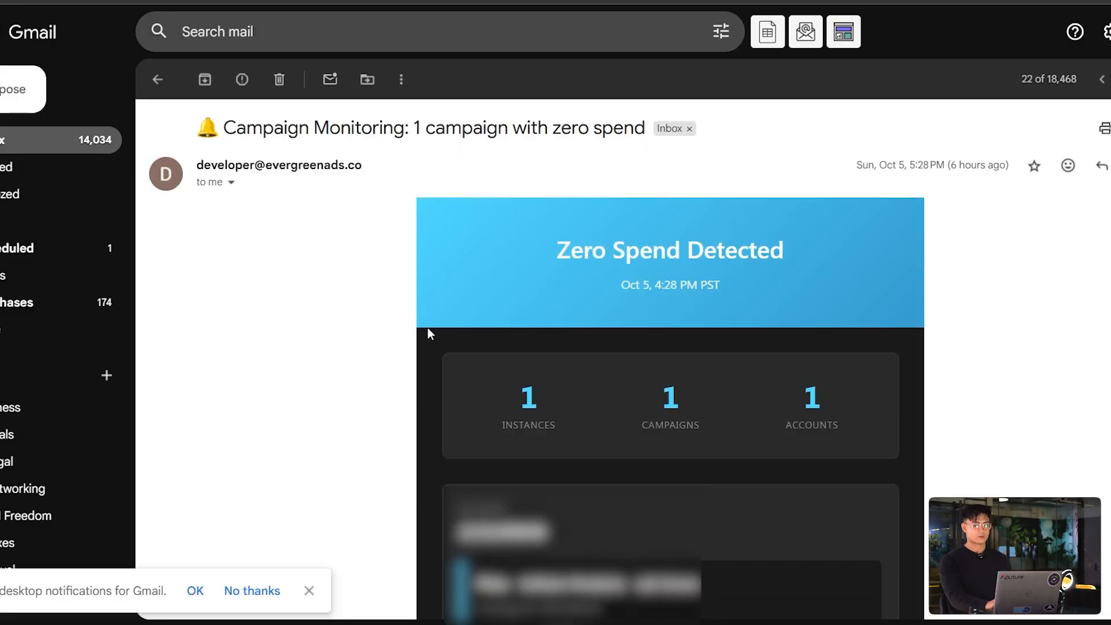
{"action": "scroll", "coordinate": [370, 260], "scroll_direction": "down", "scroll_amount": 1}
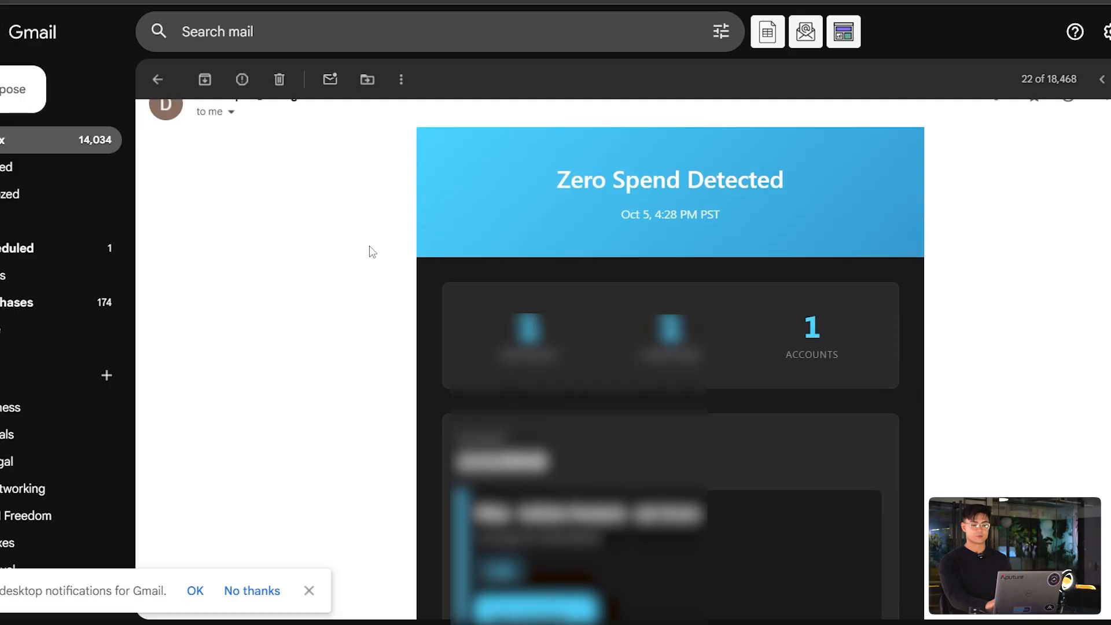
{"action": "scroll", "coordinate": [372, 251], "scroll_direction": "down", "scroll_amount": 2}
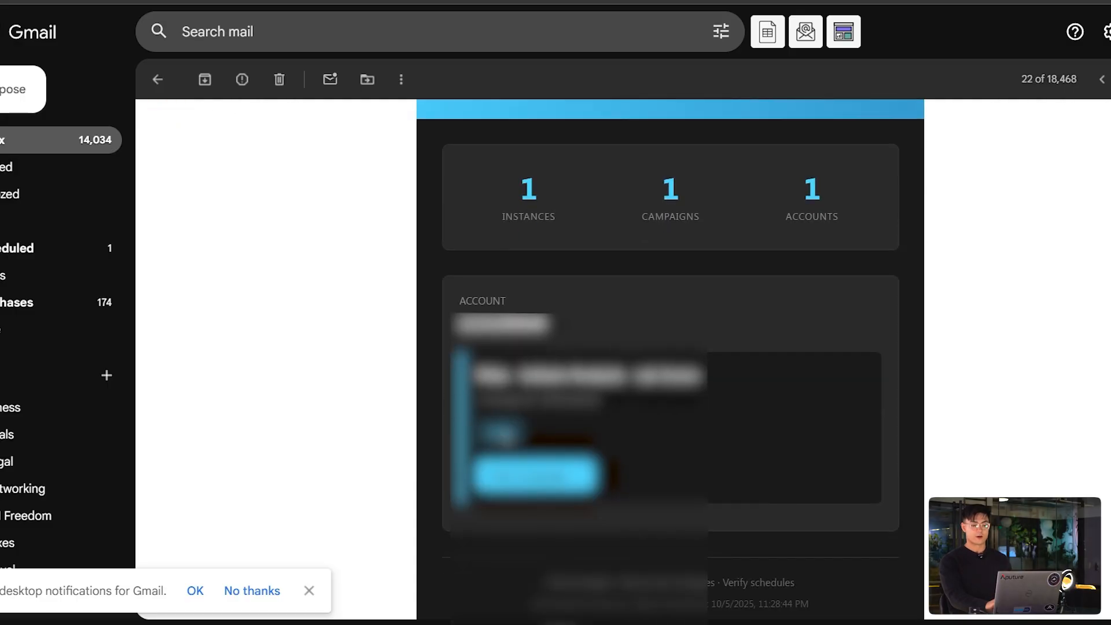
Copy the View Campaign link from the zero spend email, open it in another browser window, and return to the top of the email
{"action": "right_click", "coordinate": [518, 484]}
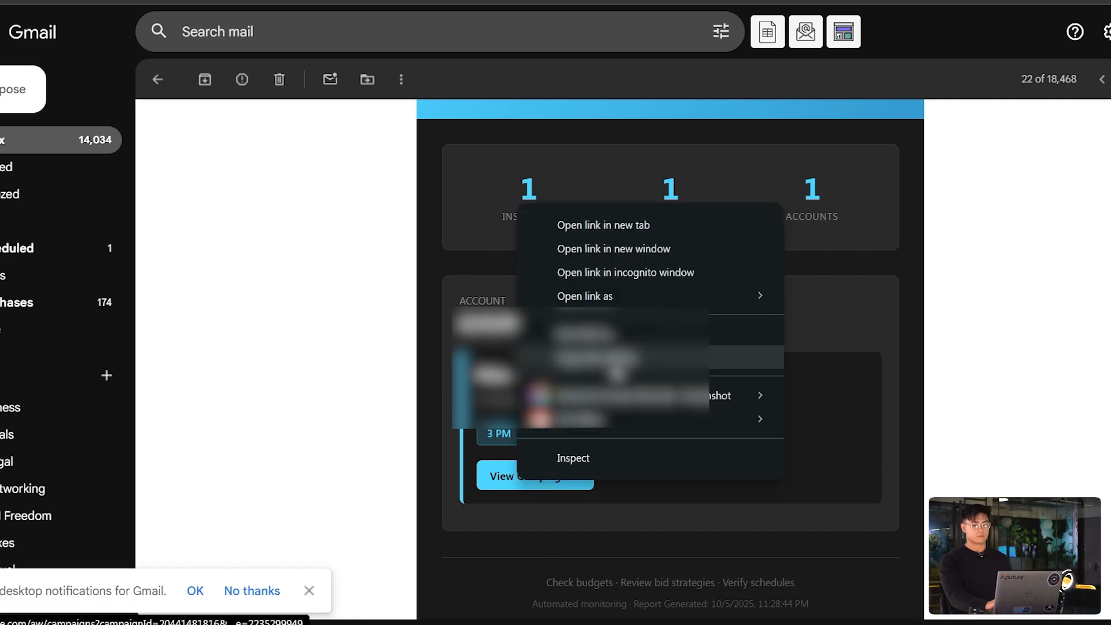
{"action": "left_click", "coordinate": [578, 363]}
{"action": "left_click", "coordinate": [590, 616]}
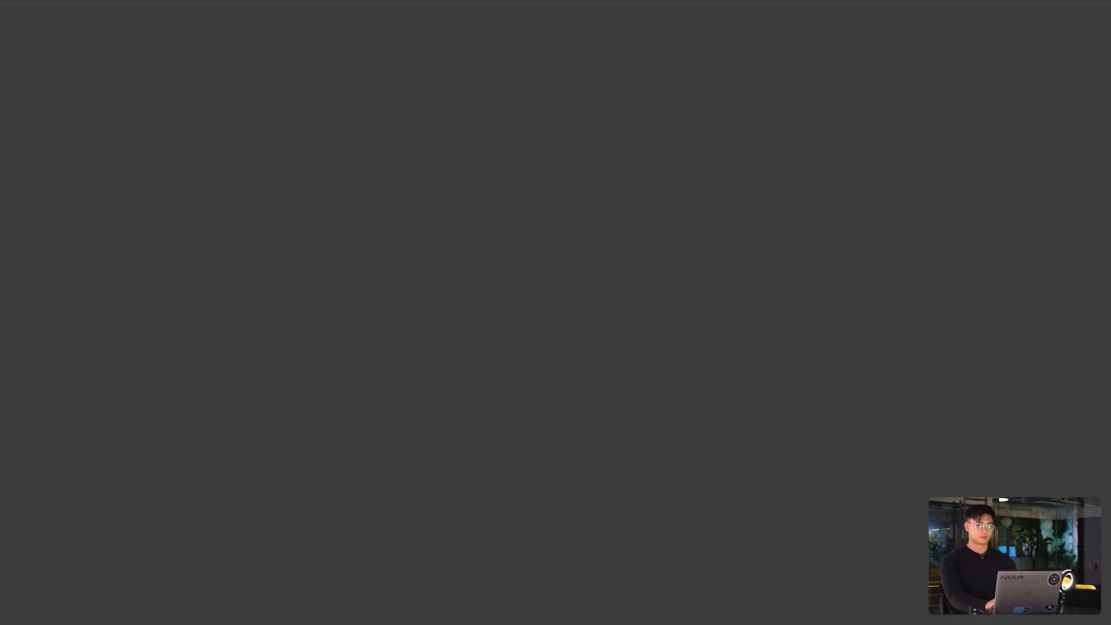
{"action": "key", "text": "ctrl+v"}
{"action": "key", "text": "Return"}
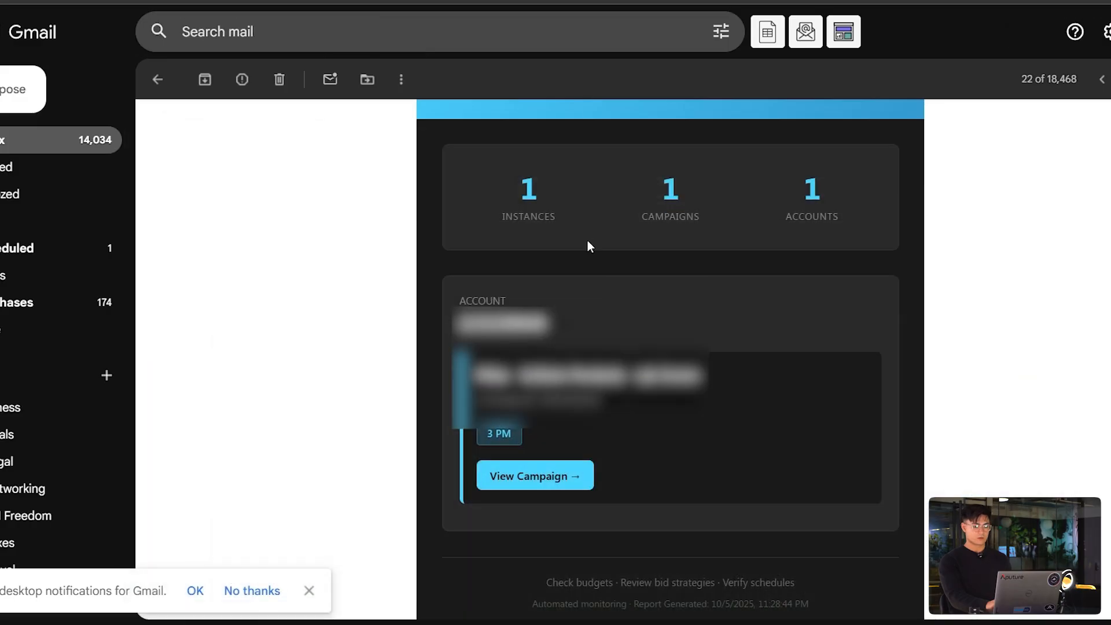
{"action": "scroll", "coordinate": [588, 241], "scroll_direction": "up", "scroll_amount": 4}
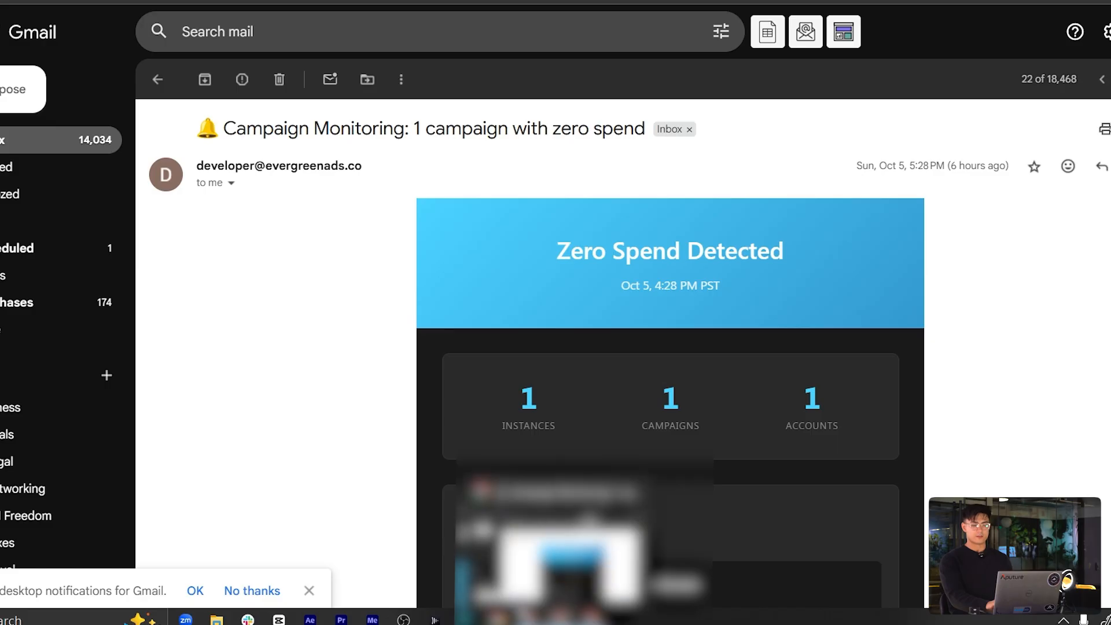
Switch to the n8n workflow and review the overall layout of its Alert Trigger, Webhook and Form State sections
{"action": "mouse_move", "coordinate": [591, 619]}
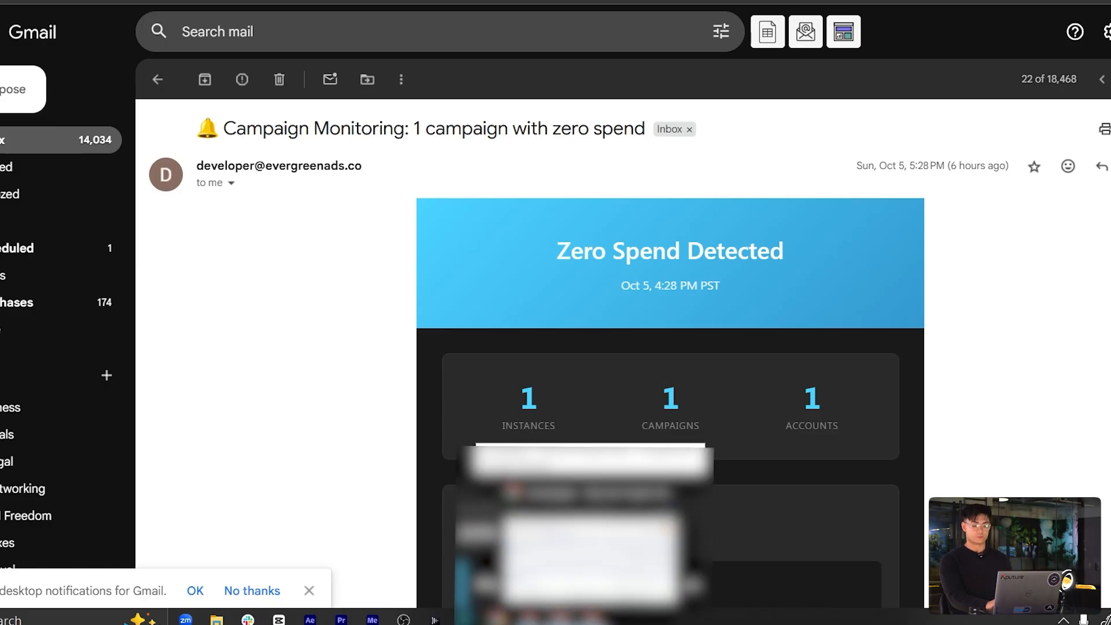
{"action": "left_click", "coordinate": [590, 559]}
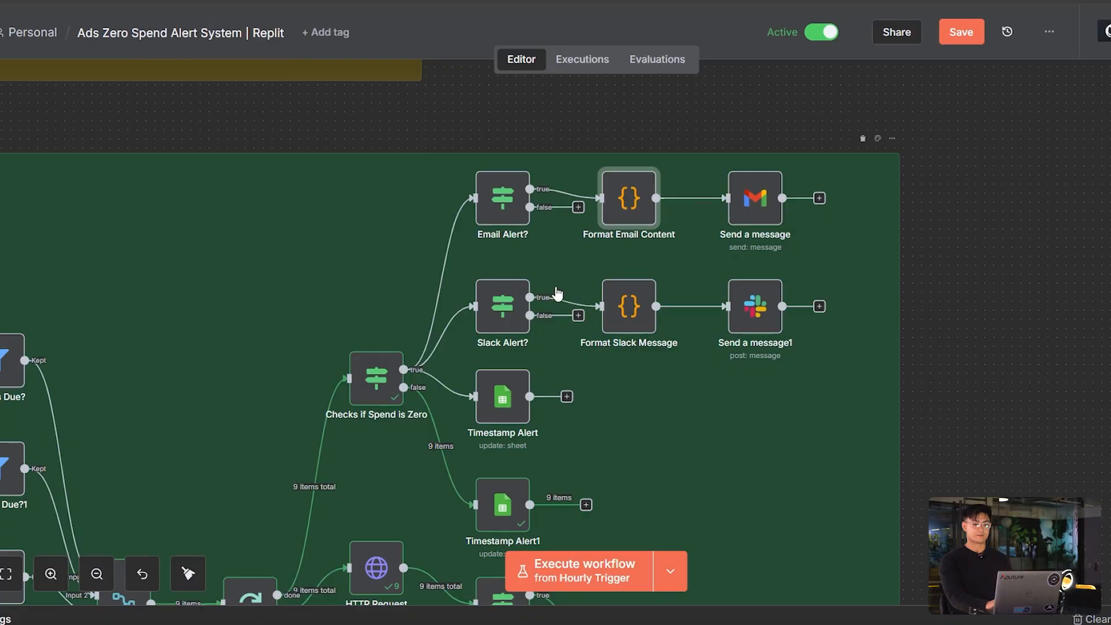
{"action": "scroll", "coordinate": [115, 564], "scroll_direction": "down", "scroll_amount": 5}
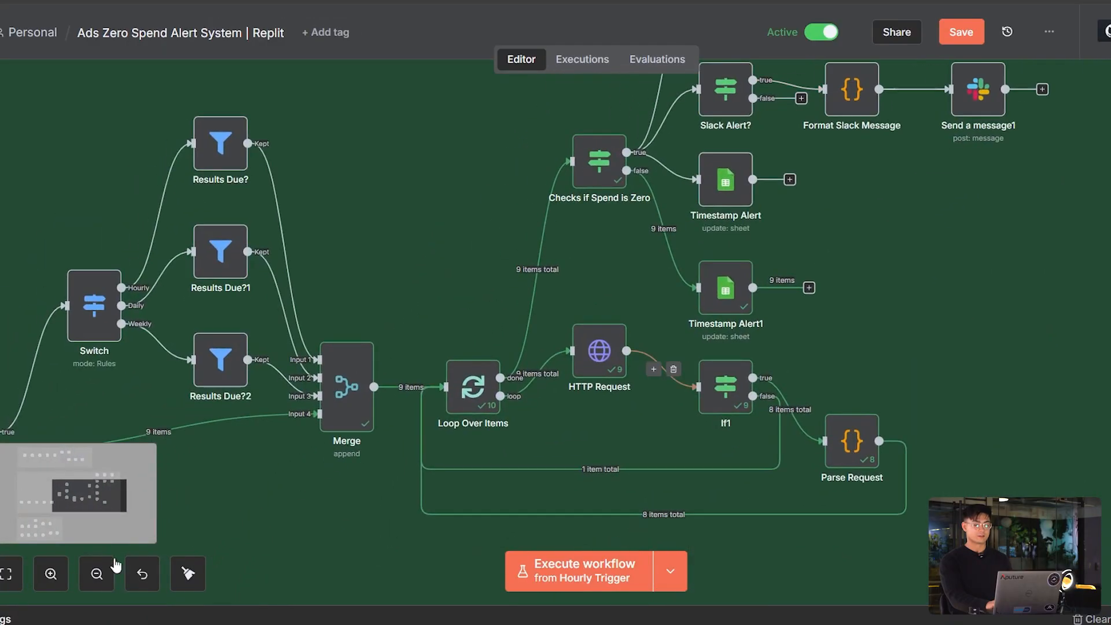
{"action": "left_click", "coordinate": [96, 573]}
{"action": "left_click", "coordinate": [97, 574]}
{"action": "scroll", "coordinate": [435, 385], "scroll_direction": "left", "scroll_amount": 5}
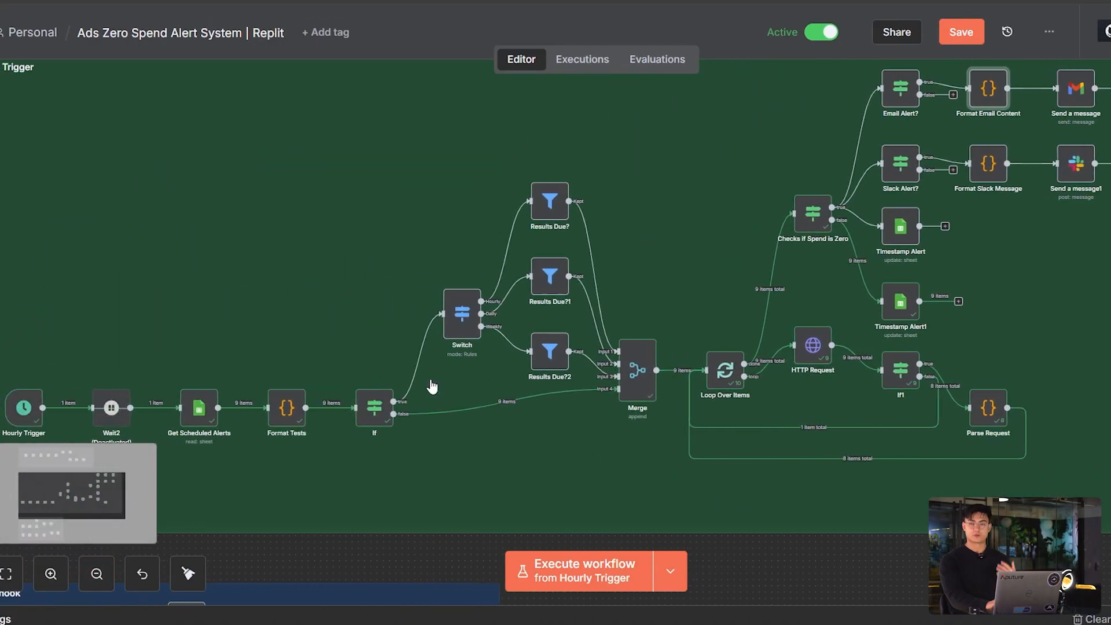
{"action": "scroll", "coordinate": [432, 386], "scroll_direction": "up", "scroll_amount": 1}
{"action": "double_click", "coordinate": [97, 573]}
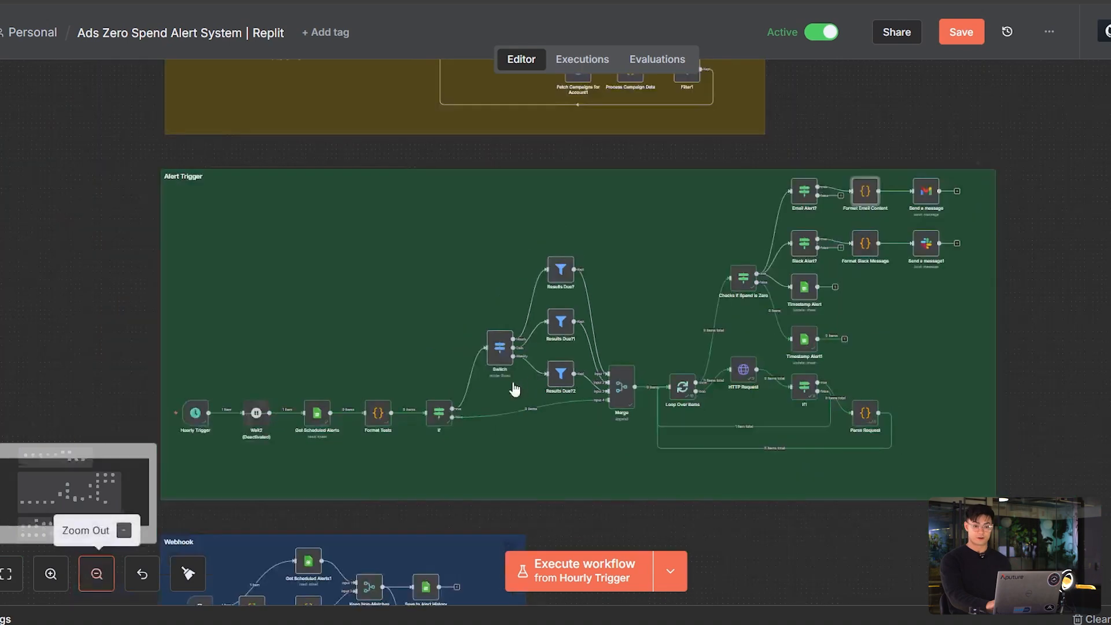
{"action": "scroll", "coordinate": [515, 389], "scroll_direction": "down", "scroll_amount": 3}
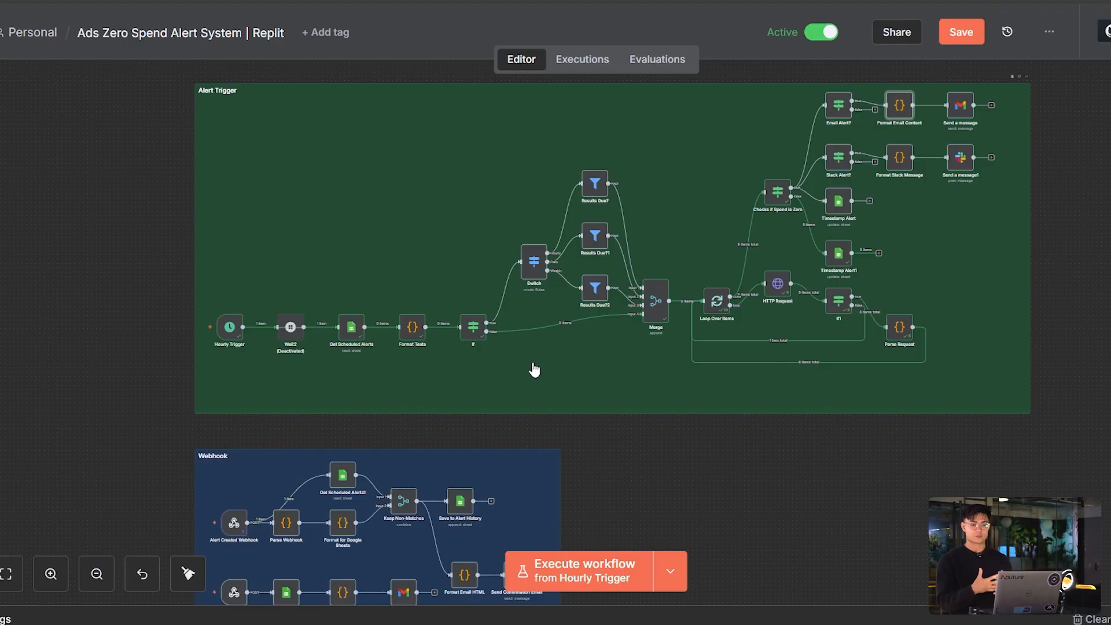
{"action": "scroll", "coordinate": [873, 241], "scroll_direction": "up", "scroll_amount": 4}
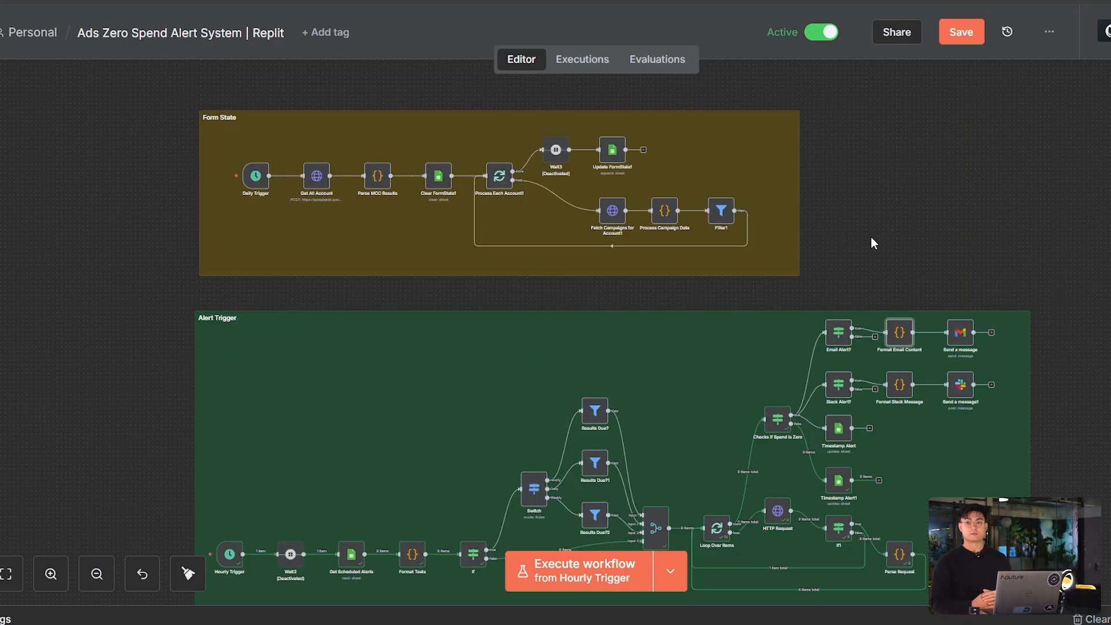
Save the Ads Zero Spend Alert System workflow and return to its Alert Trigger section
{"action": "left_click", "coordinate": [963, 34]}
{"action": "scroll", "coordinate": [873, 286], "scroll_direction": "down", "scroll_amount": 4}
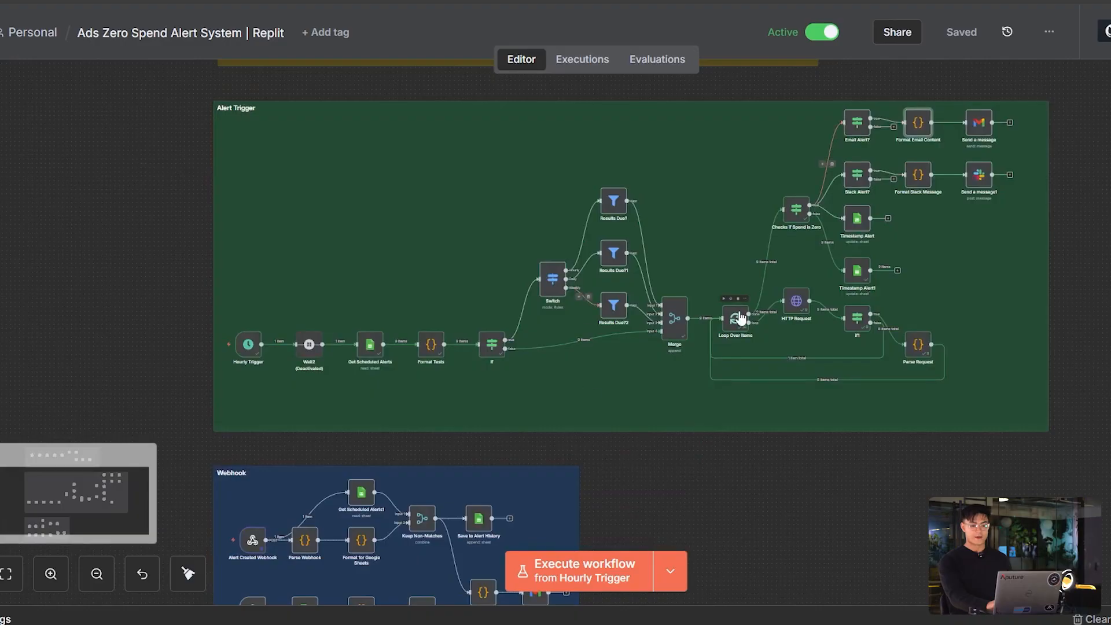
{"action": "scroll", "coordinate": [687, 218], "scroll_direction": "up", "scroll_amount": 2}
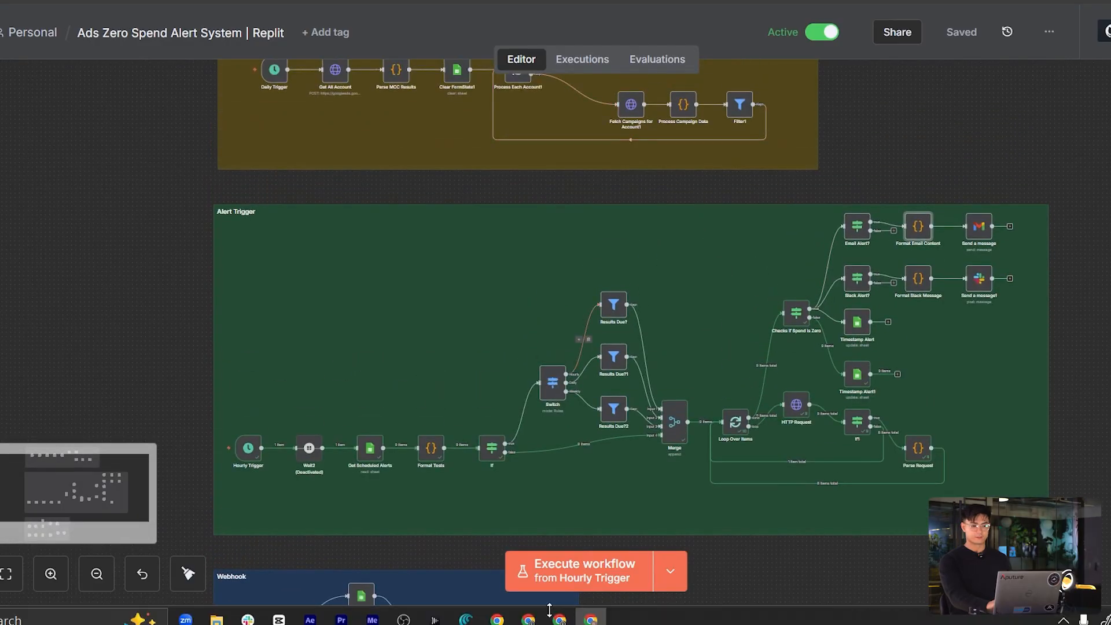
Switch to the Replit Zero Spend Alert project and review the Configure Alerts form from the email field to the alert frequency
{"action": "mouse_move", "coordinate": [560, 619]}
{"action": "left_click", "coordinate": [550, 570]}
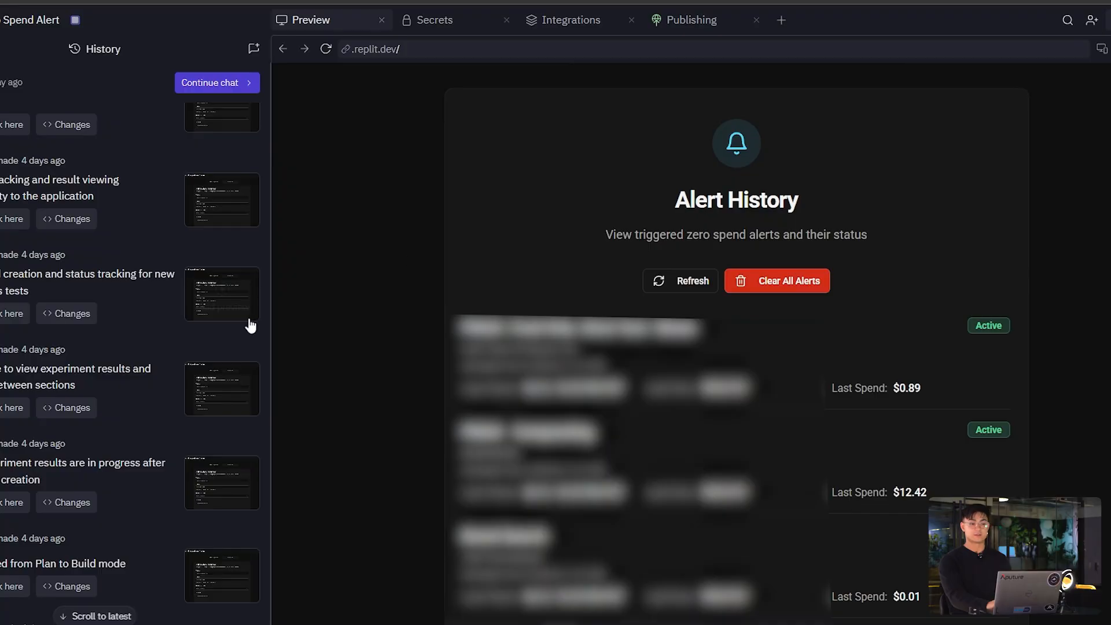
{"action": "scroll", "coordinate": [206, 331], "scroll_direction": "up", "scroll_amount": 10}
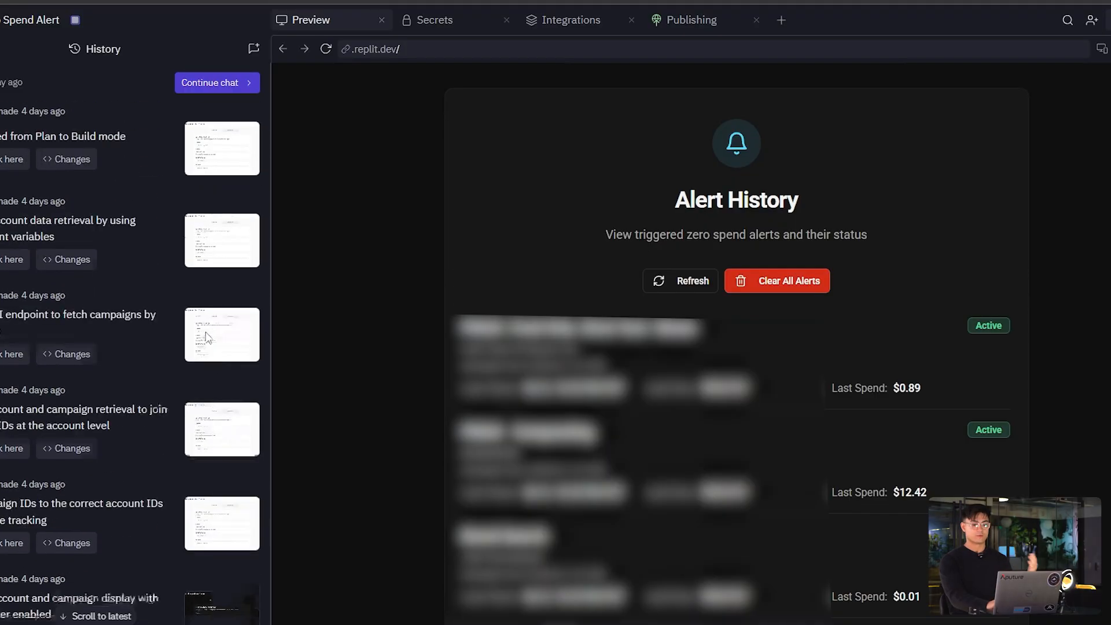
{"action": "scroll", "coordinate": [205, 338], "scroll_direction": "up", "scroll_amount": 2}
{"action": "scroll", "coordinate": [538, 309], "scroll_direction": "up", "scroll_amount": 3}
{"action": "left_click", "coordinate": [657, 164]}
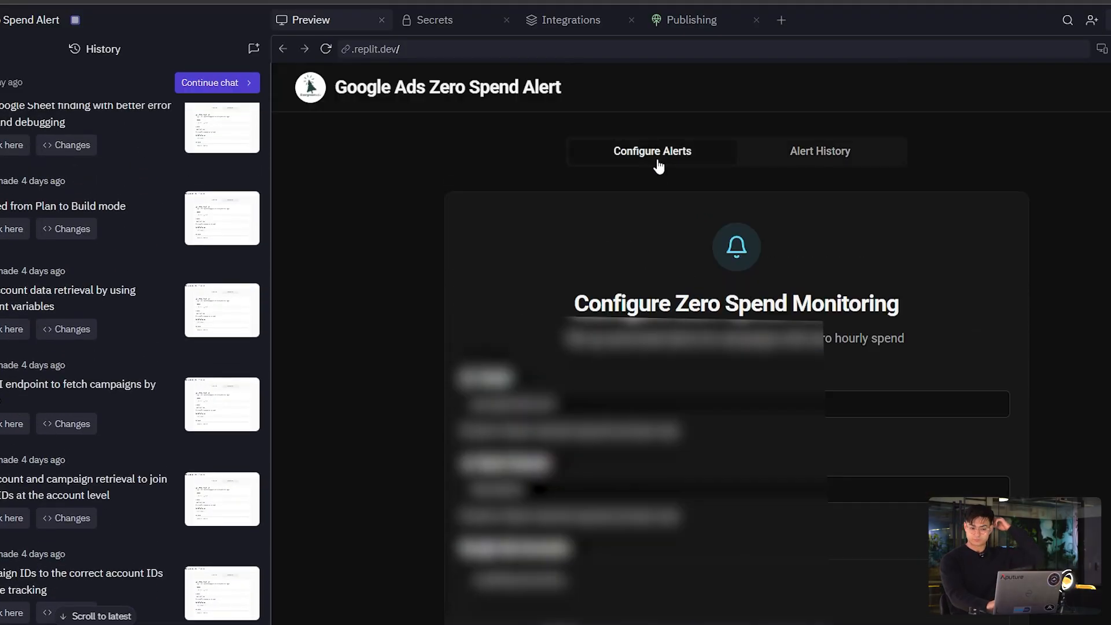
{"action": "scroll", "coordinate": [728, 364], "scroll_direction": "down", "scroll_amount": 2}
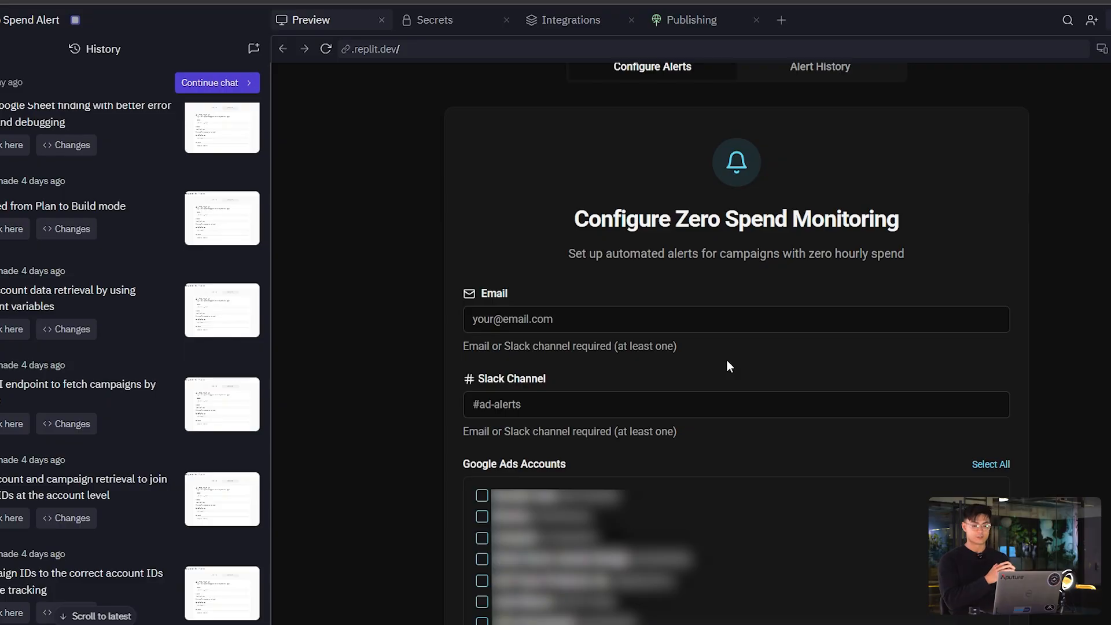
{"action": "scroll", "coordinate": [727, 359], "scroll_direction": "down", "scroll_amount": 5}
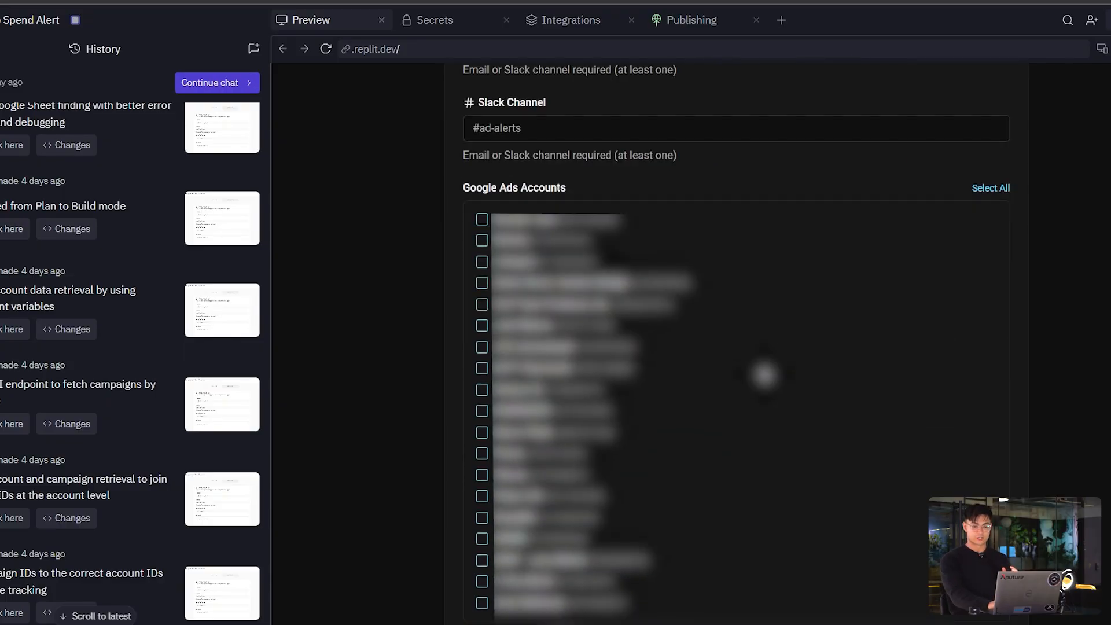
{"action": "scroll", "coordinate": [678, 336], "scroll_direction": "down", "scroll_amount": 4}
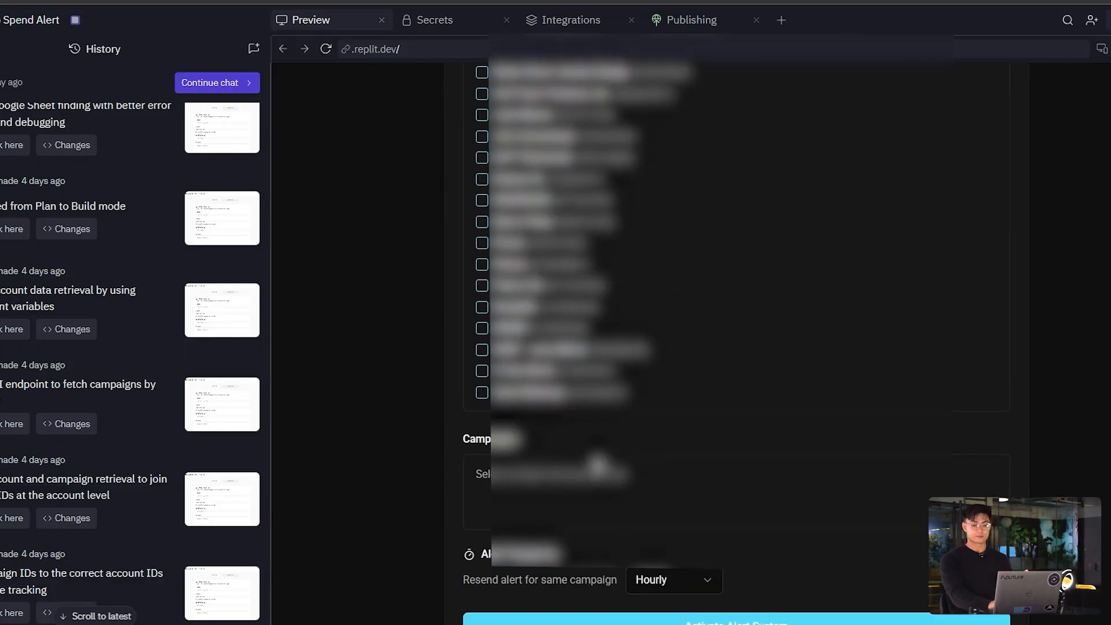
{"action": "scroll", "coordinate": [800, 221], "scroll_direction": "up", "scroll_amount": 10}
Open the Alert History view and look through the triggered alerts with their status and last spend
{"action": "left_click", "coordinate": [835, 153]}
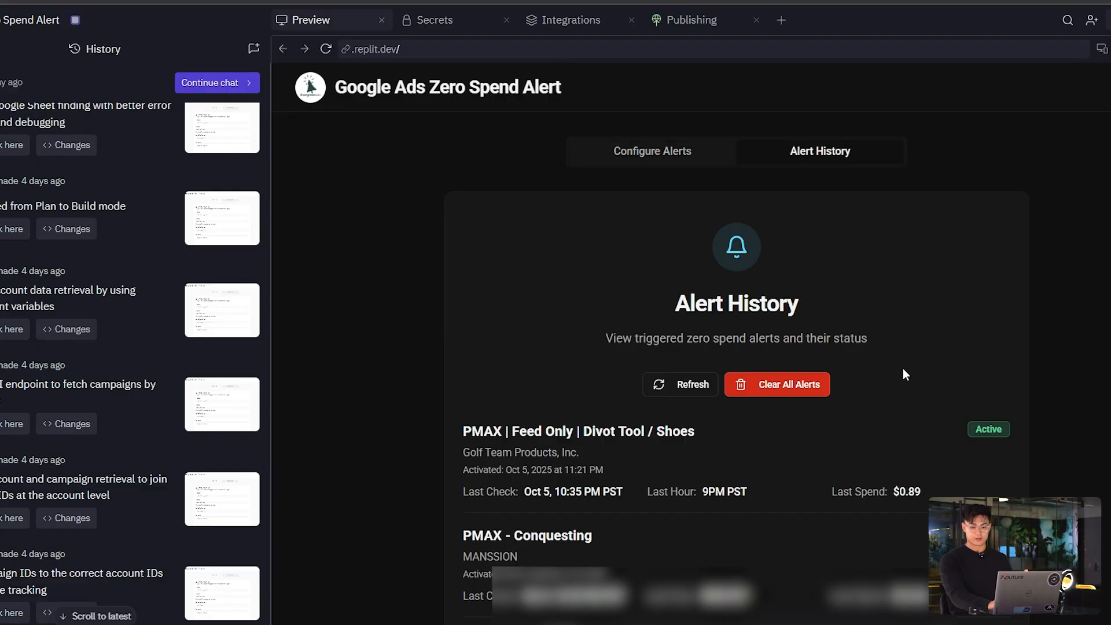
{"action": "scroll", "coordinate": [902, 368], "scroll_direction": "down", "scroll_amount": 6}
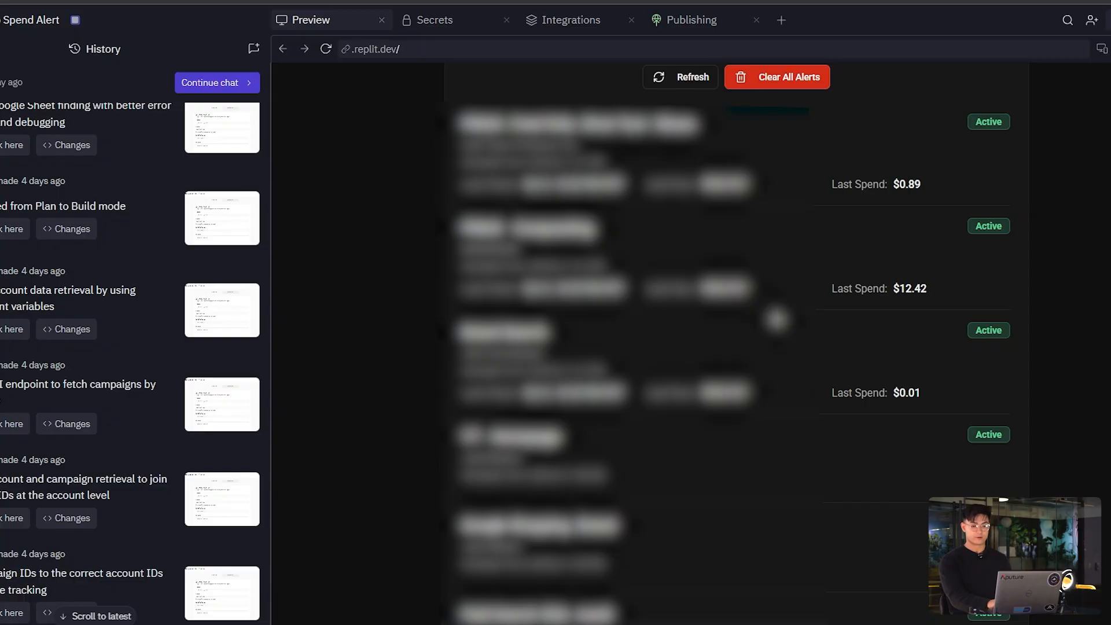
{"action": "scroll", "coordinate": [777, 319], "scroll_direction": "up", "scroll_amount": 1}
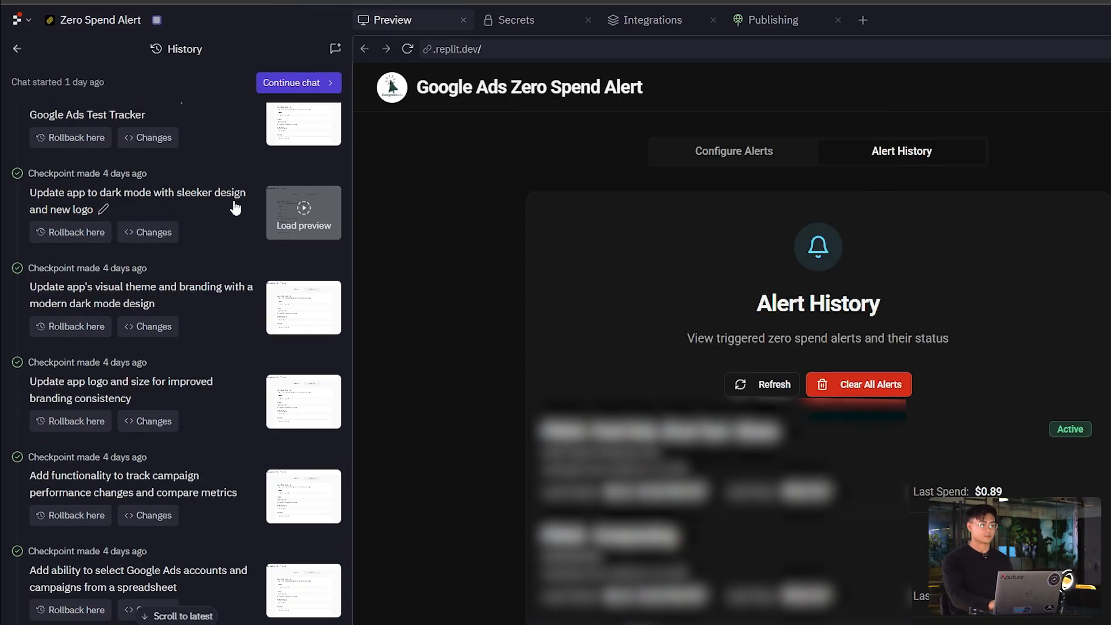
Look through the earliest checkpoints in the project's chat history, from the dark mode update onward
{"action": "scroll", "coordinate": [235, 295], "scroll_direction": "down", "scroll_amount": 1}
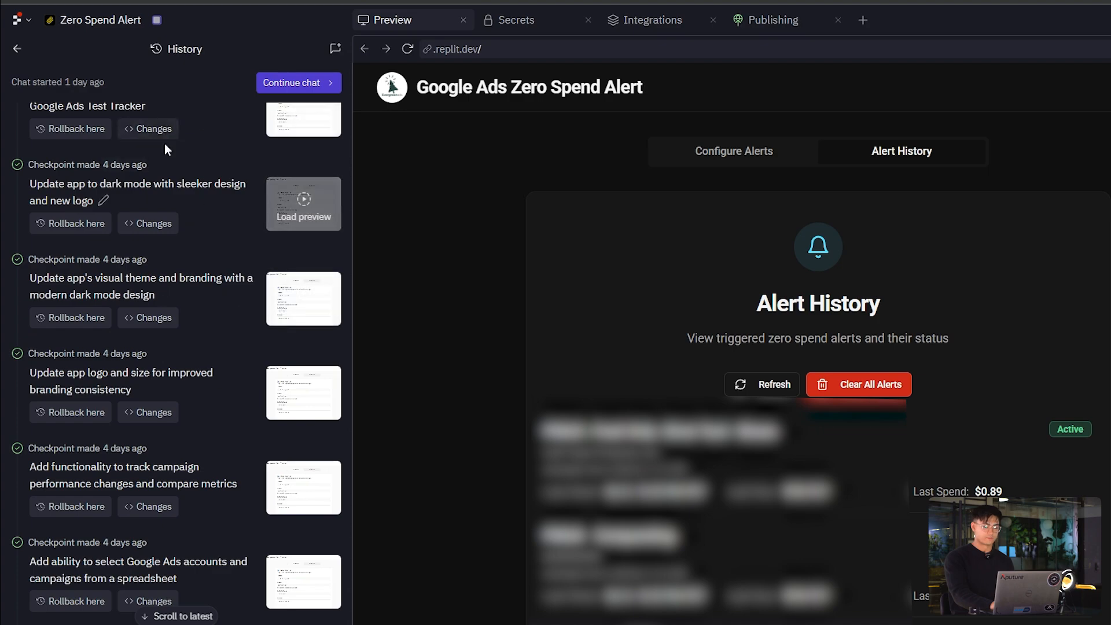
{"action": "scroll", "coordinate": [239, 324], "scroll_direction": "down", "scroll_amount": 1}
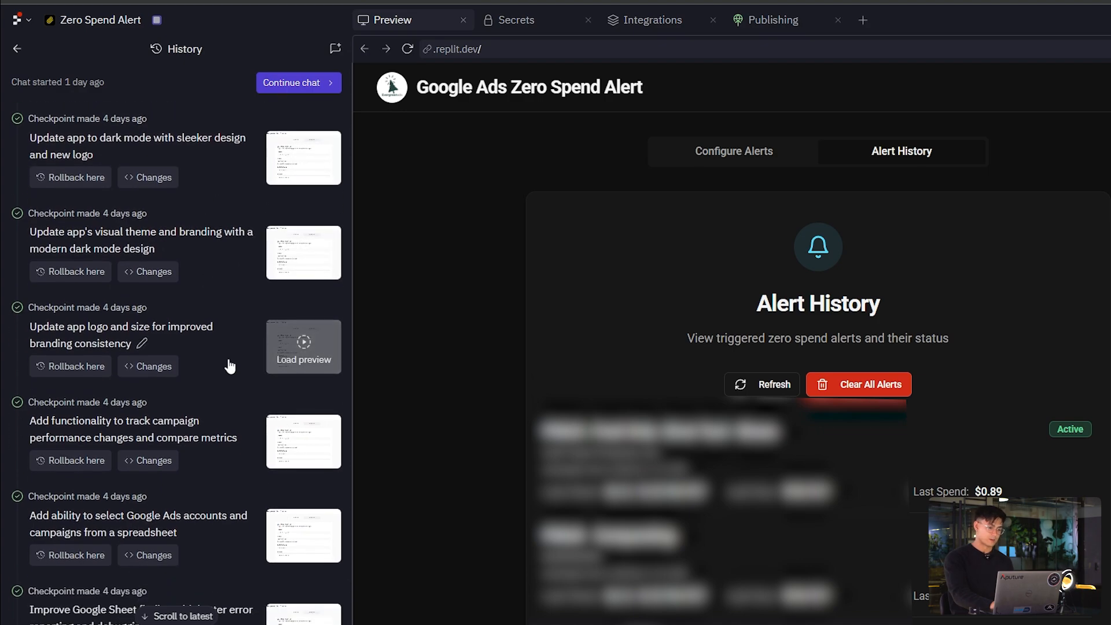
{"action": "scroll", "coordinate": [228, 359], "scroll_direction": "down", "scroll_amount": 2}
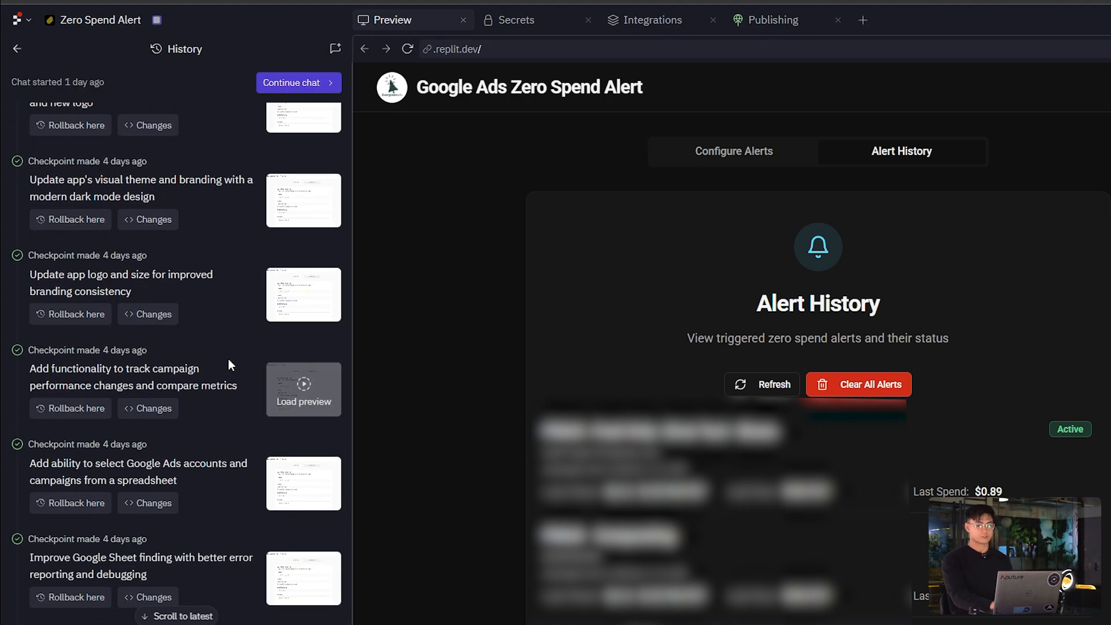
Return to the Configure Alerts form and examine its email, Slack channel, Google Ads accounts and campaigns fields
{"action": "left_click", "coordinate": [745, 143]}
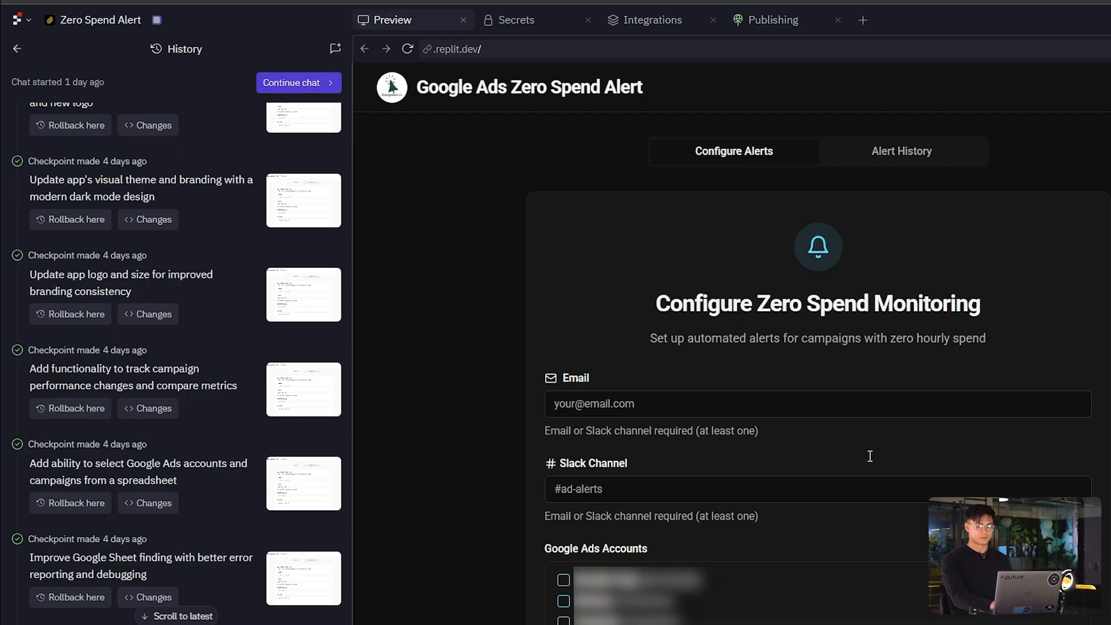
{"action": "scroll", "coordinate": [652, 344], "scroll_direction": "down", "scroll_amount": 3}
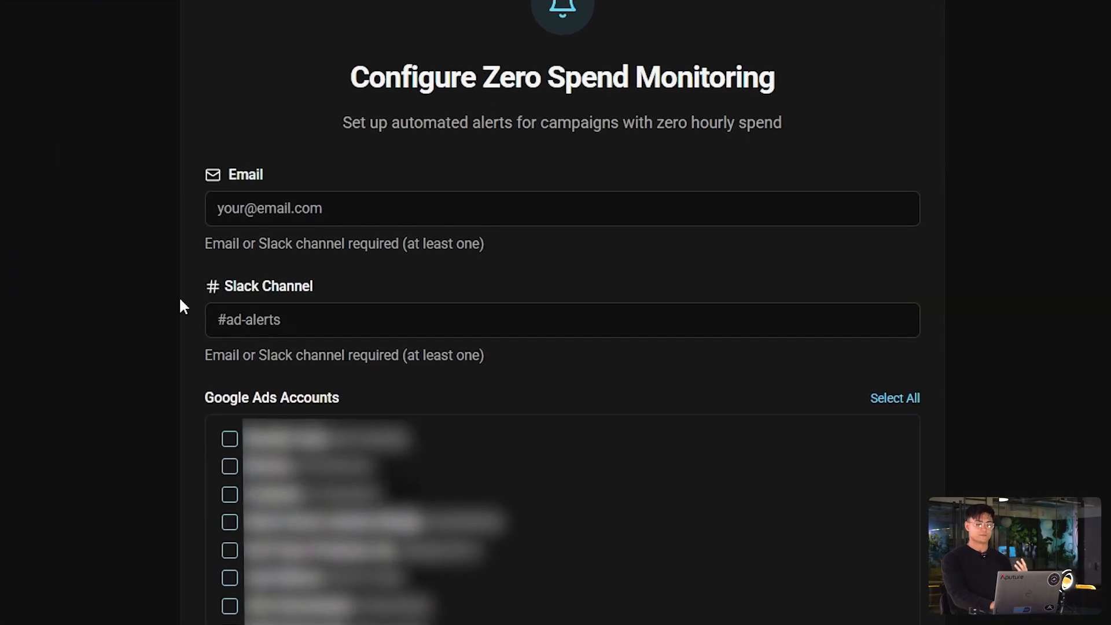
{"action": "scroll", "coordinate": [141, 301], "scroll_direction": "up", "scroll_amount": 2}
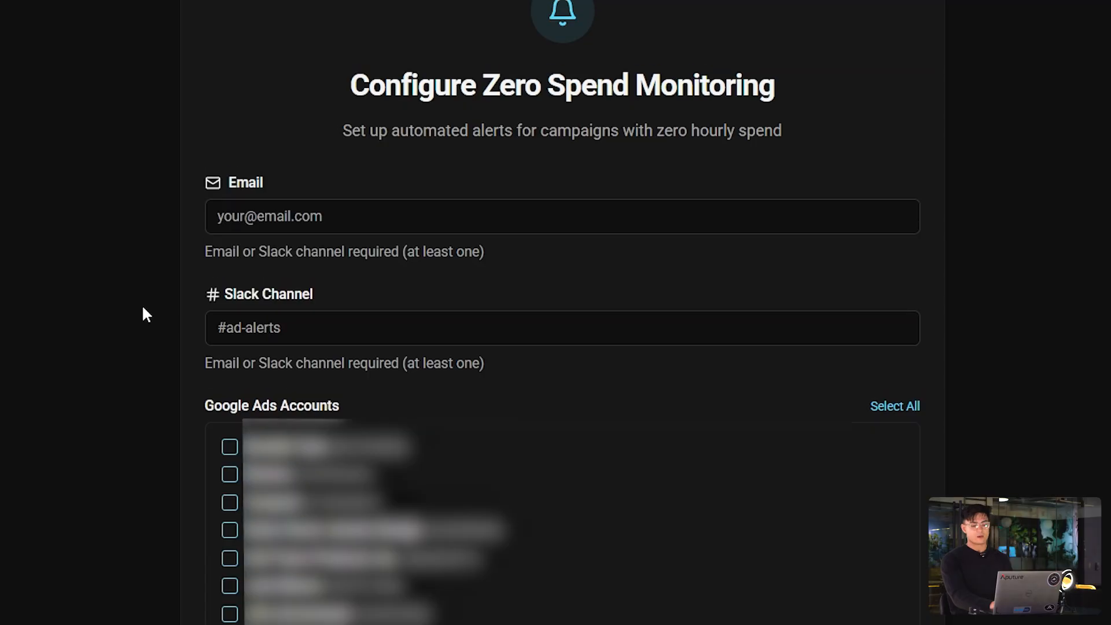
{"action": "scroll", "coordinate": [143, 310], "scroll_direction": "down", "scroll_amount": 8}
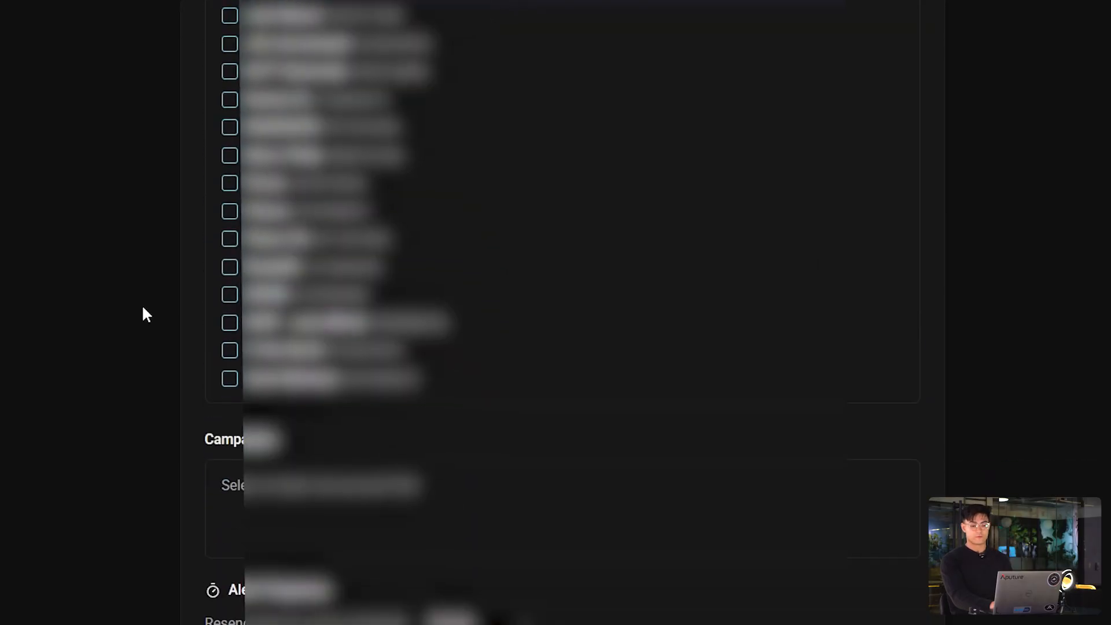
{"action": "scroll", "coordinate": [156, 245], "scroll_direction": "up", "scroll_amount": 6}
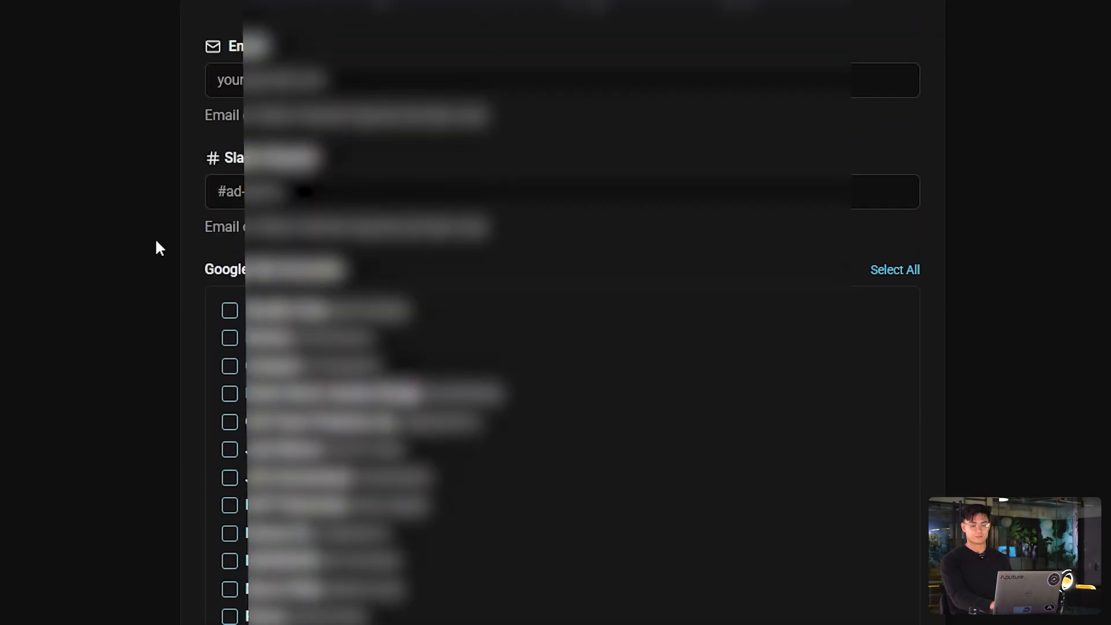
{"action": "scroll", "coordinate": [408, 250], "scroll_direction": "down", "scroll_amount": 5}
{"action": "scroll", "coordinate": [94, 382], "scroll_direction": "down", "scroll_amount": 6}
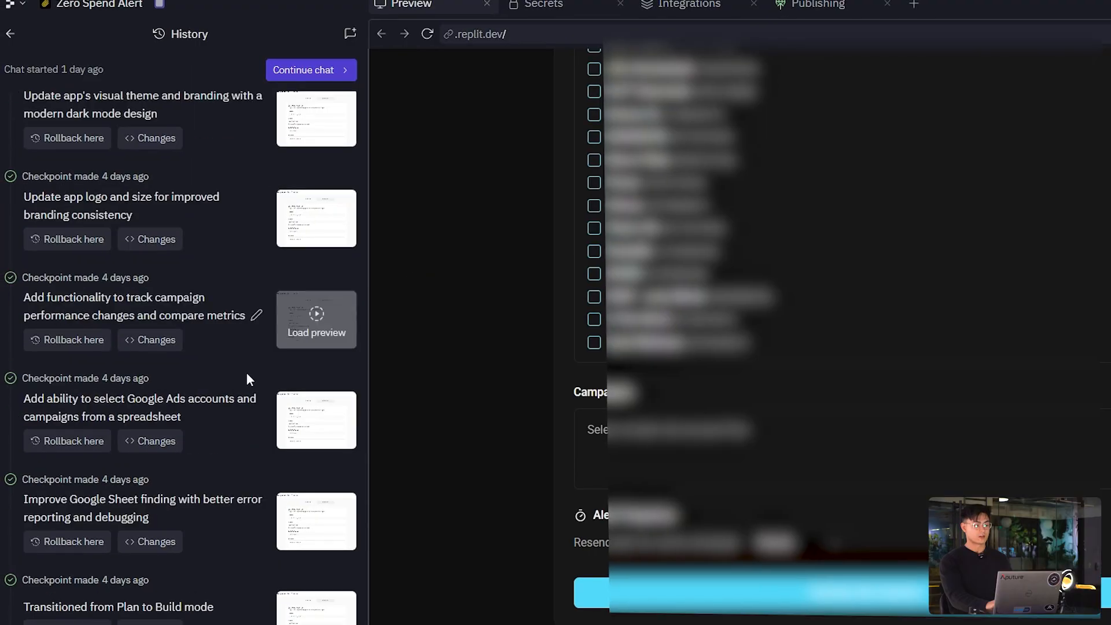
Read the chat history checkpoints about account data retrieval, the campaign API endpoint and joining campaign IDs to accounts
{"action": "scroll", "coordinate": [234, 428], "scroll_direction": "down", "scroll_amount": 3}
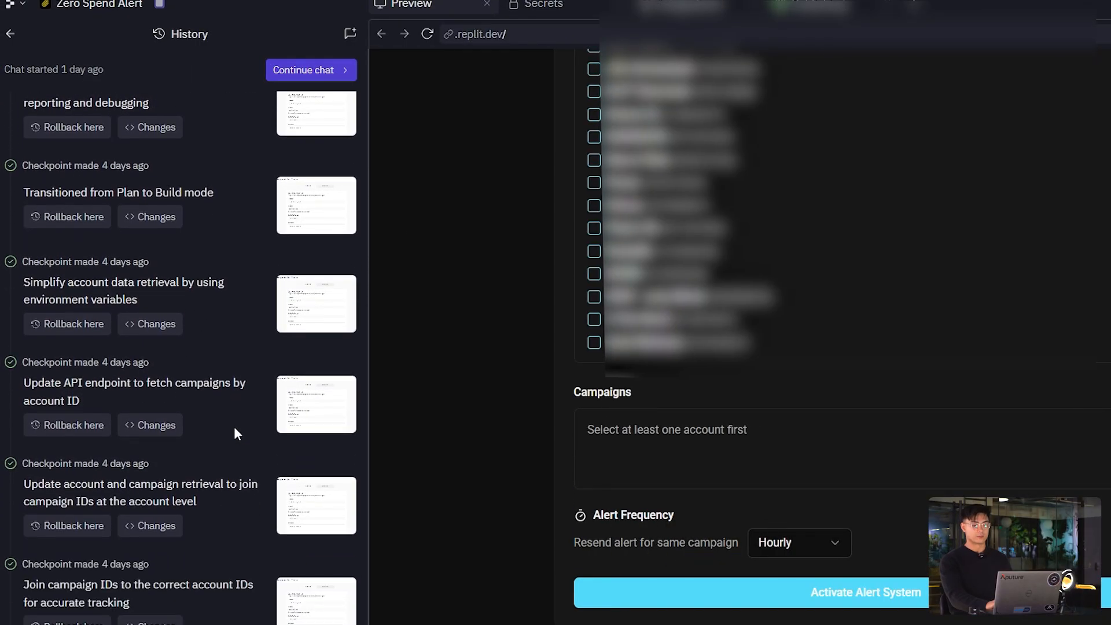
{"action": "scroll", "coordinate": [239, 480], "scroll_direction": "down", "scroll_amount": 2}
{"action": "scroll", "coordinate": [237, 263], "scroll_direction": "down", "scroll_amount": 3}
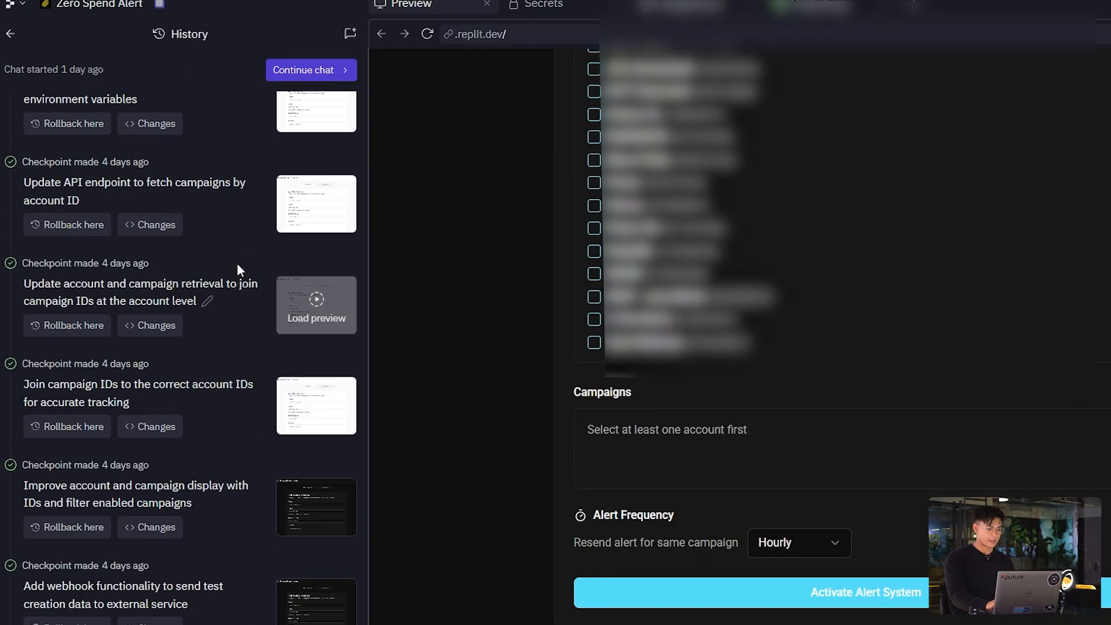
{"action": "scroll", "coordinate": [245, 221], "scroll_direction": "up", "scroll_amount": 1}
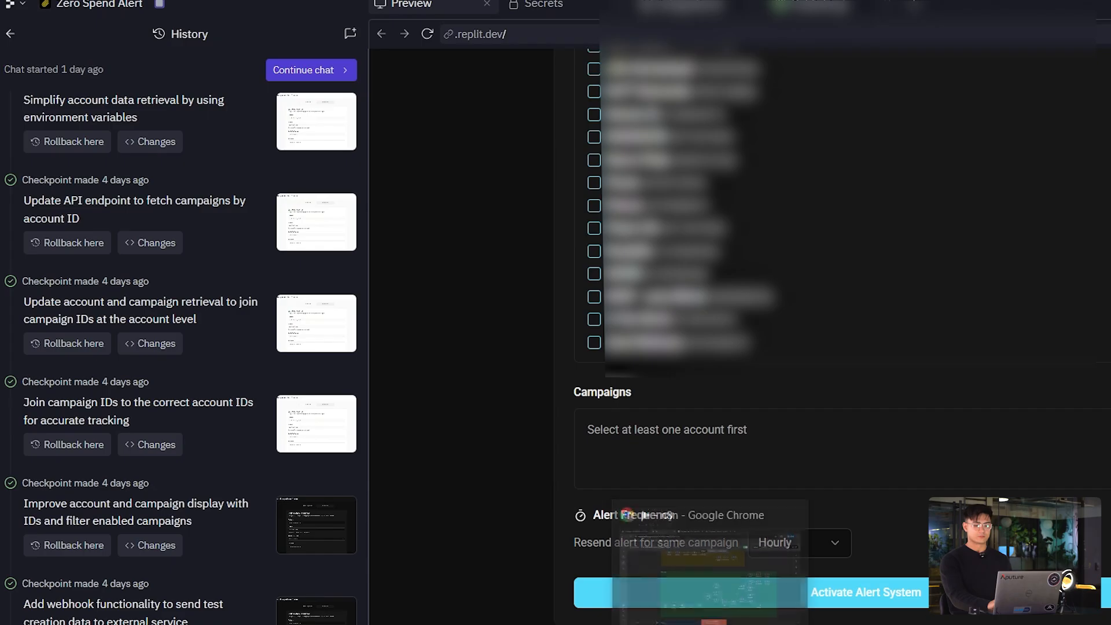
Switch to the "Evergreen Ads | Zero Spend Monitoring" spreadsheet in Google Sheets
{"action": "left_click", "coordinate": [714, 617]}
{"action": "left_click", "coordinate": [713, 624]}
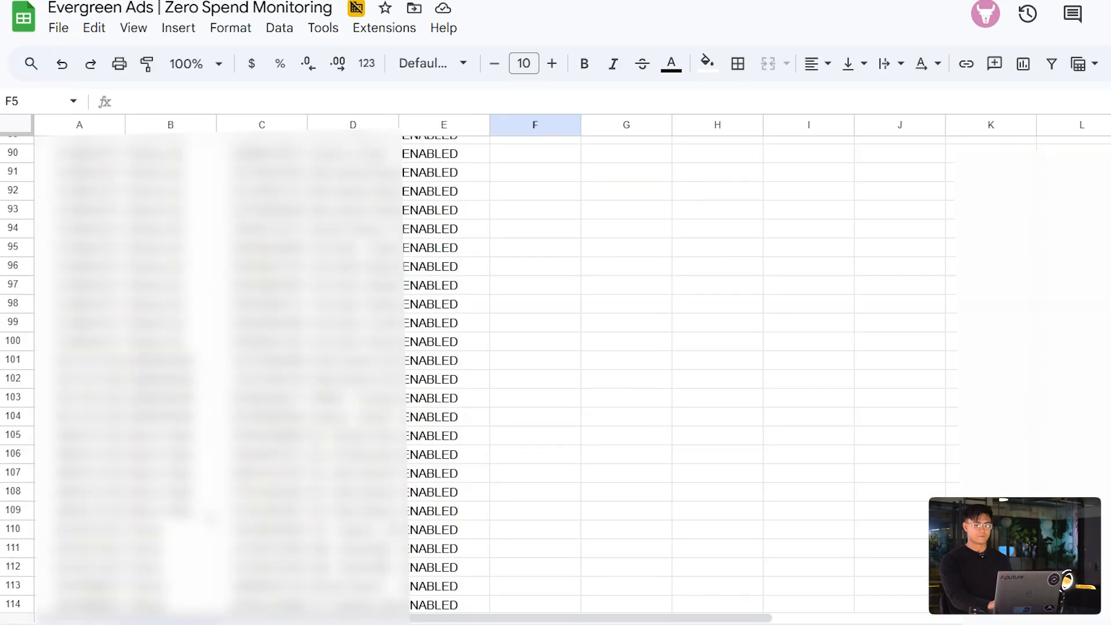
Look back through the campaign status rows in the spreadsheet toward the first rows
{"action": "scroll", "coordinate": [660, 253], "scroll_direction": "up", "scroll_amount": 8}
{"action": "scroll", "coordinate": [662, 255], "scroll_direction": "left", "scroll_amount": 1}
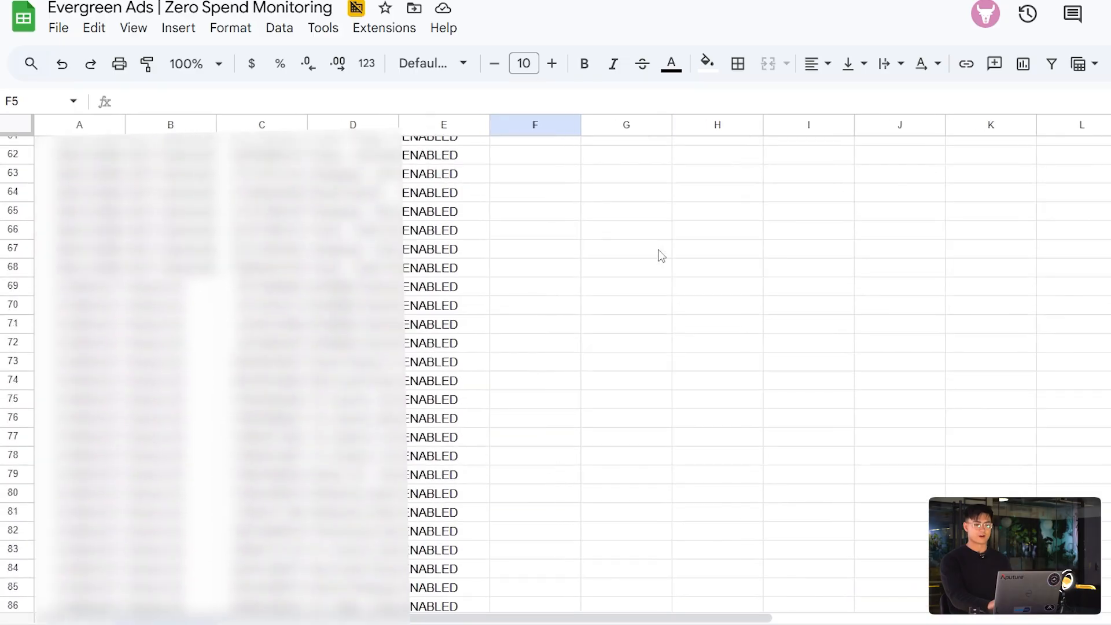
{"action": "scroll", "coordinate": [662, 256], "scroll_direction": "up", "scroll_amount": 8}
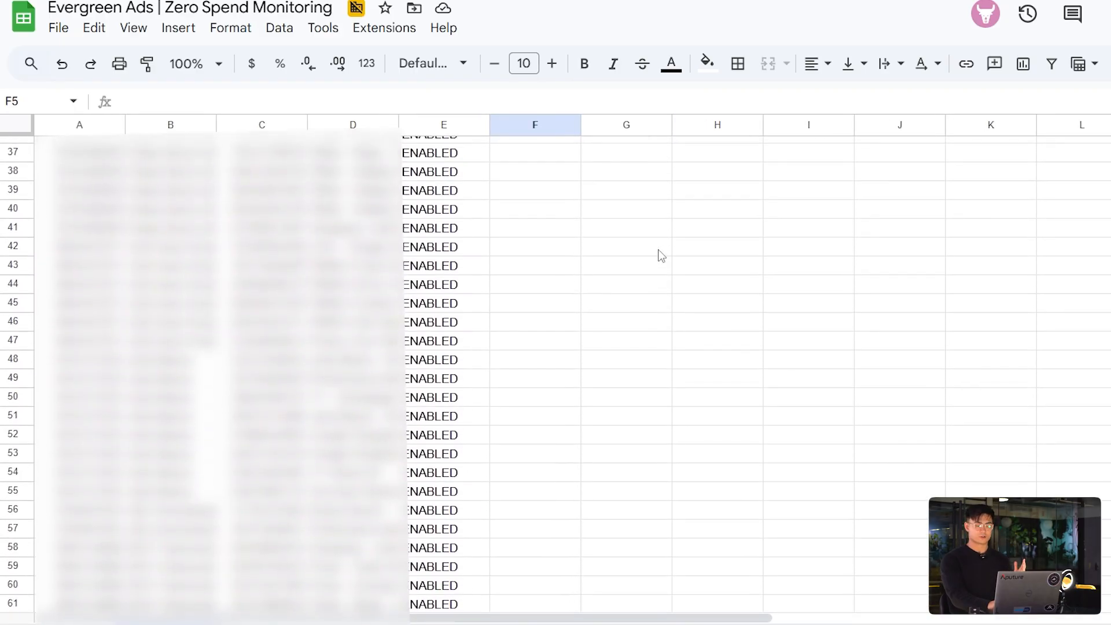
{"action": "scroll", "coordinate": [661, 255], "scroll_direction": "up", "scroll_amount": 8}
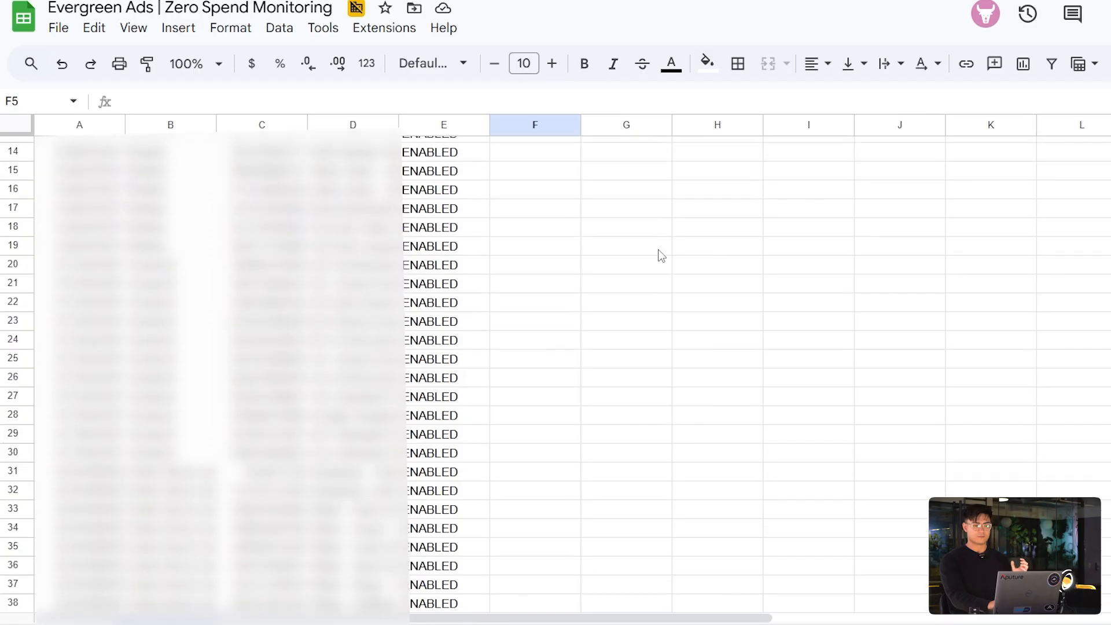
{"action": "scroll", "coordinate": [662, 255], "scroll_direction": "up", "scroll_amount": 5}
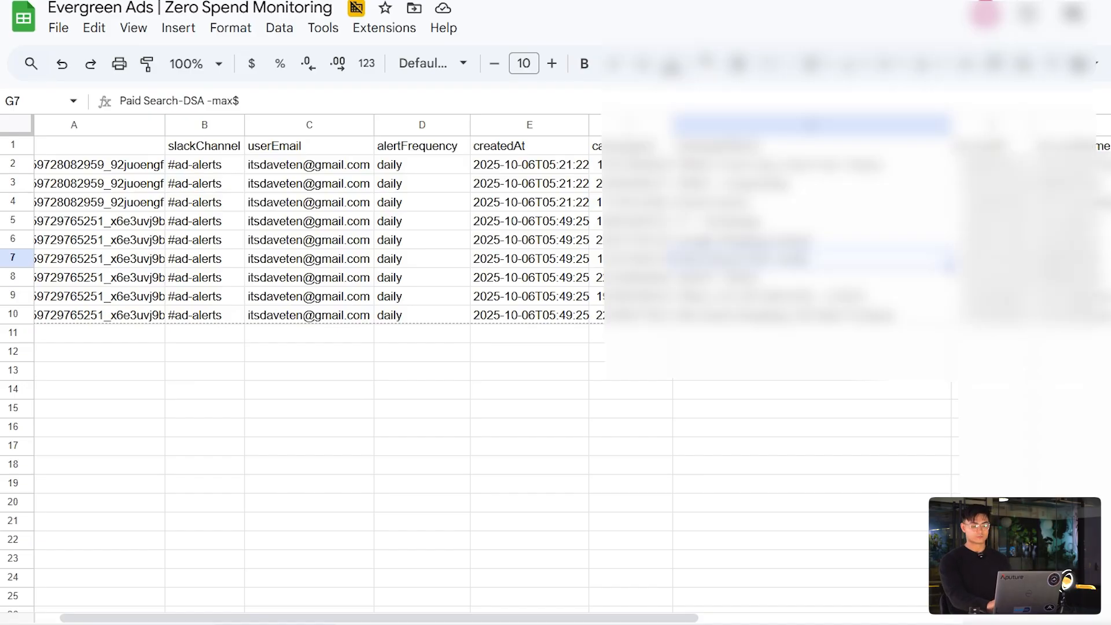
Switch back to the Replit project and read the chat prompts about Google Sheets credentials, the app name and the circular logo
{"action": "left_click", "coordinate": [674, 582]}
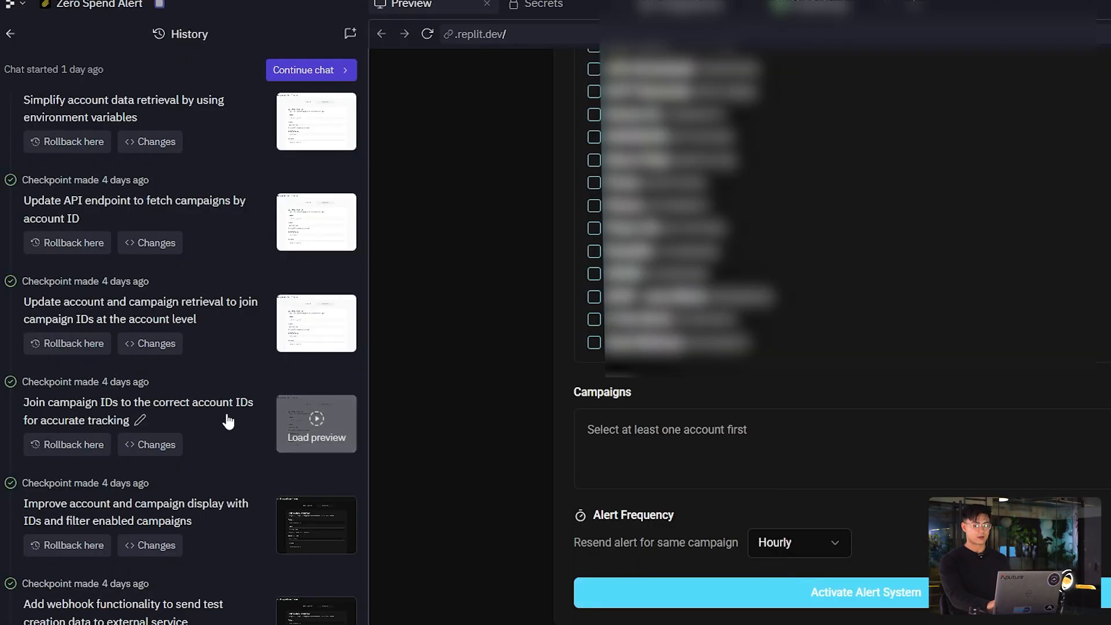
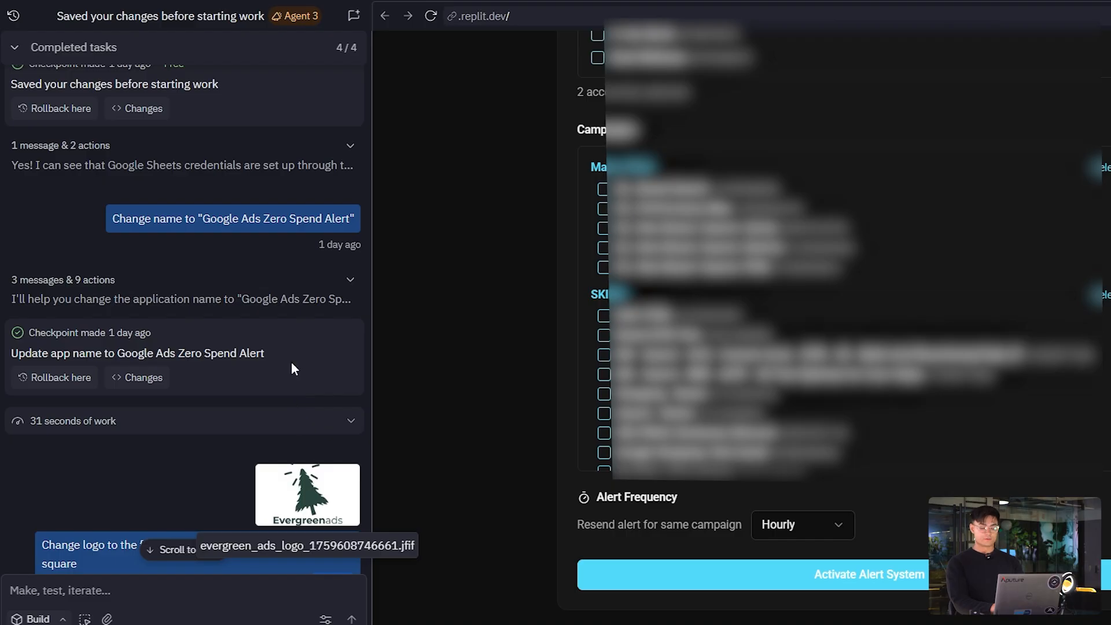
{"action": "scroll", "coordinate": [283, 259], "scroll_direction": "up", "scroll_amount": 2}
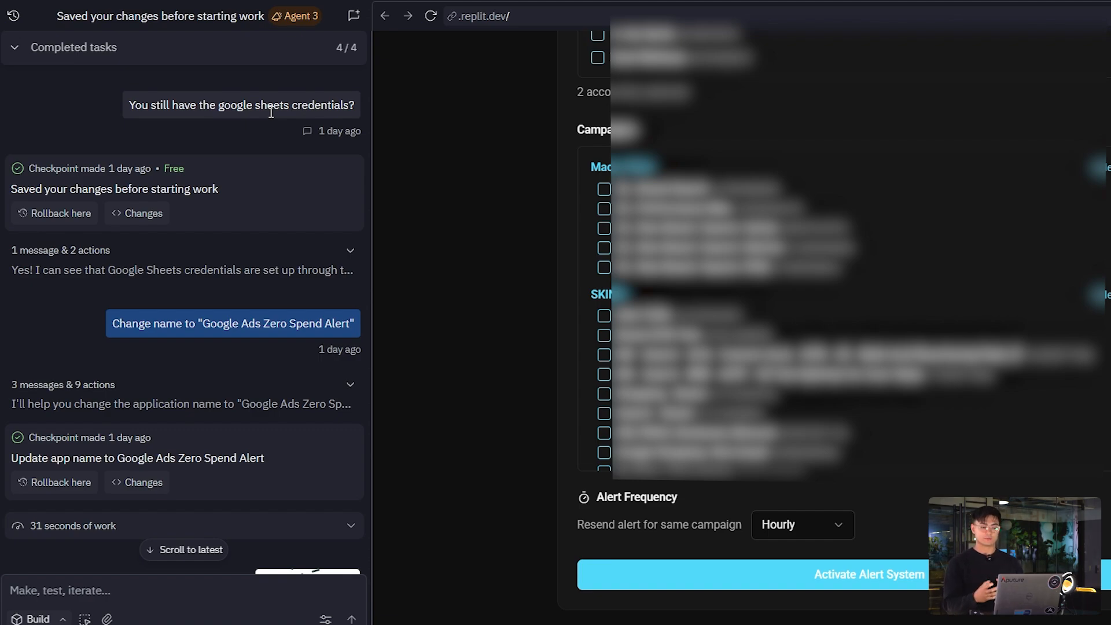
{"action": "scroll", "coordinate": [297, 175], "scroll_direction": "down", "scroll_amount": 7}
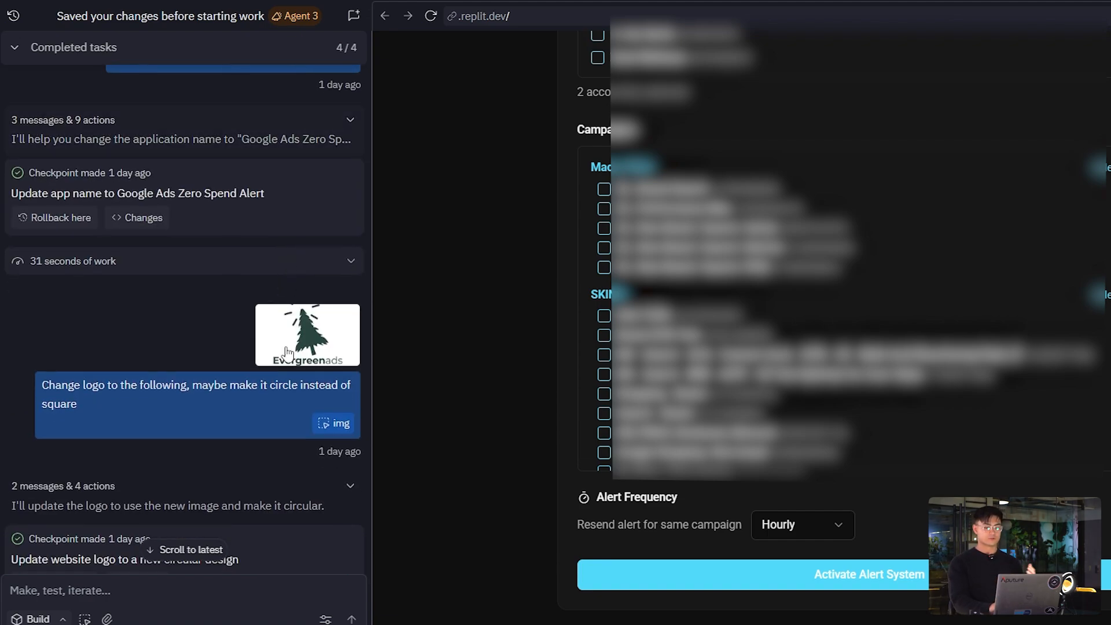
{"action": "scroll", "coordinate": [284, 363], "scroll_direction": "down", "scroll_amount": 6}
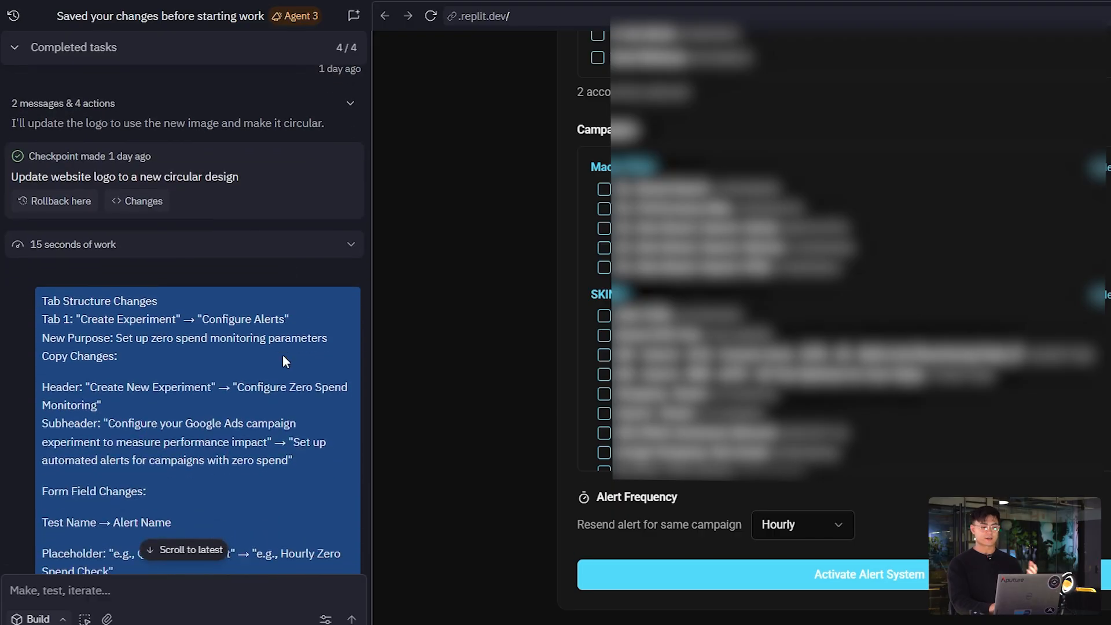
Read the restructuring prompt's tab structure, header and form field changes for the Configure Alerts tab
{"action": "scroll", "coordinate": [284, 354], "scroll_direction": "down", "scroll_amount": 2}
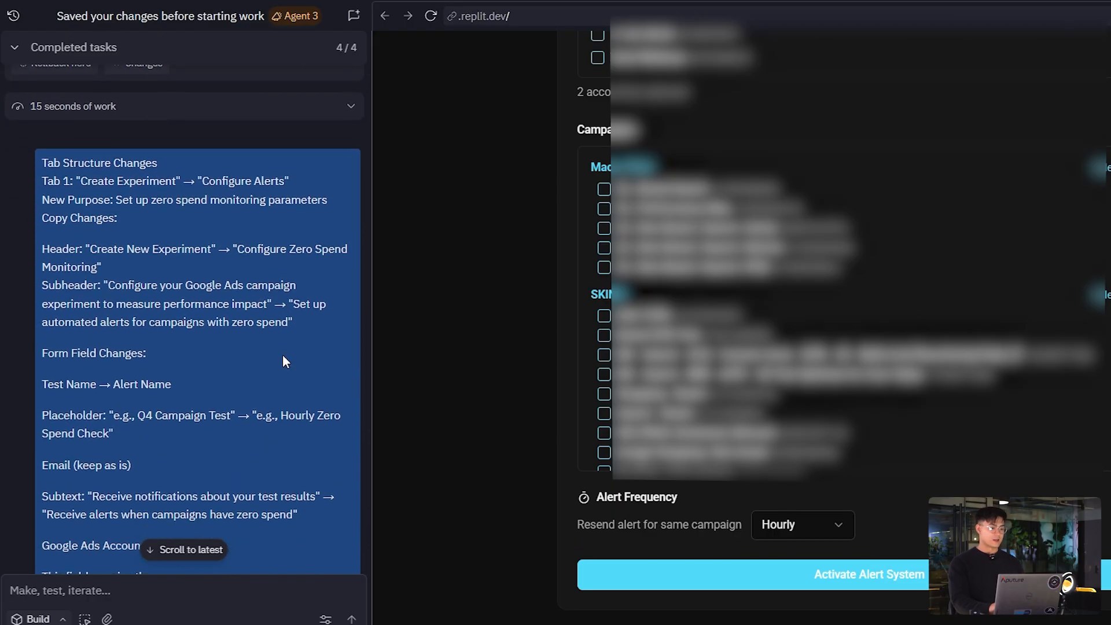
{"action": "scroll", "coordinate": [284, 361], "scroll_direction": "down", "scroll_amount": 1}
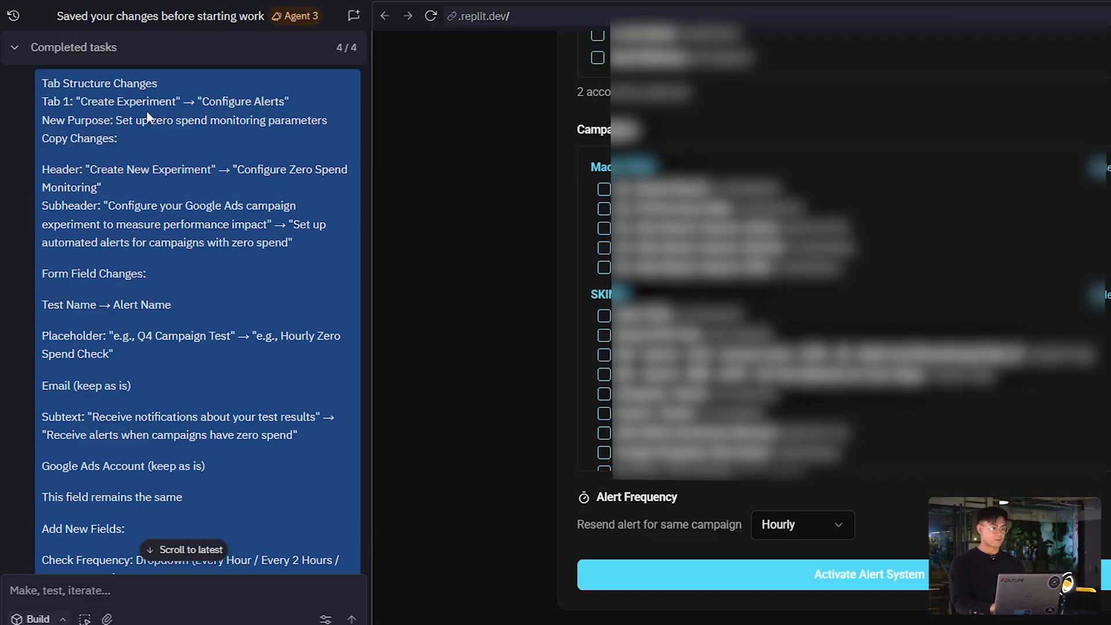
{"action": "scroll", "coordinate": [239, 219], "scroll_direction": "down", "scroll_amount": 1}
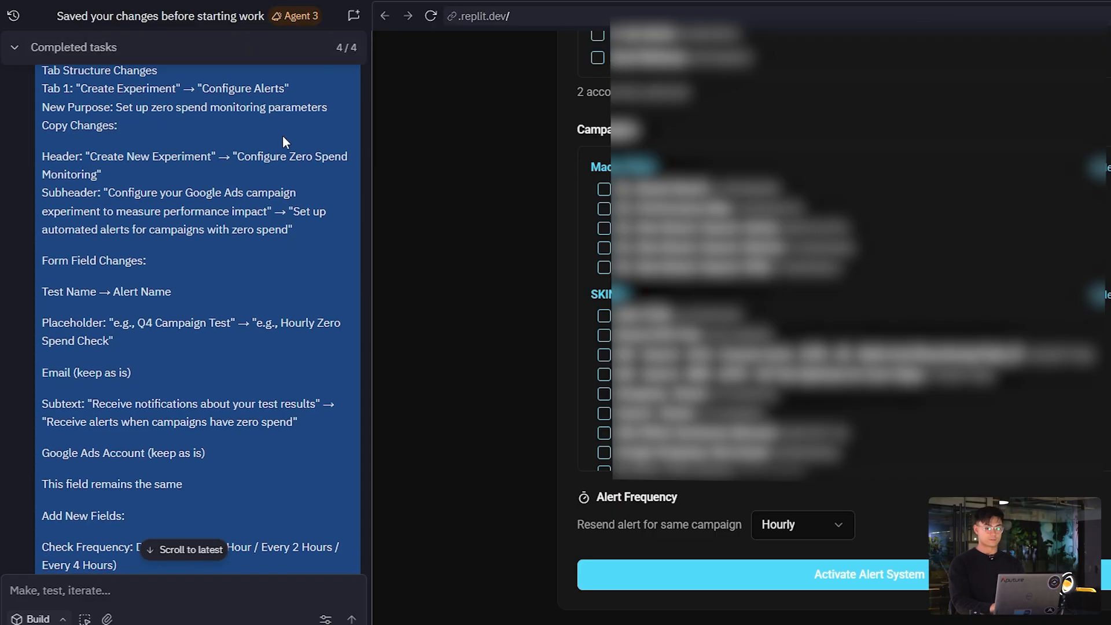
{"action": "scroll", "coordinate": [241, 139], "scroll_direction": "down", "scroll_amount": 1}
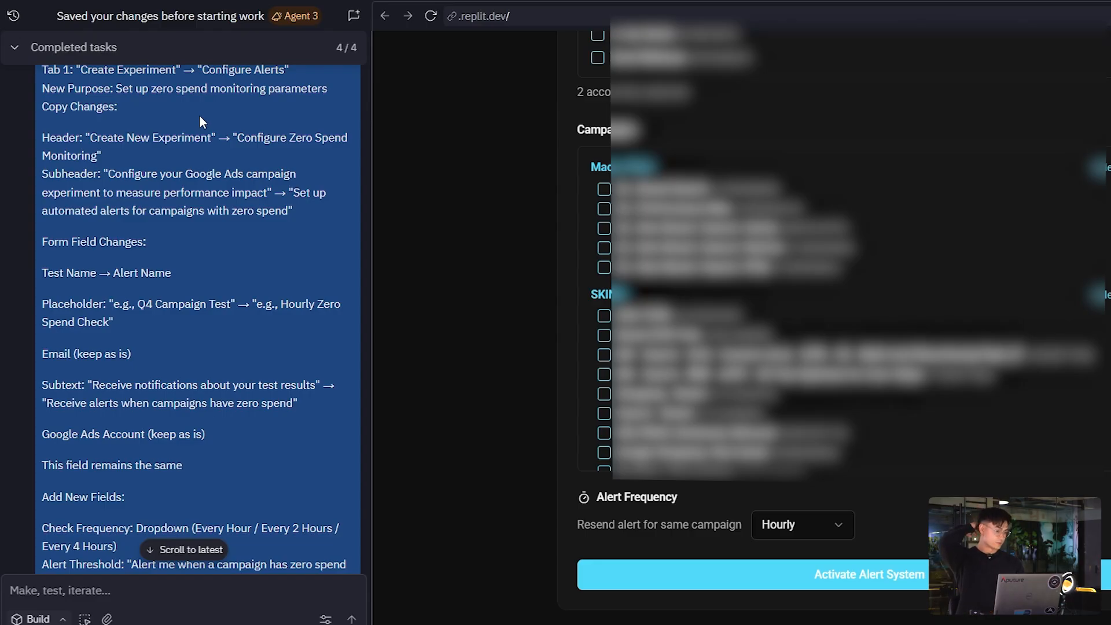
{"action": "scroll", "coordinate": [220, 178], "scroll_direction": "down", "scroll_amount": 1}
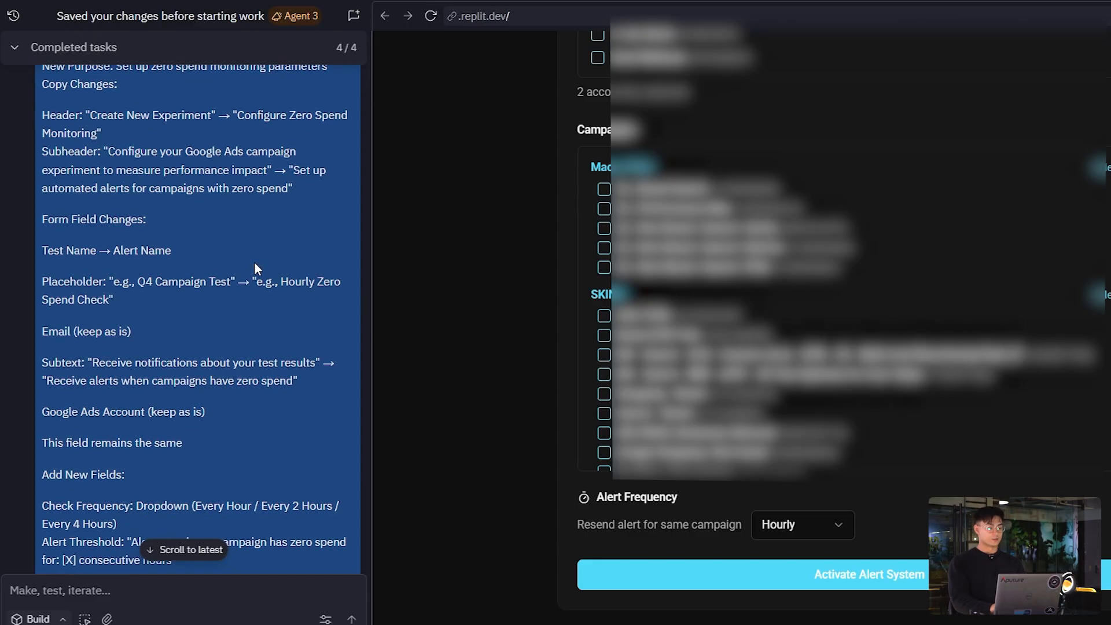
{"action": "scroll", "coordinate": [260, 151], "scroll_direction": "down", "scroll_amount": 1}
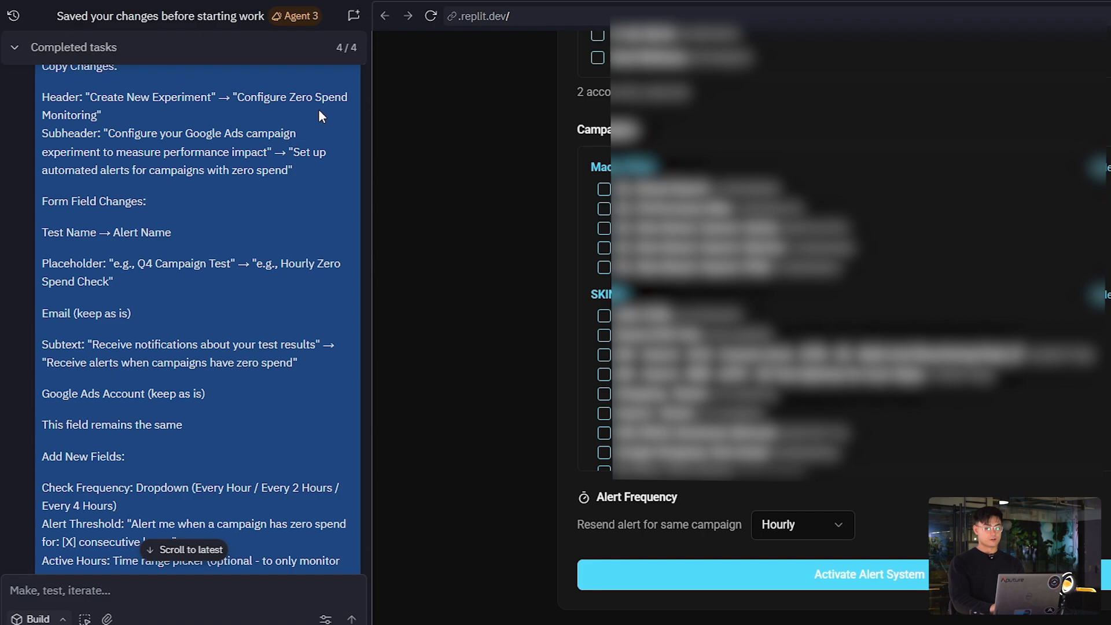
Read the rest of the restructuring prompt, covering the new fields, Alert History tab, status indicator and quick actions
{"action": "scroll", "coordinate": [272, 223], "scroll_direction": "down", "scroll_amount": 1}
{"action": "scroll", "coordinate": [262, 291], "scroll_direction": "down", "scroll_amount": 3}
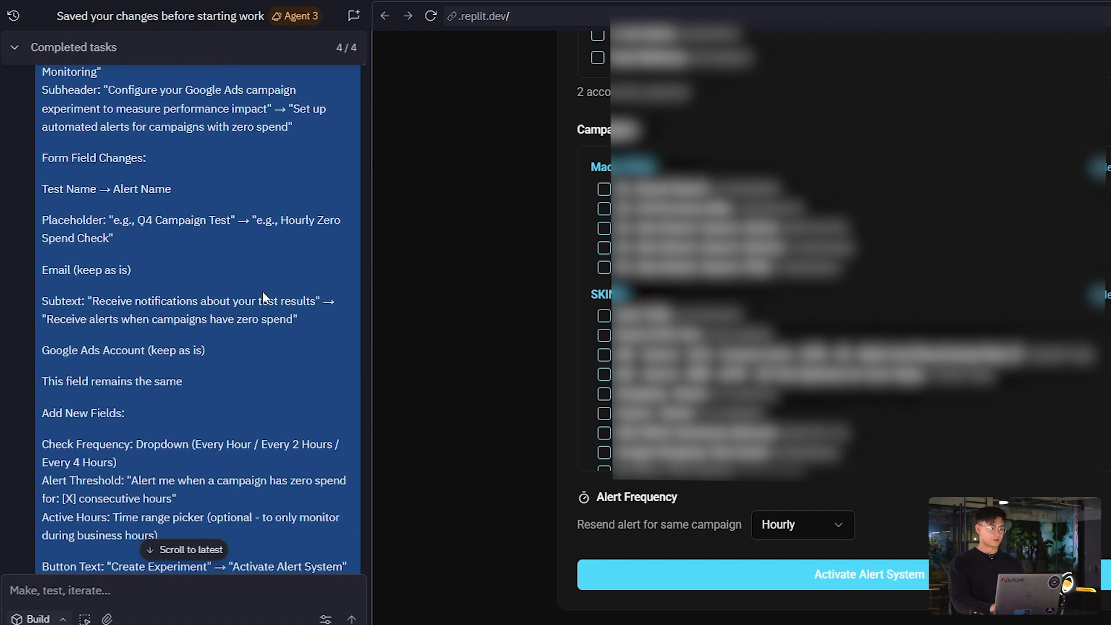
{"action": "scroll", "coordinate": [242, 331], "scroll_direction": "down", "scroll_amount": 3}
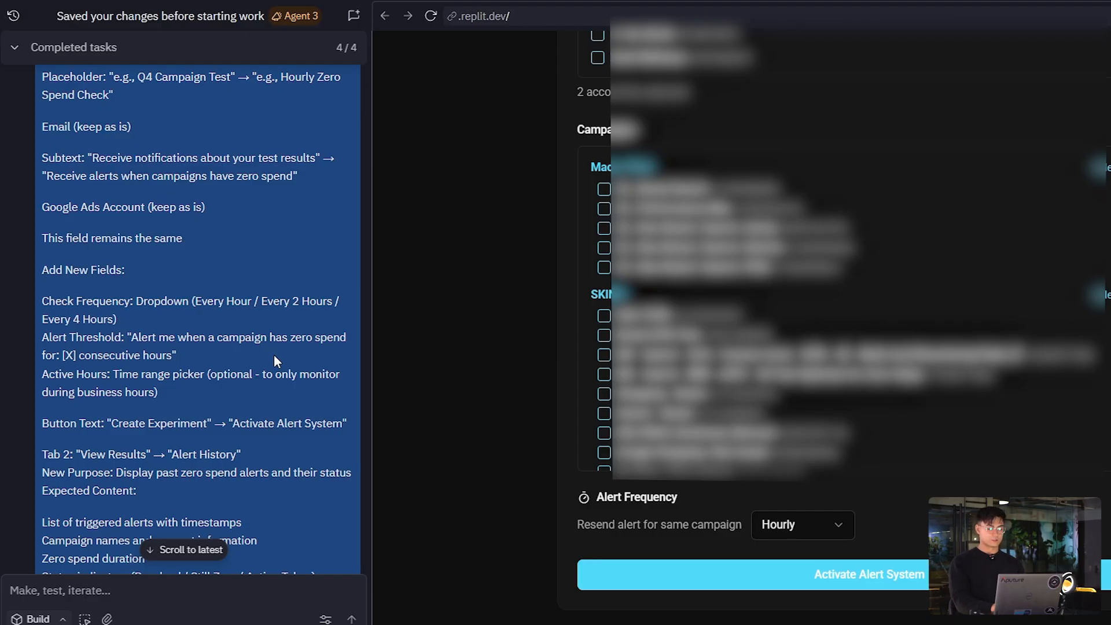
{"action": "scroll", "coordinate": [274, 359], "scroll_direction": "down", "scroll_amount": 3}
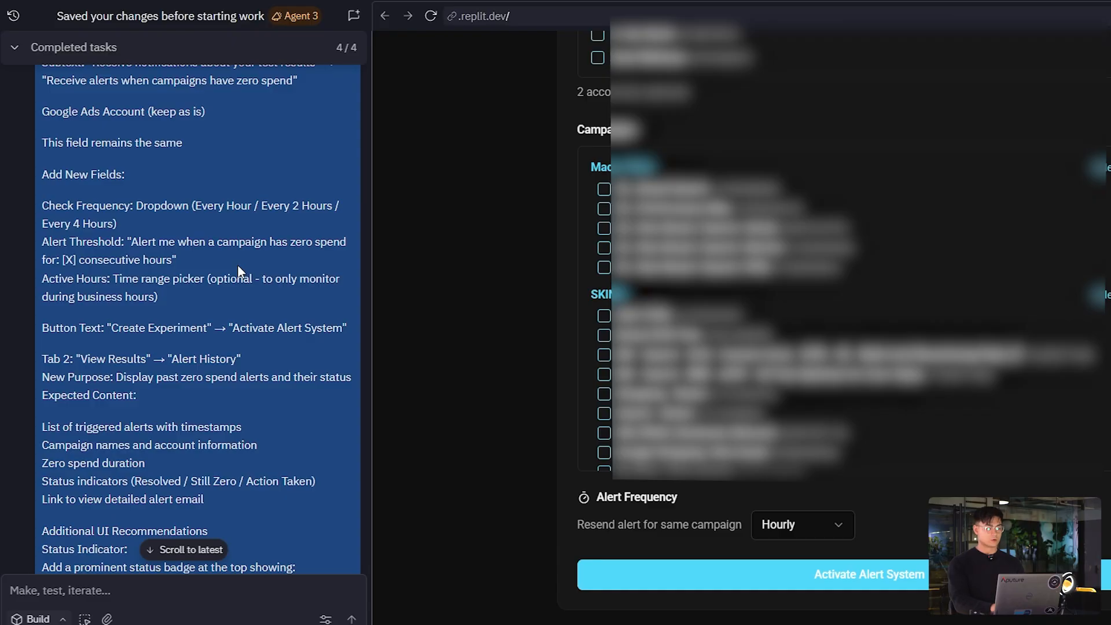
{"action": "scroll", "coordinate": [257, 354], "scroll_direction": "down", "scroll_amount": 4}
{"action": "scroll", "coordinate": [259, 354], "scroll_direction": "down", "scroll_amount": 1}
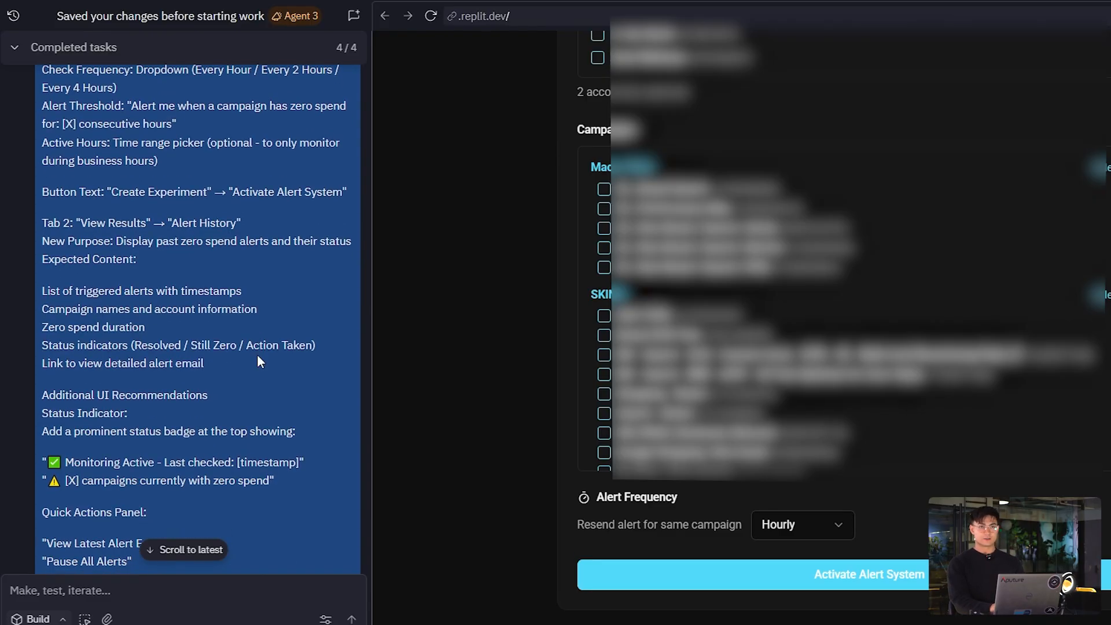
{"action": "scroll", "coordinate": [257, 354], "scroll_direction": "down", "scroll_amount": 10}
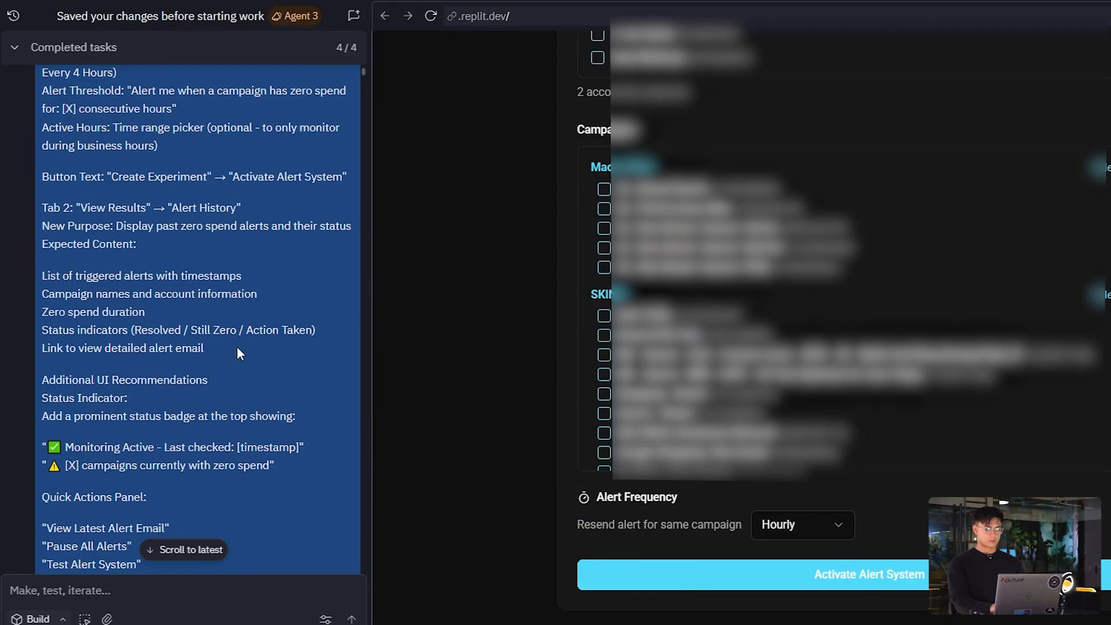
Read the follow-up prompts about hourly check frequency, the Select error, campaign selection and title card styling
{"action": "scroll", "coordinate": [243, 370], "scroll_direction": "down", "scroll_amount": 2}
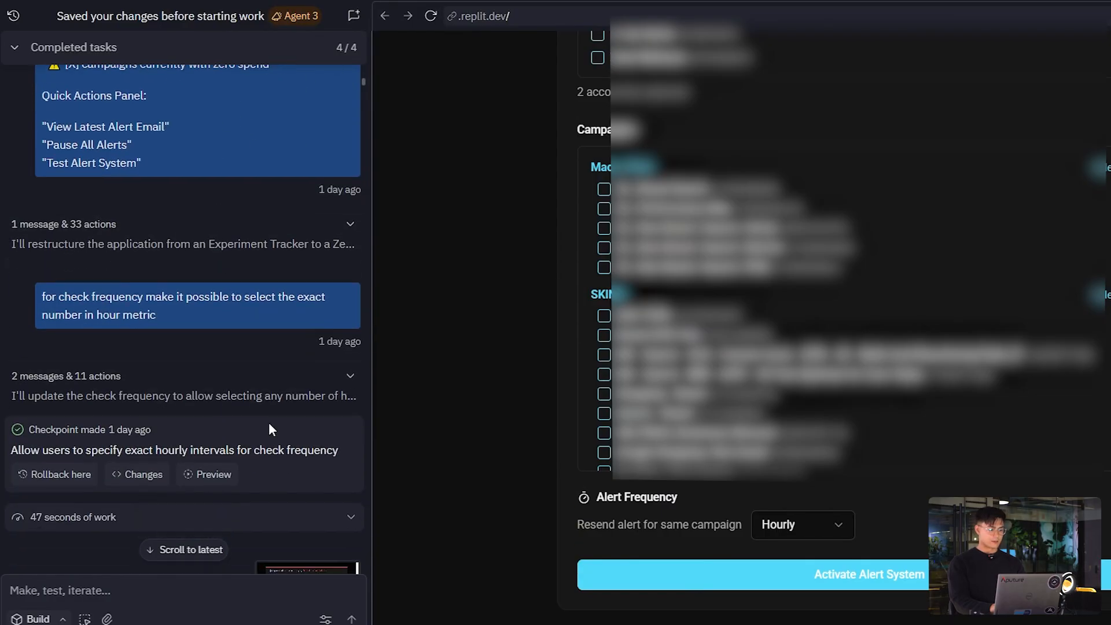
{"action": "scroll", "coordinate": [263, 434], "scroll_direction": "down", "scroll_amount": 12}
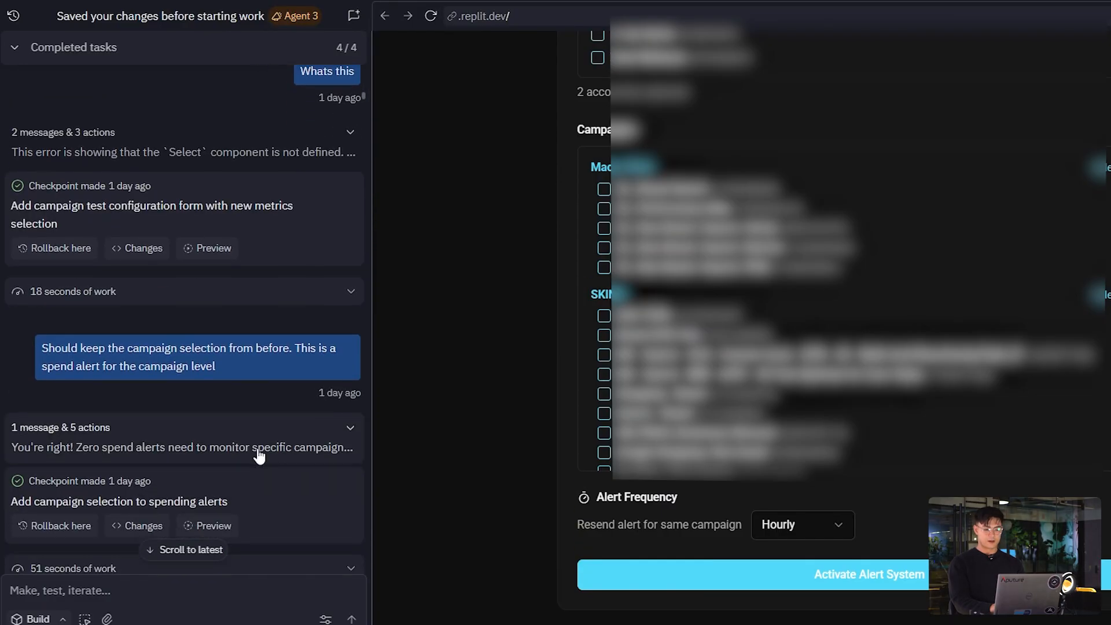
{"action": "scroll", "coordinate": [257, 450], "scroll_direction": "down", "scroll_amount": 2}
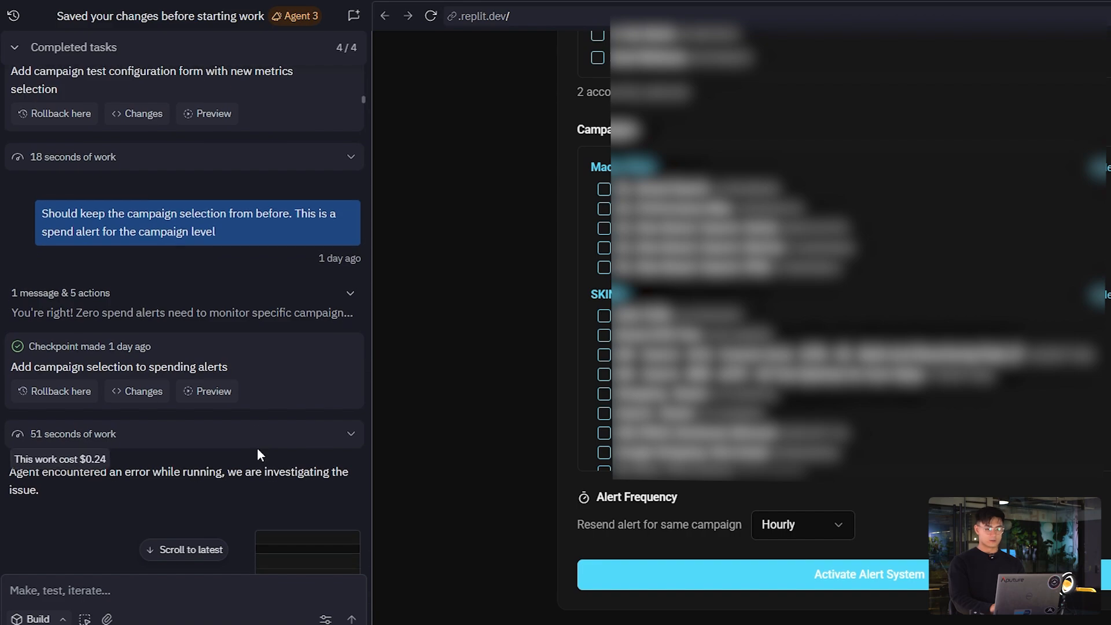
{"action": "scroll", "coordinate": [285, 300], "scroll_direction": "down", "scroll_amount": 1}
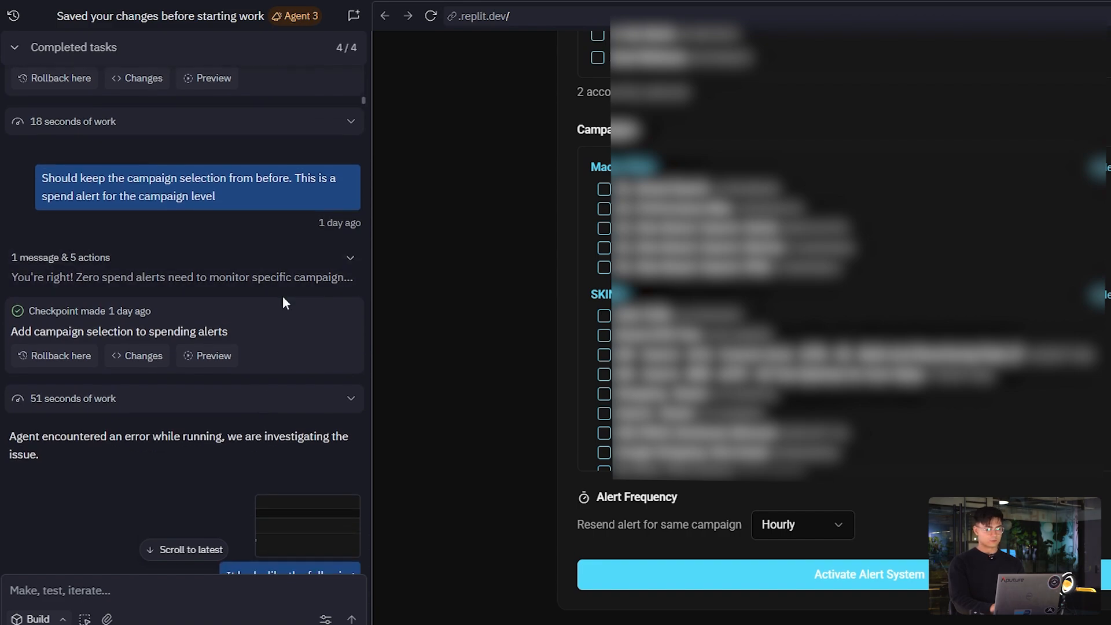
{"action": "scroll", "coordinate": [283, 231], "scroll_direction": "down", "scroll_amount": 10}
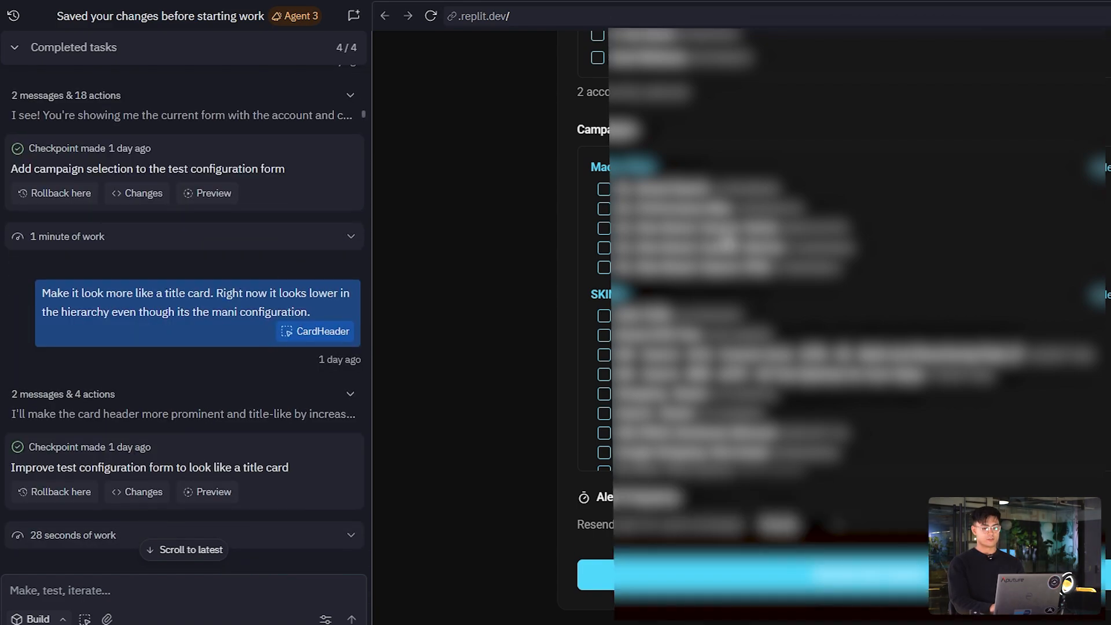
Open the source code behind the title card prompt's CardHeader reference, and return to the preview to view the form's header
{"action": "scroll", "coordinate": [721, 178], "scroll_direction": "up", "scroll_amount": 10}
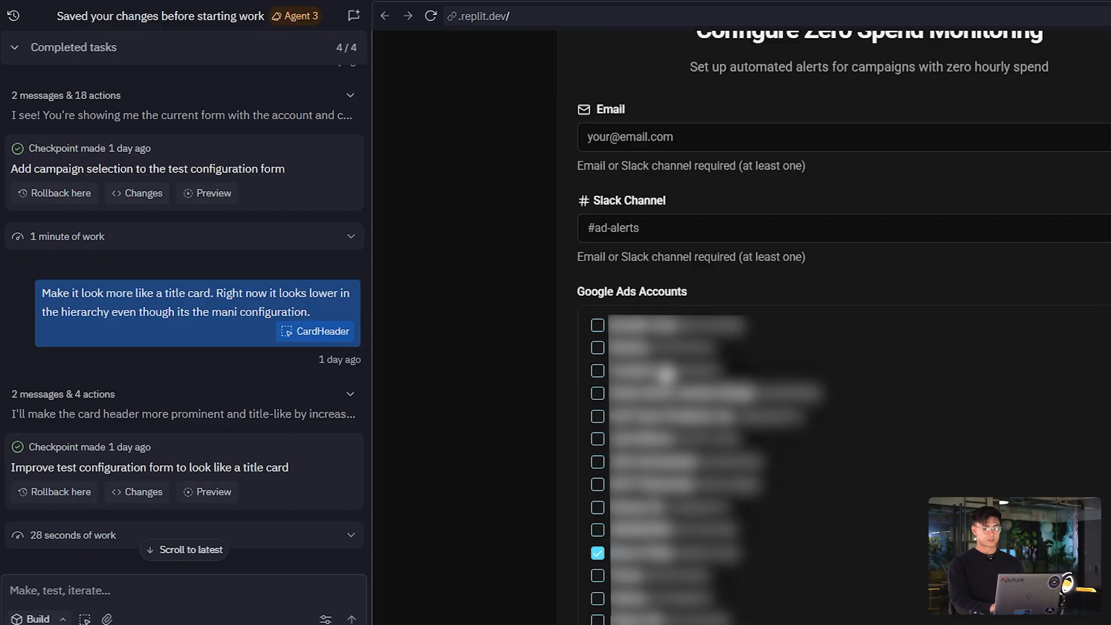
{"action": "scroll", "coordinate": [226, 428], "scroll_direction": "down", "scroll_amount": 3}
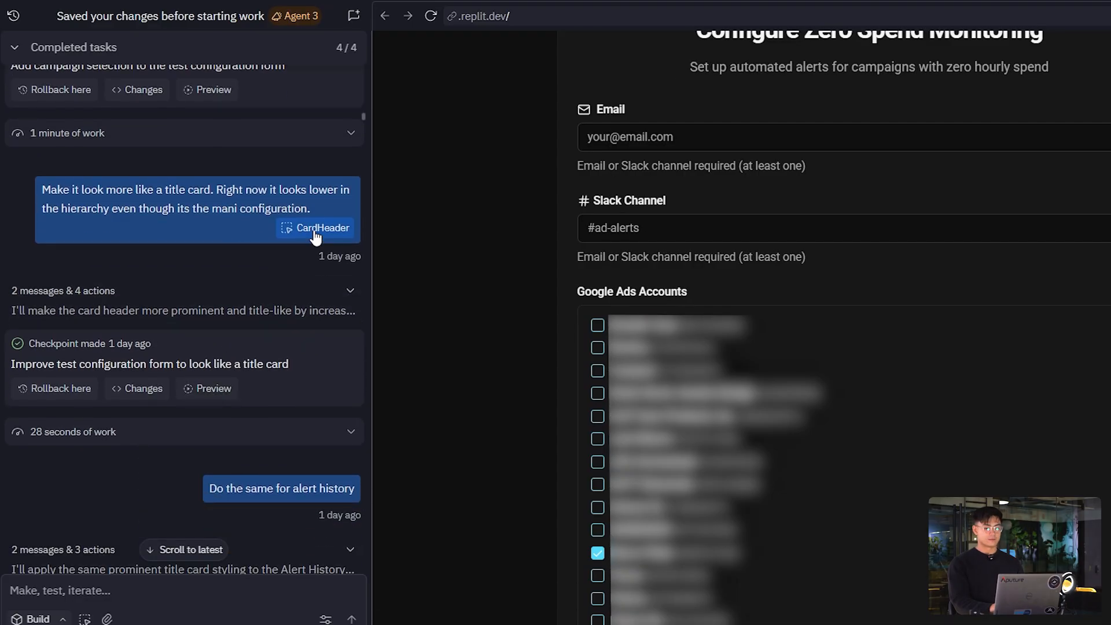
{"action": "left_click", "coordinate": [315, 232]}
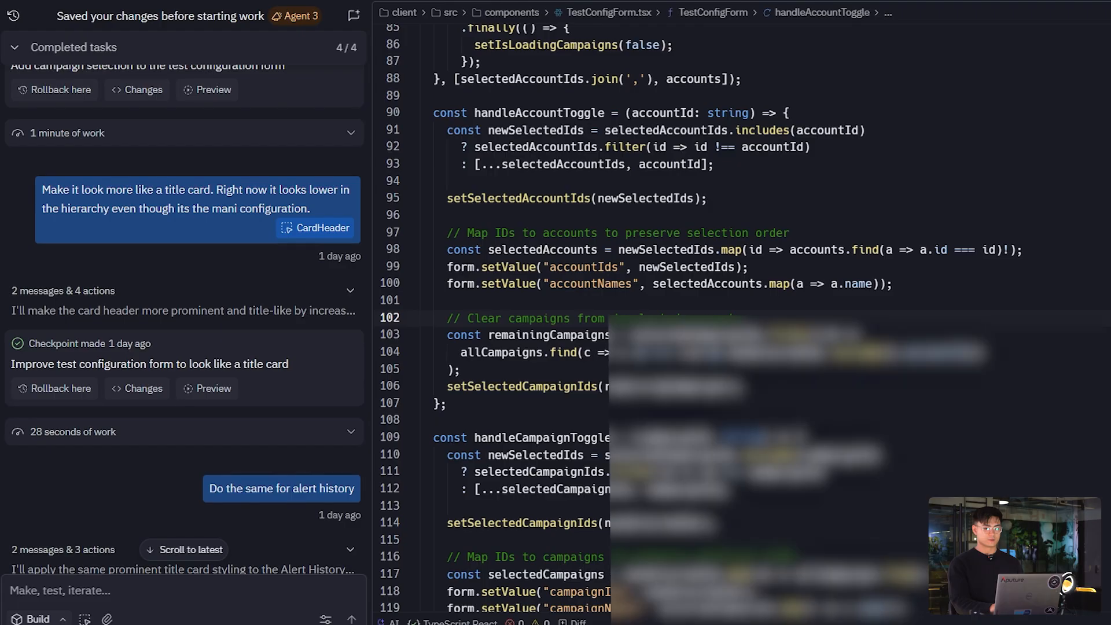
{"action": "left_click", "coordinate": [411, 1]}
{"action": "scroll", "coordinate": [542, 340], "scroll_direction": "up", "scroll_amount": 5}
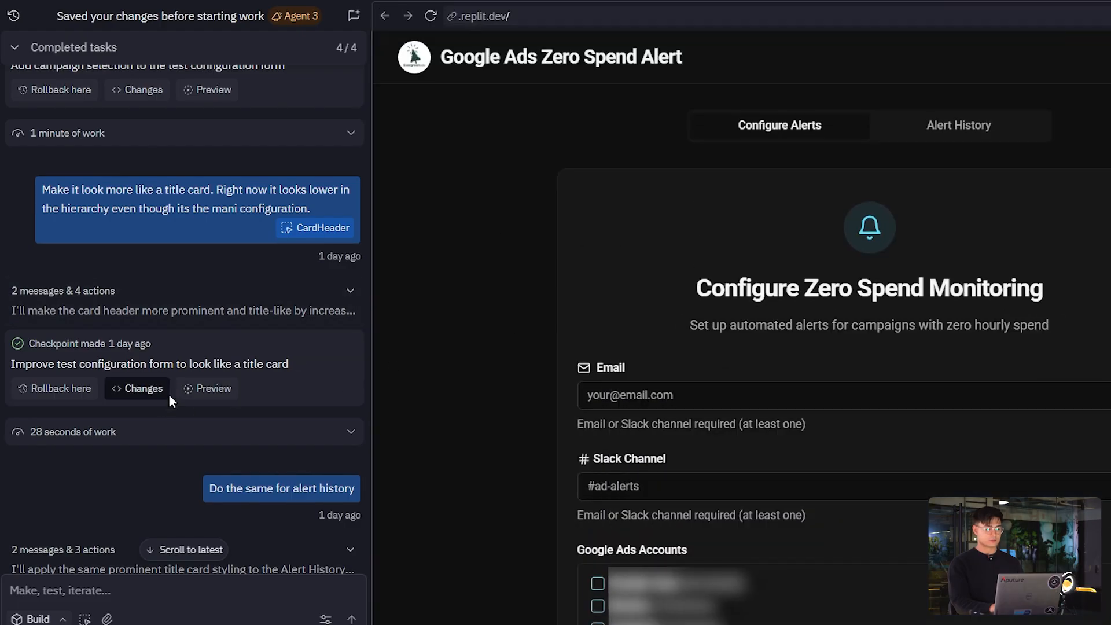
View the preview of the "Add campaign selection to the test configuration form" checkpoint and find the earlier prompt naming the source spreadsheet
{"action": "scroll", "coordinate": [168, 394], "scroll_direction": "down", "scroll_amount": 1}
{"action": "scroll", "coordinate": [292, 332], "scroll_direction": "up", "scroll_amount": 5}
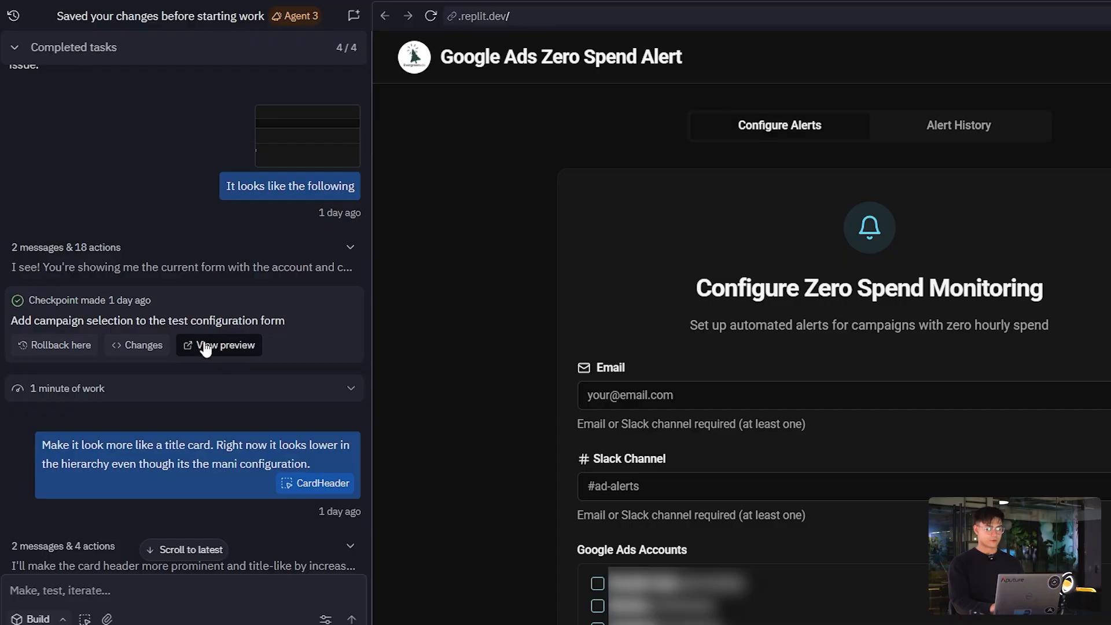
{"action": "left_click", "coordinate": [205, 347]}
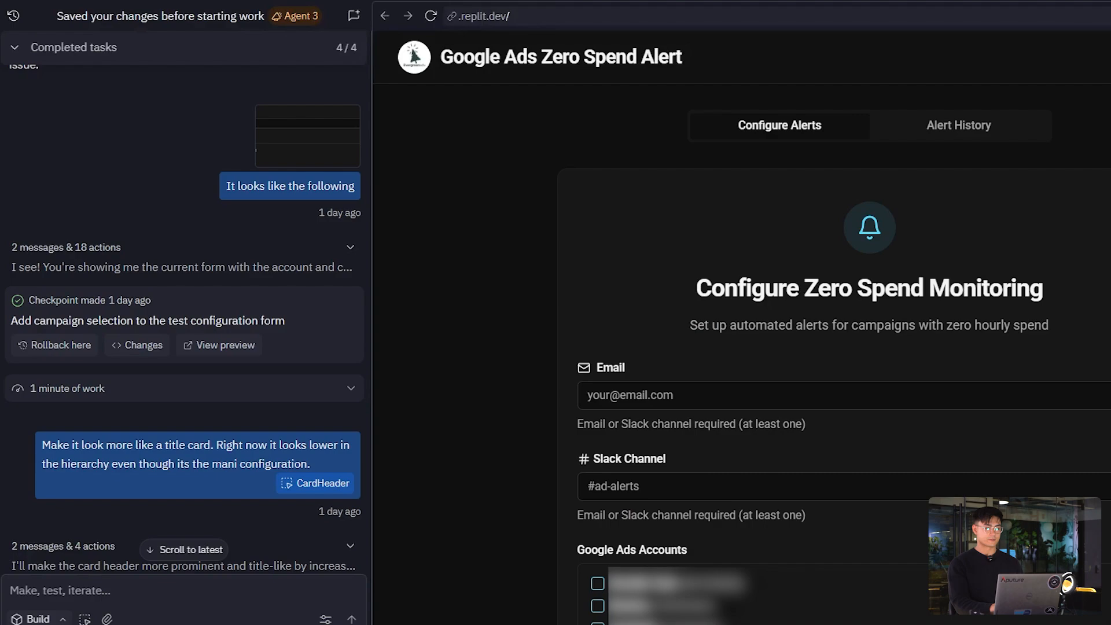
{"action": "scroll", "coordinate": [202, 272], "scroll_direction": "up", "scroll_amount": 5}
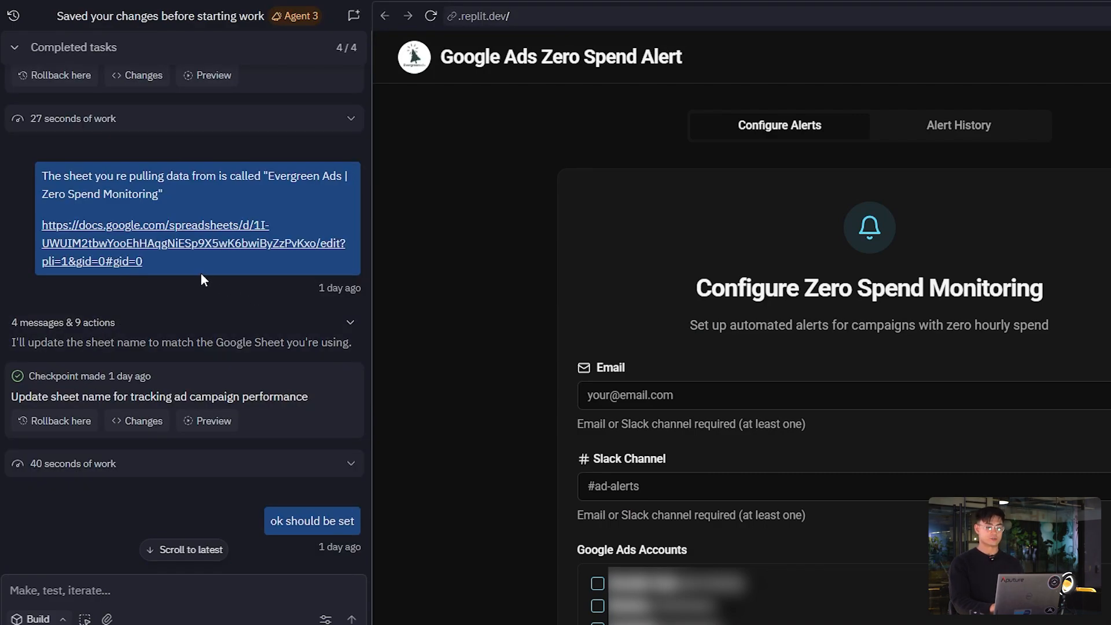
Review the app's integrations, including the Google Sheets connector, and open the list of app secrets
{"action": "left_click", "coordinate": [693, 0]}
{"action": "scroll", "coordinate": [794, 254], "scroll_direction": "down", "scroll_amount": 1}
{"action": "scroll", "coordinate": [795, 272], "scroll_direction": "down", "scroll_amount": 1}
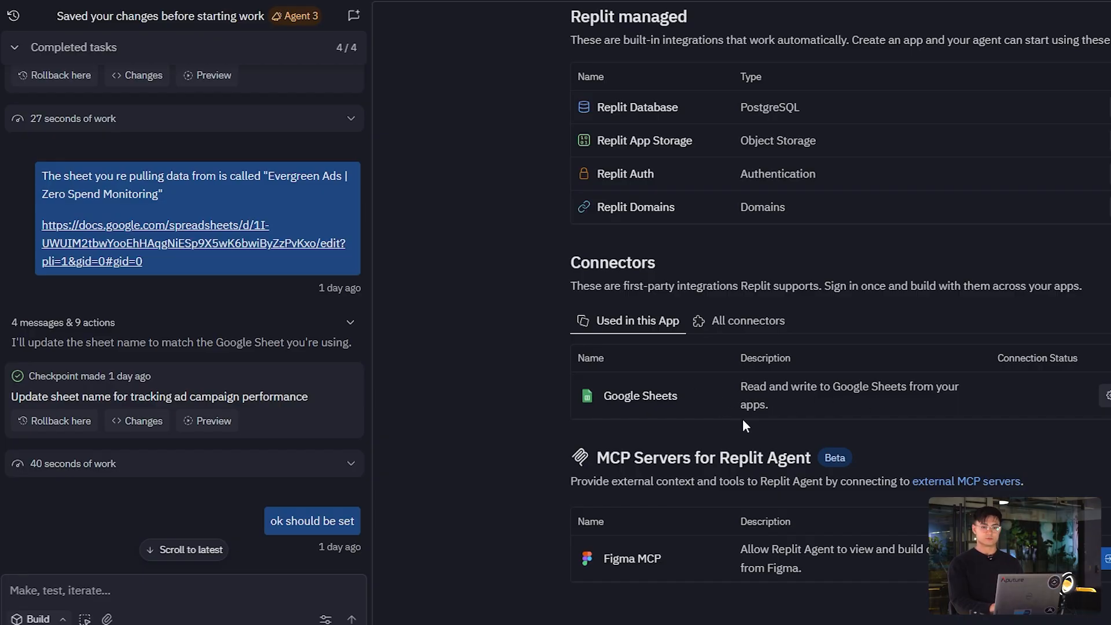
{"action": "scroll", "coordinate": [681, 384], "scroll_direction": "up", "scroll_amount": 5}
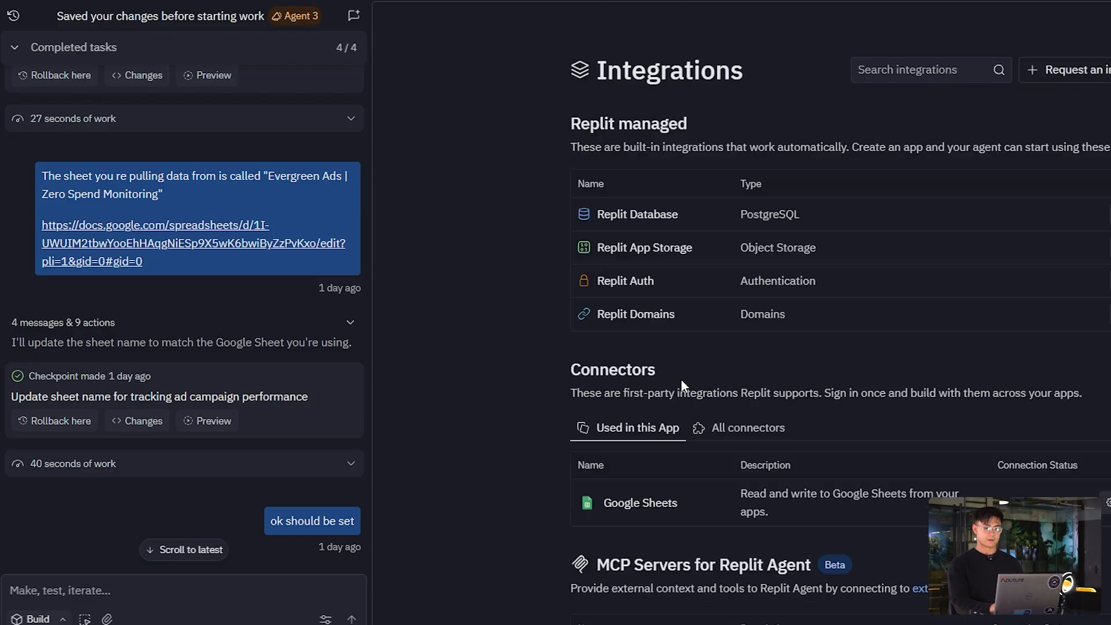
{"action": "left_click", "coordinate": [559, 0]}
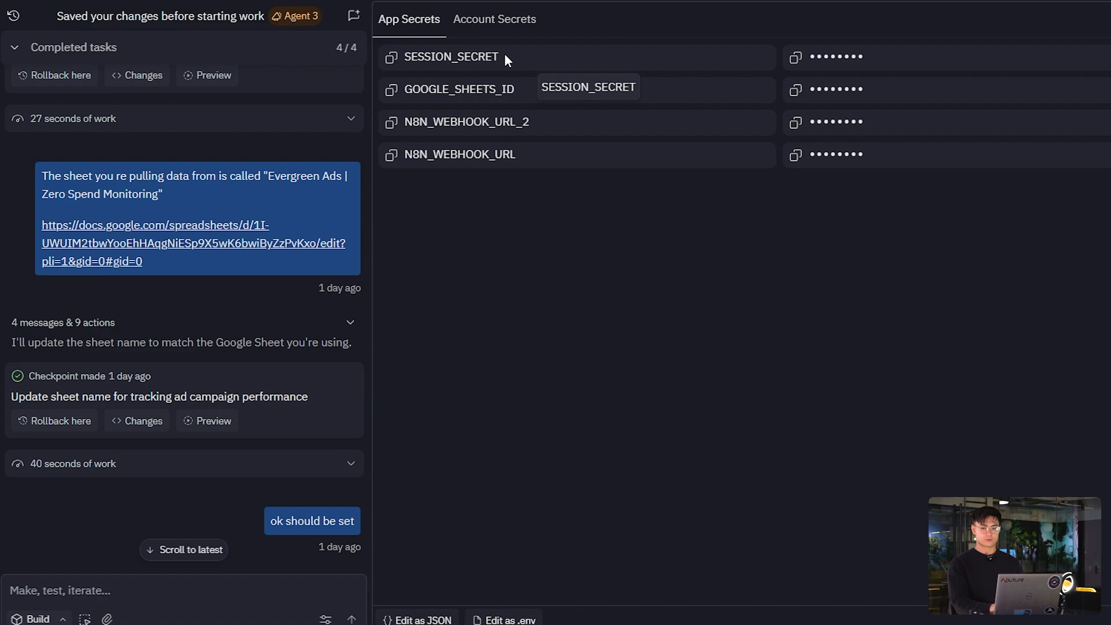
Return to the app preview and read the prompts on the Slack channel field, its placeholder text and the Google Sheets connection
{"action": "scroll", "coordinate": [266, 323], "scroll_direction": "down", "scroll_amount": 5}
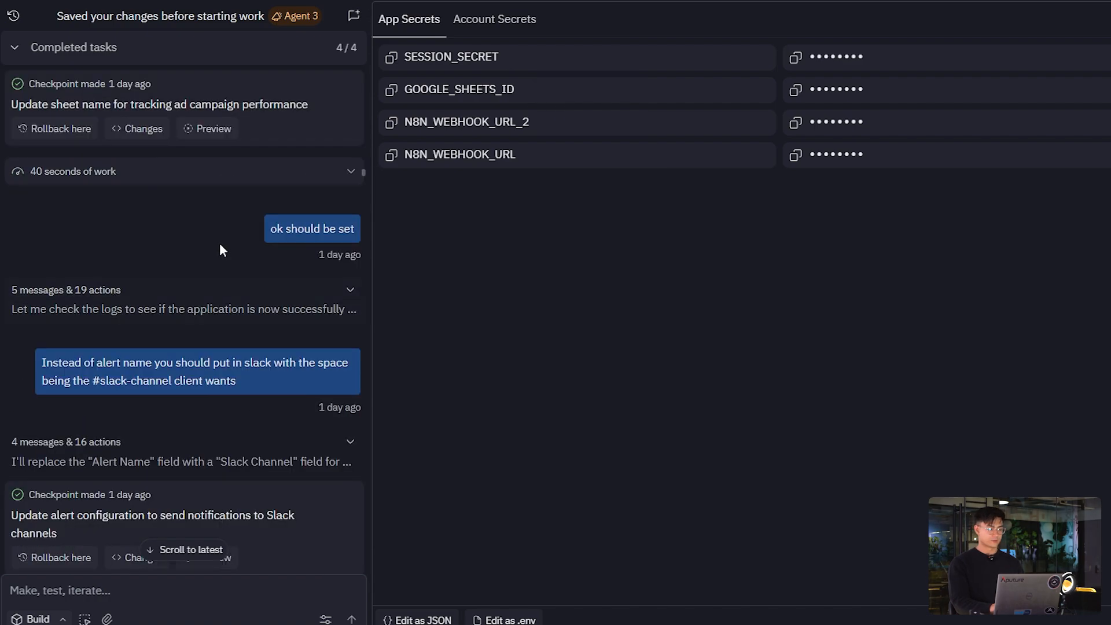
{"action": "left_click", "coordinate": [431, 12]}
{"action": "scroll", "coordinate": [280, 405], "scroll_direction": "down", "scroll_amount": 6}
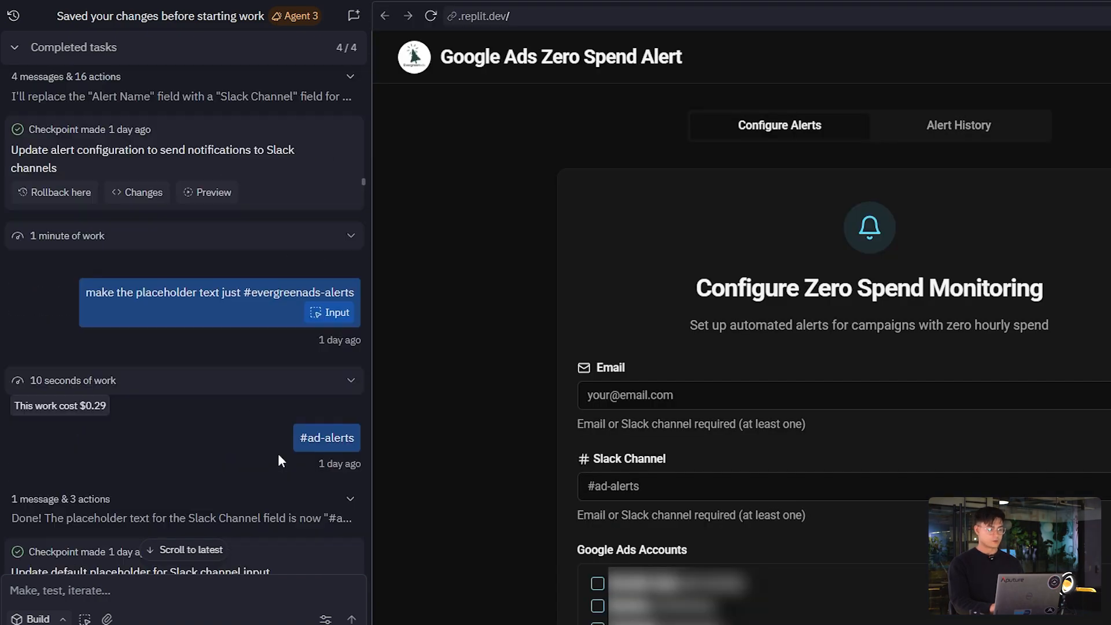
{"action": "scroll", "coordinate": [277, 460], "scroll_direction": "down", "scroll_amount": 15}
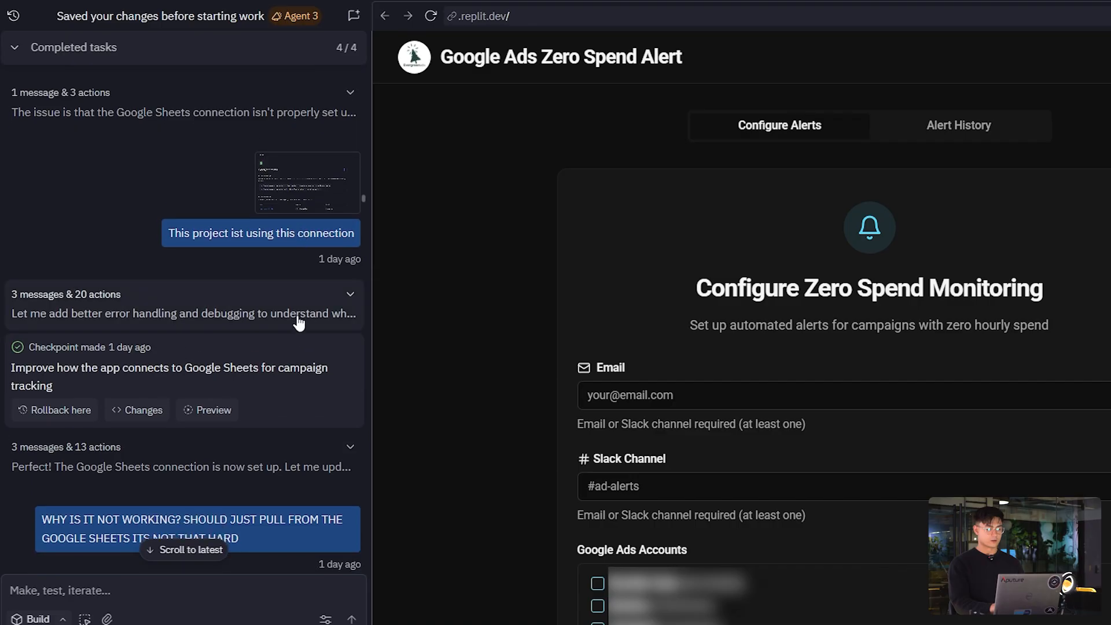
{"action": "scroll", "coordinate": [298, 318], "scroll_direction": "down", "scroll_amount": 2}
{"action": "scroll", "coordinate": [298, 376], "scroll_direction": "down", "scroll_amount": 1}
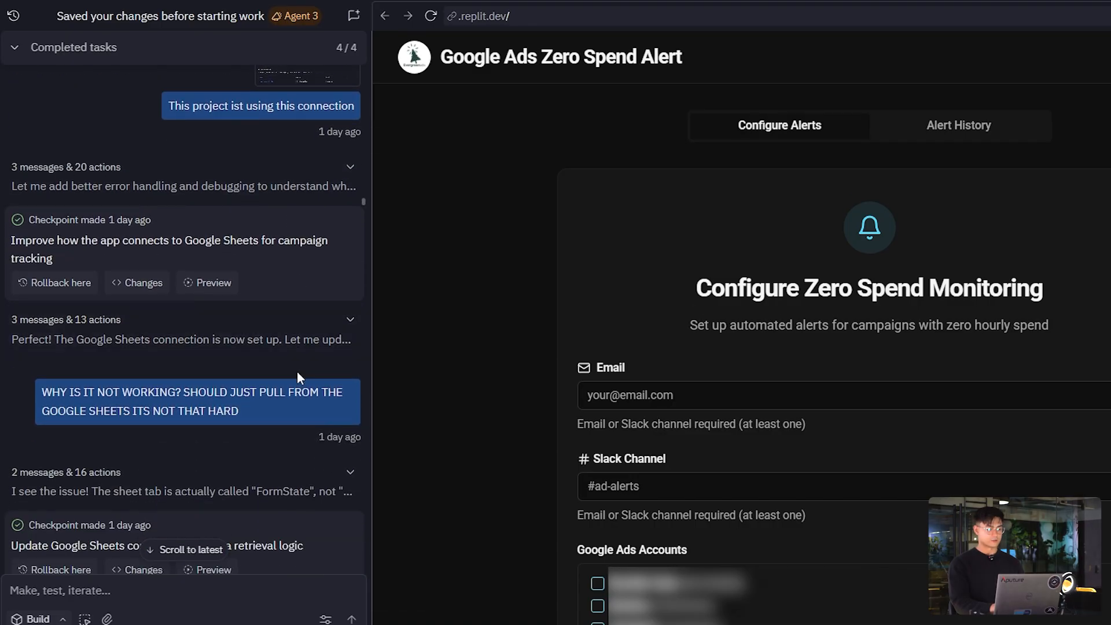
{"action": "scroll", "coordinate": [287, 428], "scroll_direction": "down", "scroll_amount": 1}
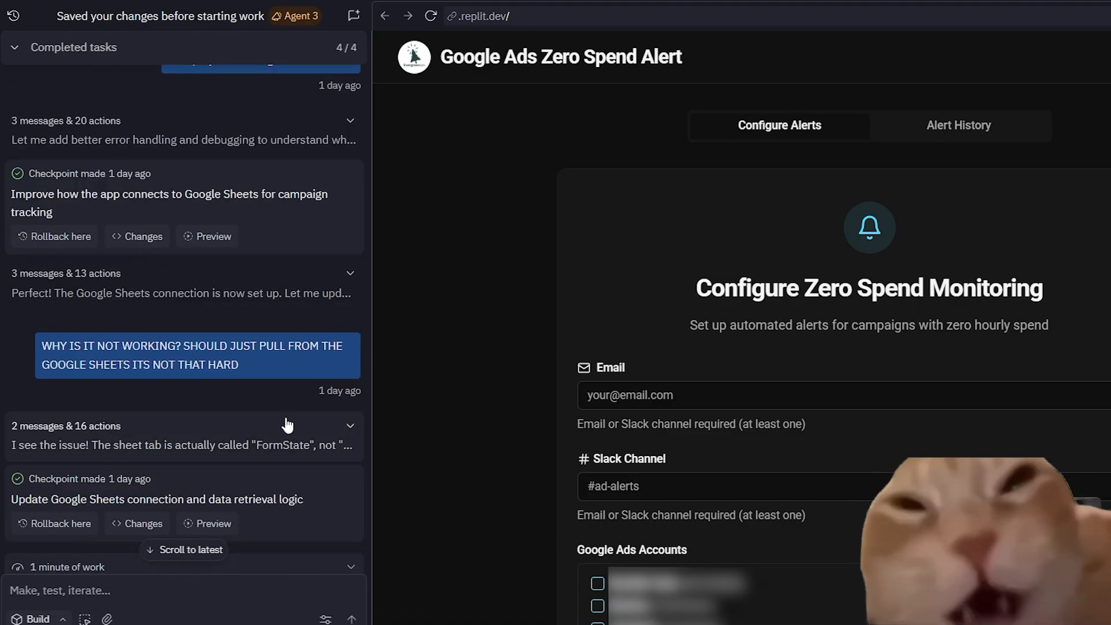
{"action": "scroll", "coordinate": [287, 425], "scroll_direction": "down", "scroll_amount": 1}
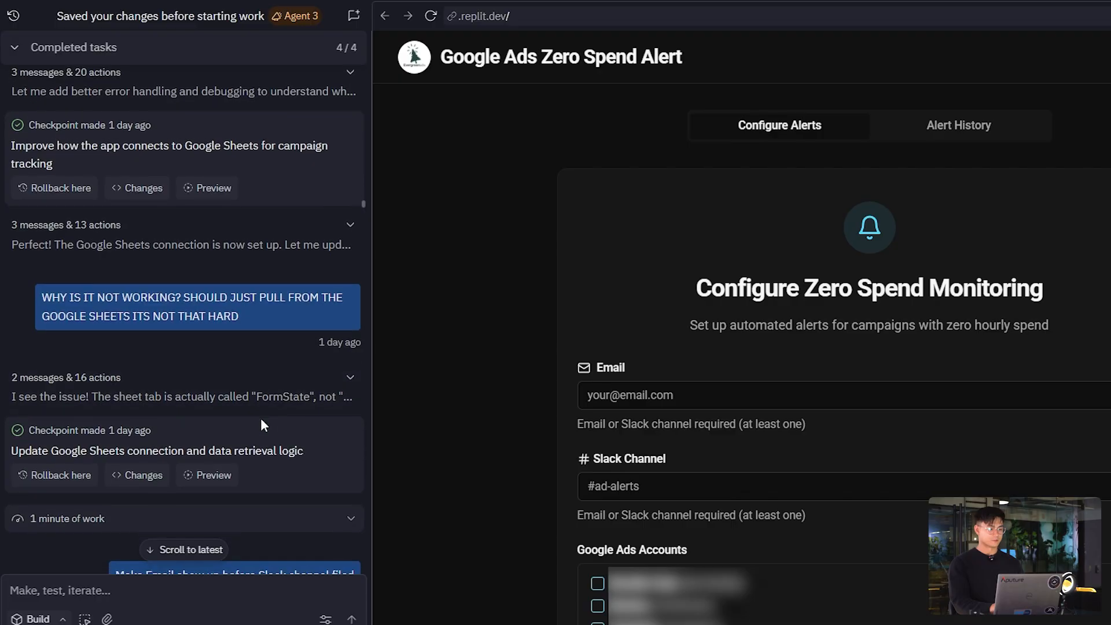
Read the prompts on placing Email before Slack channel, multi-account campaign selection, frequency units, label icons and icon spacing
{"action": "scroll", "coordinate": [260, 418], "scroll_direction": "down", "scroll_amount": 5}
{"action": "scroll", "coordinate": [293, 313], "scroll_direction": "down", "scroll_amount": 3}
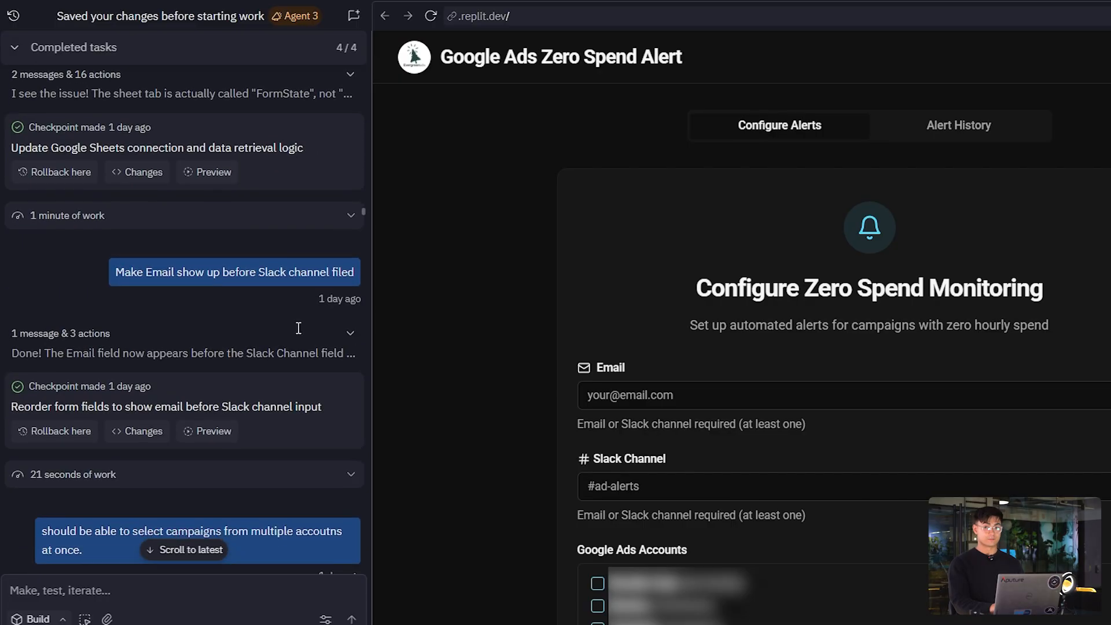
{"action": "scroll", "coordinate": [296, 326], "scroll_direction": "down", "scroll_amount": 10}
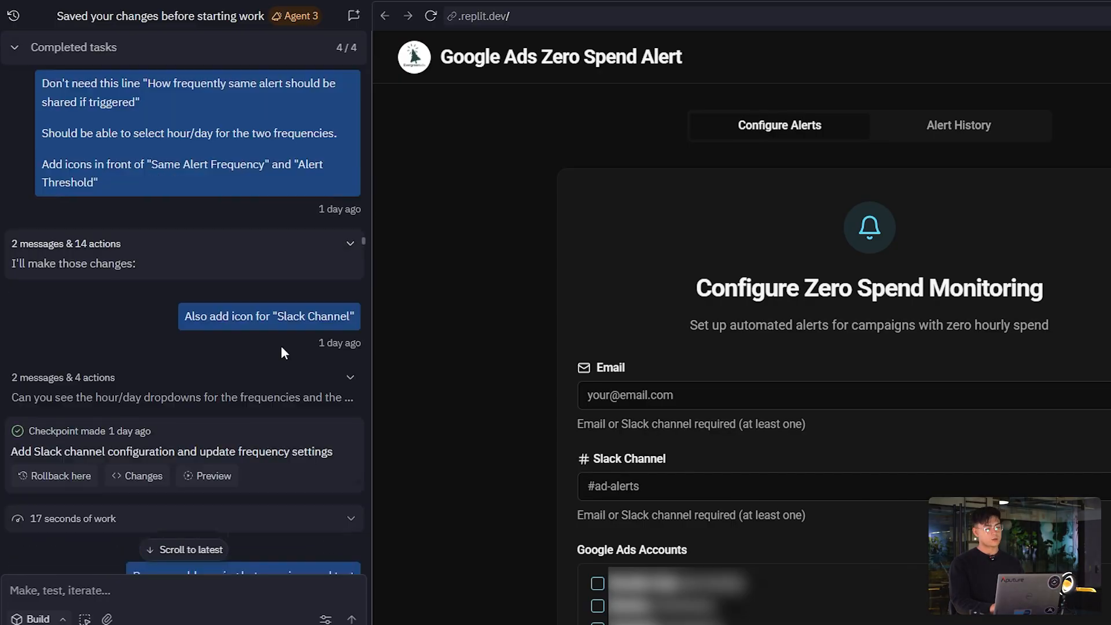
{"action": "scroll", "coordinate": [252, 300], "scroll_direction": "down", "scroll_amount": 3}
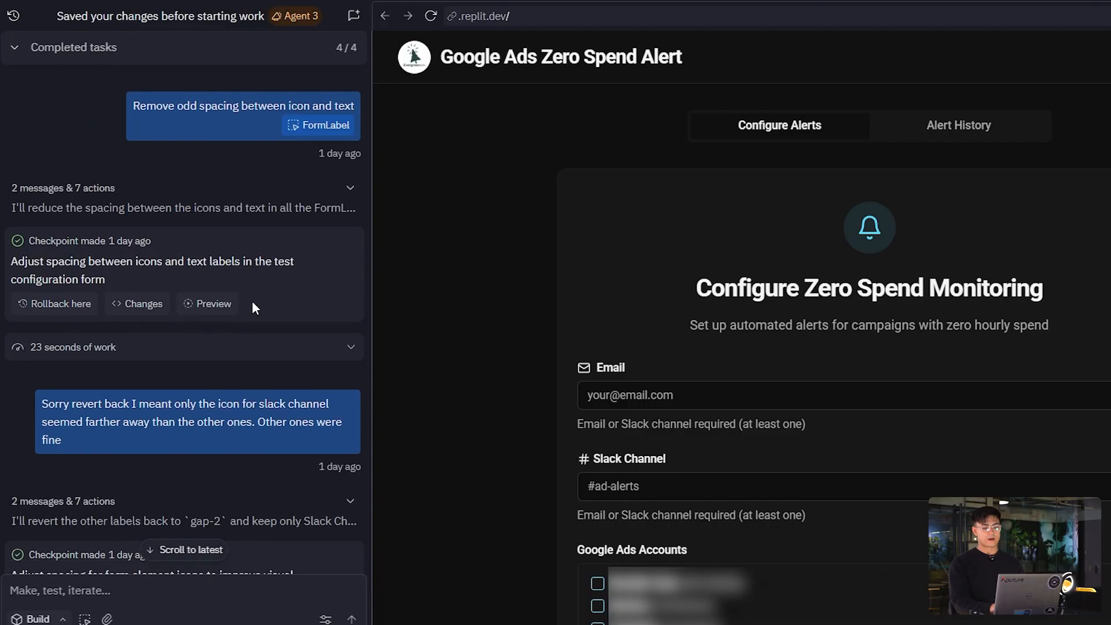
{"action": "scroll", "coordinate": [258, 371], "scroll_direction": "down", "scroll_amount": 2}
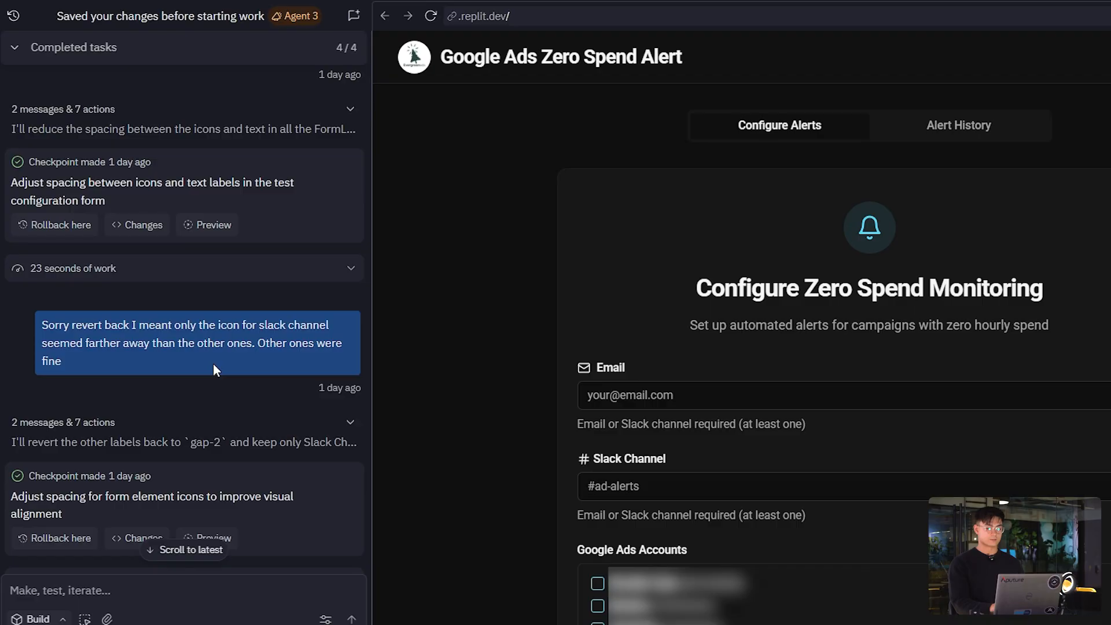
{"action": "scroll", "coordinate": [249, 422], "scroll_direction": "down", "scroll_amount": 1}
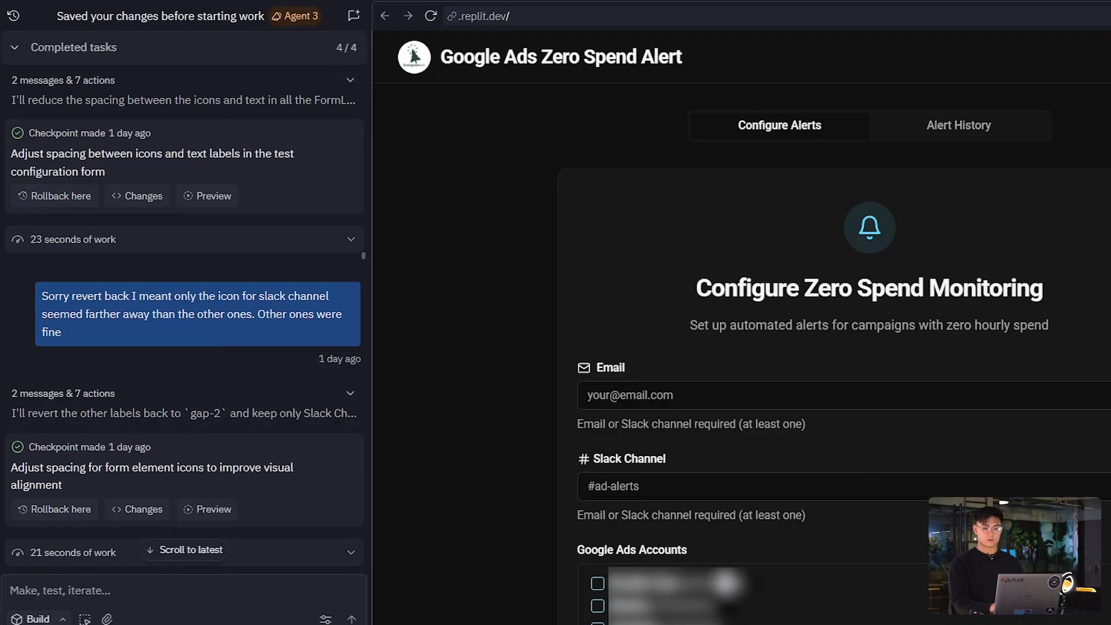
{"action": "scroll", "coordinate": [280, 406], "scroll_direction": "down", "scroll_amount": 1}
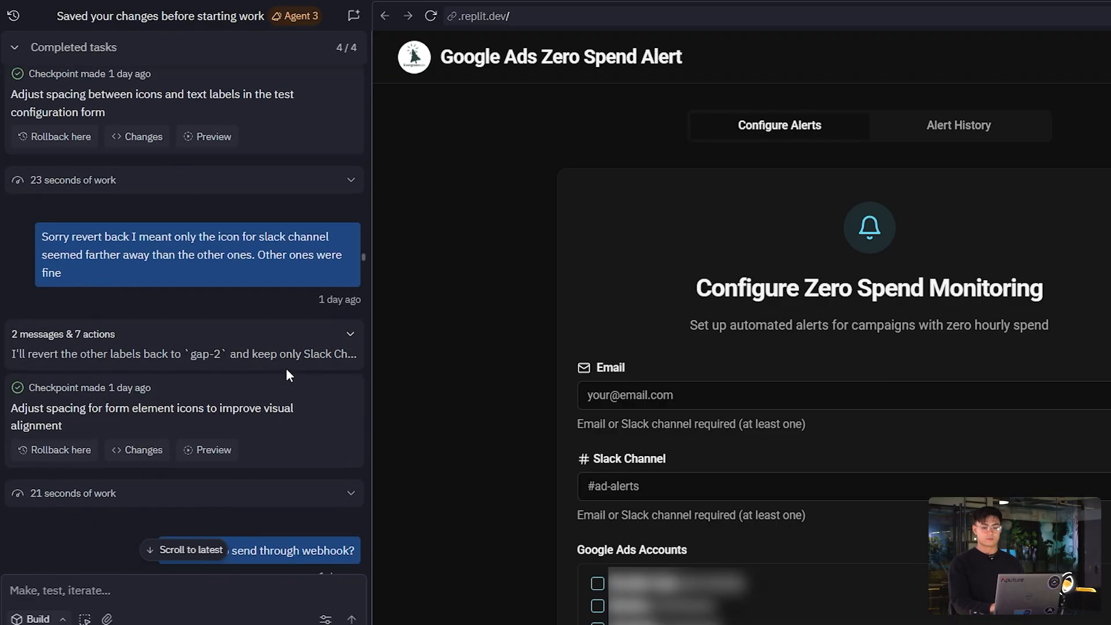
{"action": "scroll", "coordinate": [286, 368], "scroll_direction": "down", "scroll_amount": 1}
{"action": "scroll", "coordinate": [287, 375], "scroll_direction": "down", "scroll_amount": 1}
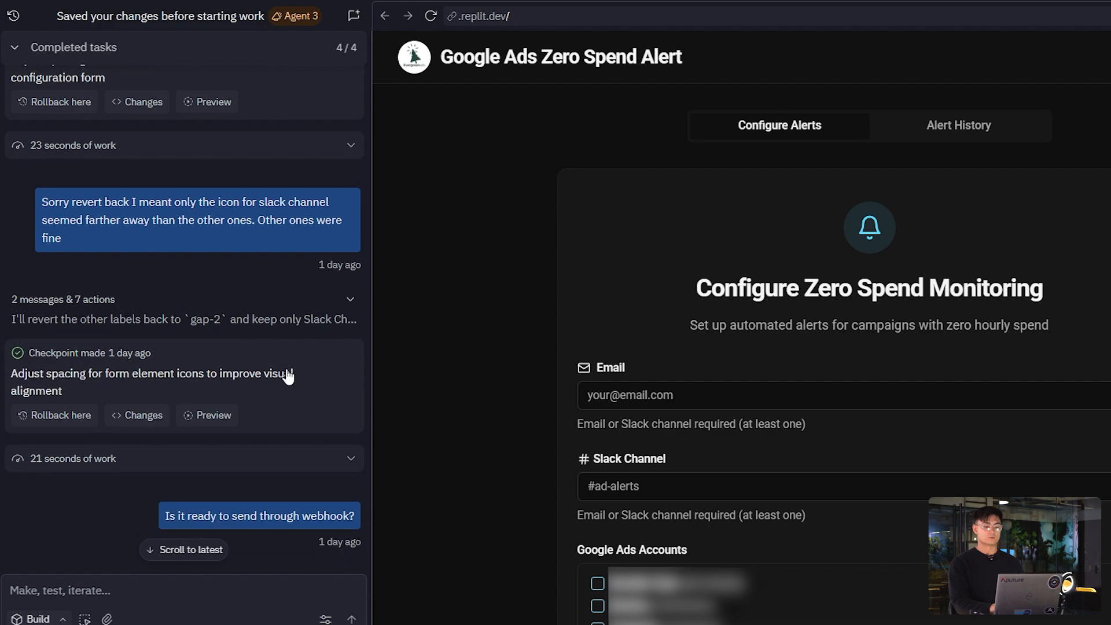
Examine the webhook prompts on send readiness, removing active hours, and passing account name/id with campaign name/id
{"action": "scroll", "coordinate": [287, 375], "scroll_direction": "down", "scroll_amount": 4}
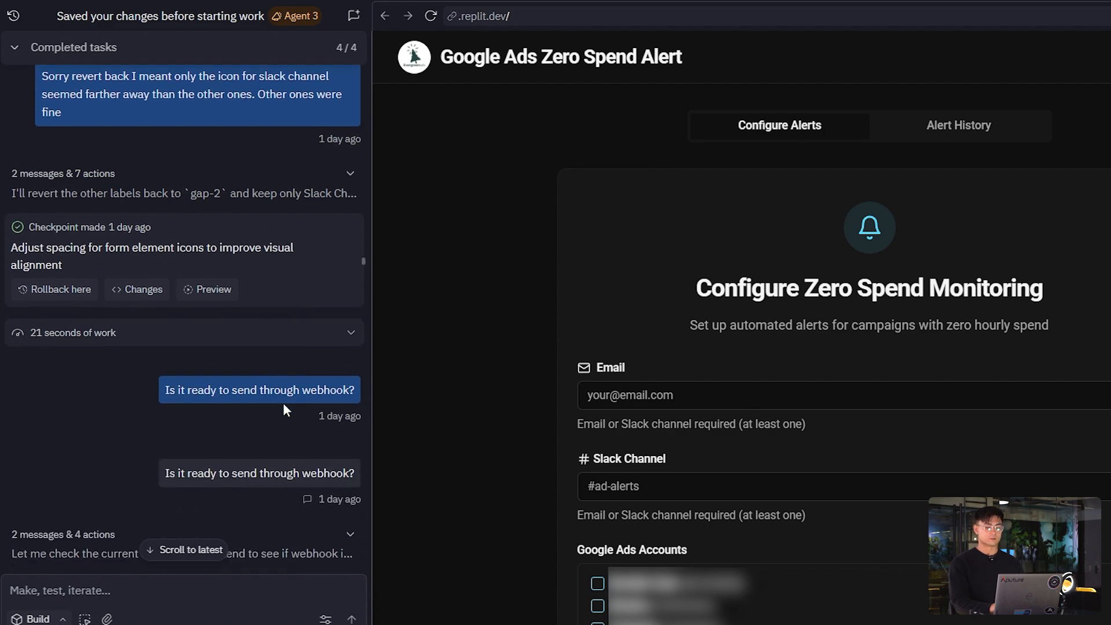
{"action": "scroll", "coordinate": [285, 453], "scroll_direction": "down", "scroll_amount": 1}
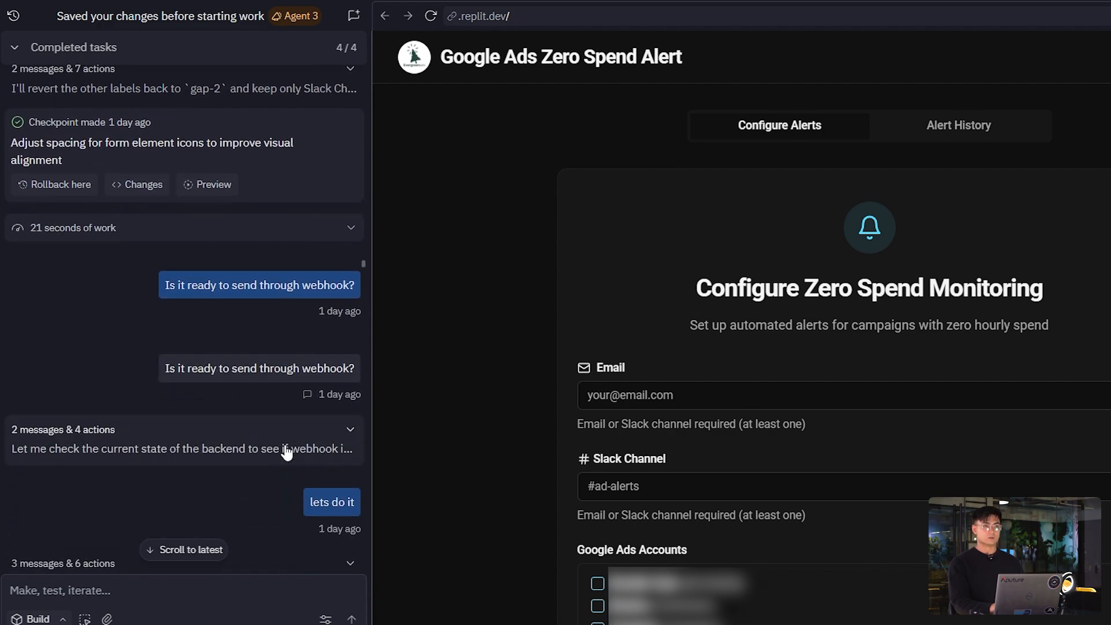
{"action": "scroll", "coordinate": [285, 454], "scroll_direction": "down", "scroll_amount": 3}
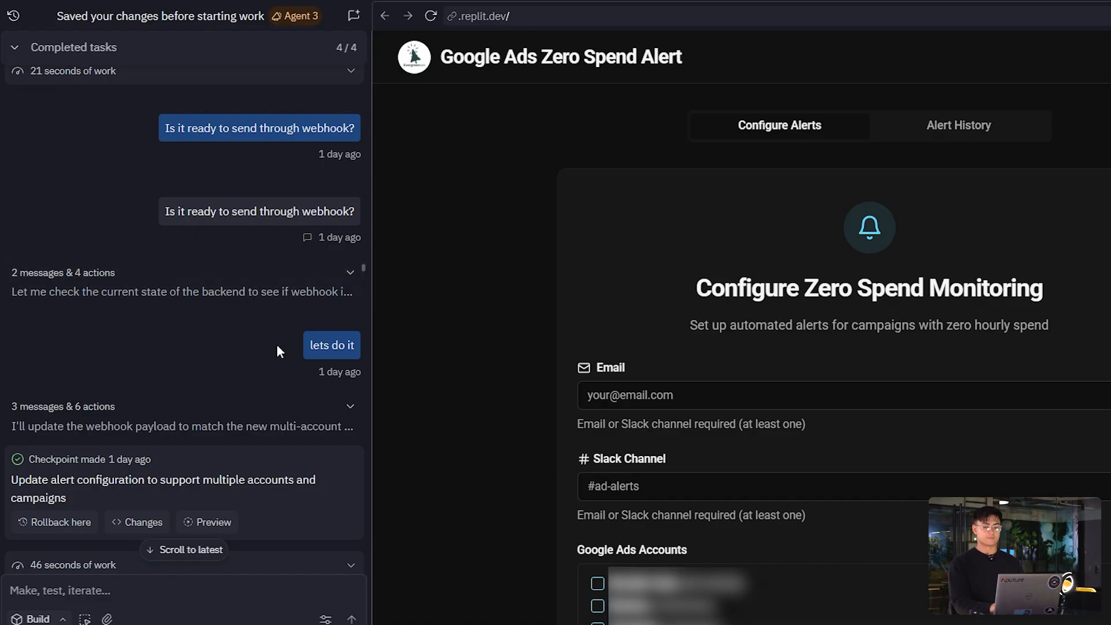
{"action": "scroll", "coordinate": [276, 345], "scroll_direction": "down", "scroll_amount": 1}
{"action": "scroll", "coordinate": [289, 334], "scroll_direction": "down", "scroll_amount": 3}
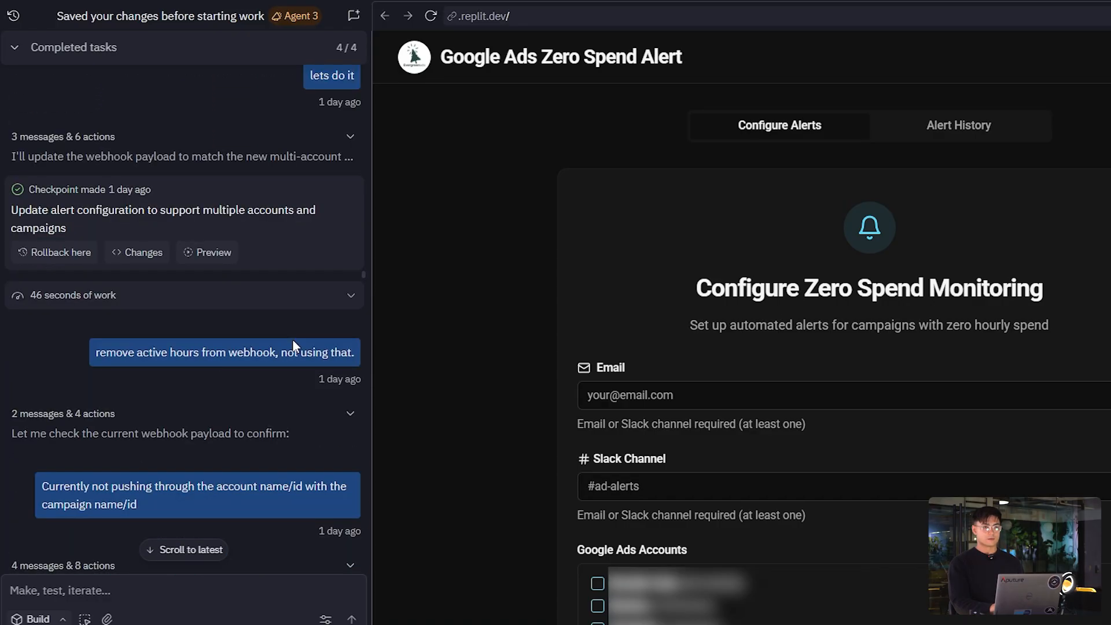
{"action": "scroll", "coordinate": [294, 345], "scroll_direction": "down", "scroll_amount": 1}
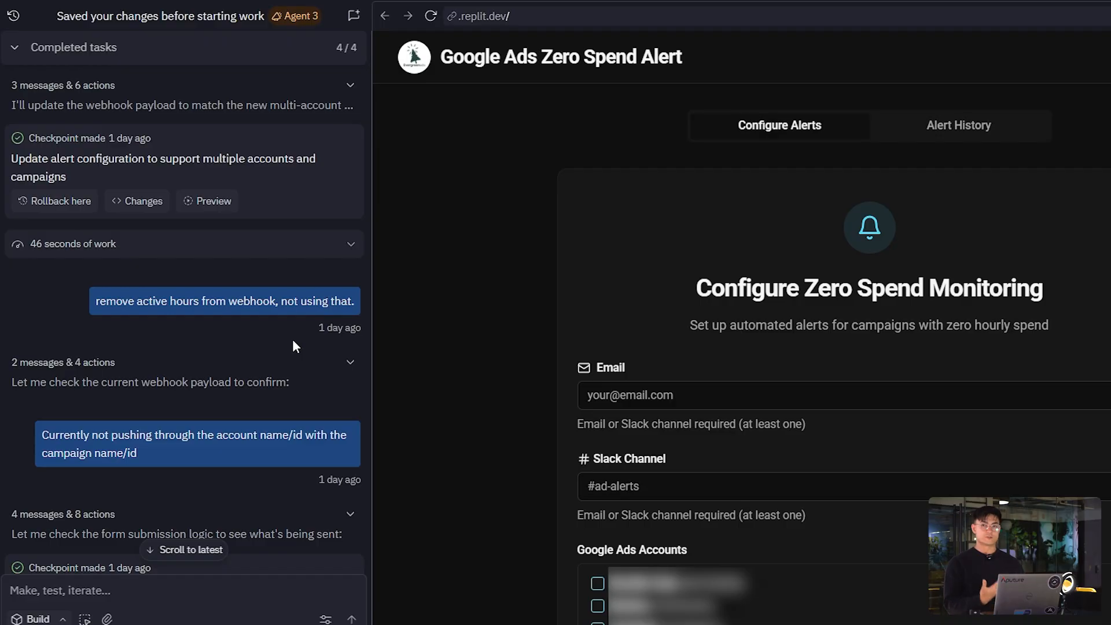
{"action": "scroll", "coordinate": [295, 370], "scroll_direction": "down", "scroll_amount": 4}
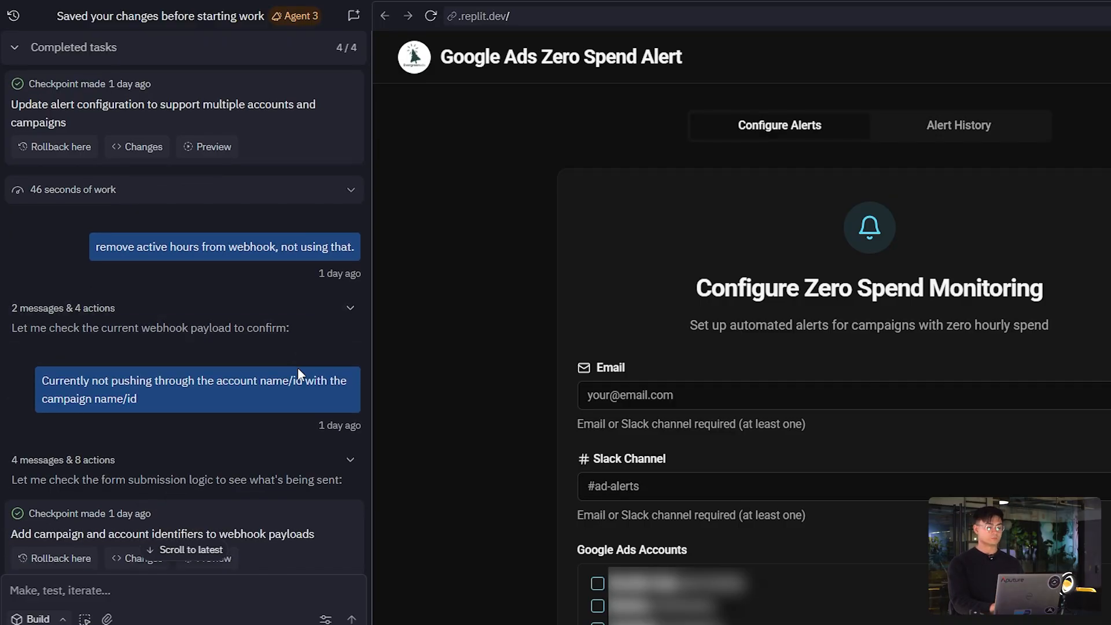
Examine the campaigns payload prompt asking for an account name per campaign and an email mention in the "Alert System Activated" message
{"action": "scroll", "coordinate": [287, 306], "scroll_direction": "down", "scroll_amount": 15}
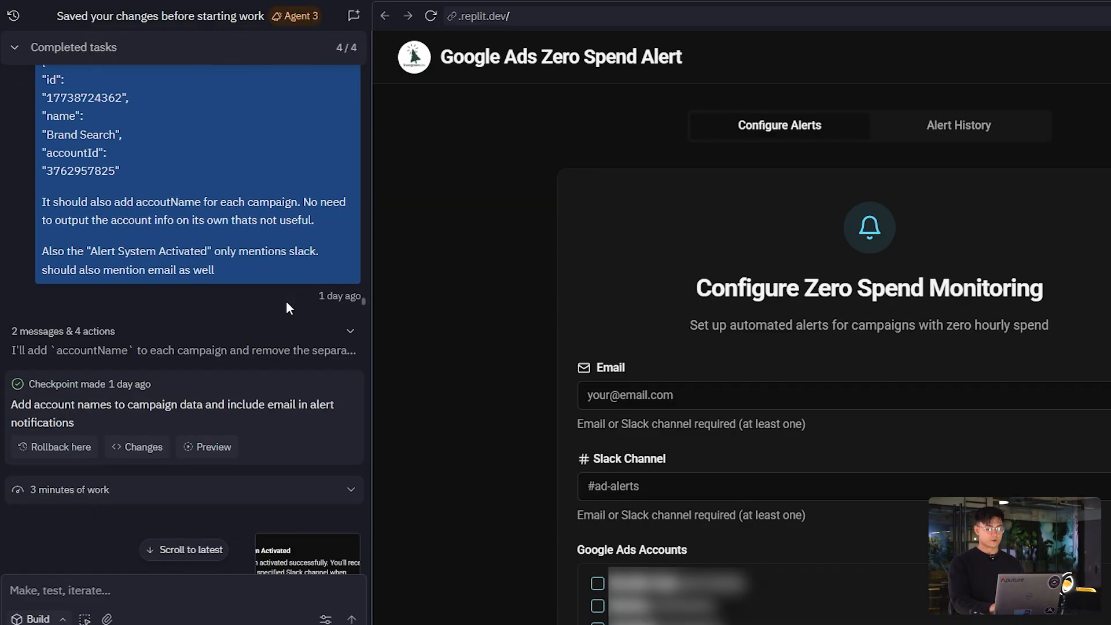
{"action": "scroll", "coordinate": [288, 306], "scroll_direction": "up", "scroll_amount": 3}
{"action": "scroll", "coordinate": [288, 307], "scroll_direction": "down", "scroll_amount": 1}
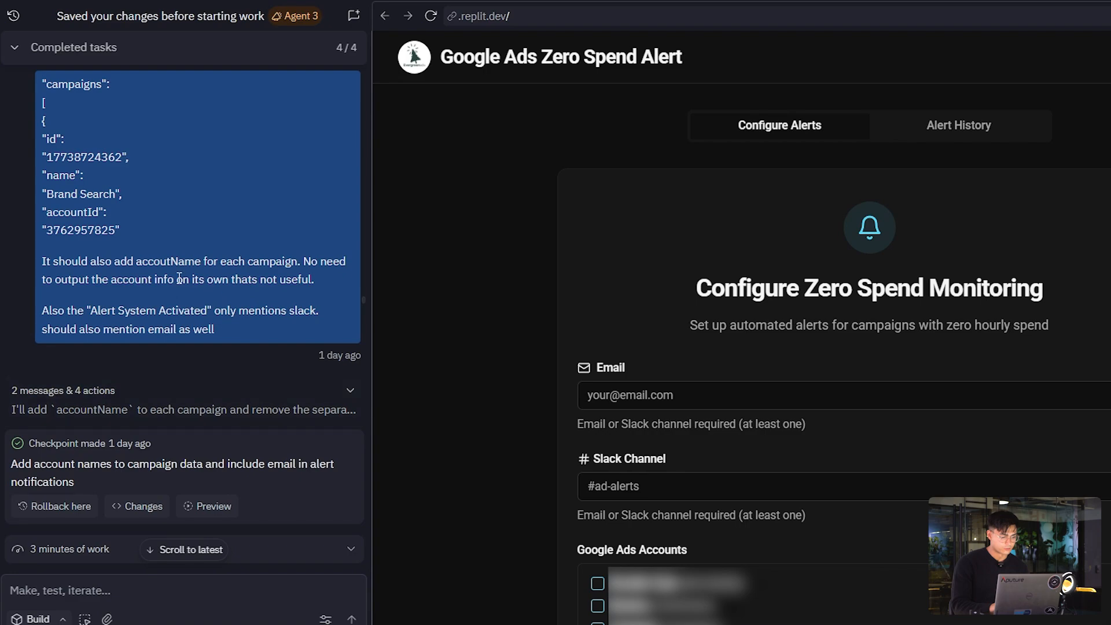
{"action": "scroll", "coordinate": [290, 231], "scroll_direction": "up", "scroll_amount": 7}
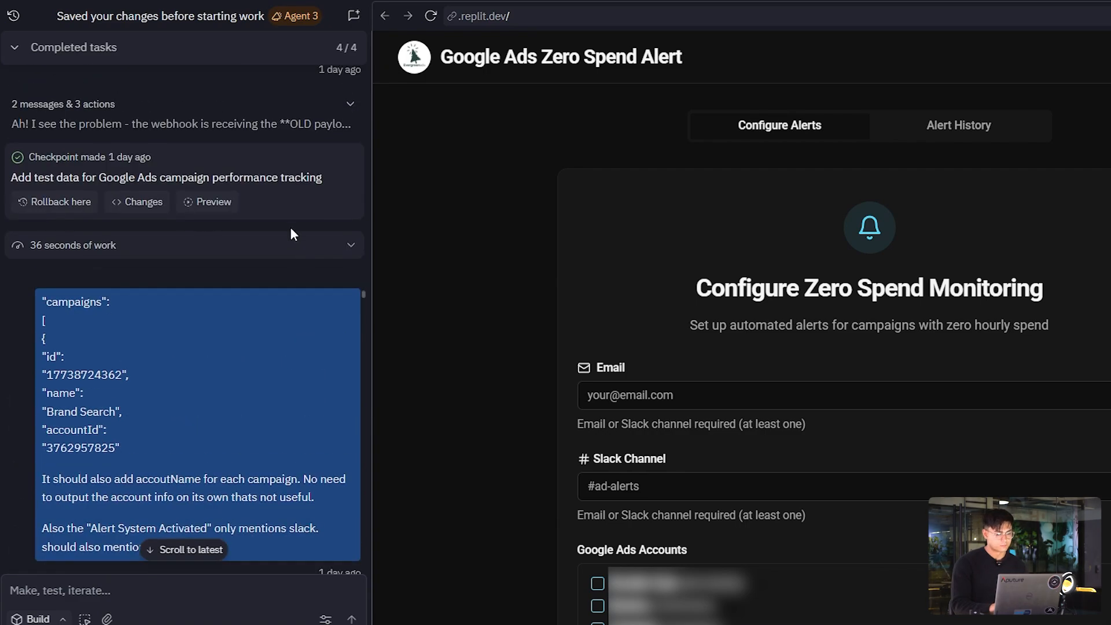
{"action": "scroll", "coordinate": [290, 226], "scroll_direction": "down", "scroll_amount": 4}
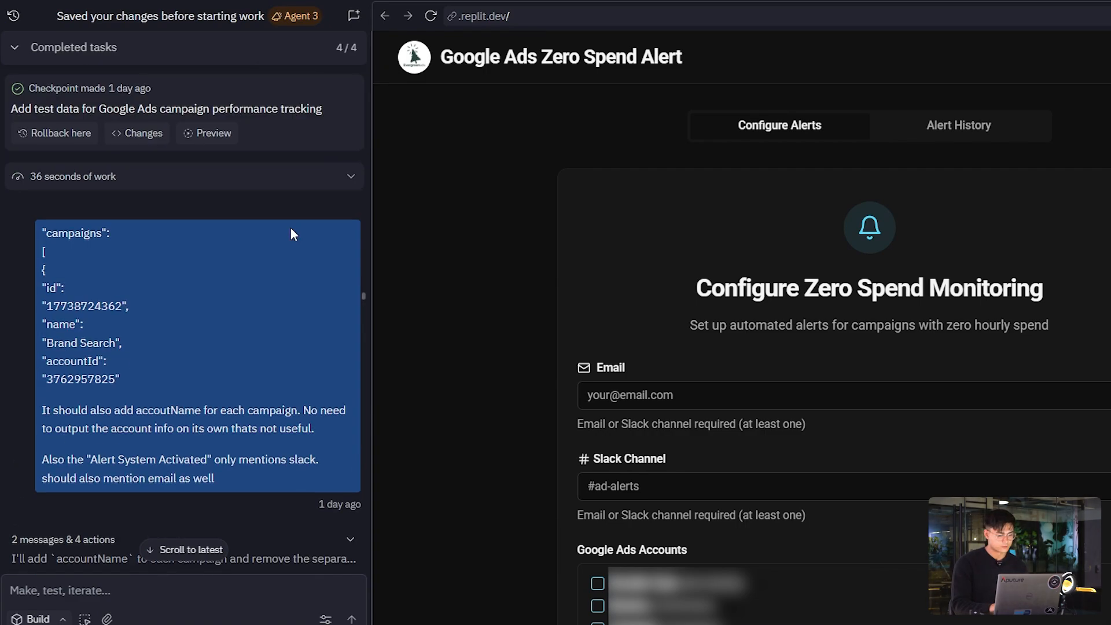
{"action": "scroll", "coordinate": [234, 397], "scroll_direction": "down", "scroll_amount": 1}
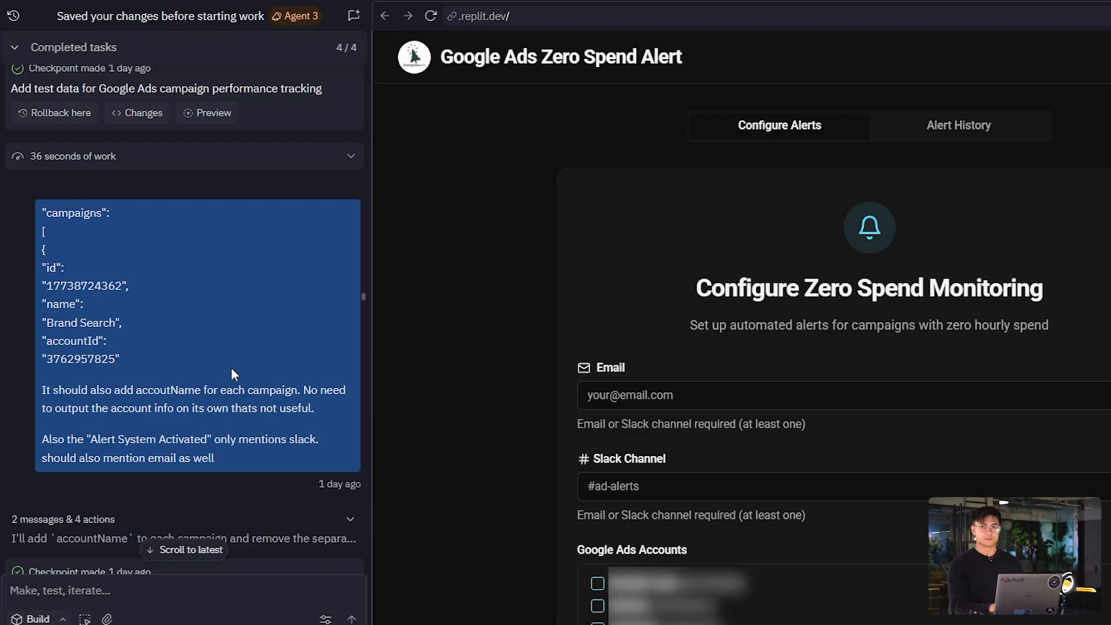
{"action": "scroll", "coordinate": [255, 461], "scroll_direction": "down", "scroll_amount": 1}
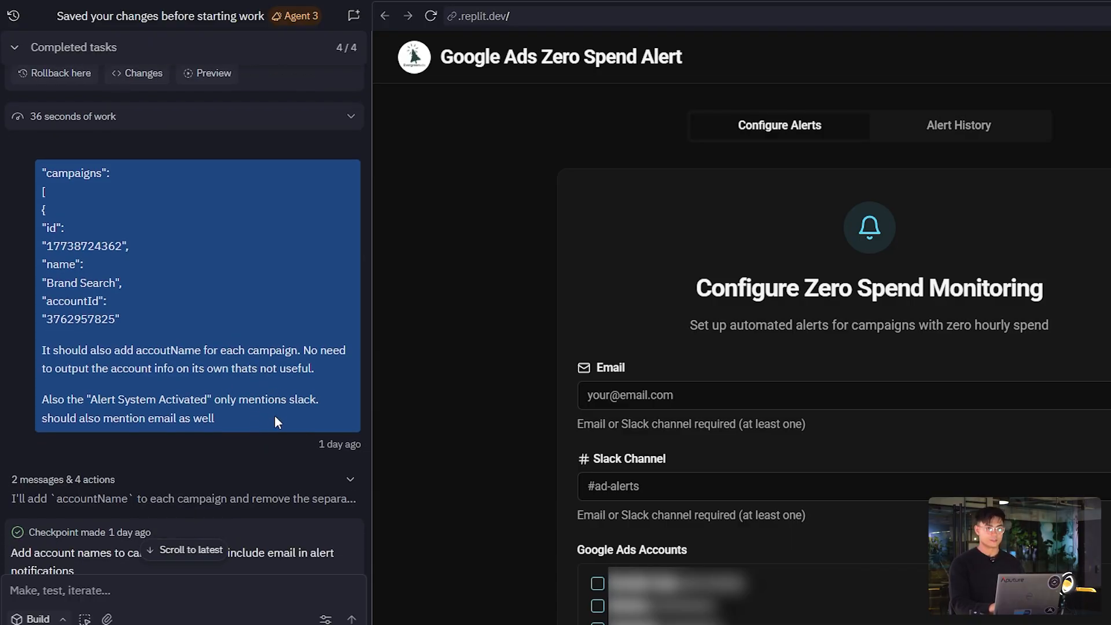
{"action": "scroll", "coordinate": [275, 416], "scroll_direction": "up", "scroll_amount": 1}
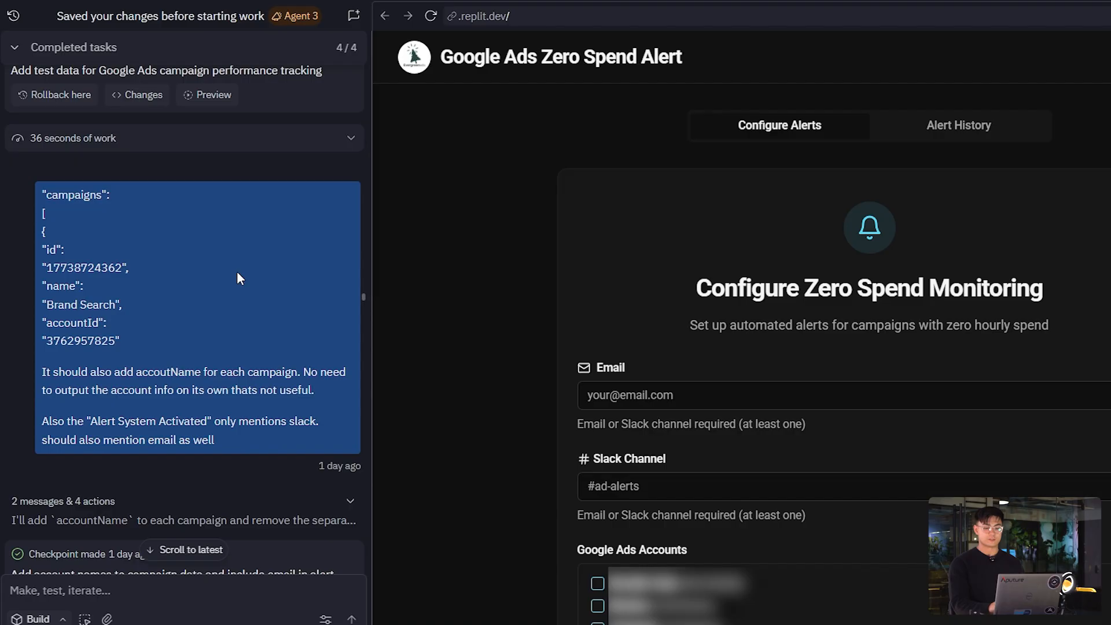
{"action": "scroll", "coordinate": [282, 442], "scroll_direction": "down", "scroll_amount": 10}
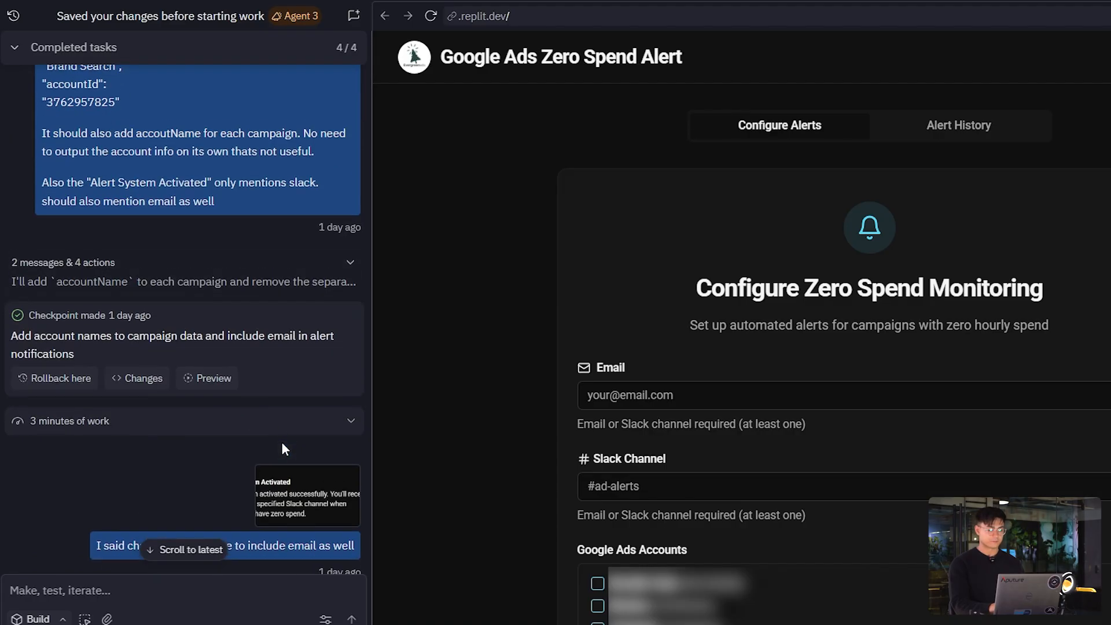
View the attached "Alert System Activated" screenshot, close it, and read the follow-up prompts on campaign field names and accountCampaigns
{"action": "left_click", "coordinate": [304, 247]}
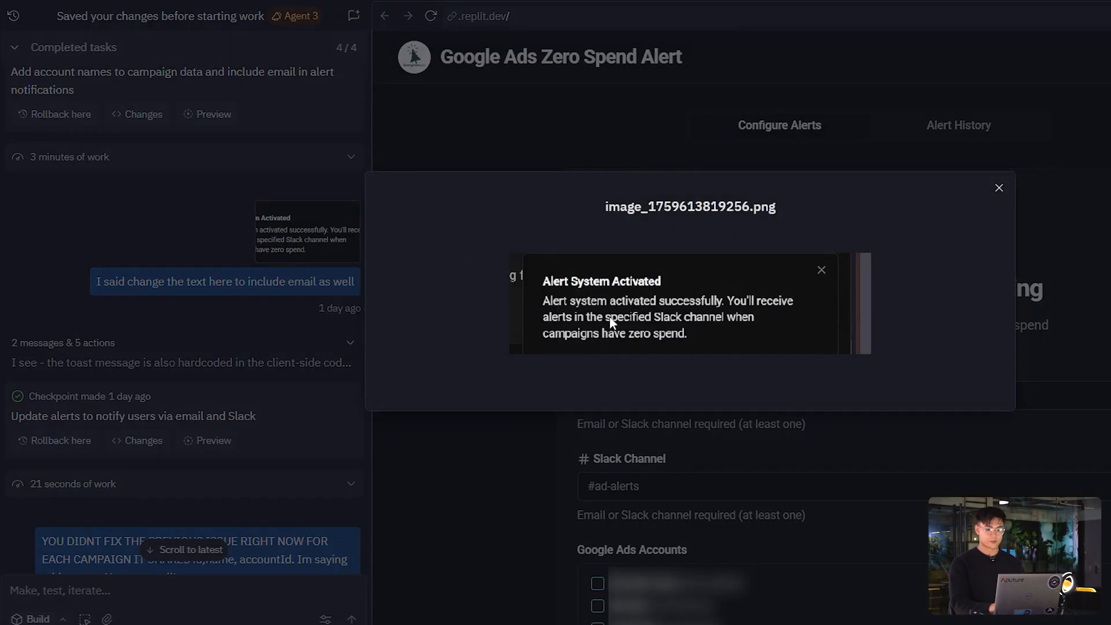
{"action": "left_click", "coordinate": [275, 300]}
{"action": "scroll", "coordinate": [305, 361], "scroll_direction": "down", "scroll_amount": 5}
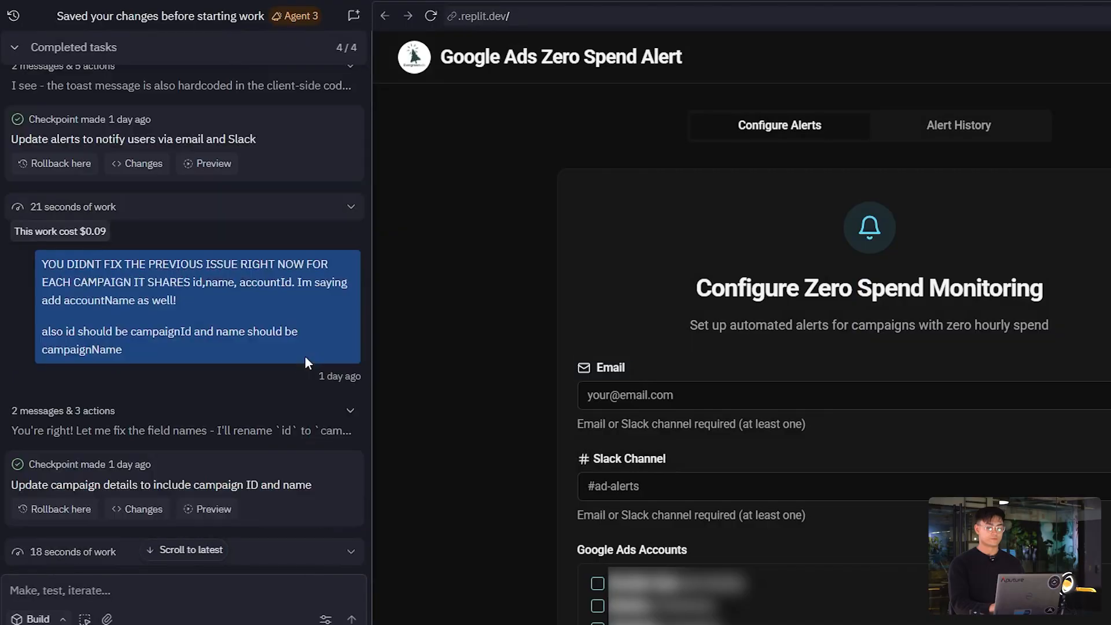
{"action": "scroll", "coordinate": [305, 363], "scroll_direction": "down", "scroll_amount": 1}
{"action": "scroll", "coordinate": [259, 276], "scroll_direction": "down", "scroll_amount": 6}
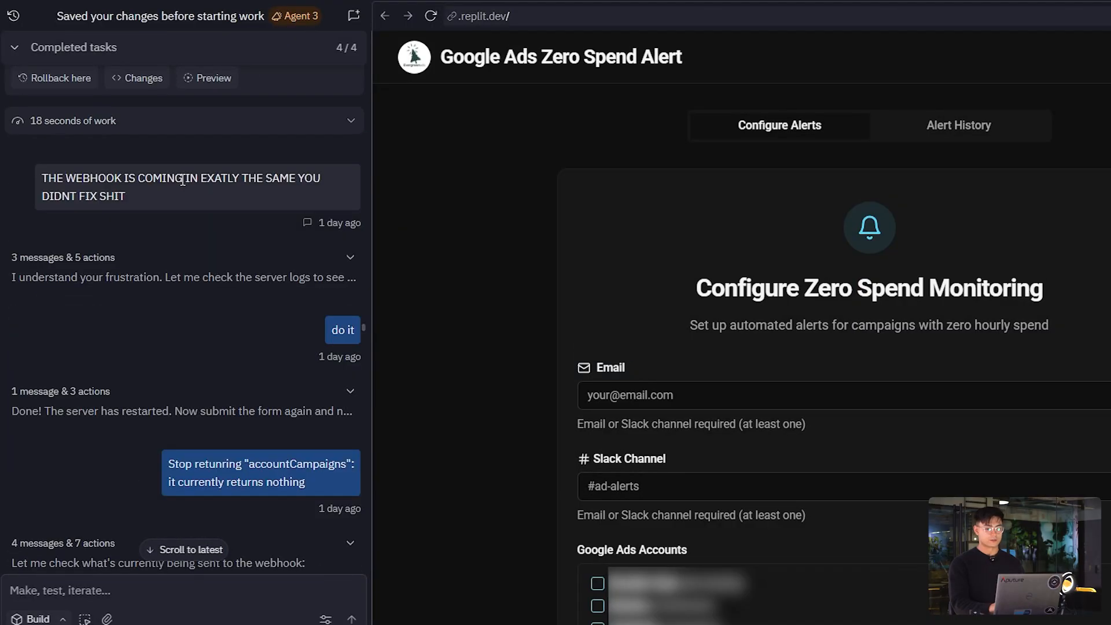
{"action": "scroll", "coordinate": [246, 354], "scroll_direction": "down", "scroll_amount": 3}
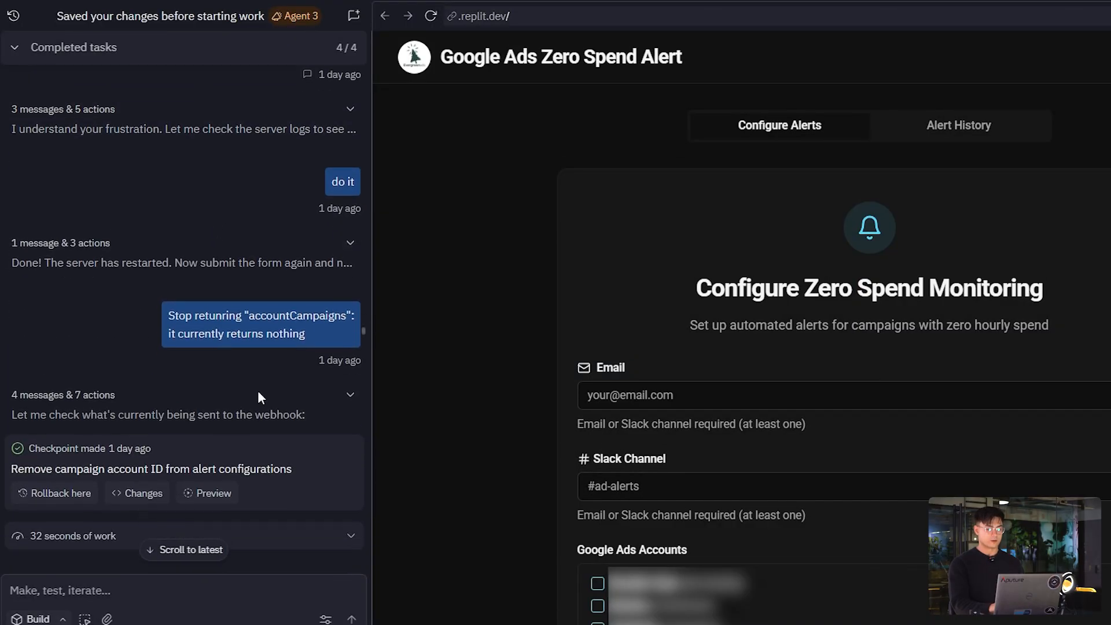
Read the prompt about filling the app's Alert History section from the "AlertHistory" Google Sheets tab, plus its follow-up
{"action": "scroll", "coordinate": [258, 393], "scroll_direction": "down", "scroll_amount": 6}
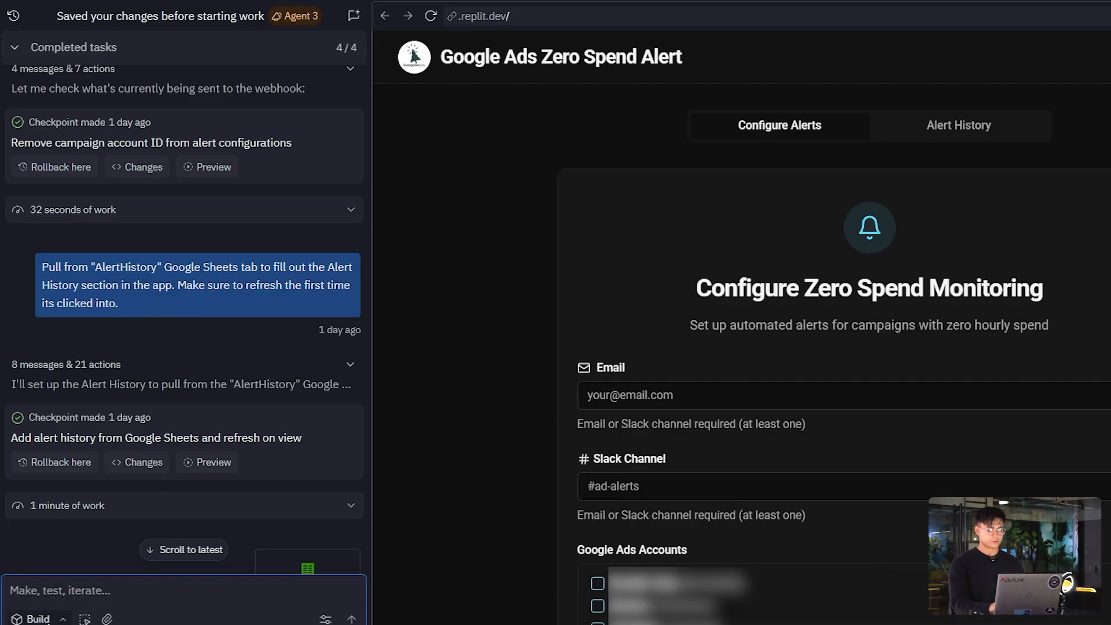
{"action": "left_click", "coordinate": [38, 618]}
{"action": "key", "text": "Escape"}
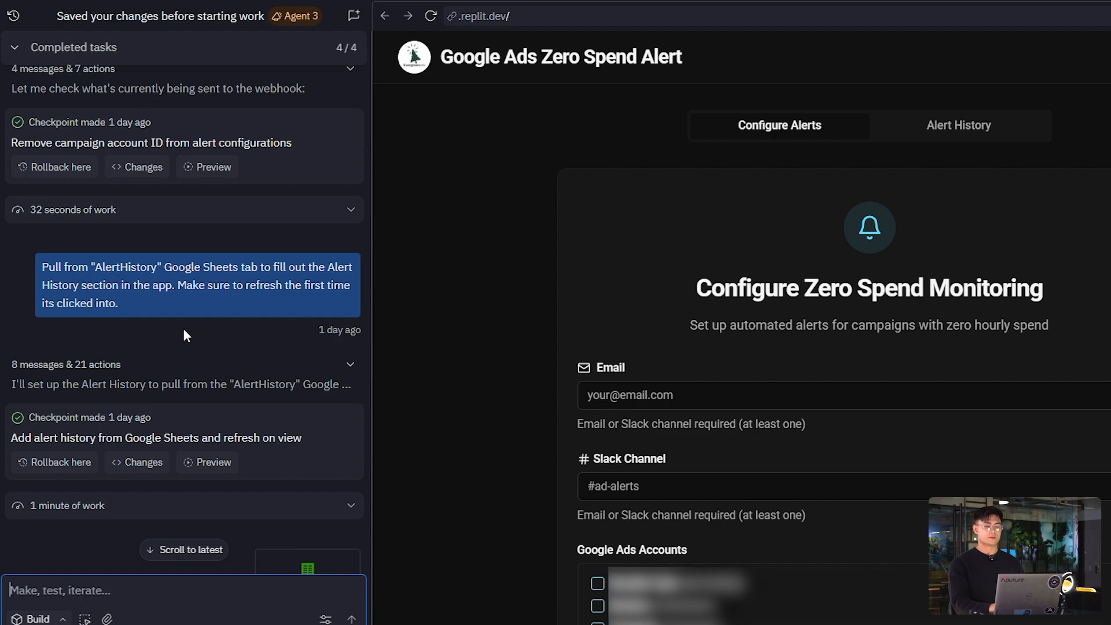
{"action": "scroll", "coordinate": [220, 347], "scroll_direction": "down", "scroll_amount": 2}
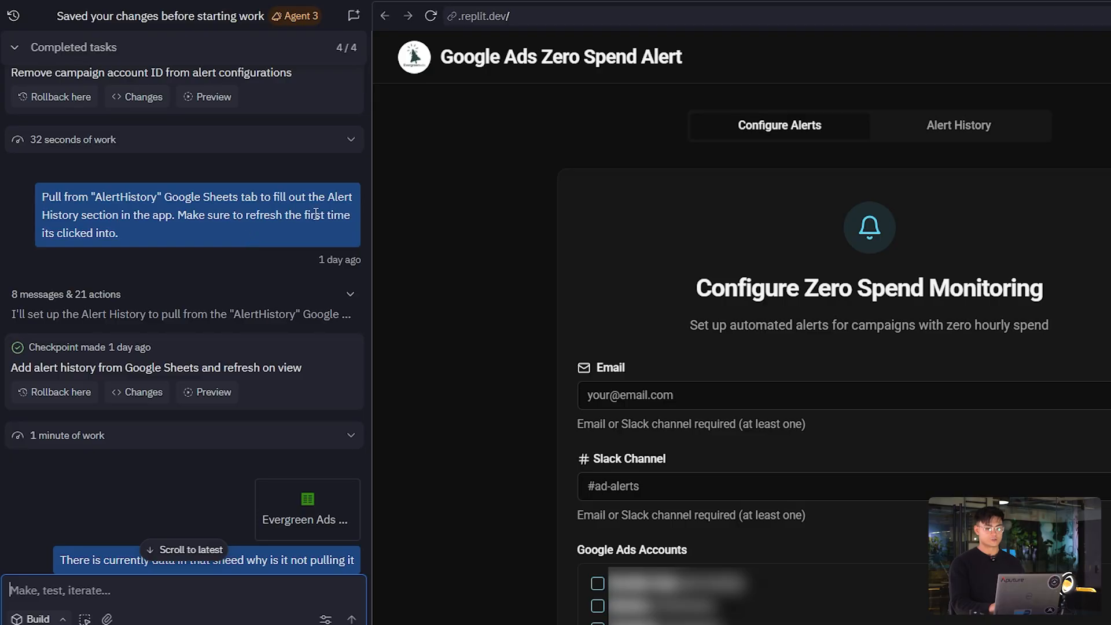
{"action": "scroll", "coordinate": [252, 188], "scroll_direction": "up", "scroll_amount": 1}
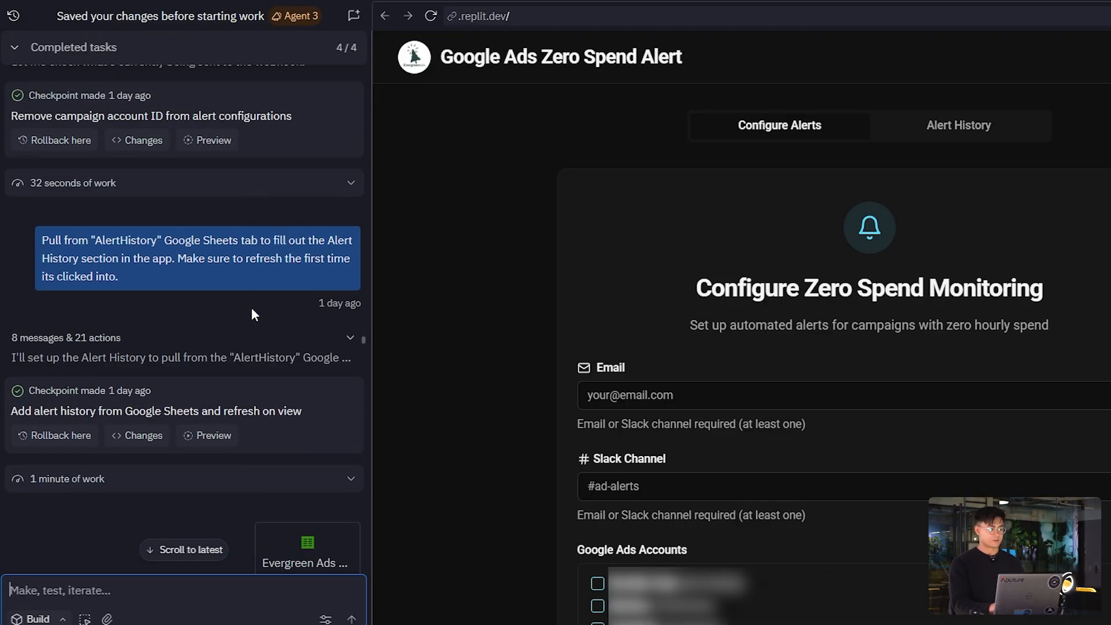
Open the app's Alert History view and review the prompts about filling it from the "AlertHistory" Google Sheets tab
{"action": "scroll", "coordinate": [252, 313], "scroll_direction": "down", "scroll_amount": 2}
{"action": "left_click", "coordinate": [927, 138]}
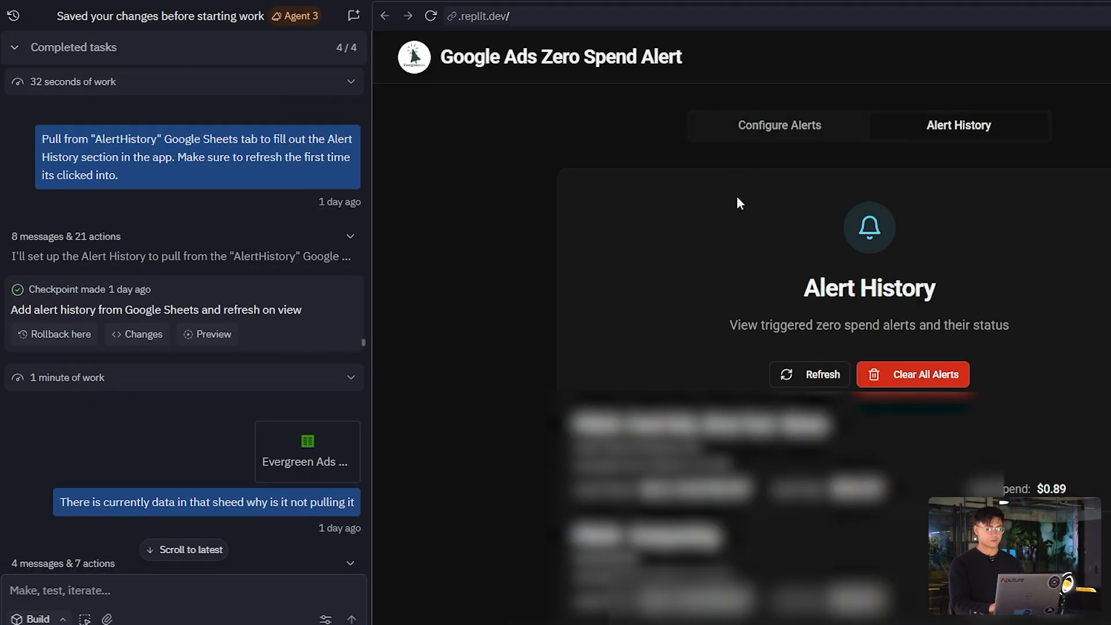
{"action": "scroll", "coordinate": [324, 279], "scroll_direction": "down", "scroll_amount": 3}
{"action": "scroll", "coordinate": [232, 289], "scroll_direction": "up", "scroll_amount": 5}
{"action": "scroll", "coordinate": [205, 293], "scroll_direction": "up", "scroll_amount": 4}
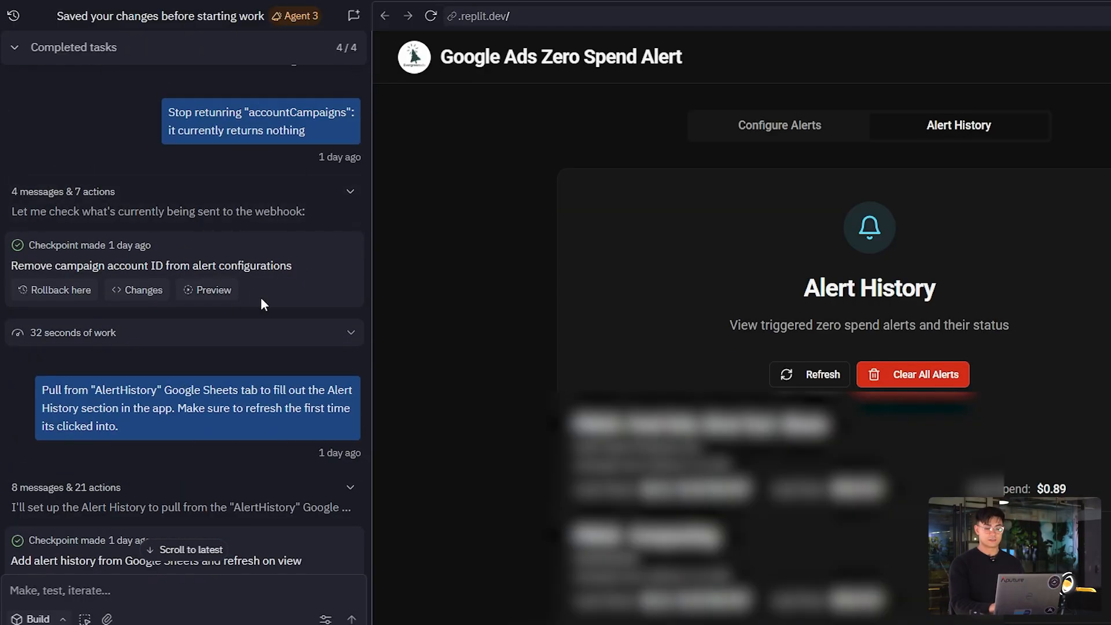
Read the prompts on the form validation error, the new "AlertHistory" tab format, select-all campaign links, and inaccurate campaign names
{"action": "left_click", "coordinate": [289, 341]}
{"action": "scroll", "coordinate": [261, 289], "scroll_direction": "down", "scroll_amount": 5}
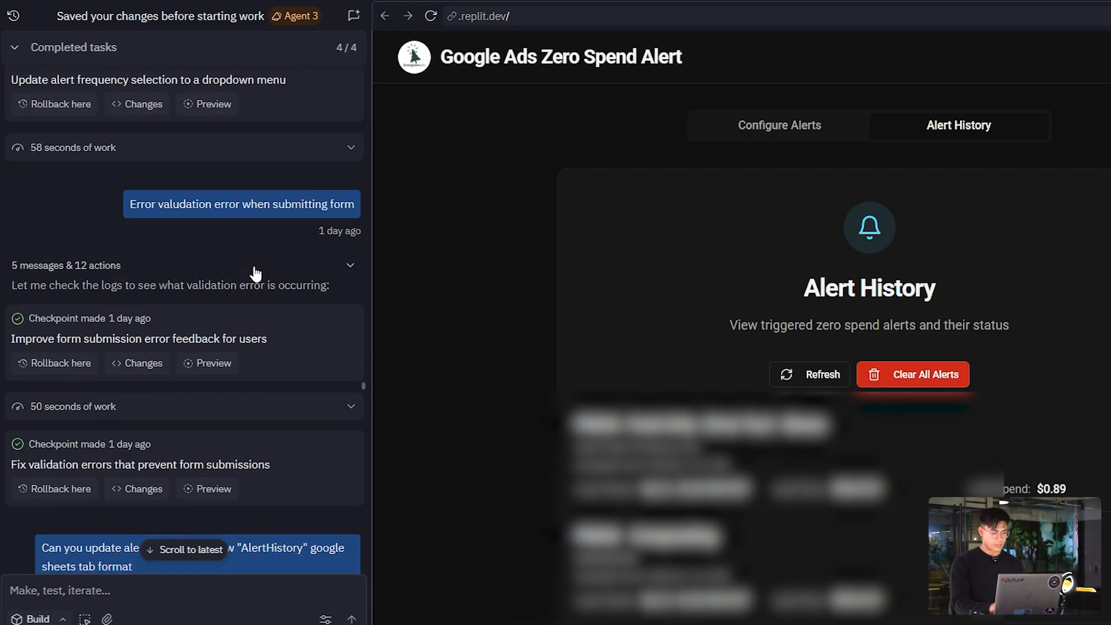
{"action": "scroll", "coordinate": [243, 312], "scroll_direction": "down", "scroll_amount": 3}
{"action": "scroll", "coordinate": [231, 289], "scroll_direction": "up", "scroll_amount": 2}
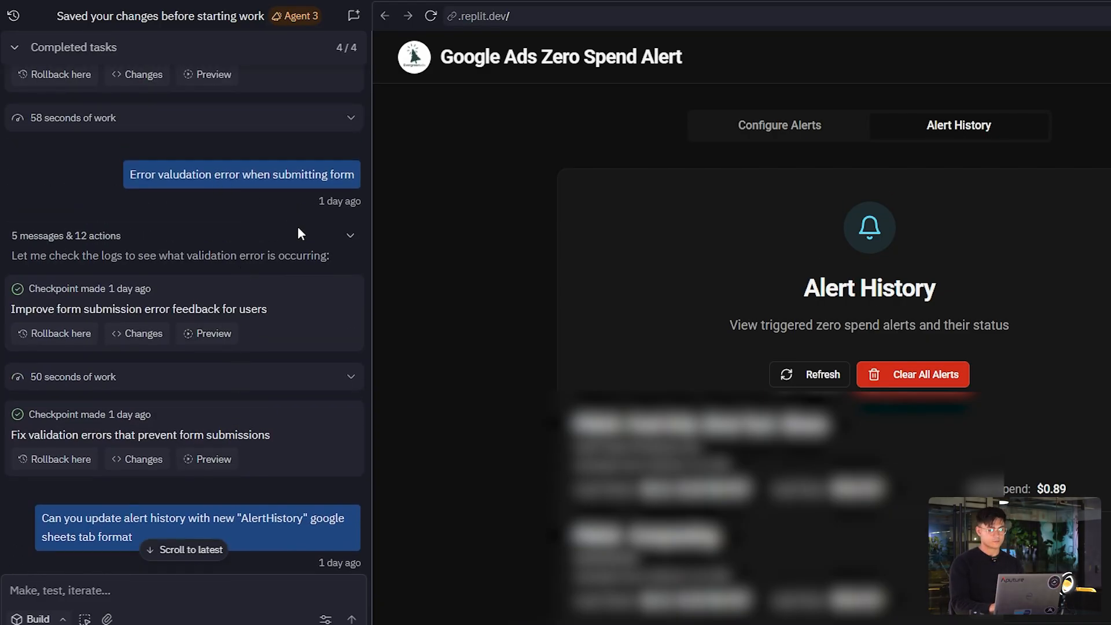
{"action": "scroll", "coordinate": [324, 254], "scroll_direction": "down", "scroll_amount": 10}
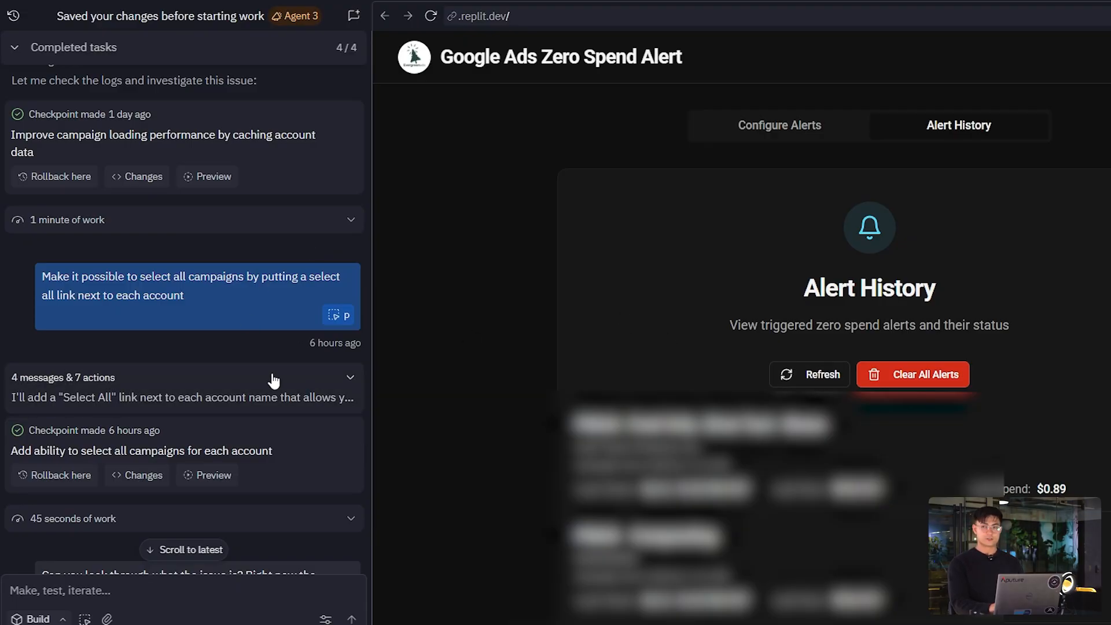
{"action": "scroll", "coordinate": [273, 380], "scroll_direction": "down", "scroll_amount": 5}
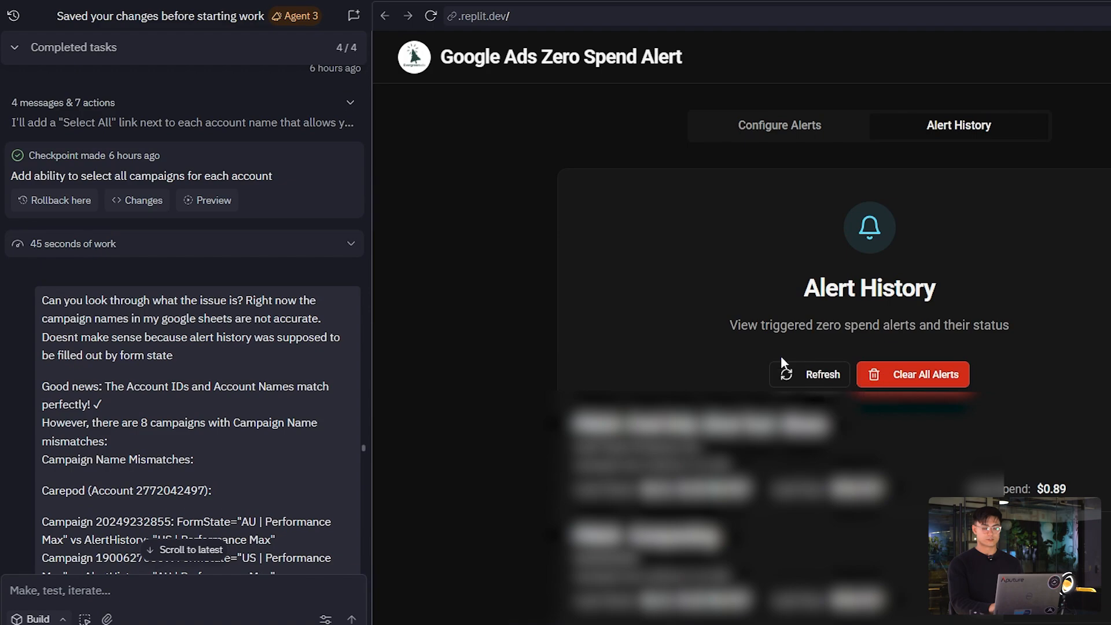
Refresh the Alert History, look through its alert entries, and read the campaign name mismatch prompt through its summary
{"action": "left_click", "coordinate": [791, 373]}
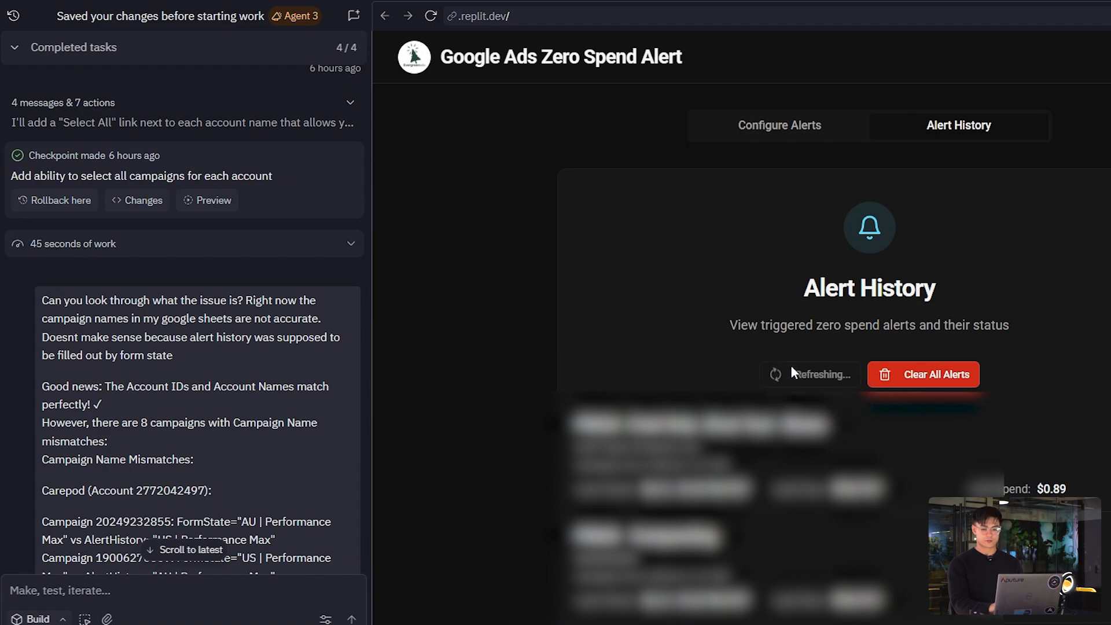
{"action": "scroll", "coordinate": [806, 524], "scroll_direction": "down", "scroll_amount": 10}
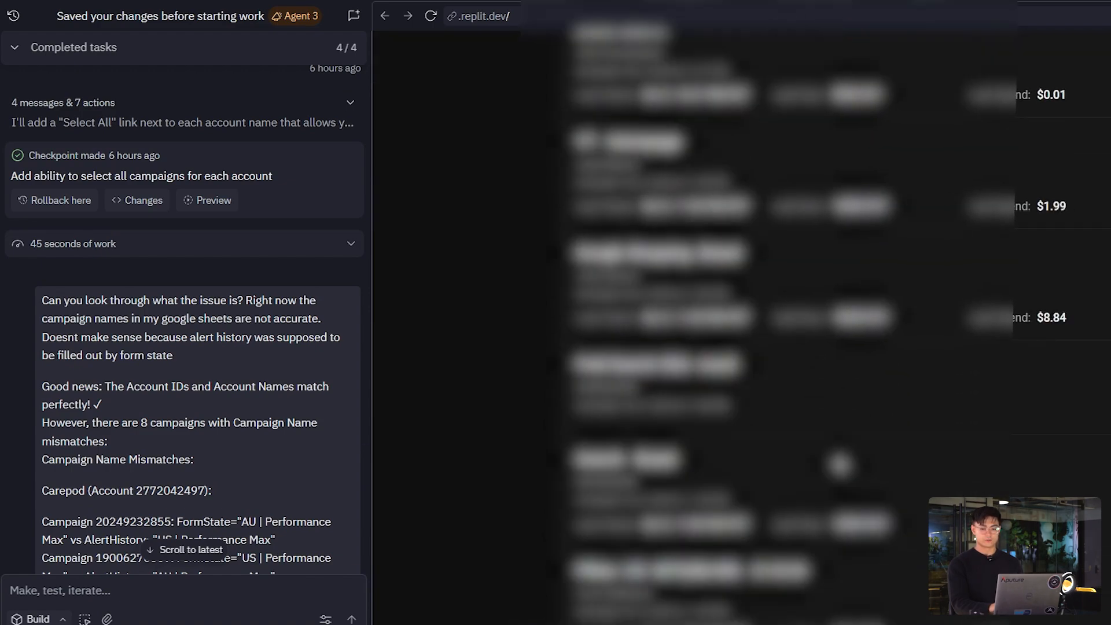
{"action": "scroll", "coordinate": [911, 221], "scroll_direction": "up", "scroll_amount": 8}
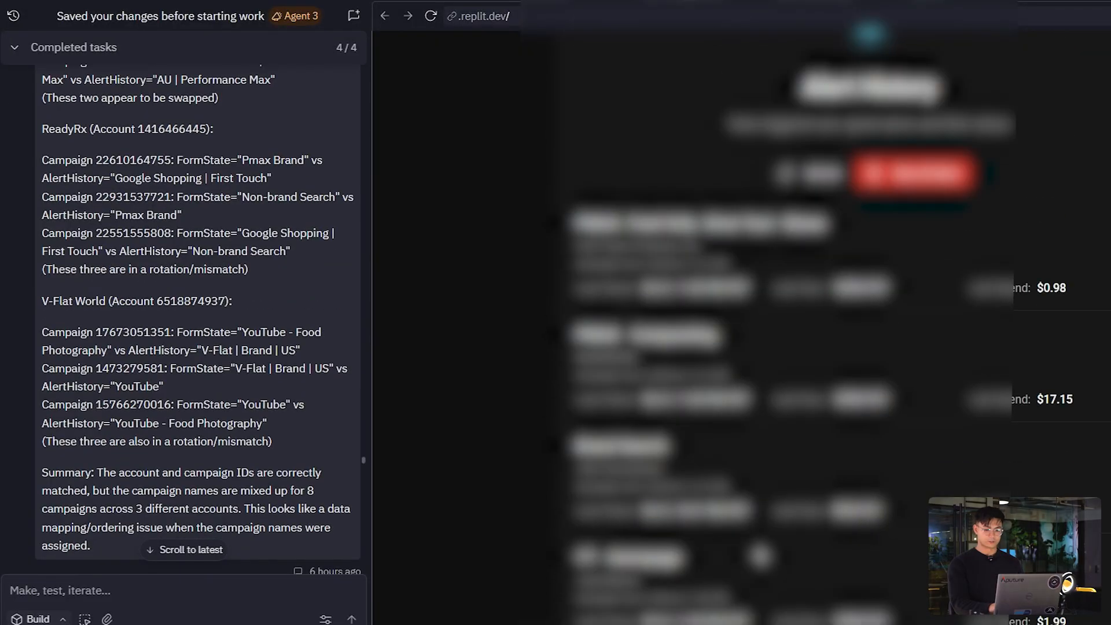
{"action": "scroll", "coordinate": [760, 556], "scroll_direction": "down", "scroll_amount": 9}
{"action": "scroll", "coordinate": [759, 554], "scroll_direction": "down", "scroll_amount": 2}
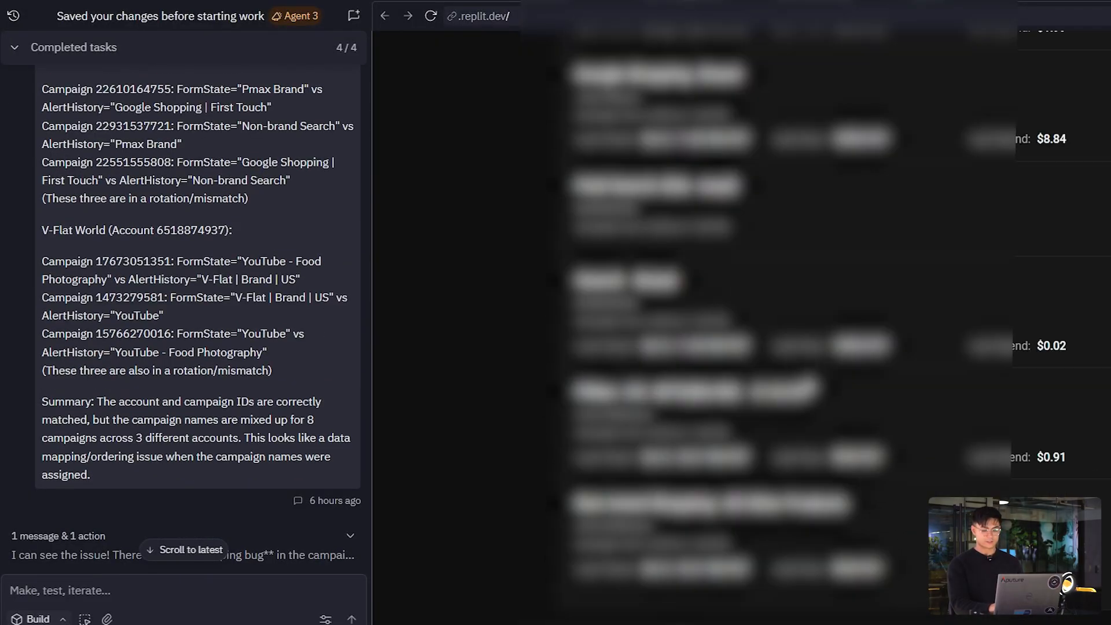
Compare the alert entries with the prompts on "Active" status, Last Check, Last Hour and Last Spend fields, and refresh and clear buttons
{"action": "scroll", "coordinate": [806, 312], "scroll_direction": "up", "scroll_amount": 8}
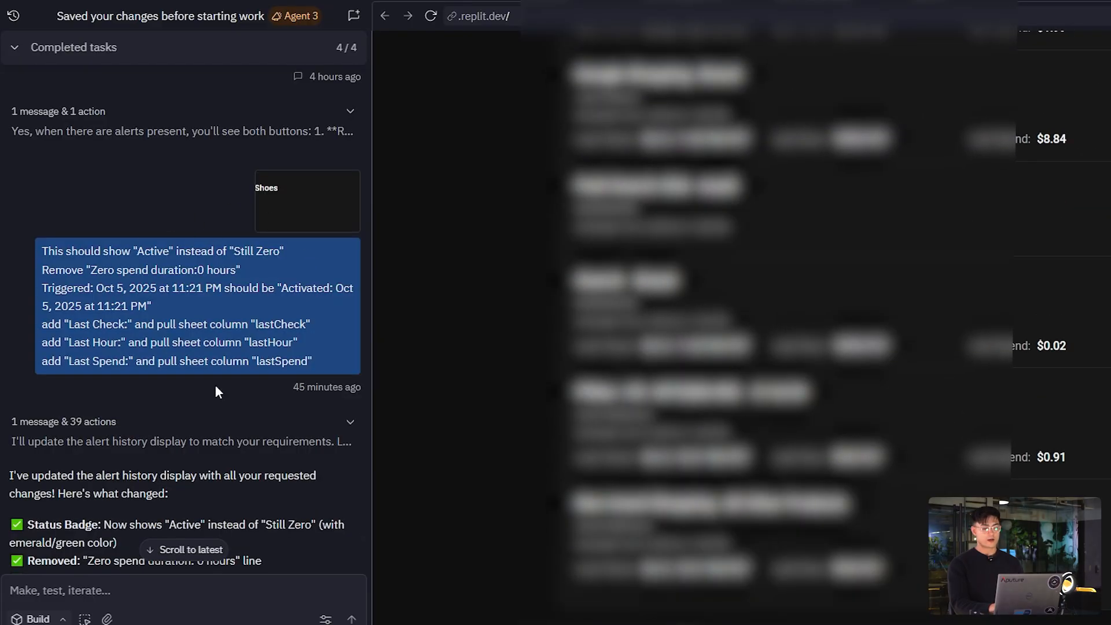
{"action": "scroll", "coordinate": [821, 440], "scroll_direction": "up", "scroll_amount": 10}
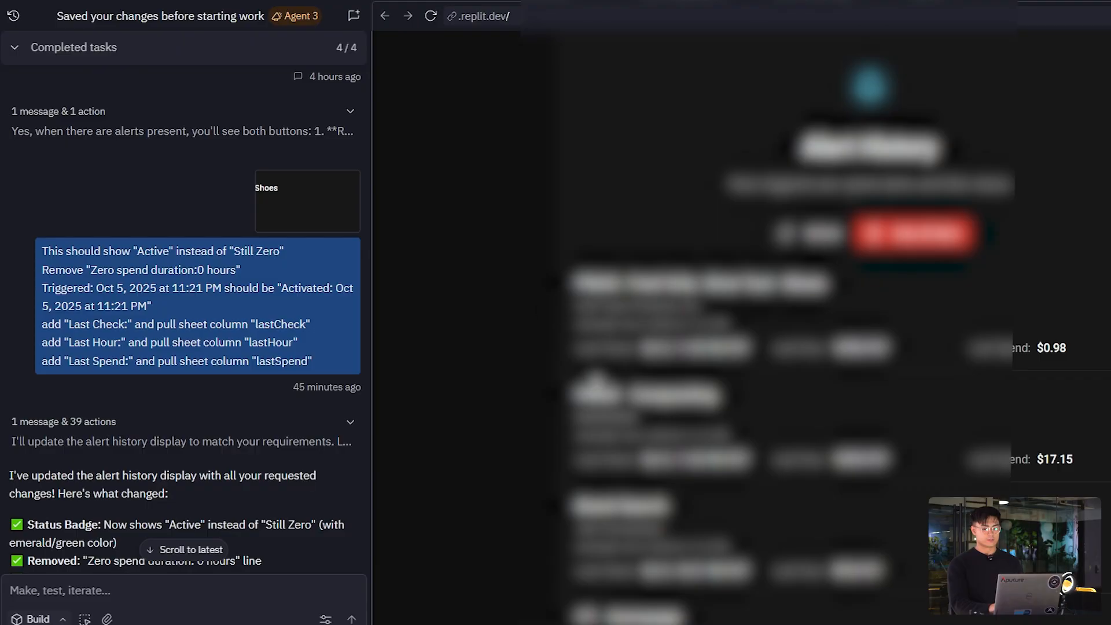
{"action": "scroll", "coordinate": [305, 290], "scroll_direction": "up", "scroll_amount": 3}
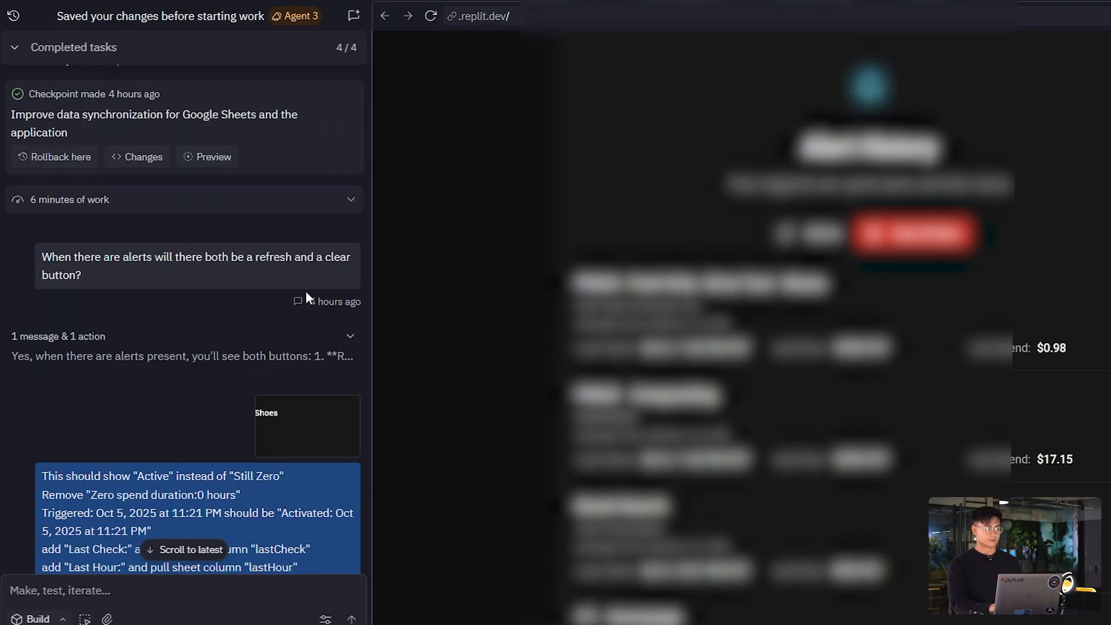